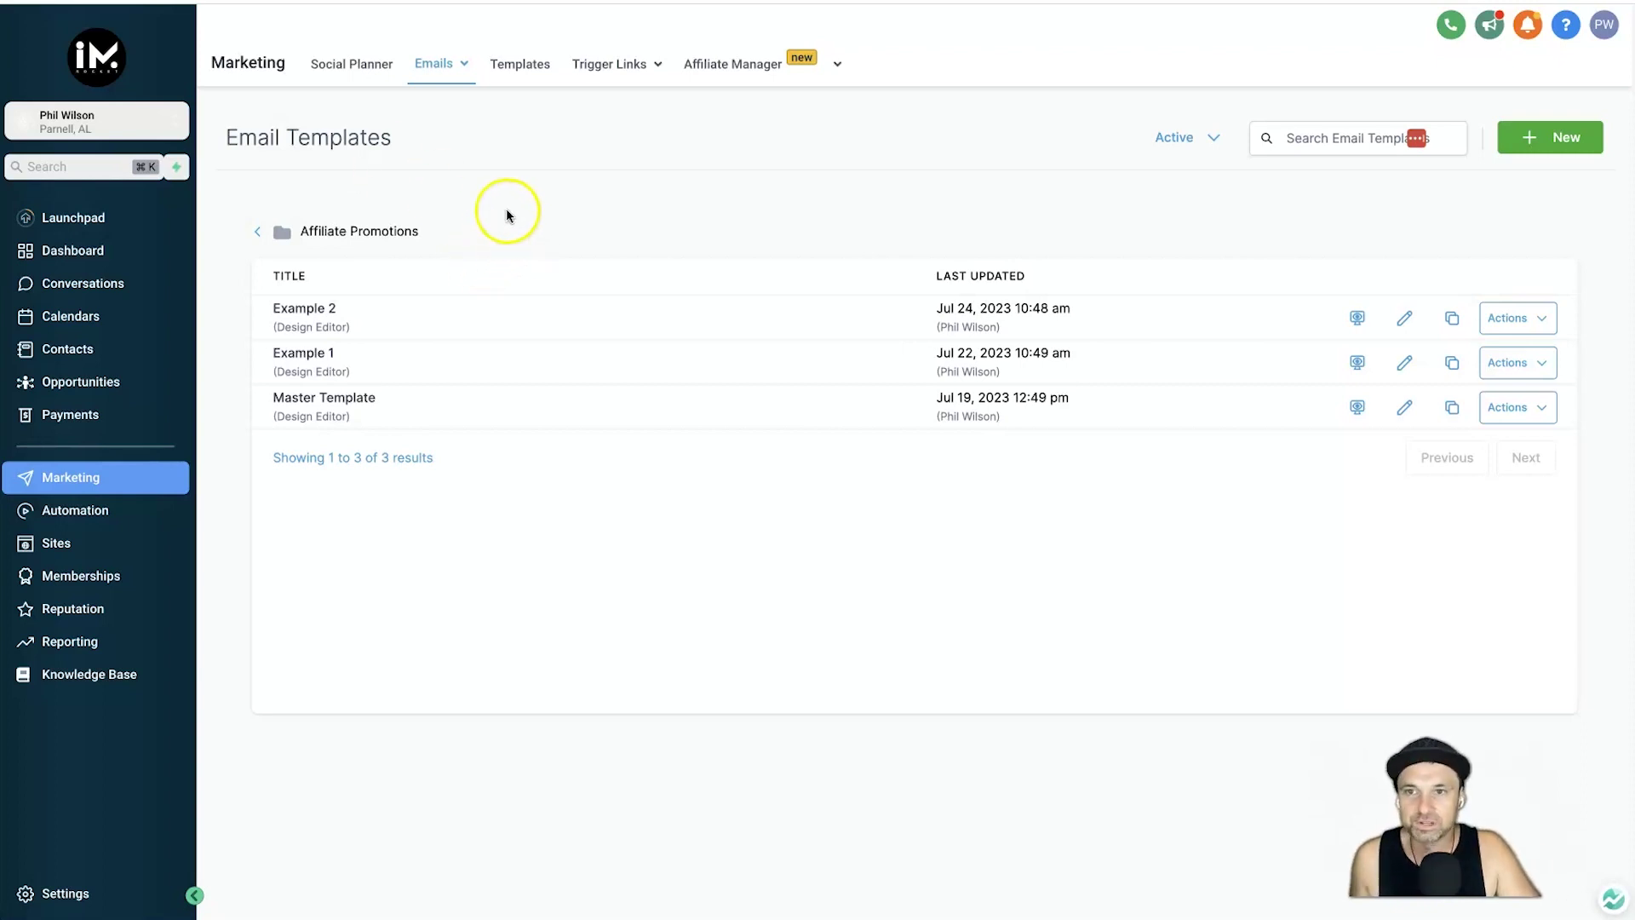
- Bring up the new-template options in the Affiliate Promotions email templates folder
mouse_move(449, 71)
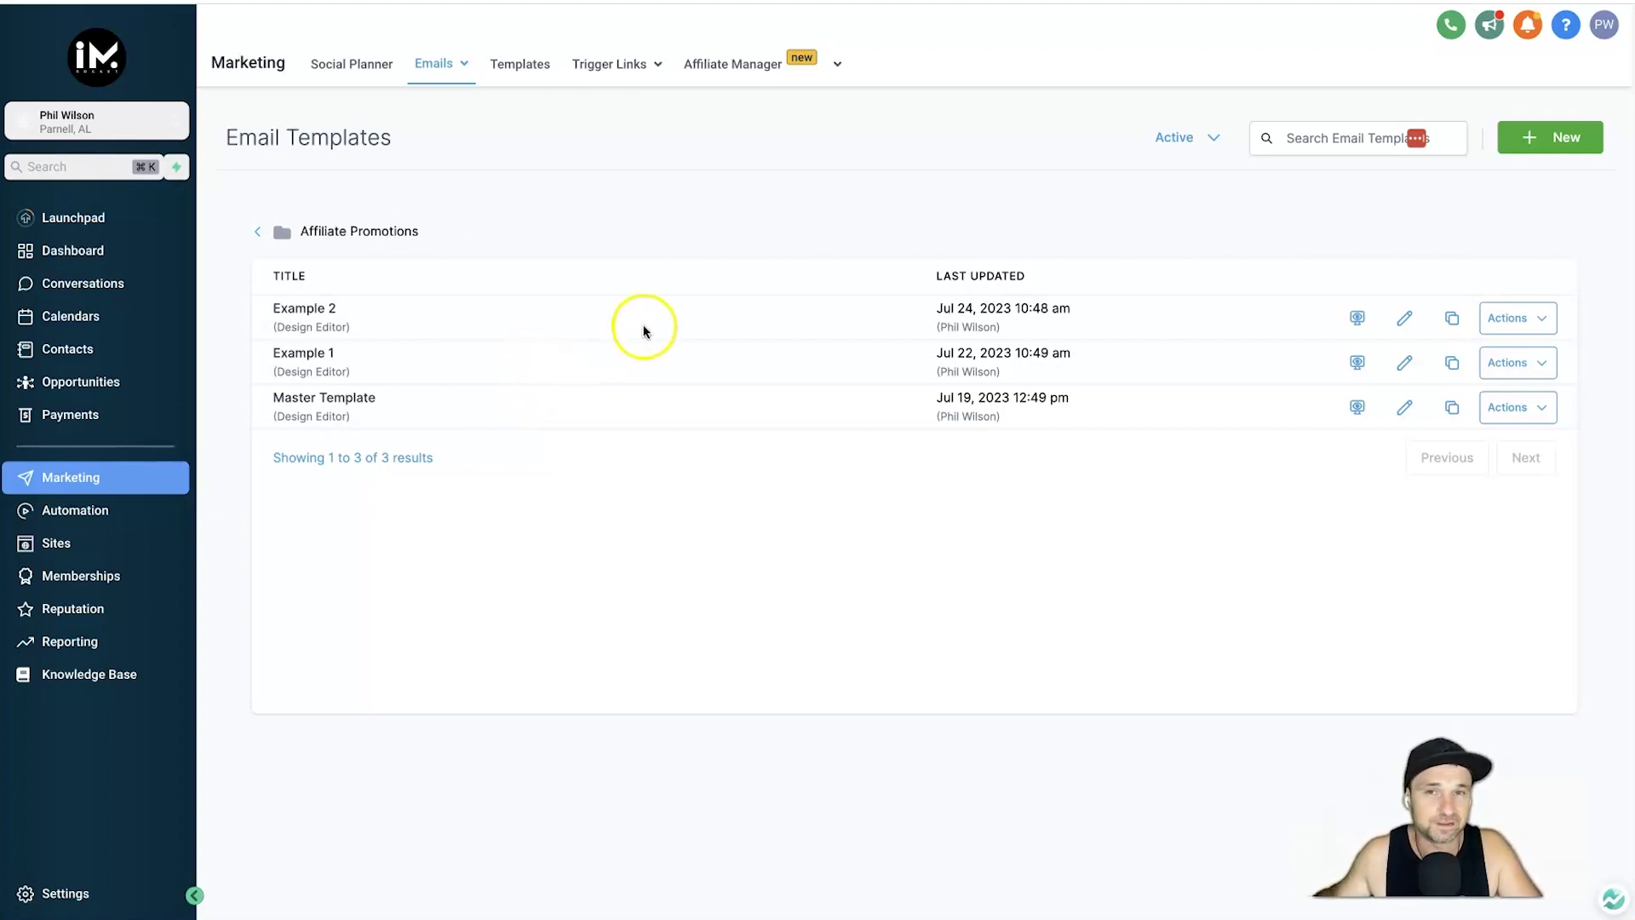
left_click(1539, 149)
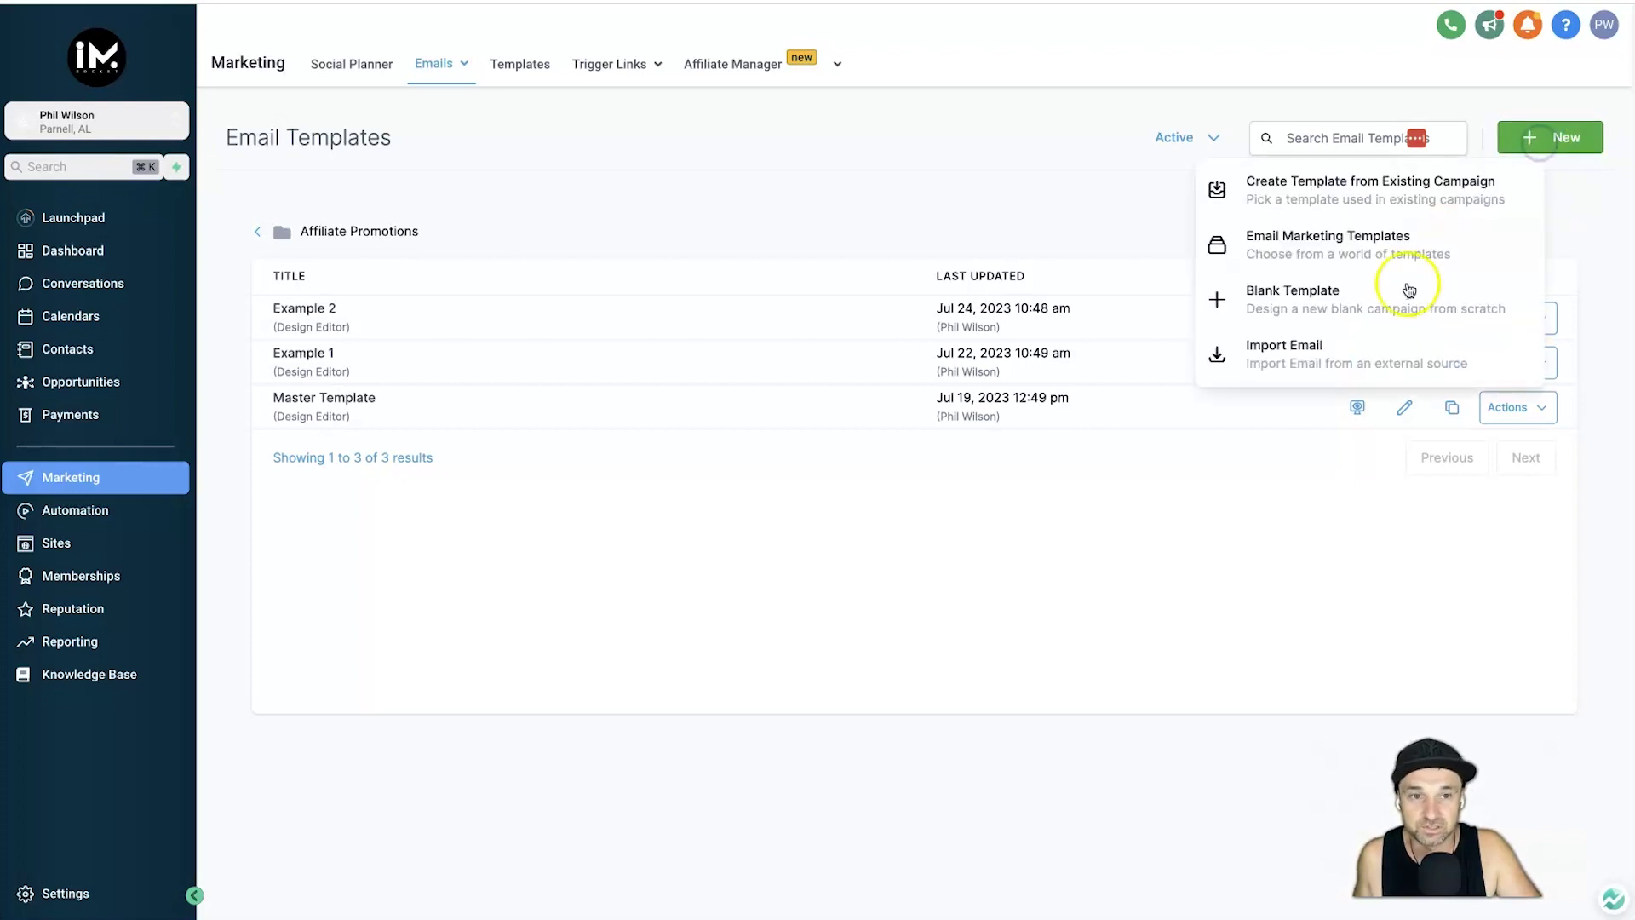
- Start a blank Design Editor email template and title it 'TubeBuddy Promotion'
left_click(1372, 305)
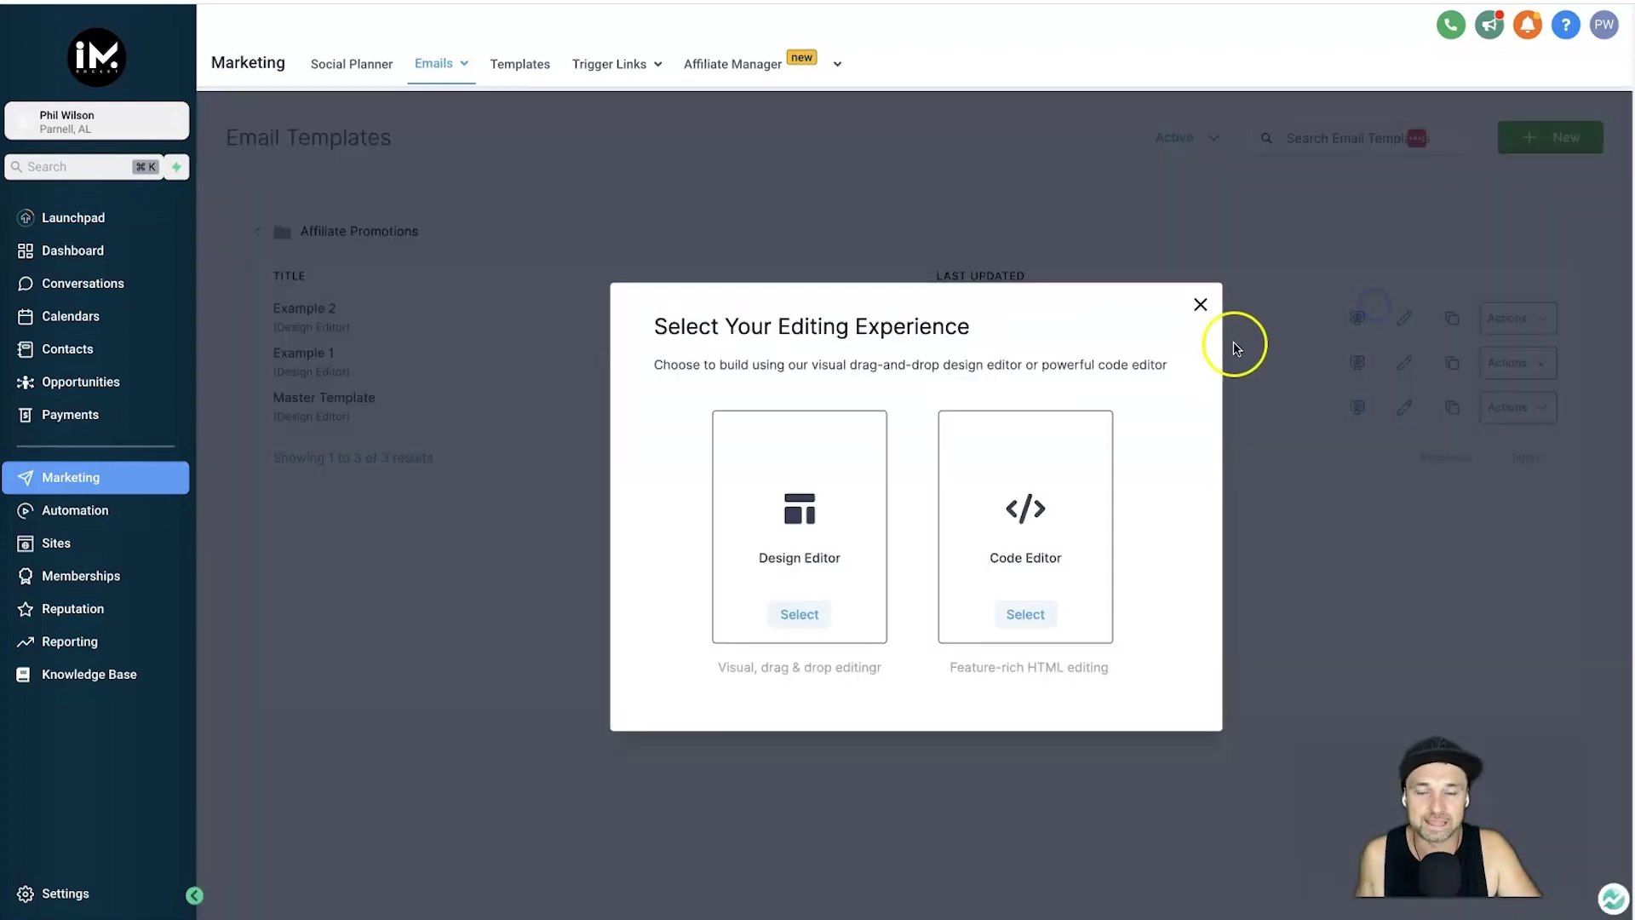
left_click(800, 614)
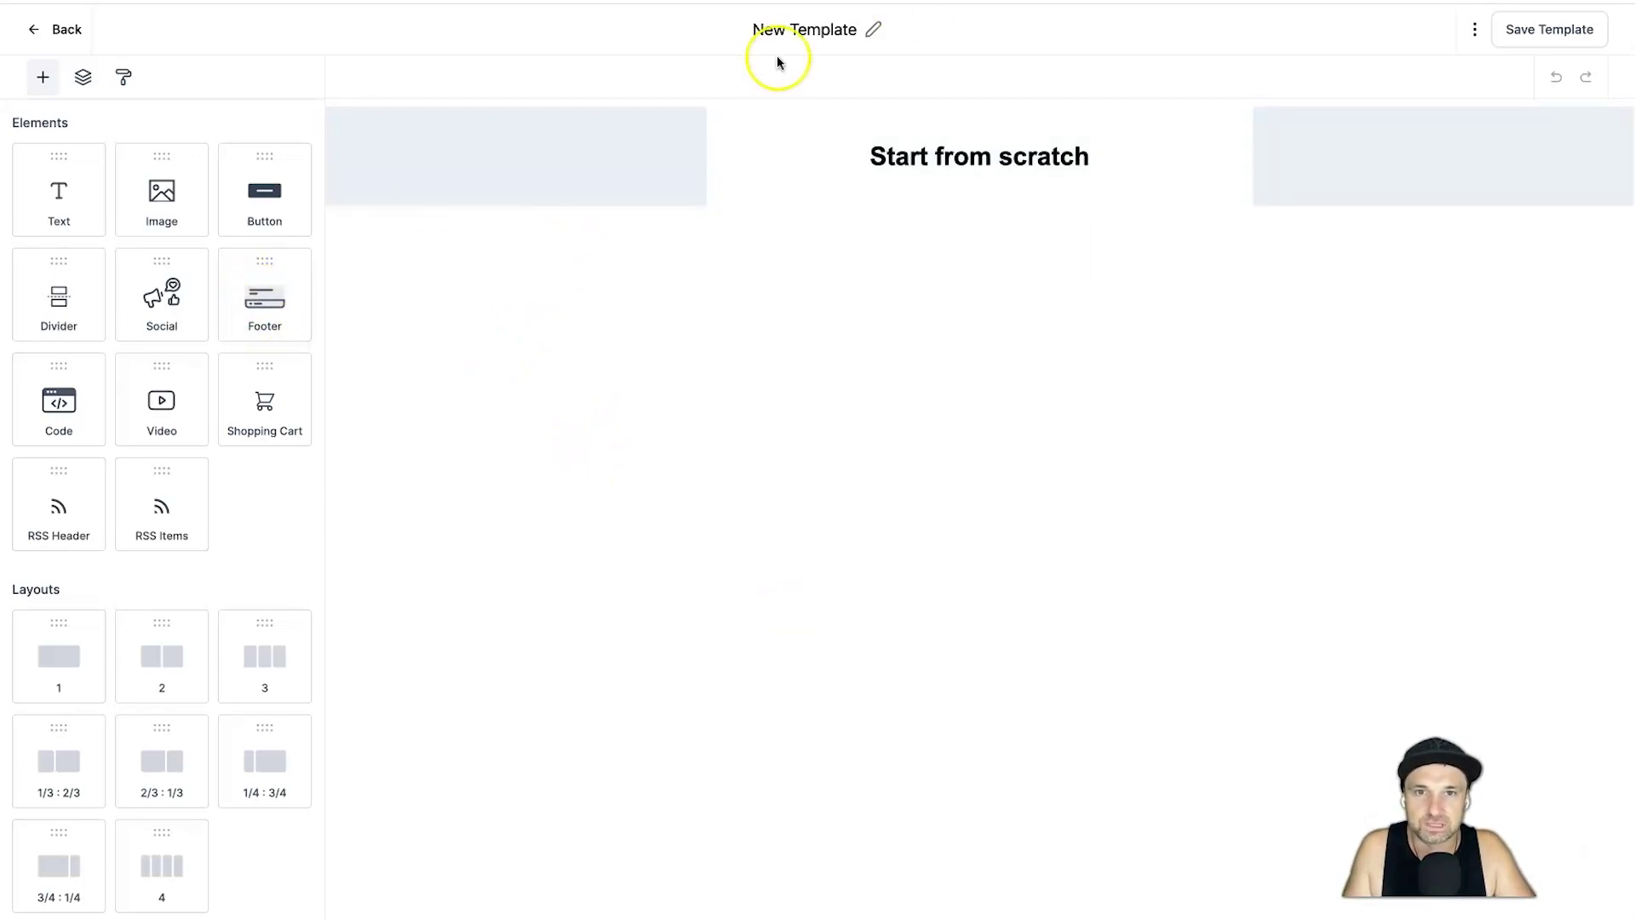
left_click(856, 31)
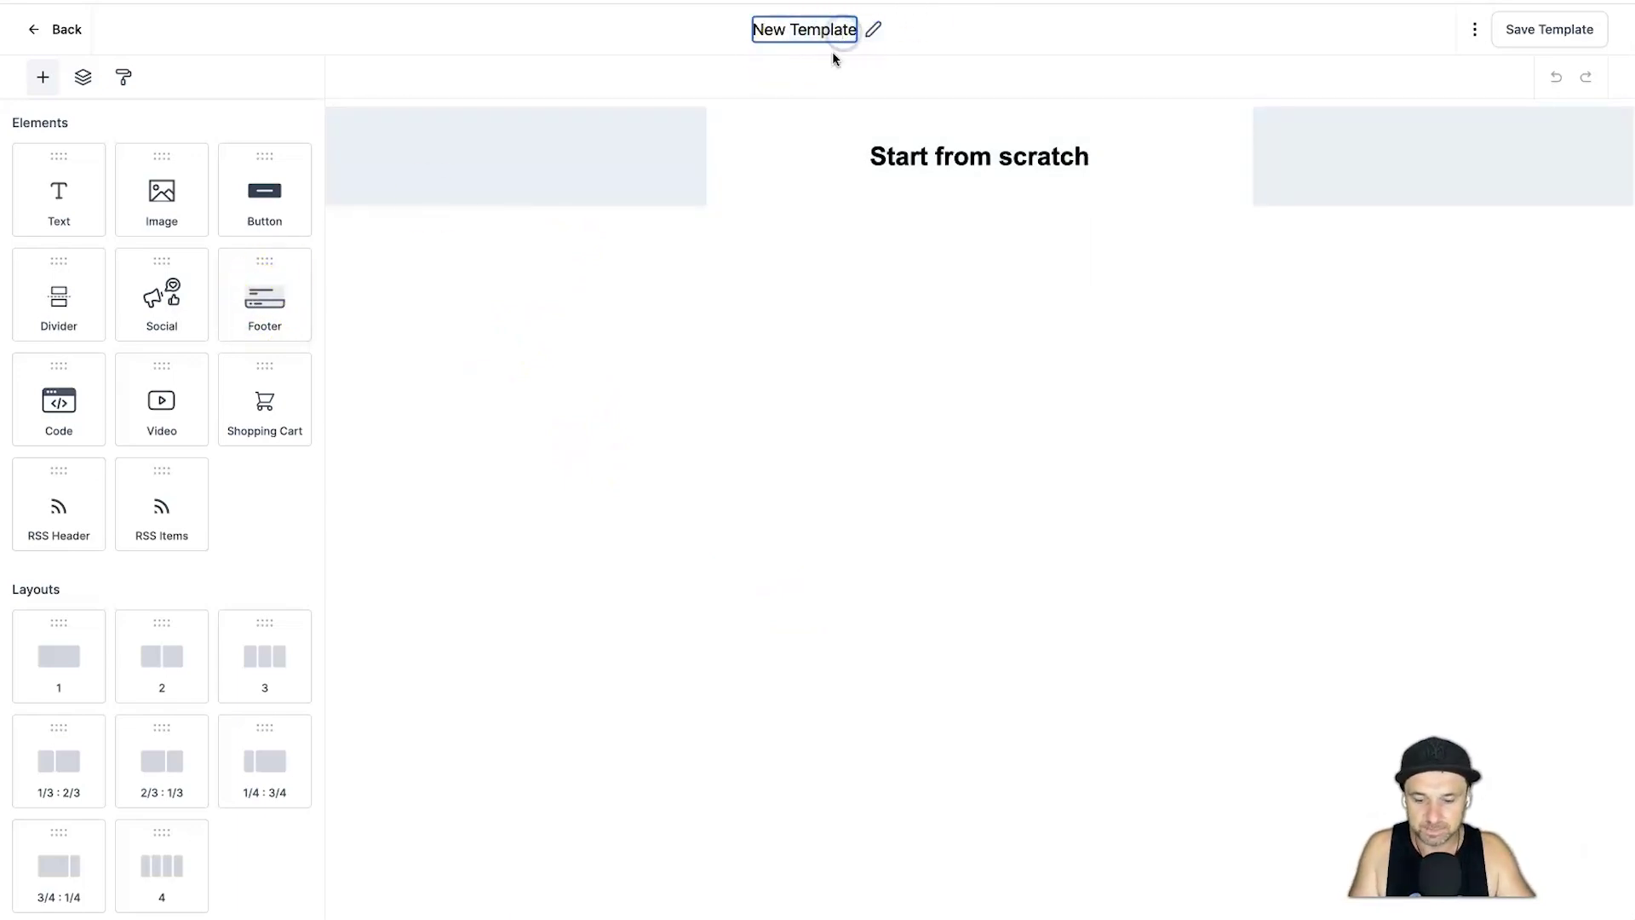
type("Demo Template")
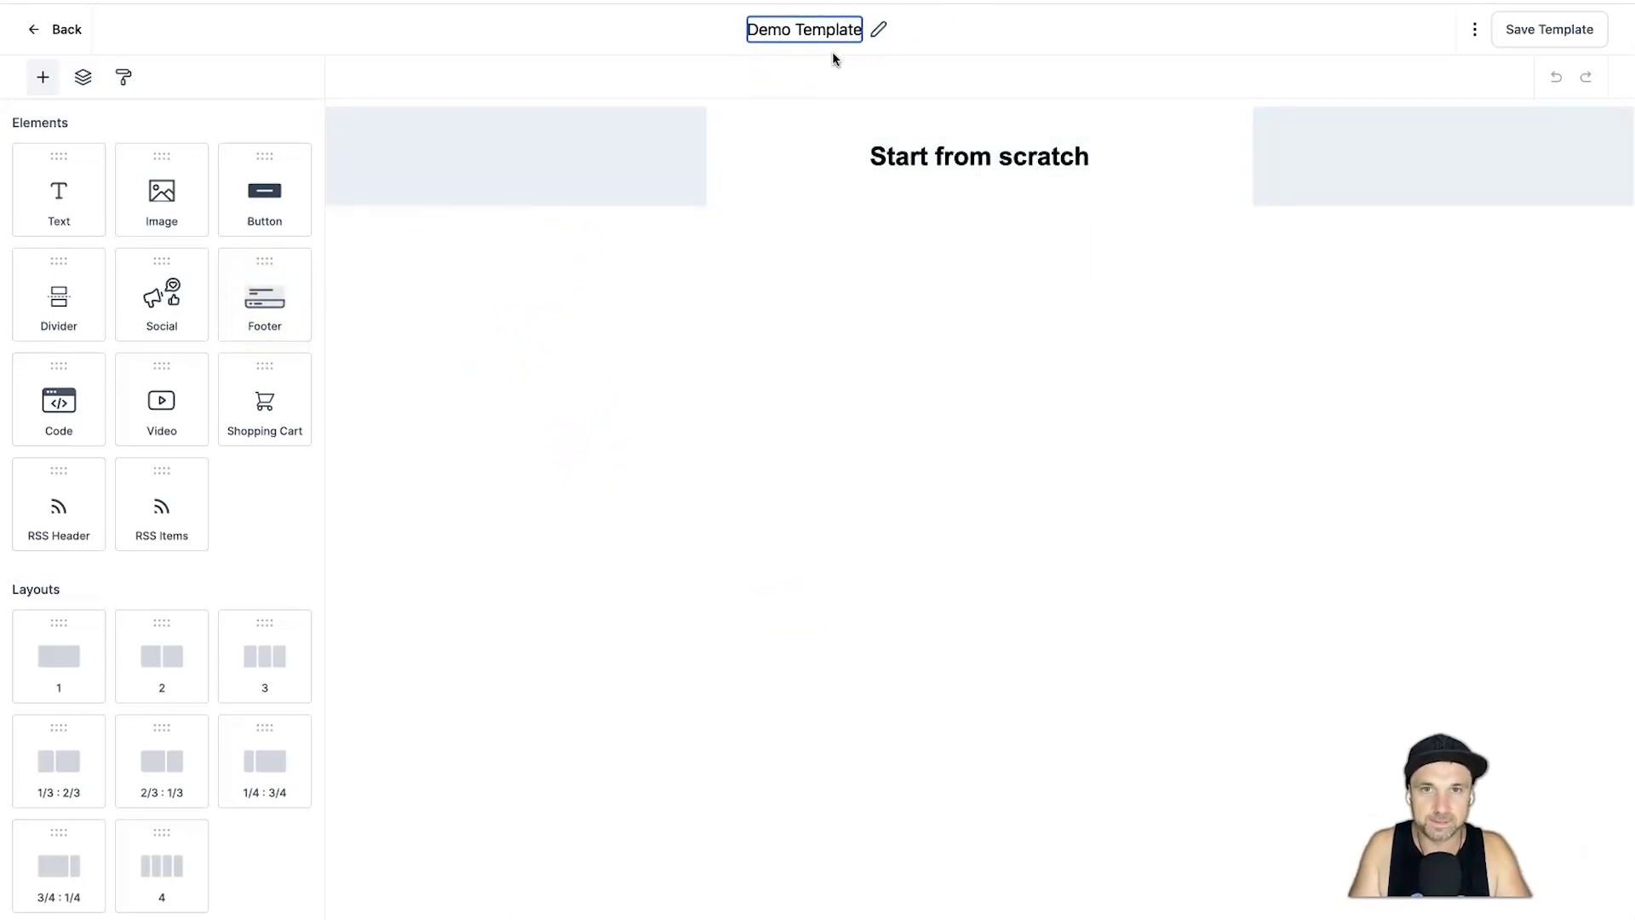
triple_click(812, 26)
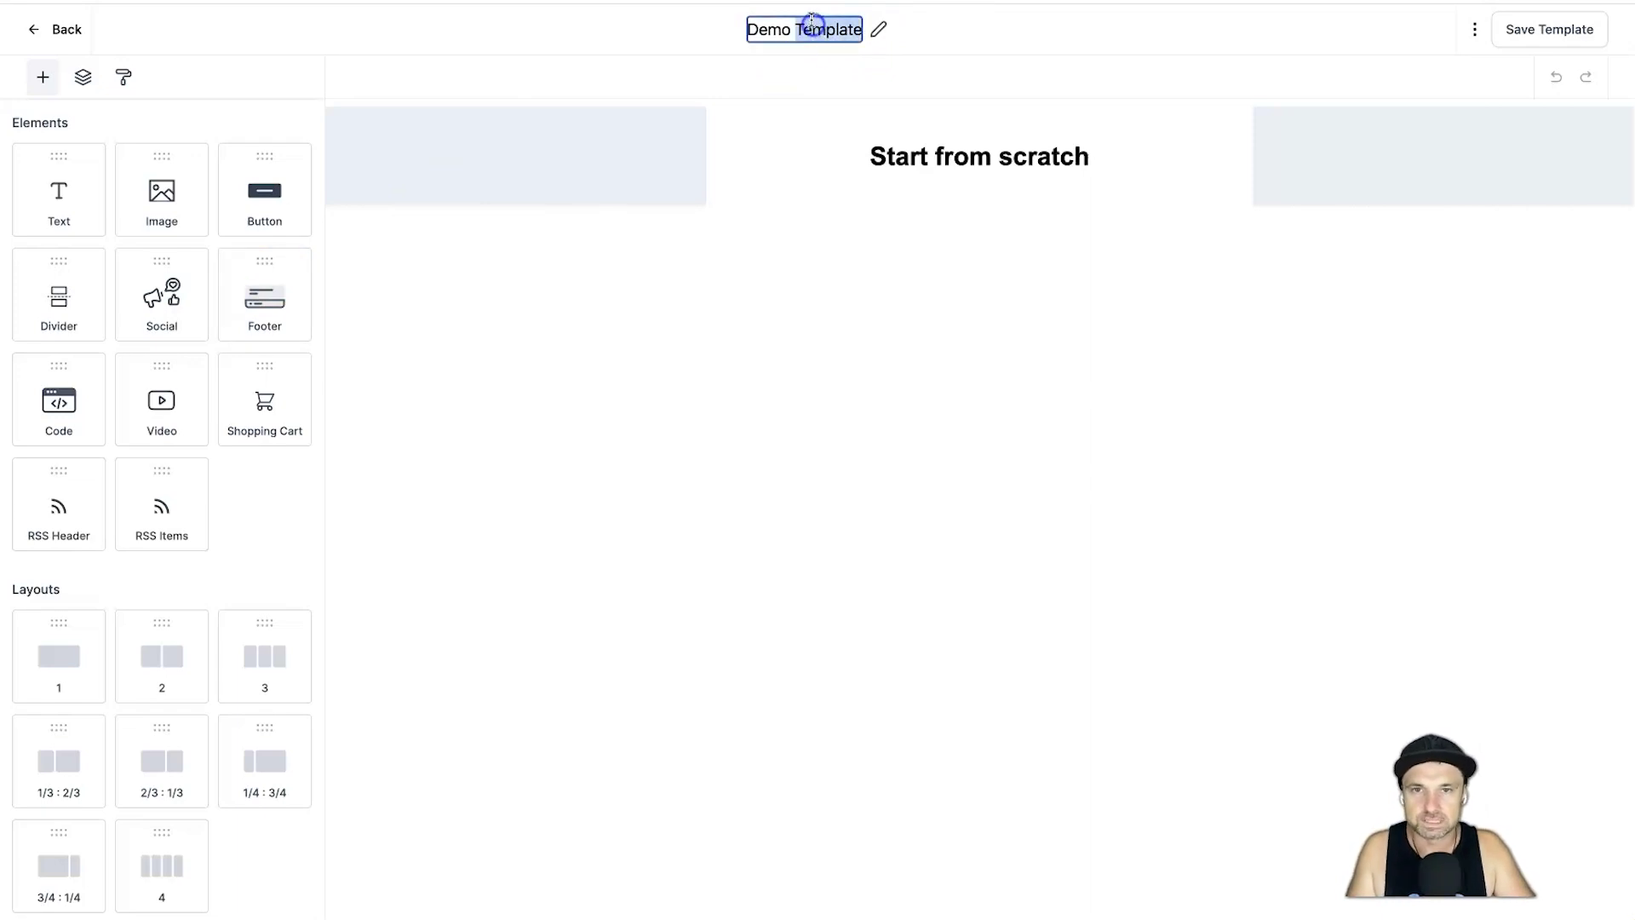
type("TubeBuddy")
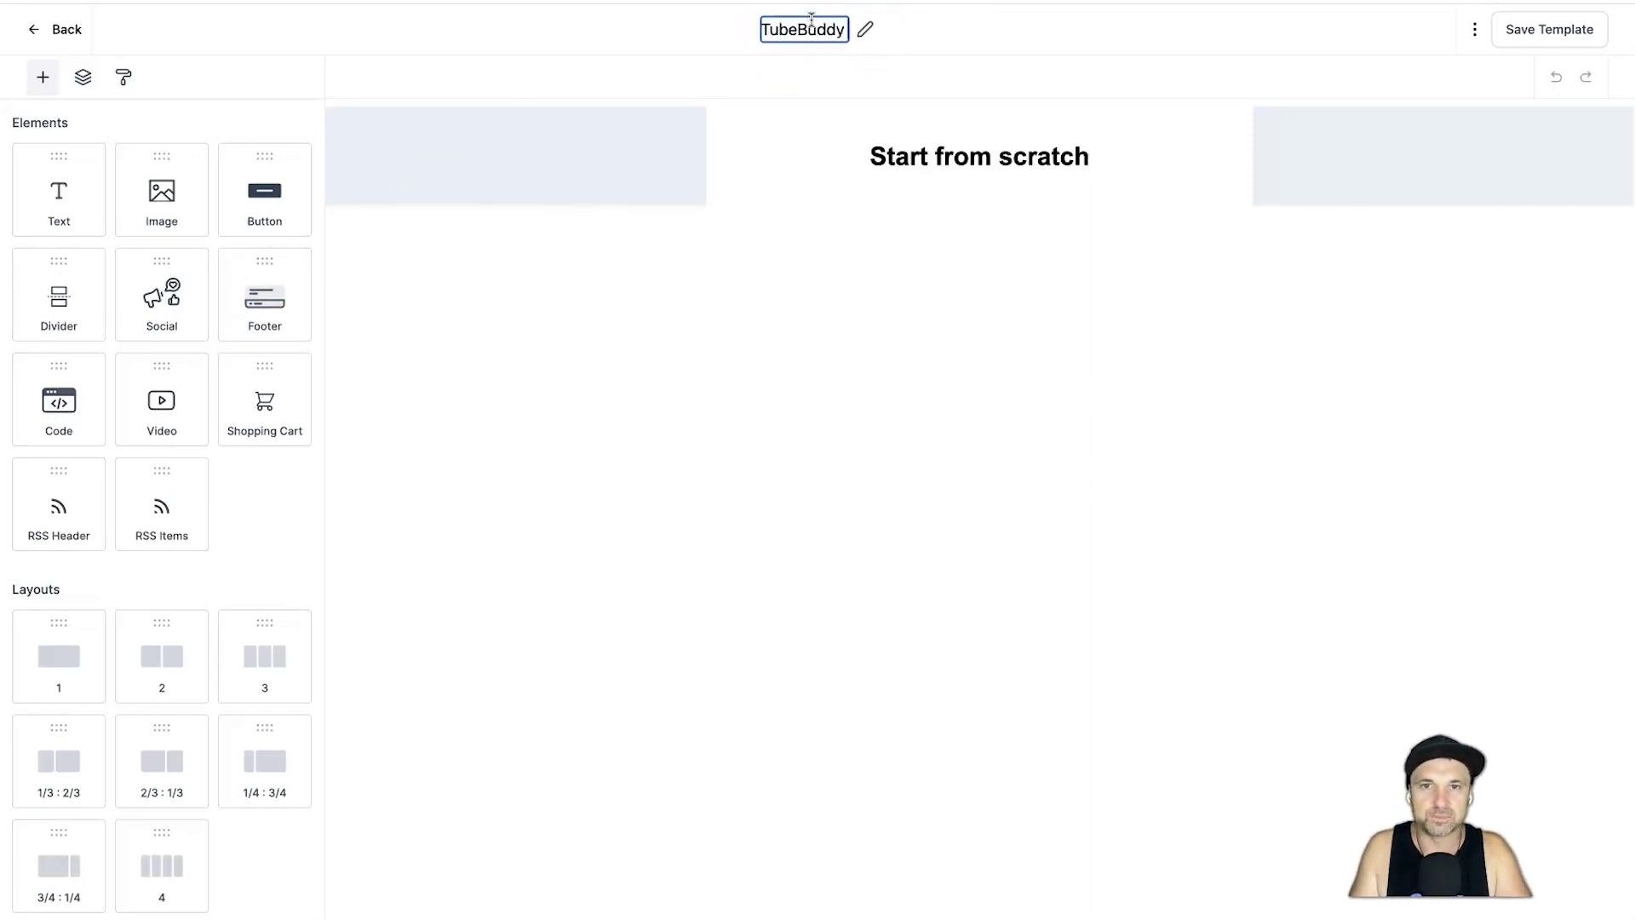
type(" Promotion")
left_click(702, 81)
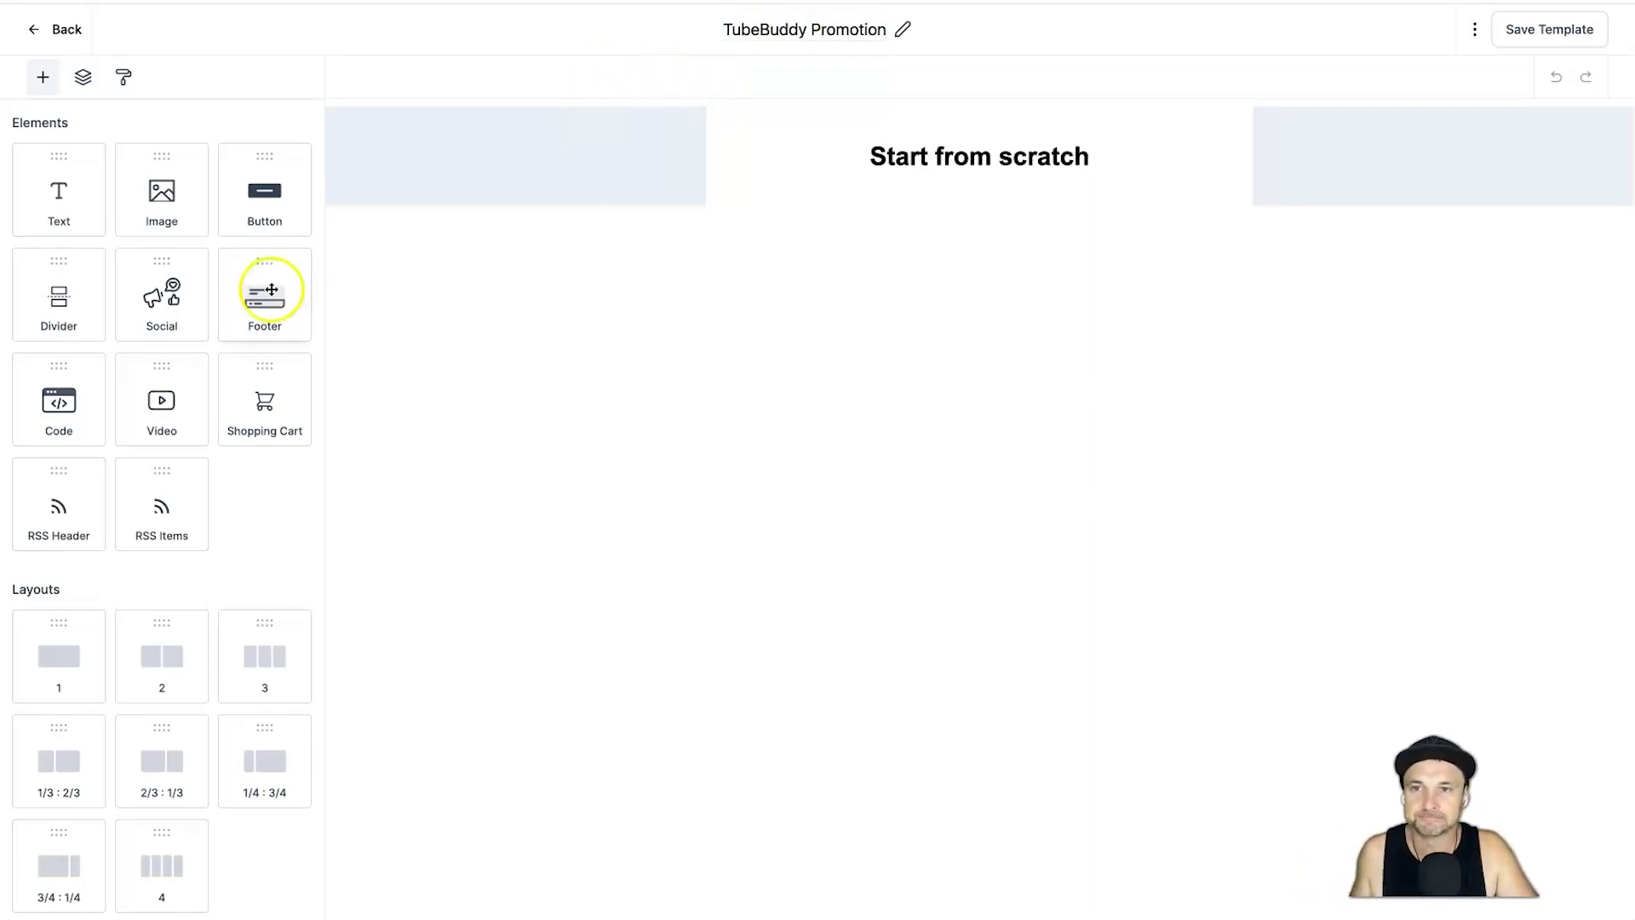
- Add a Footer block below the heading, reloading the editor once
left_click_drag(263, 293, 836, 164)
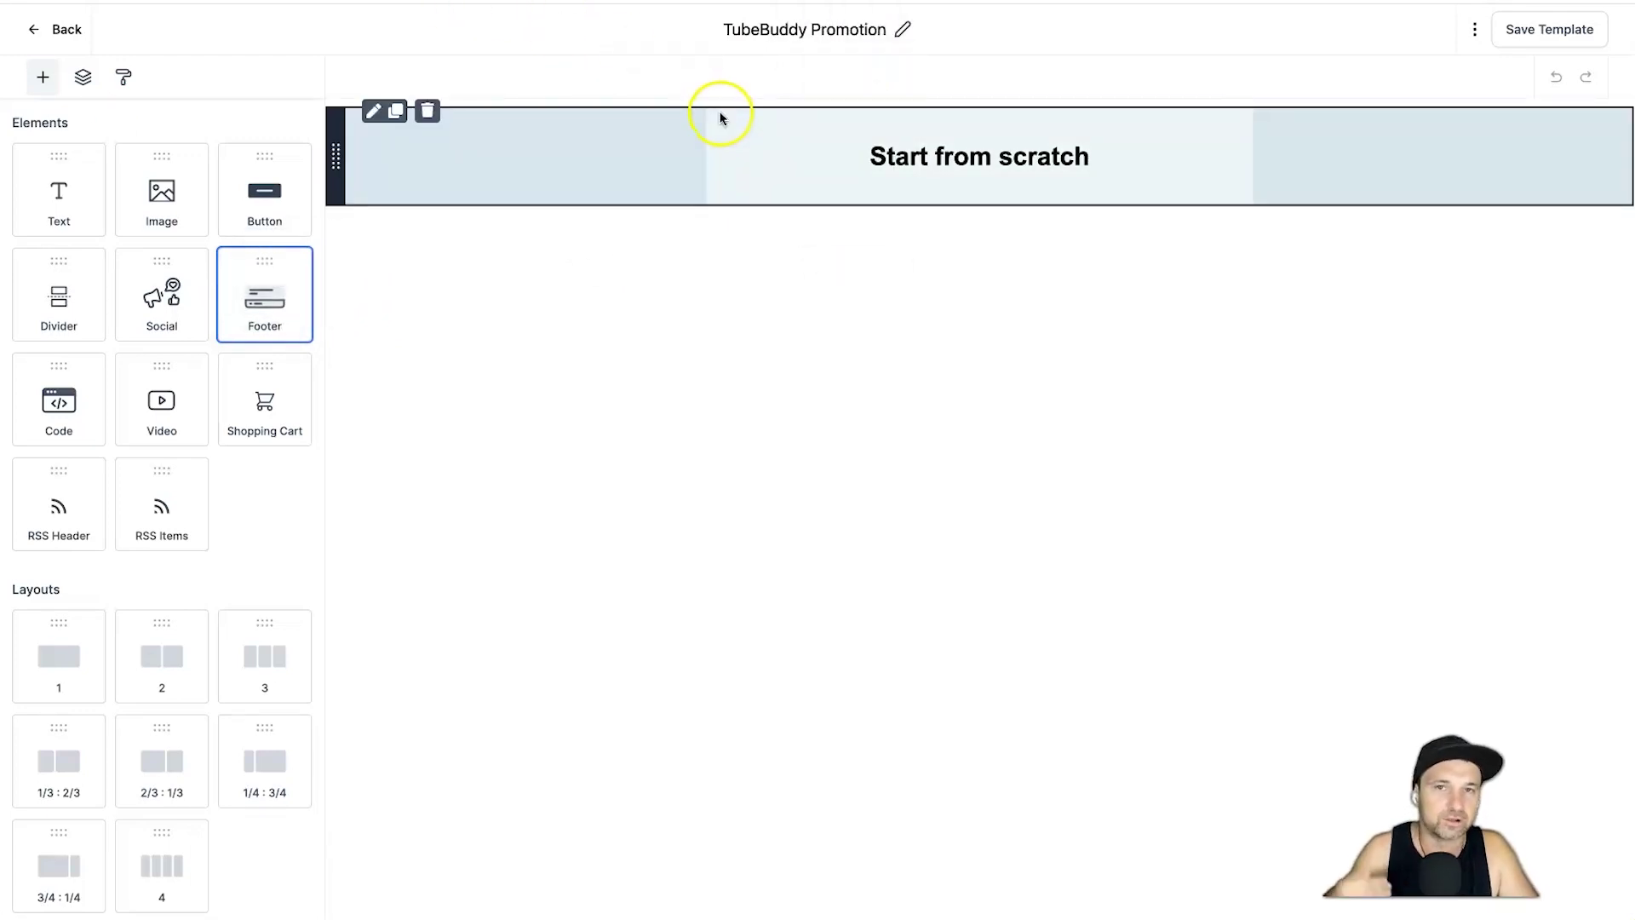
key("super+r")
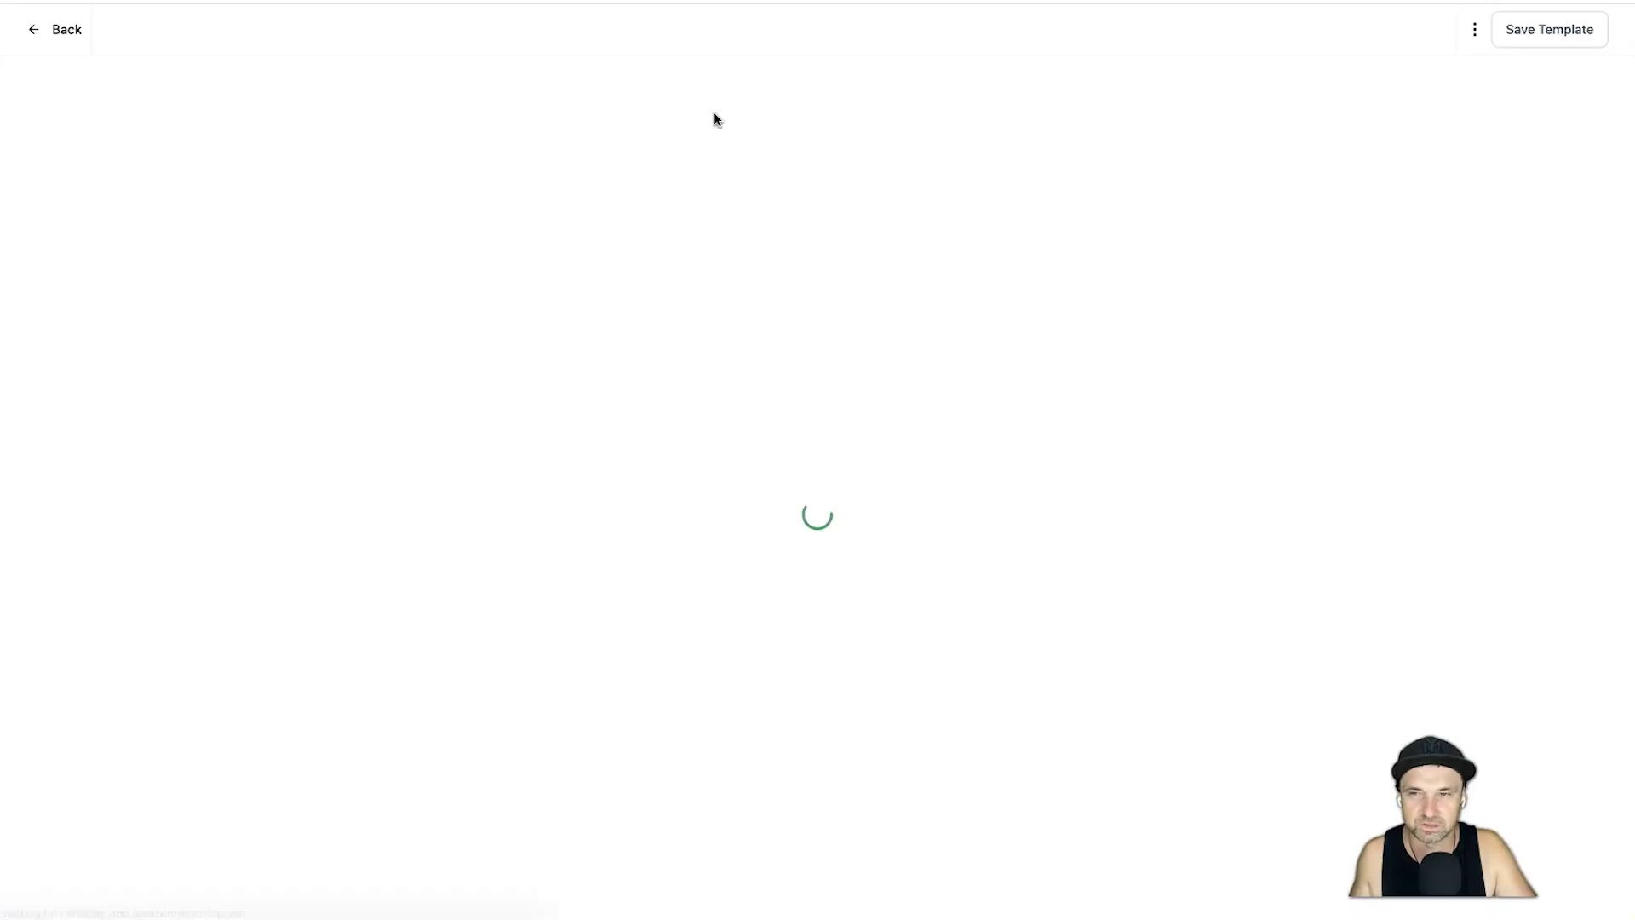
left_click(701, 112)
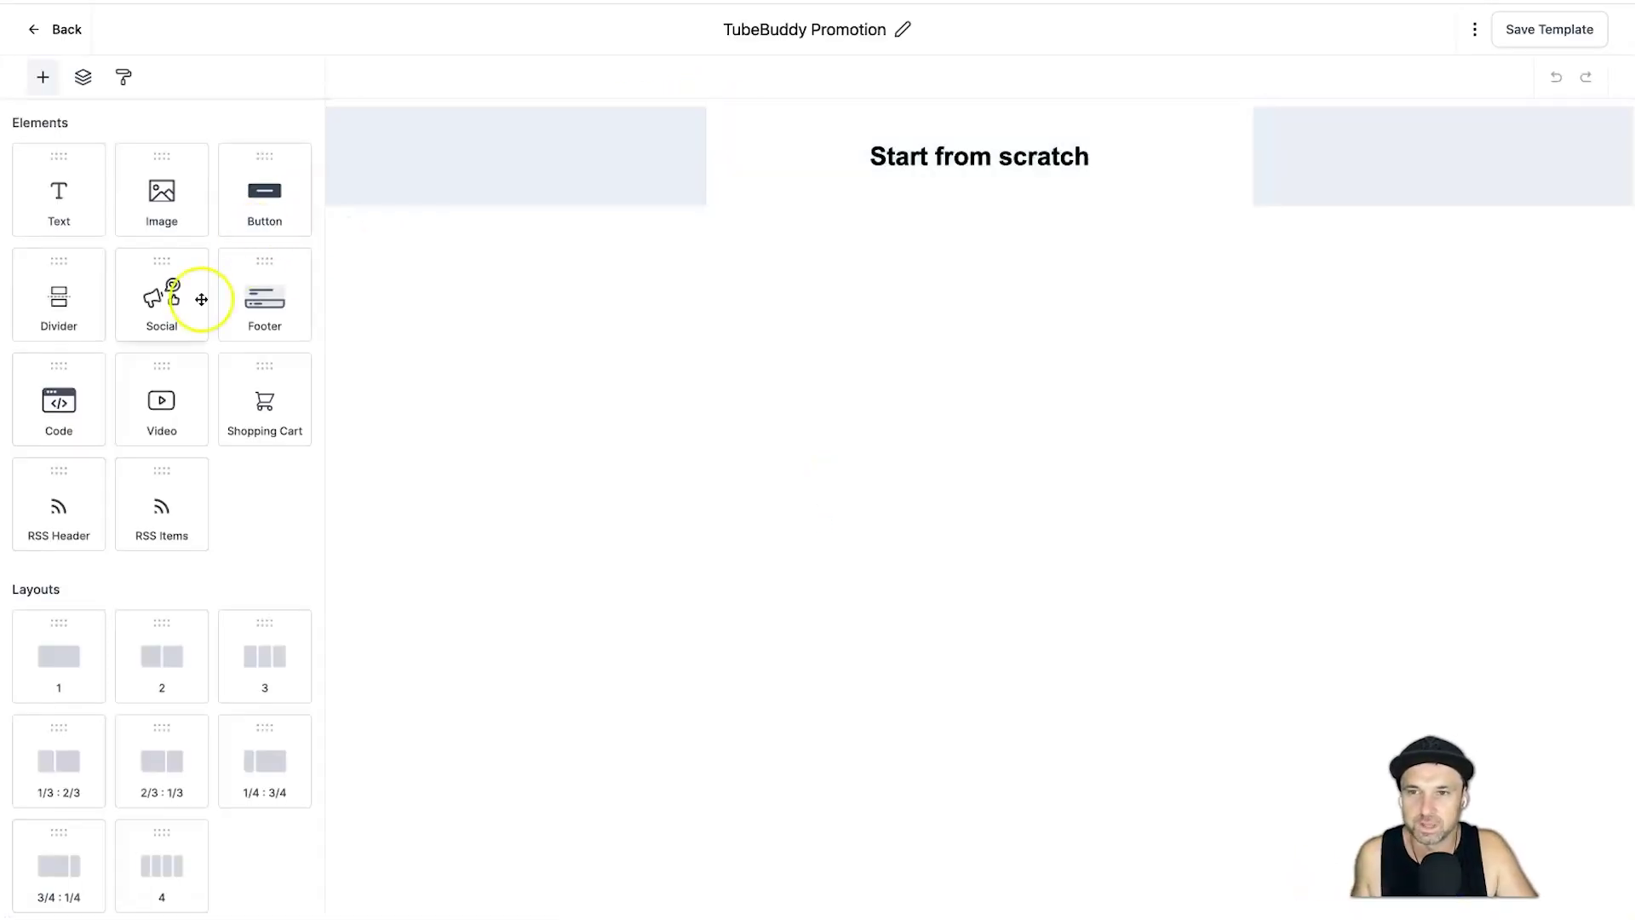
left_click_drag(265, 298, 869, 201)
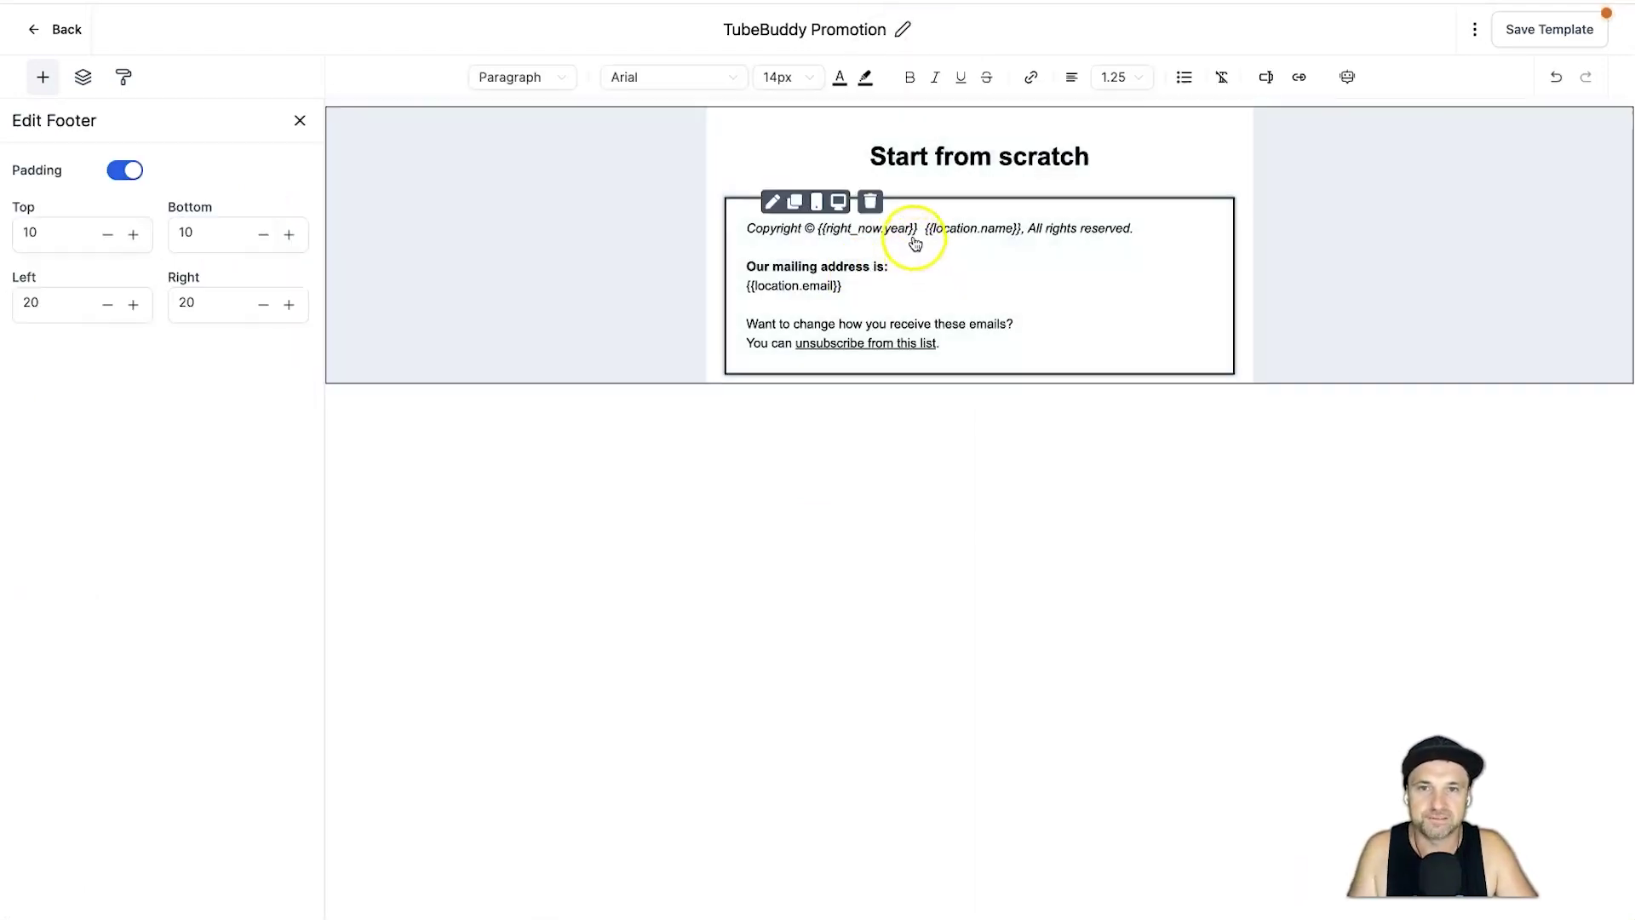
- Delete the footer's copyright line and 'Our mailing address is:' line
triple_click(930, 231)
left_click(934, 230)
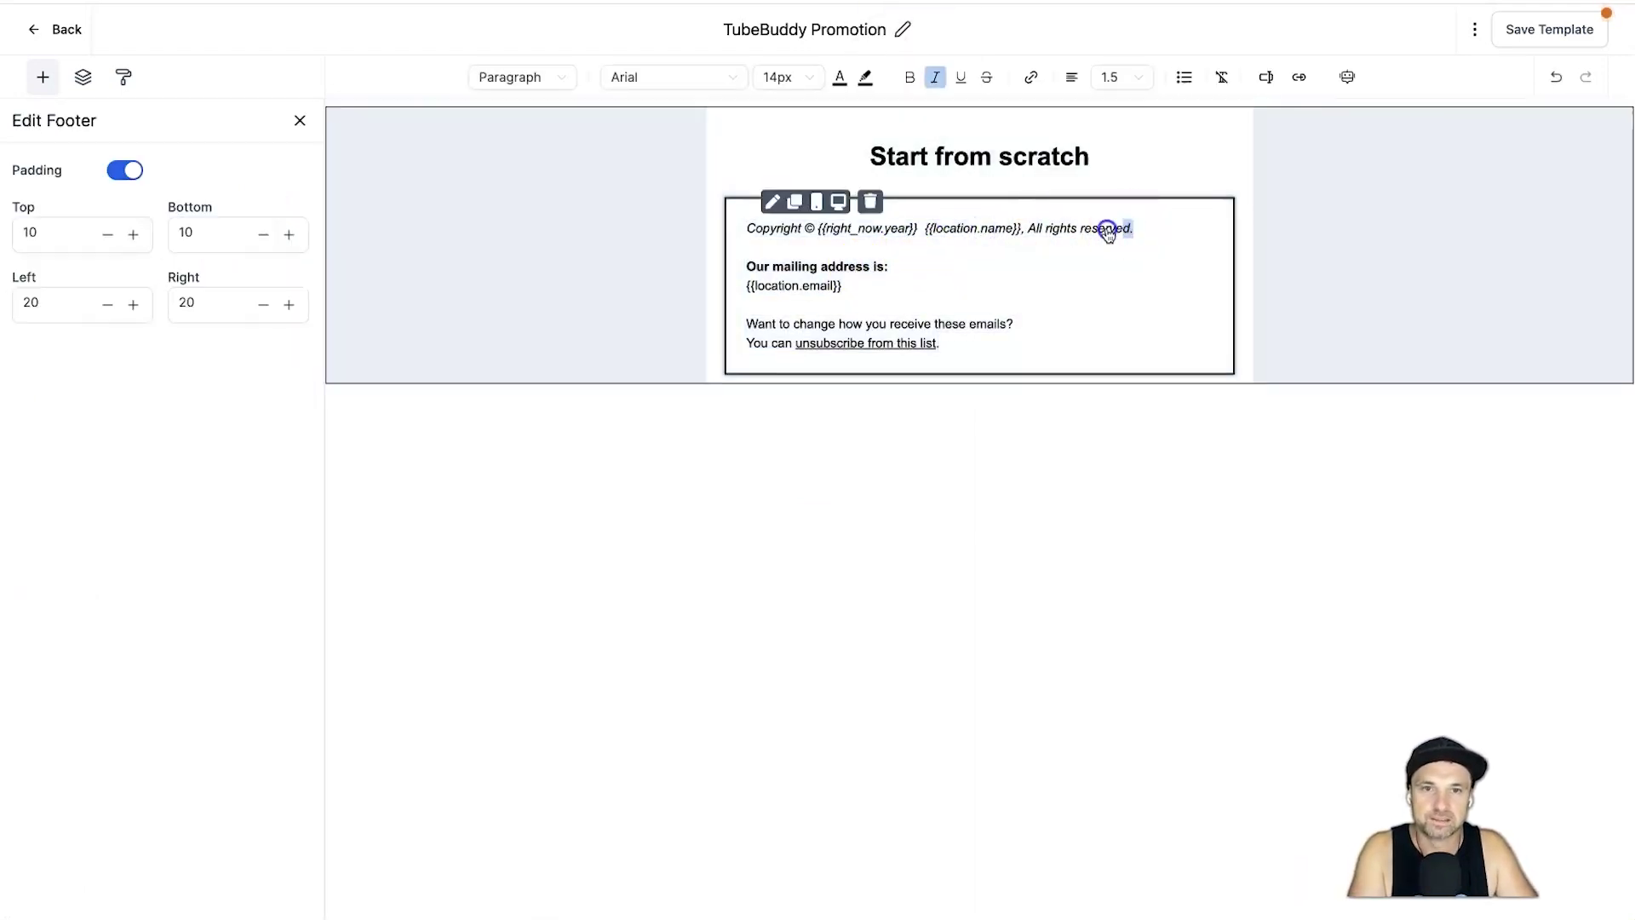
left_click_drag(1137, 228, 736, 237)
key("BackSpace")
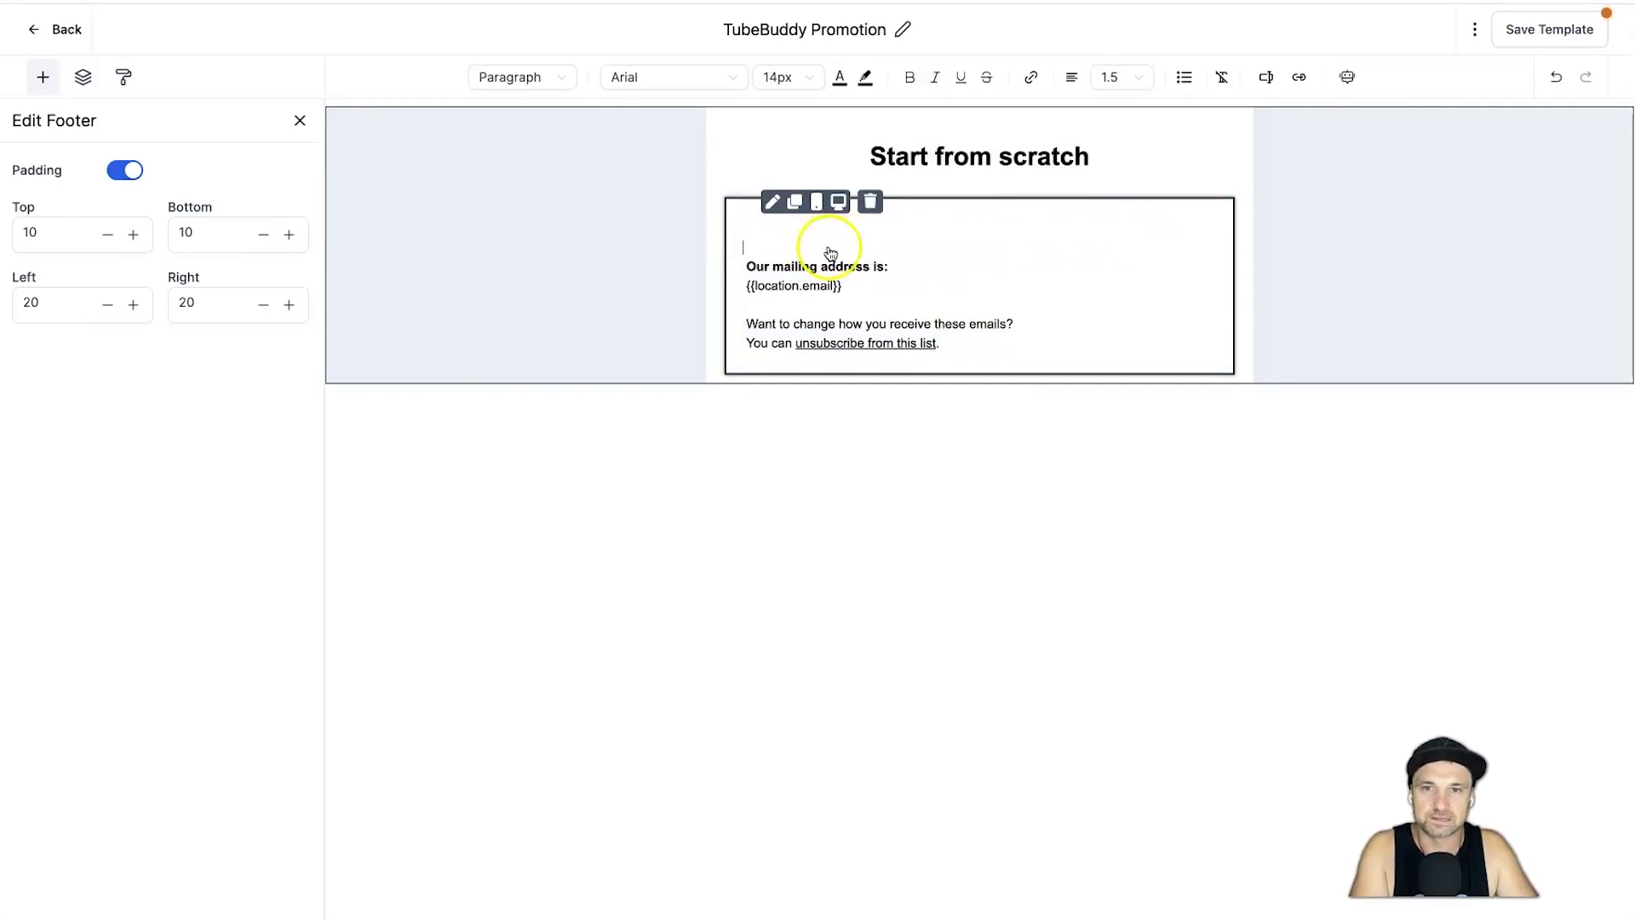
triple_click(831, 253)
key("BackSpace")
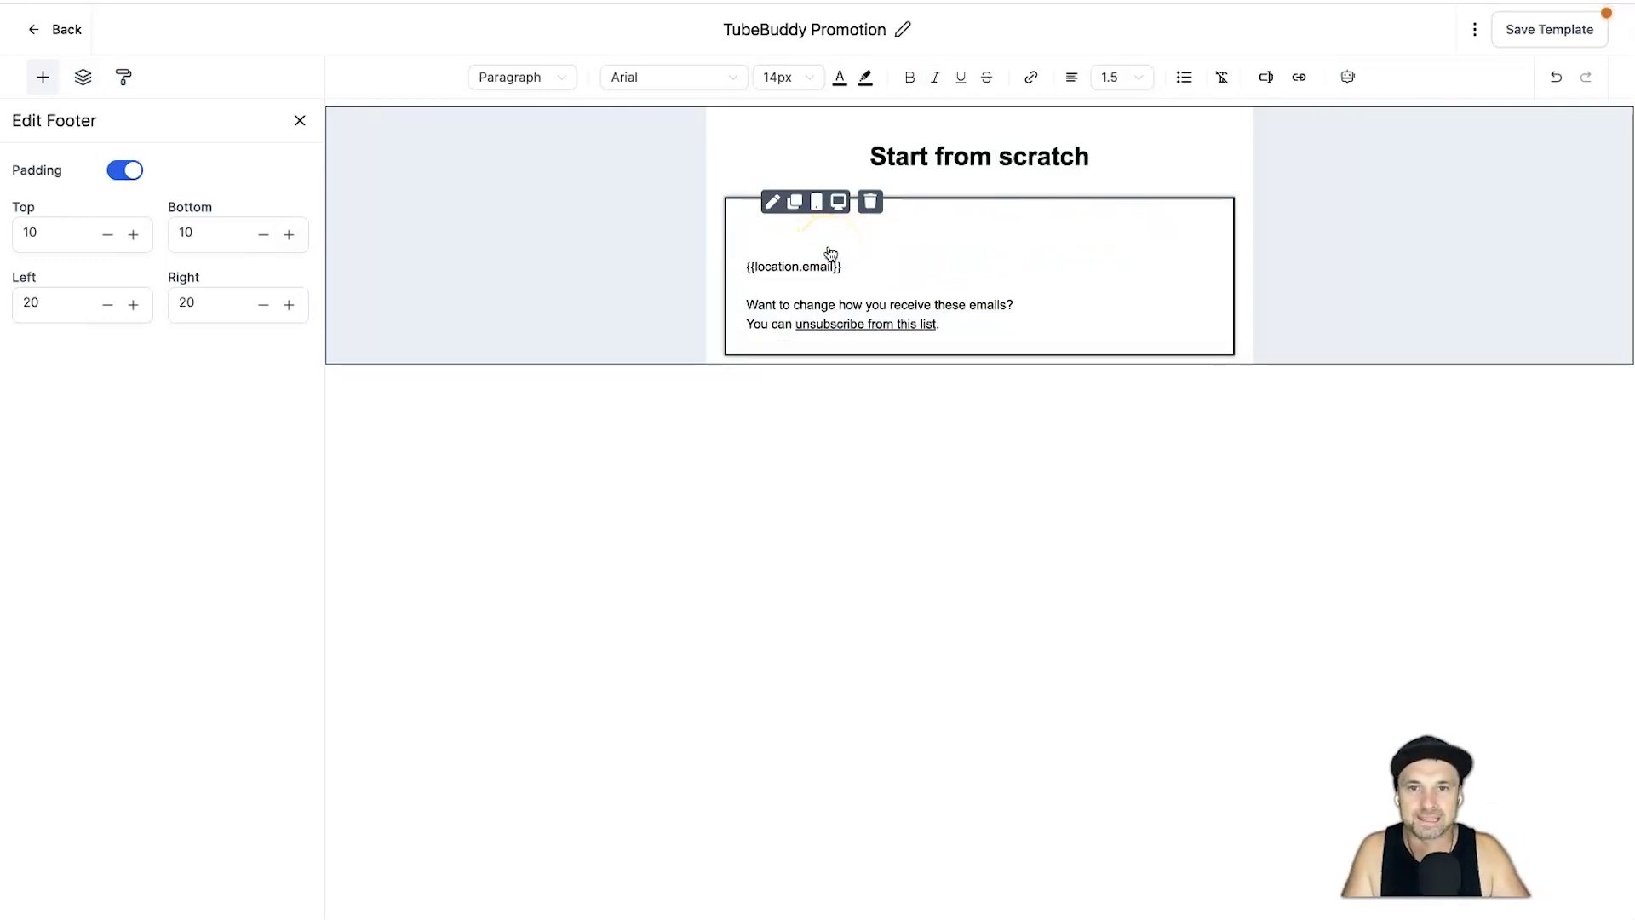
key("BackSpace")
key("BackSpace")
left_click(834, 305)
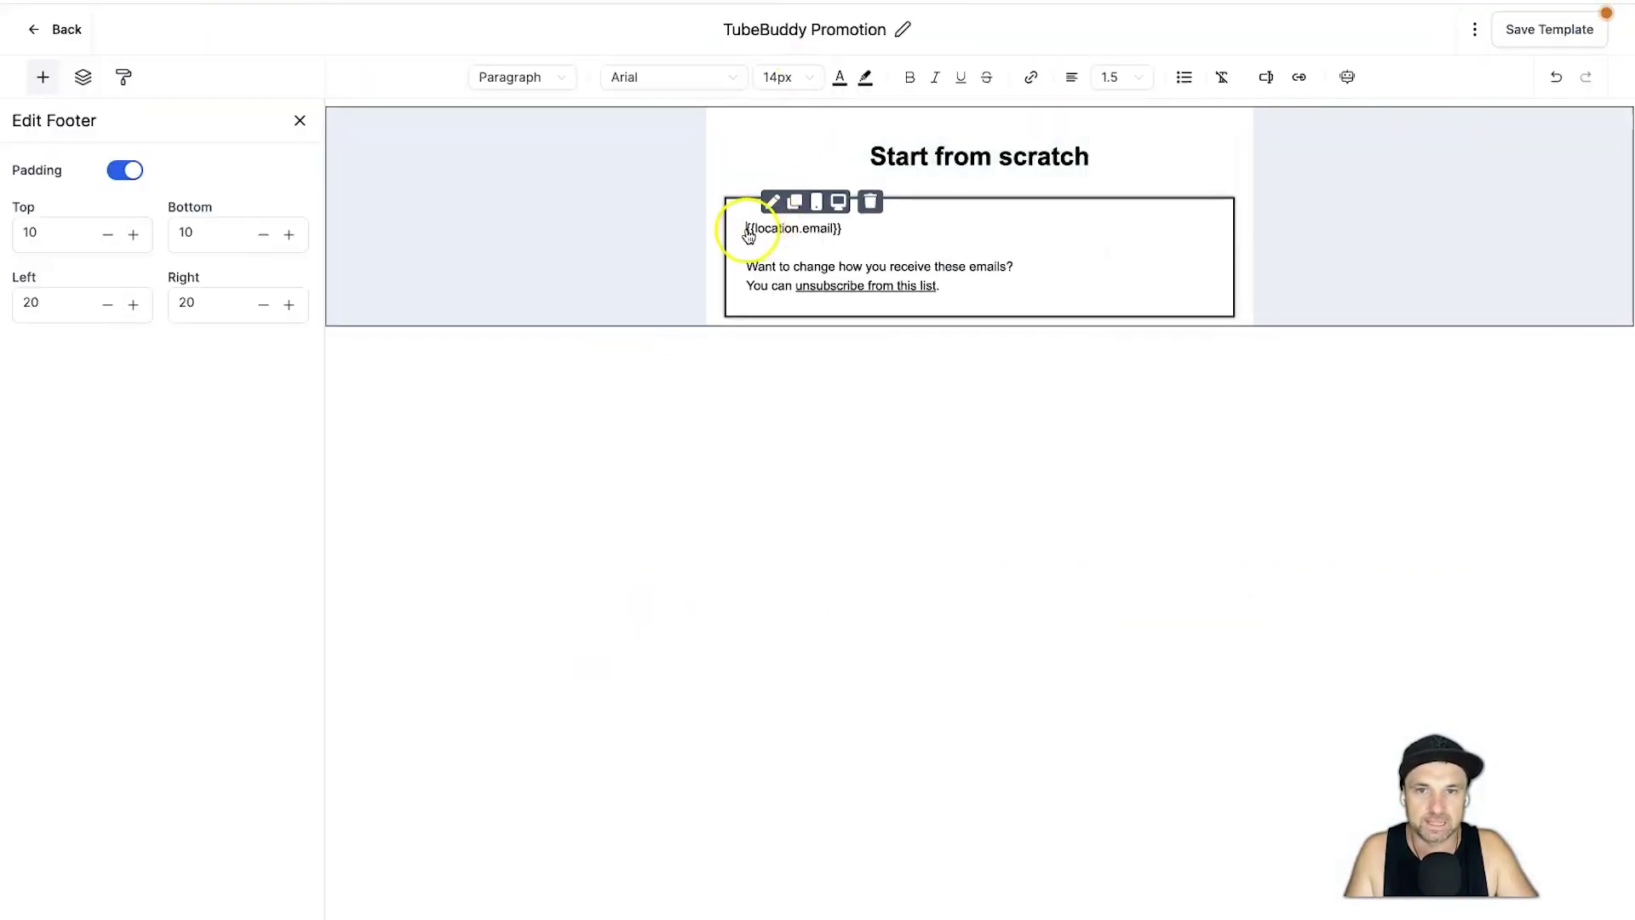
- Replace {{location.email}} with {{location.full_address}} and keep the footer text at 14px
left_click_drag(748, 229, 846, 228)
type("{{location.full_address}}")
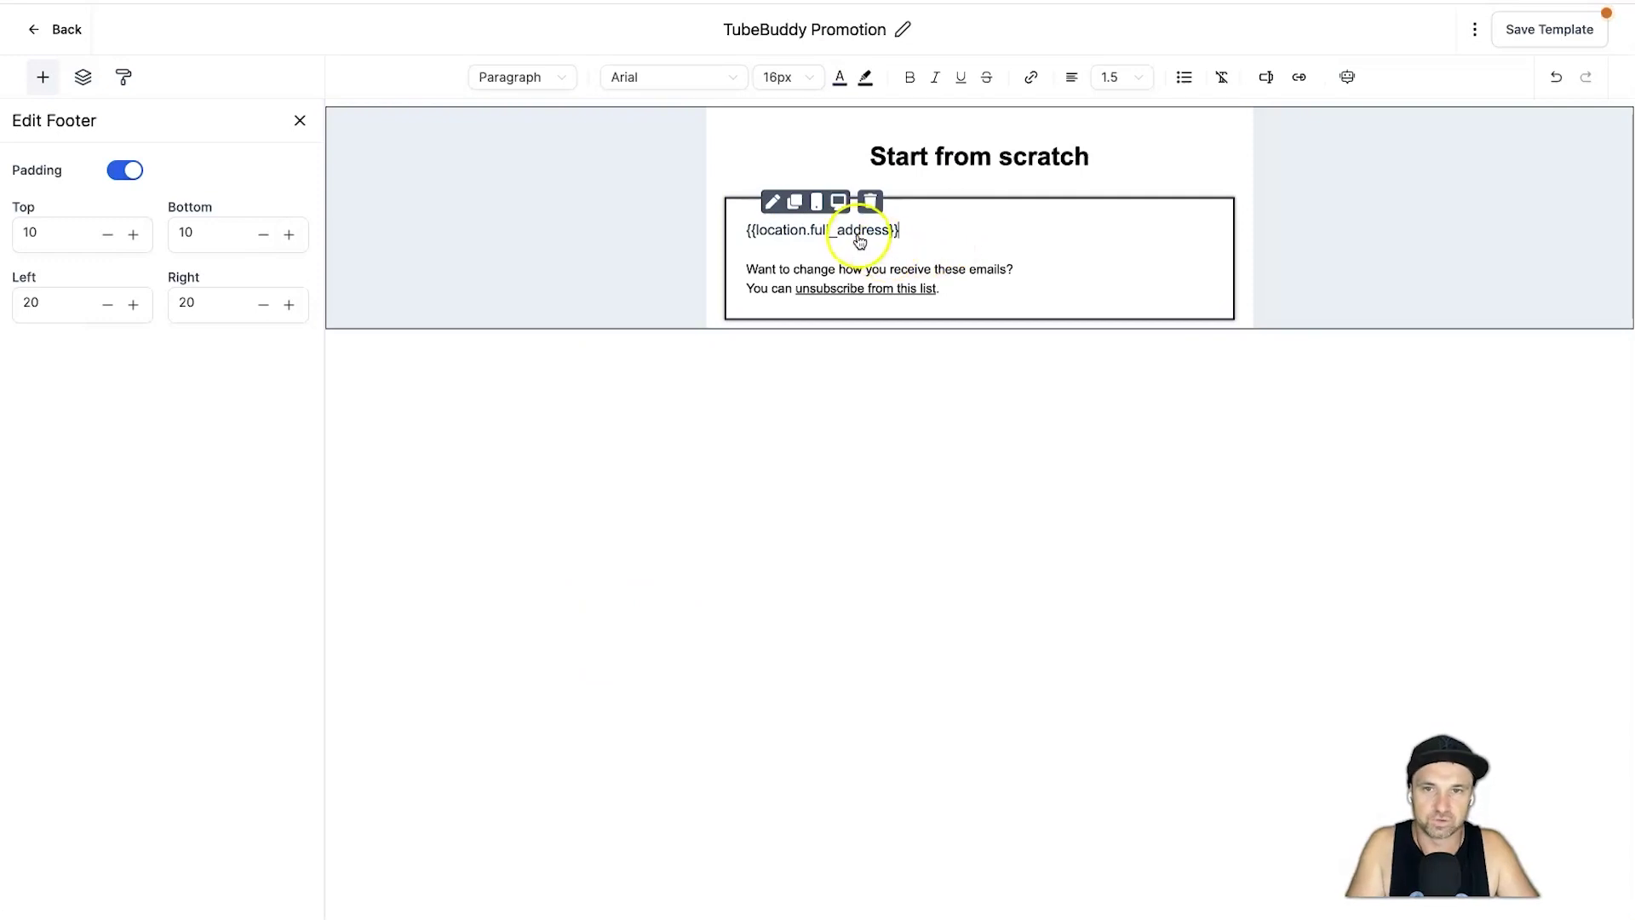
key("ctrl+a")
left_click(809, 78)
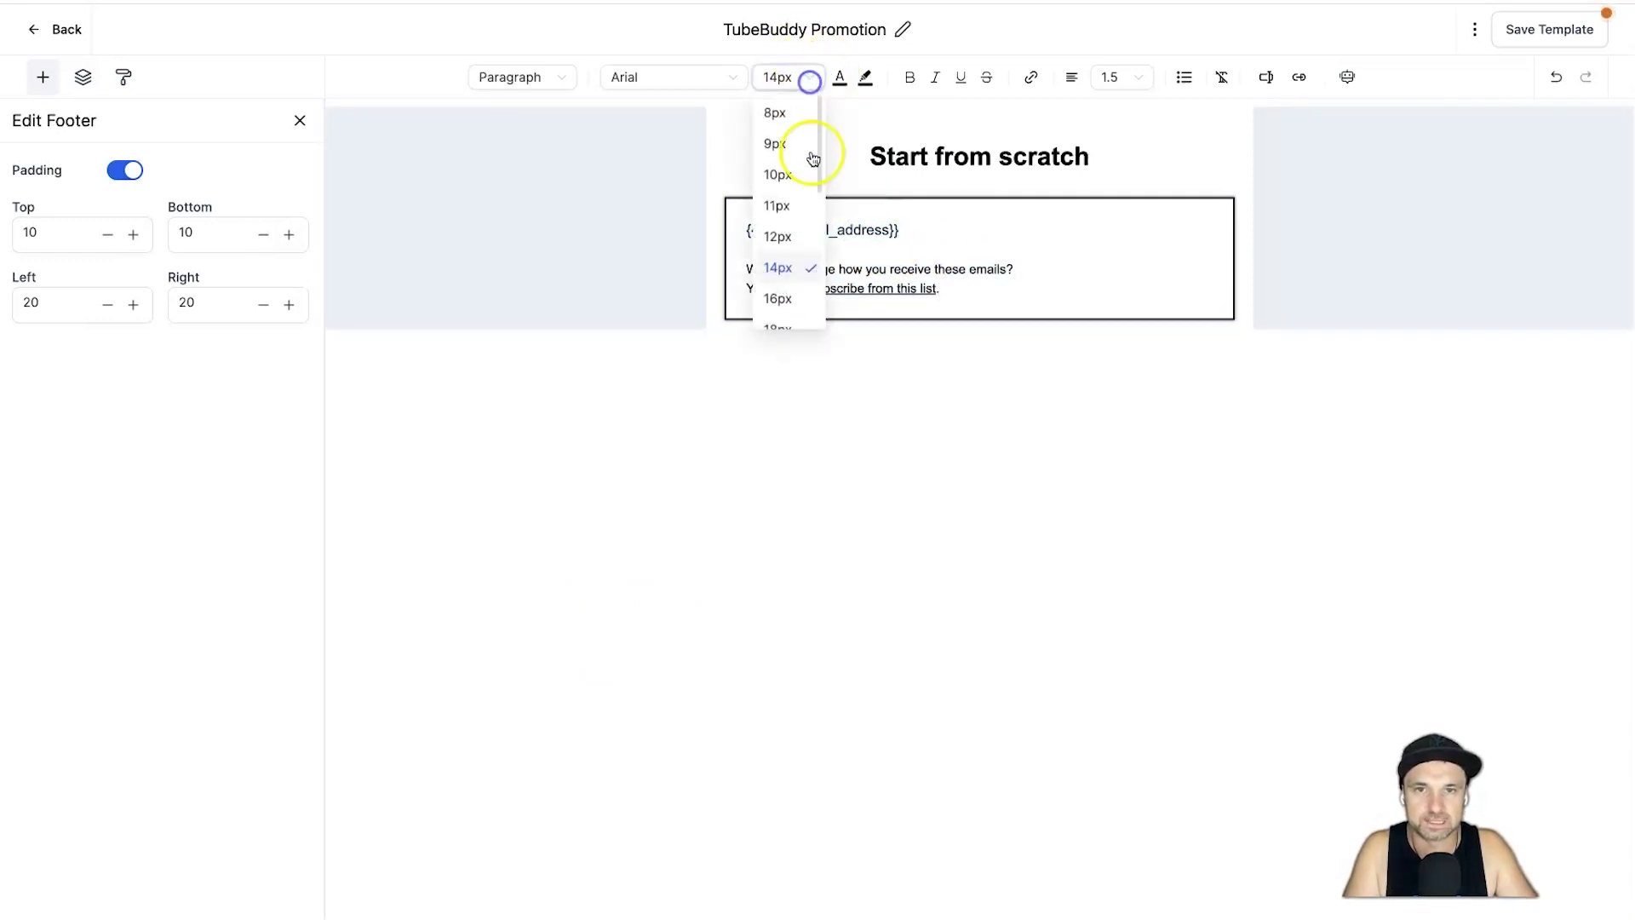
left_click(778, 267)
left_click(876, 248)
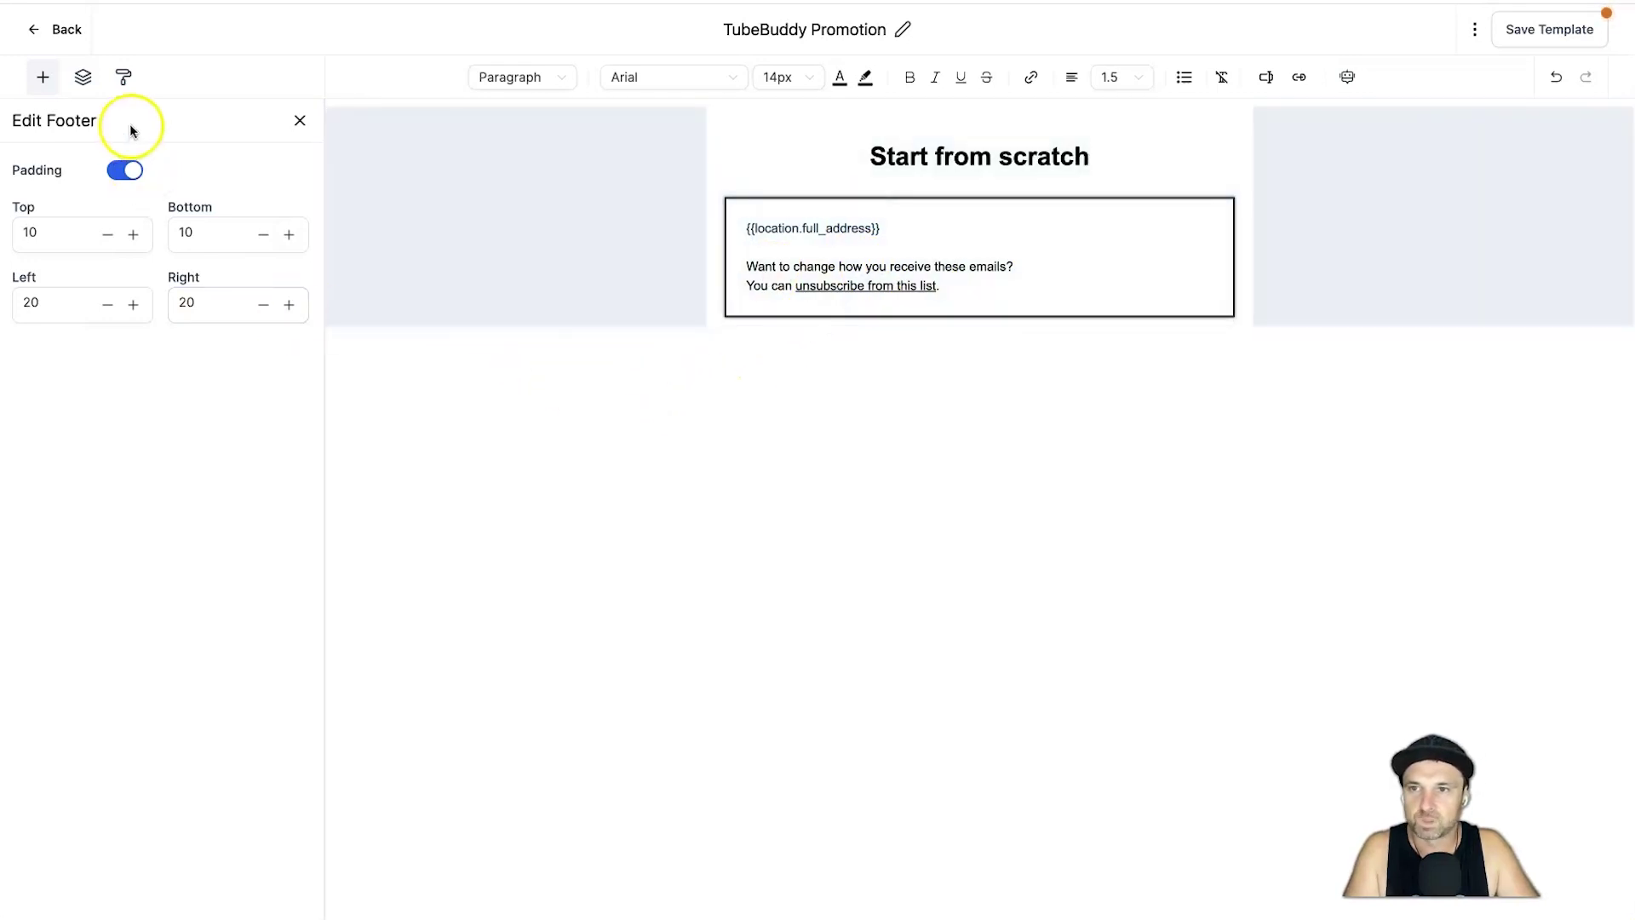
left_click(43, 76)
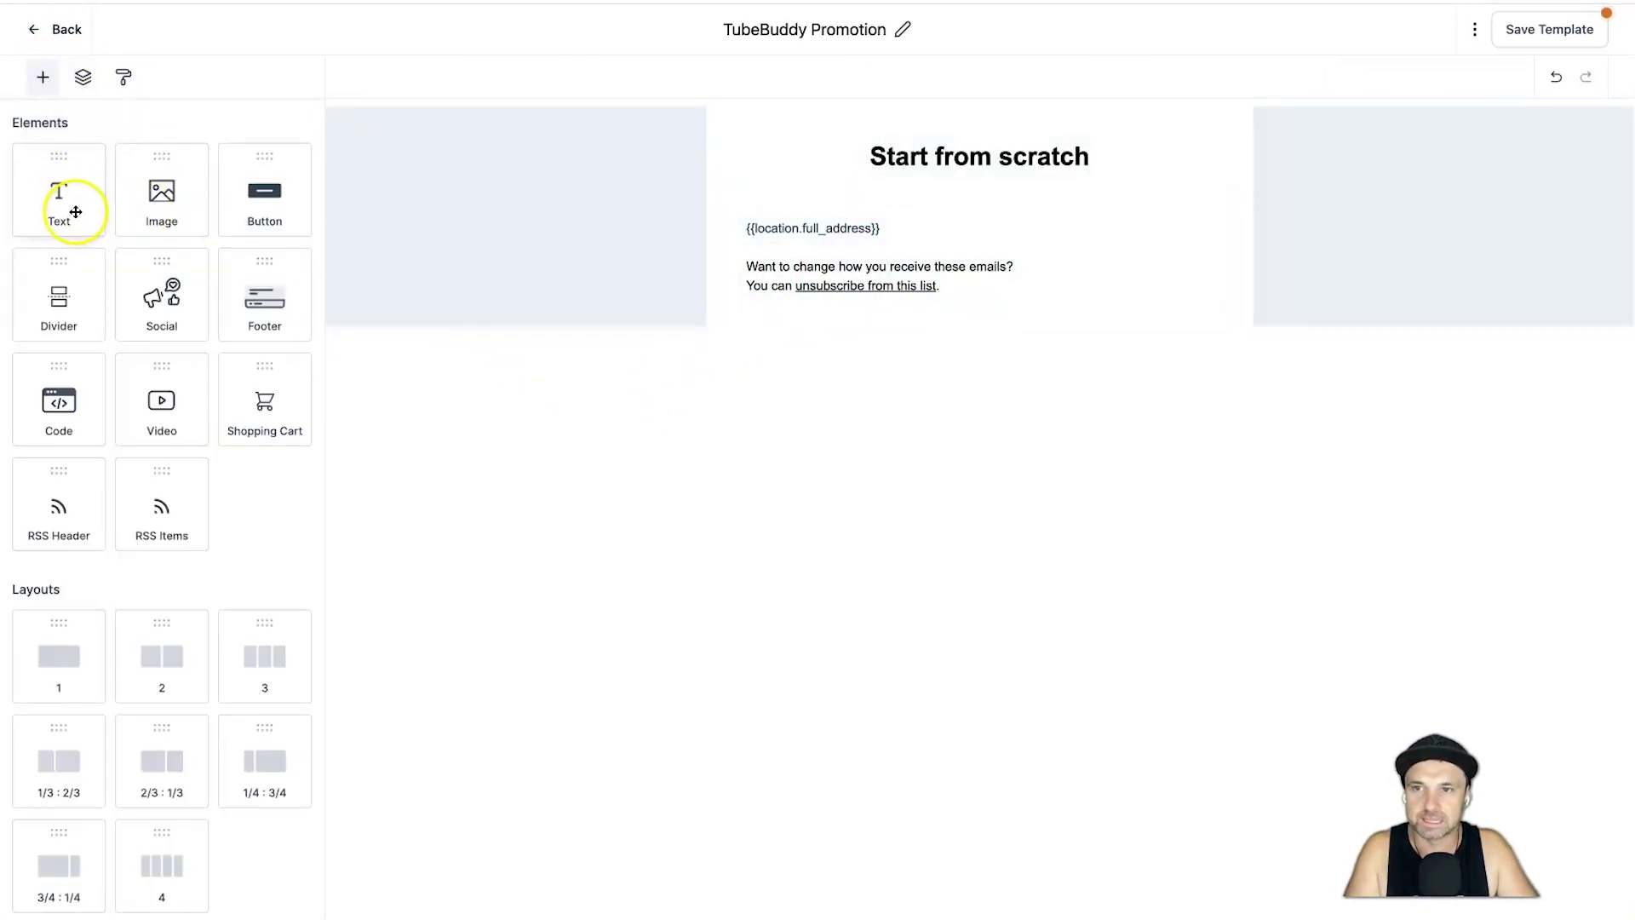
- Delete the 'Start from scratch' heading block
left_click(1127, 154)
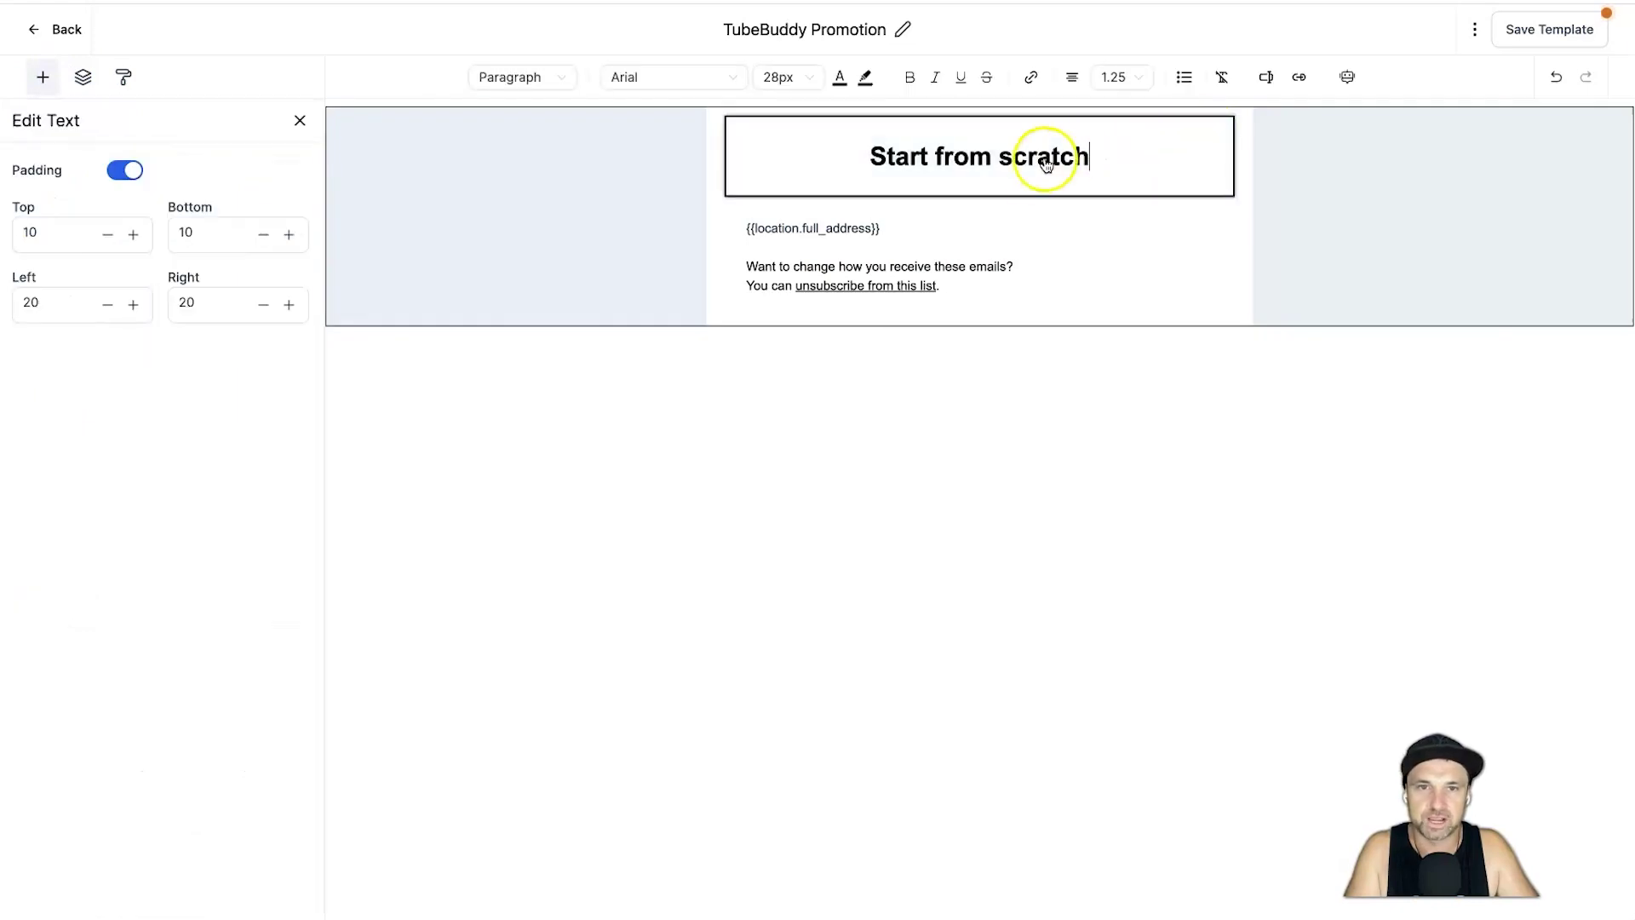
triple_click(1046, 164)
left_click(1136, 182)
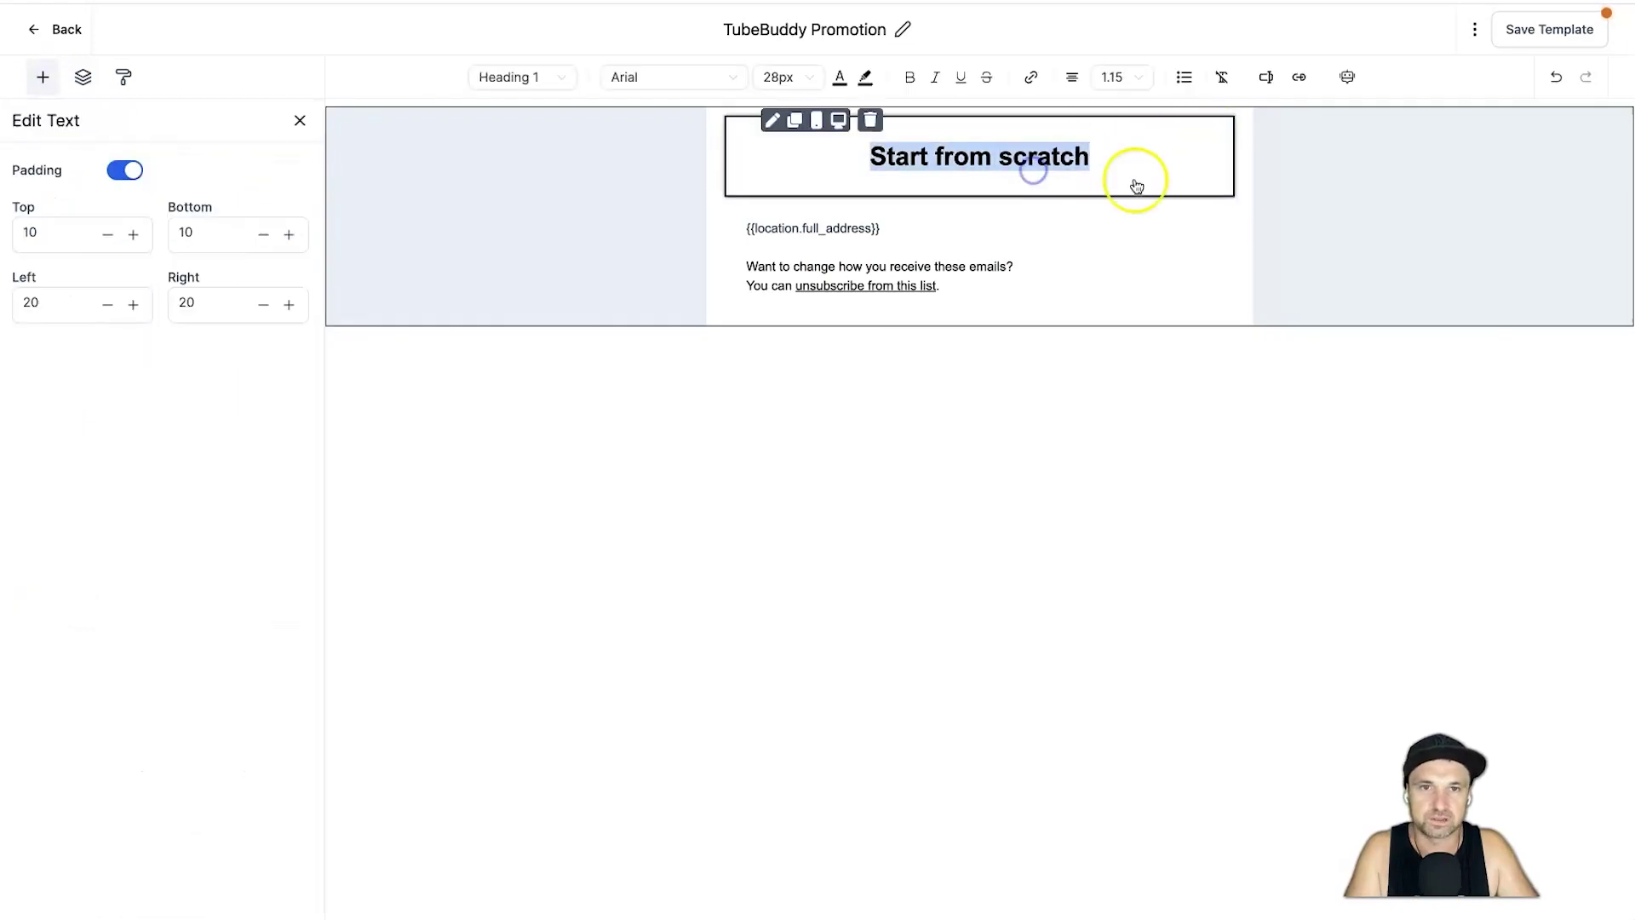
left_click(870, 120)
- Add a Text block reading only 'Add text to your email.' in a full-width row
left_click_drag(58, 201, 876, 135)
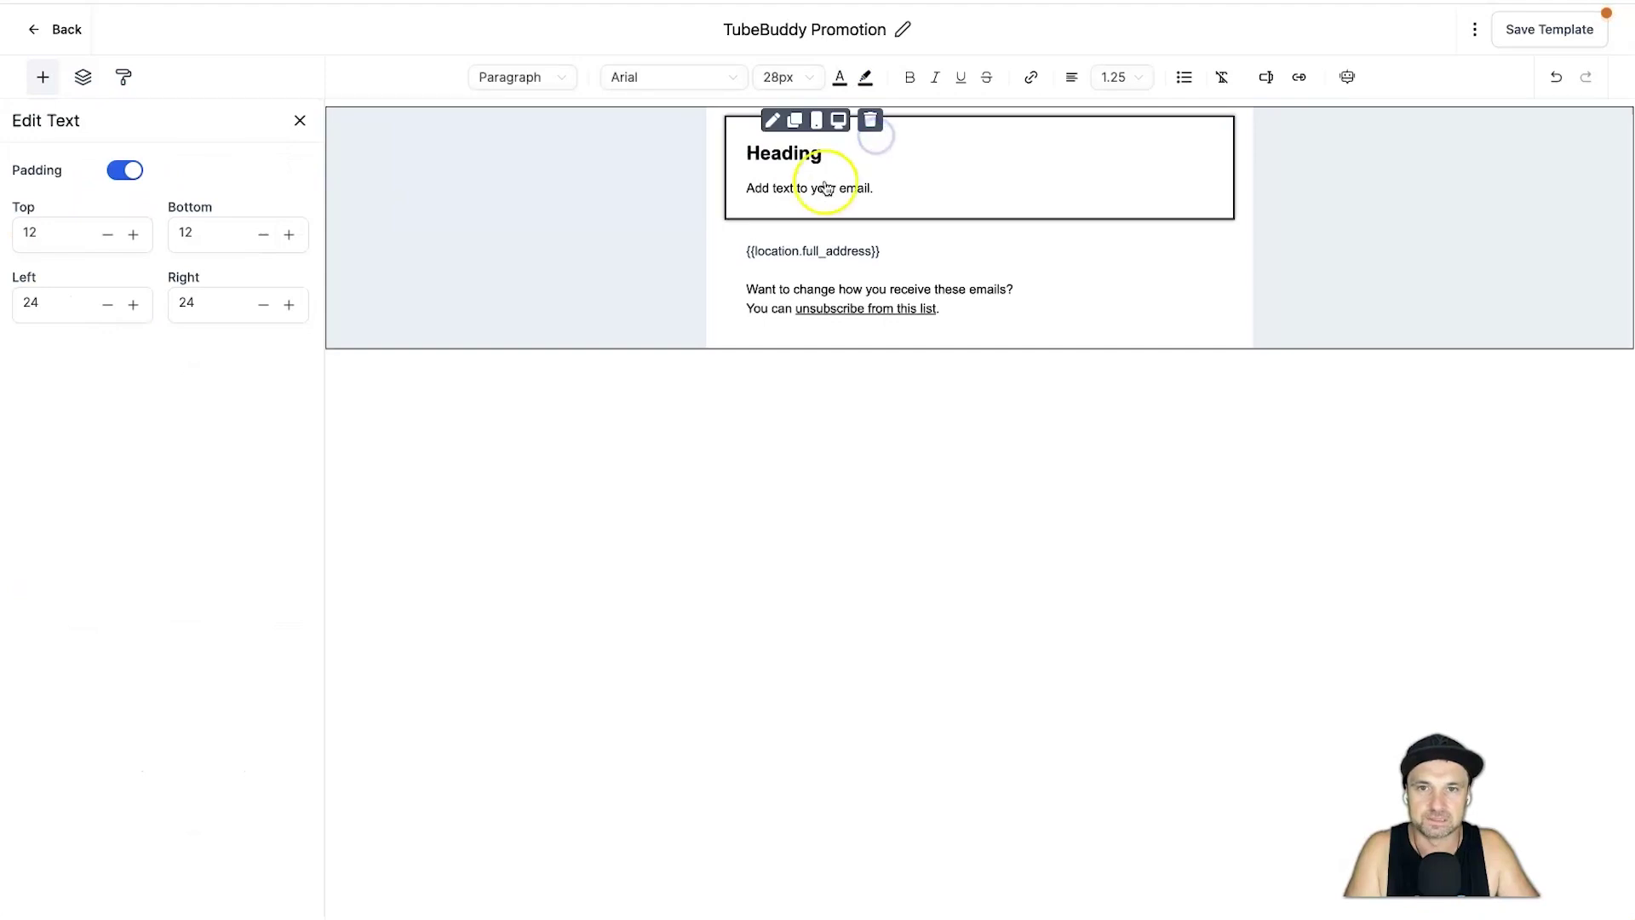
double_click(798, 155)
key("BackSpace")
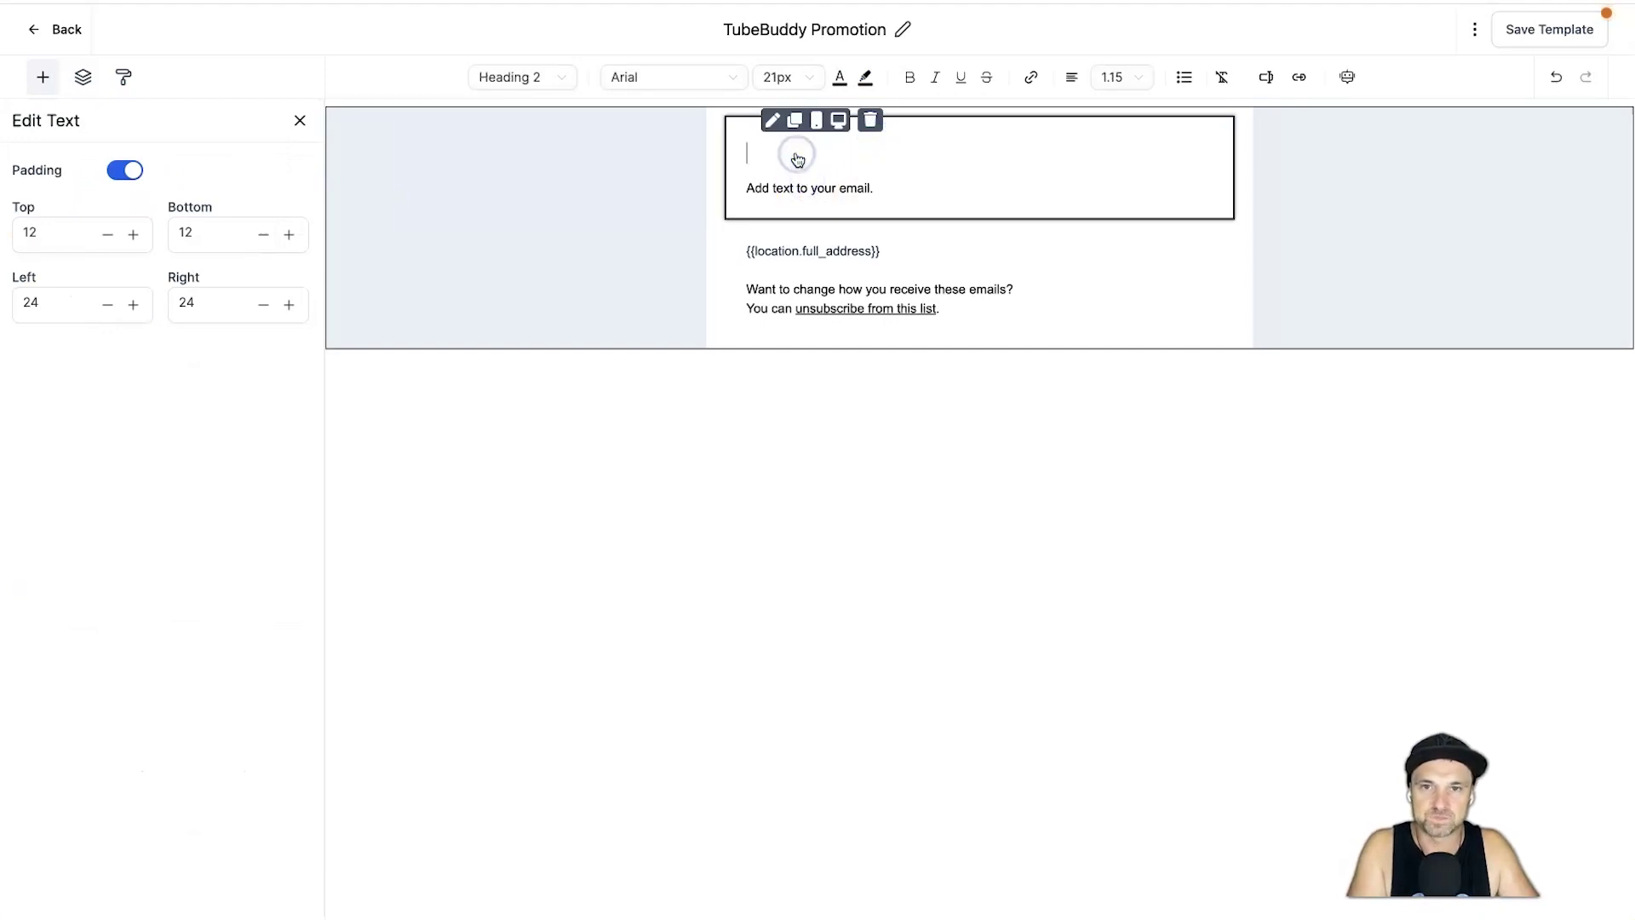
key("BackSpace")
key("BackSpace")
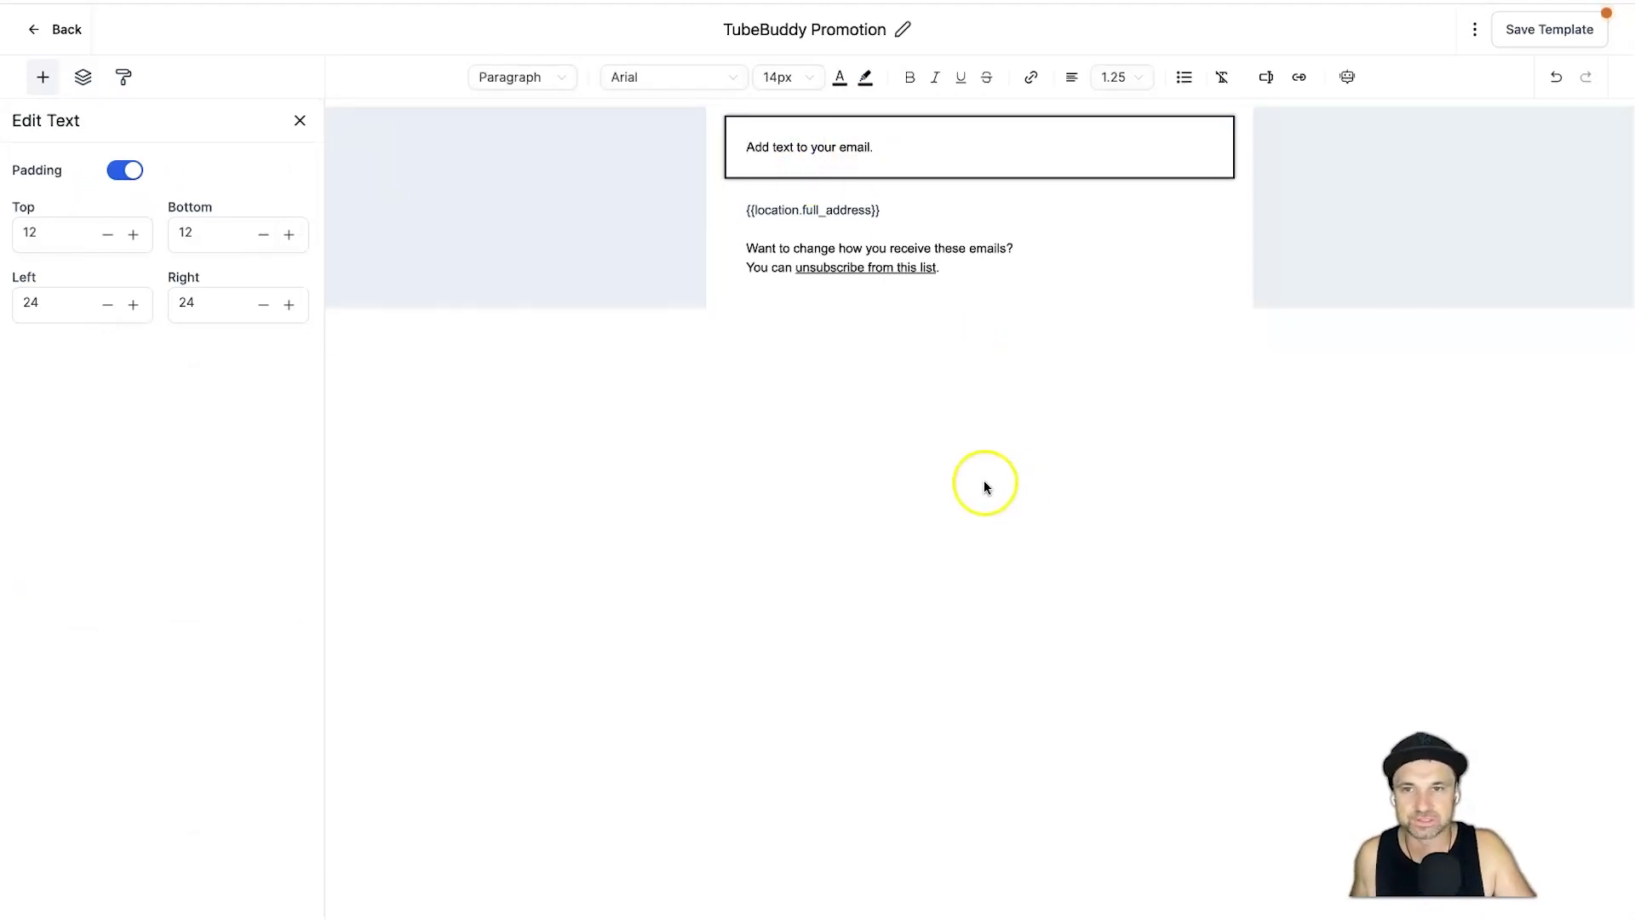
left_click(467, 238)
left_click(91, 537)
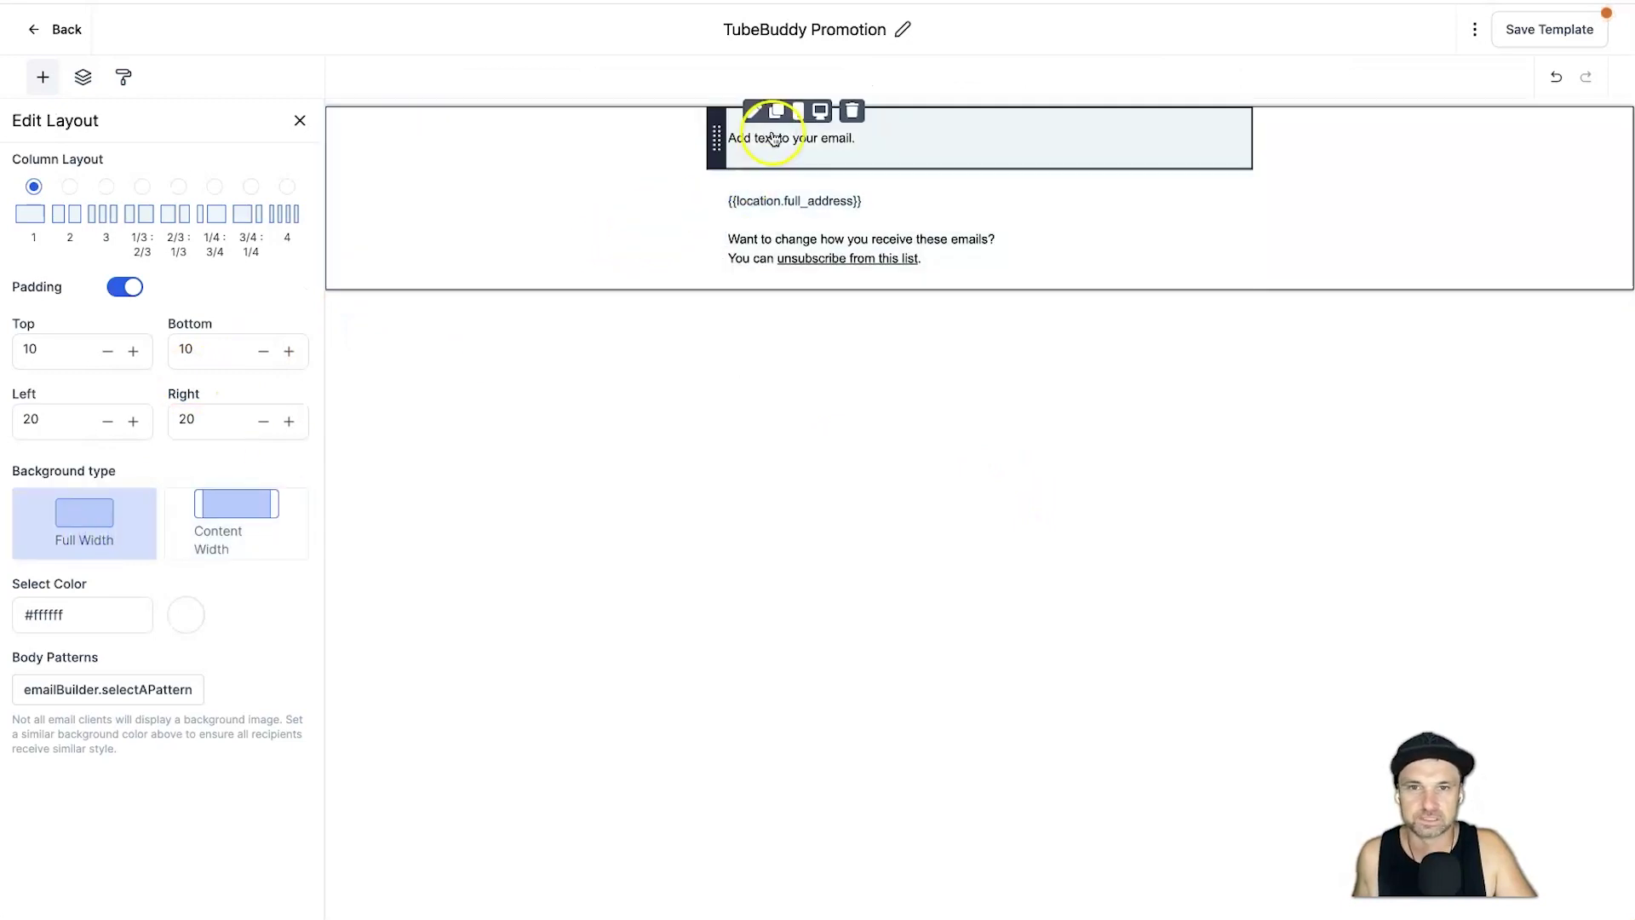
left_click(800, 138)
triple_click(801, 140)
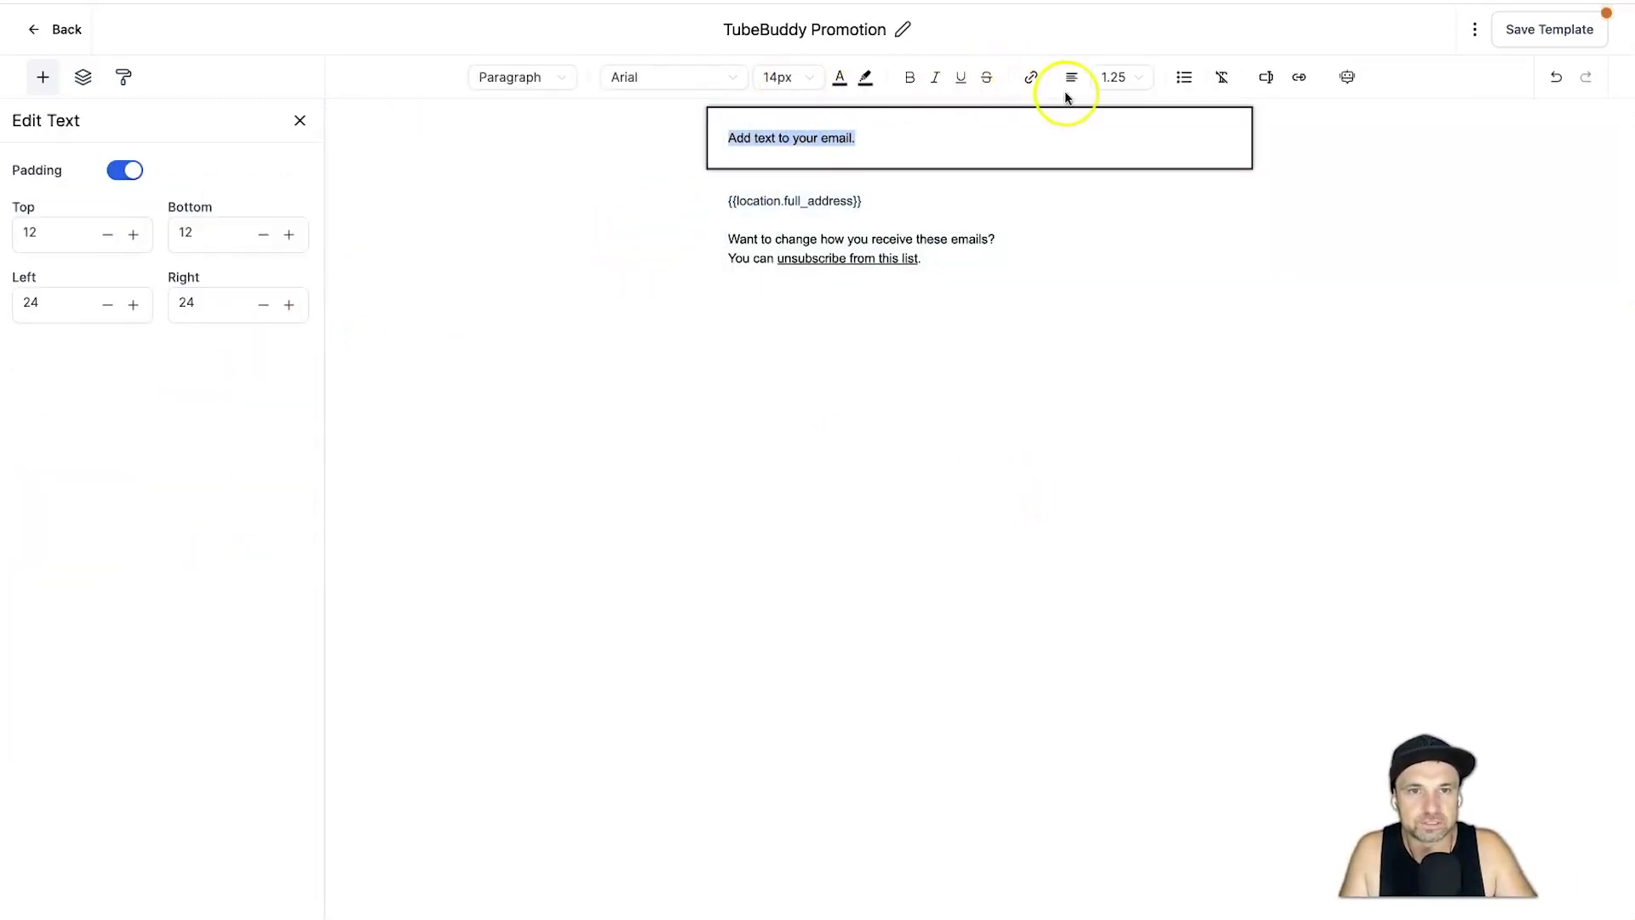
- Open Content AI's Generate Content for the text block with Promotional as the context
left_click(1351, 84)
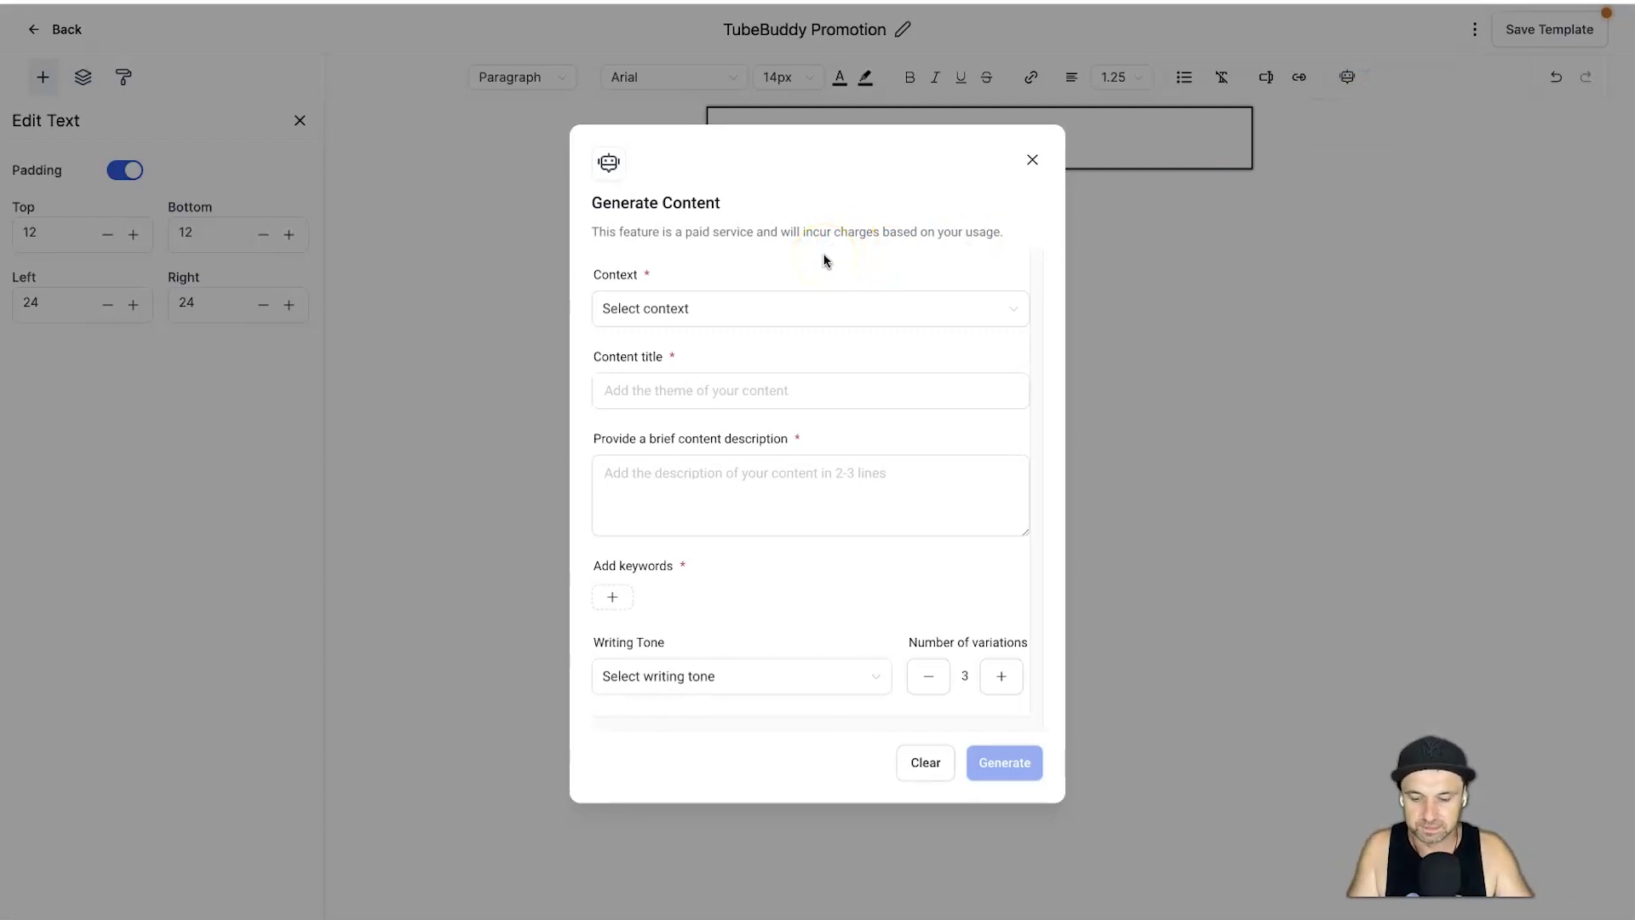
left_click(669, 307)
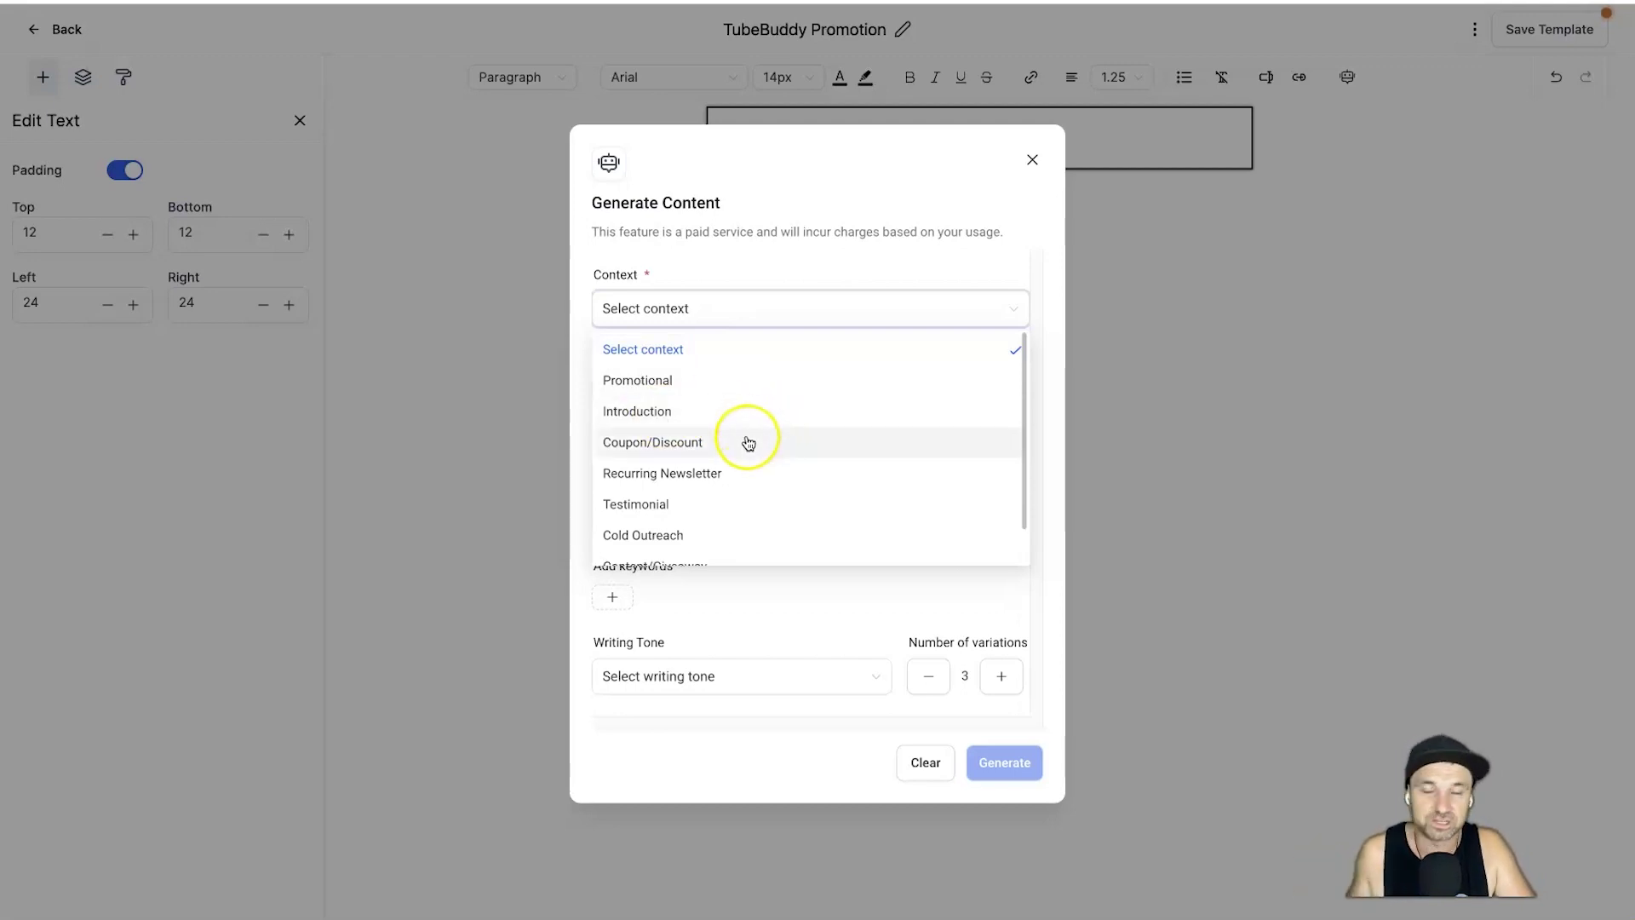
scroll(688, 476, "down", 1)
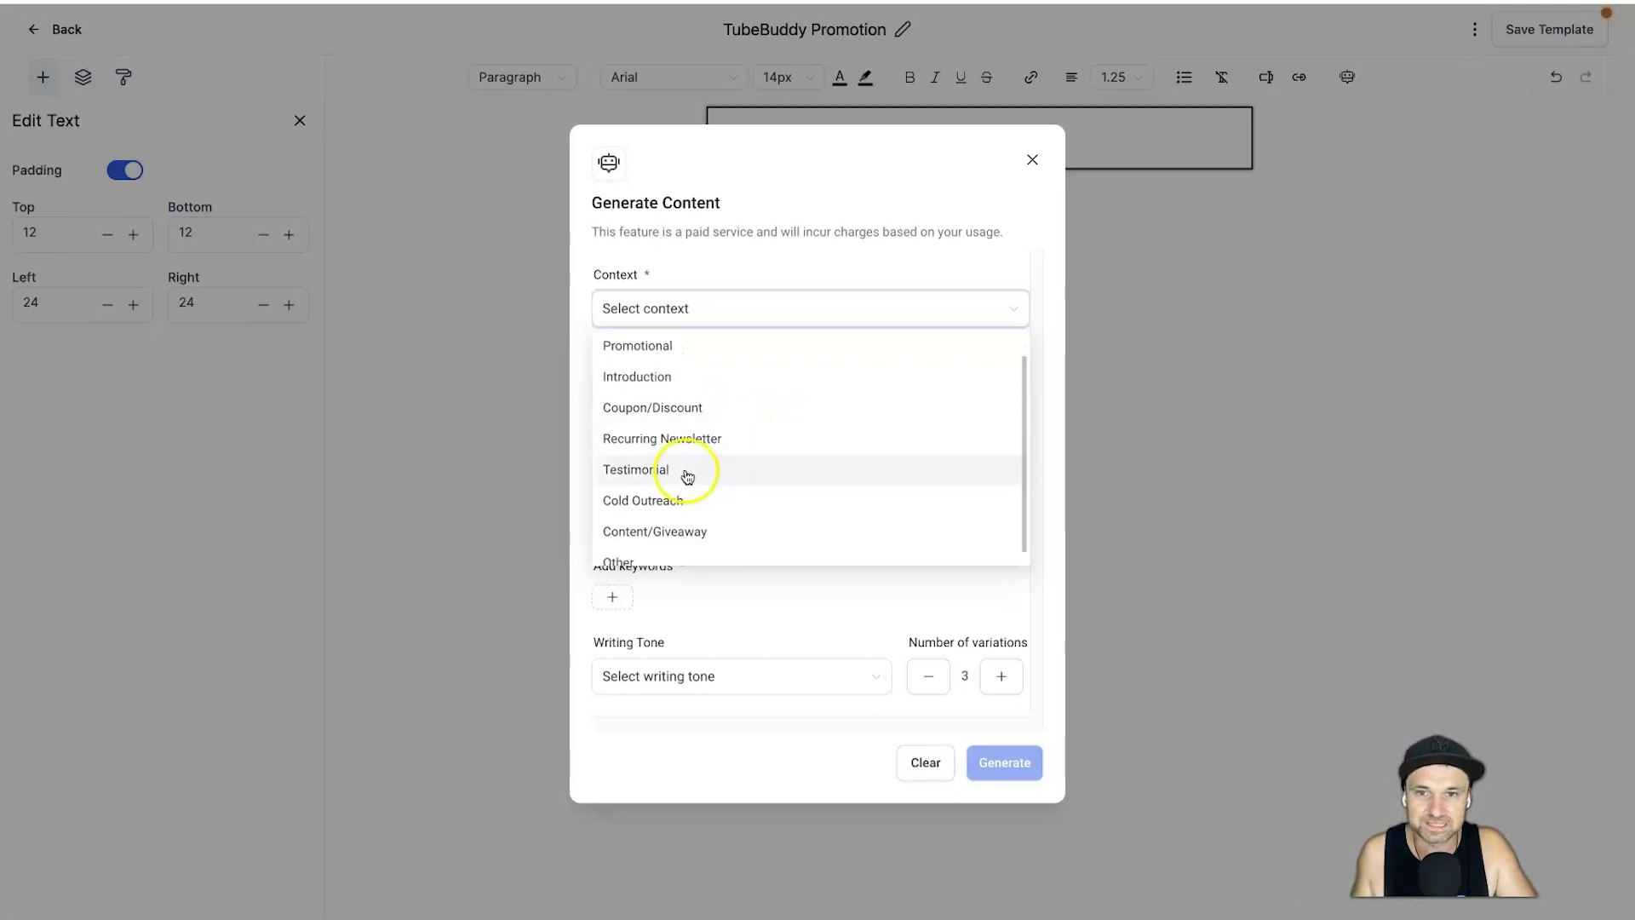
scroll(723, 451, "down", 1)
scroll(693, 474, "up", 2)
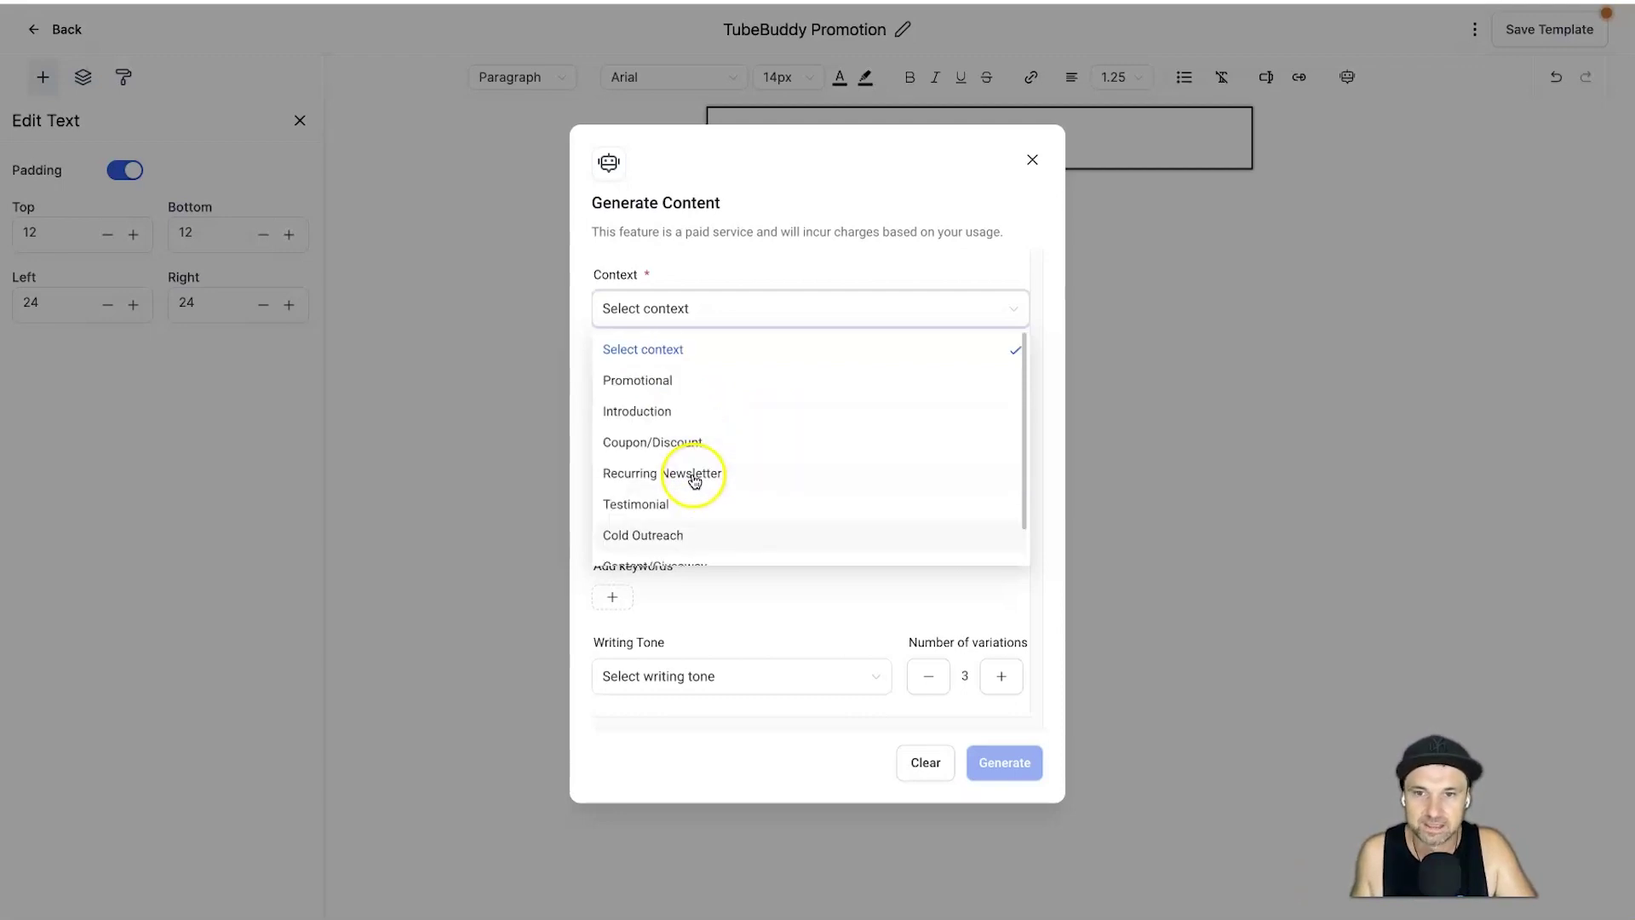
left_click(681, 383)
left_click(716, 390)
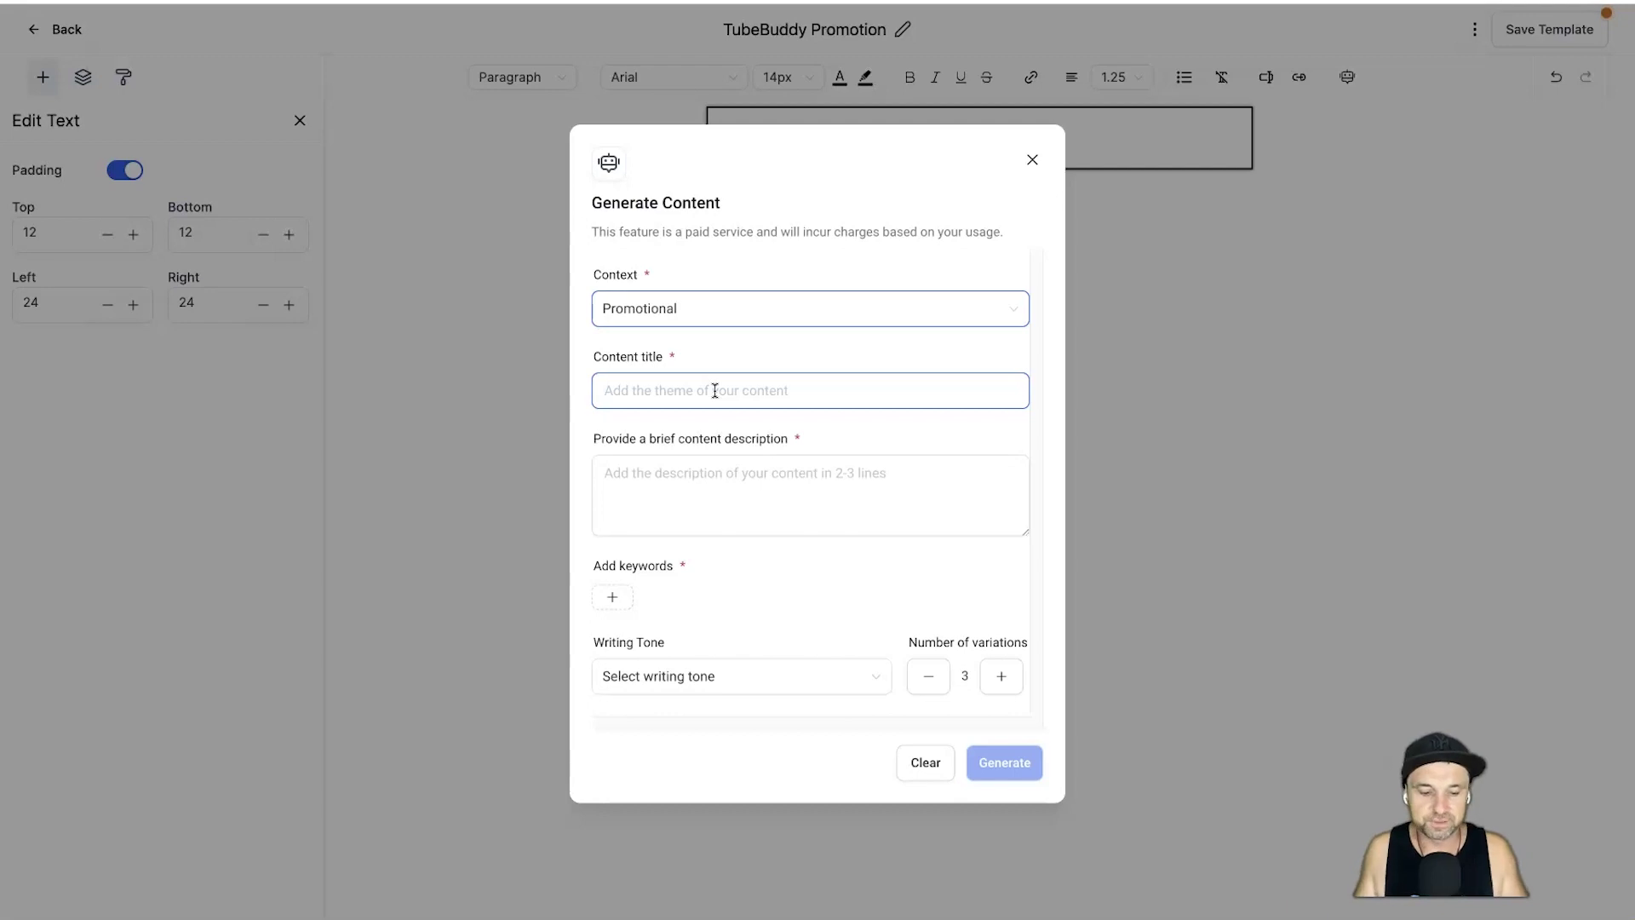
left_click(715, 390)
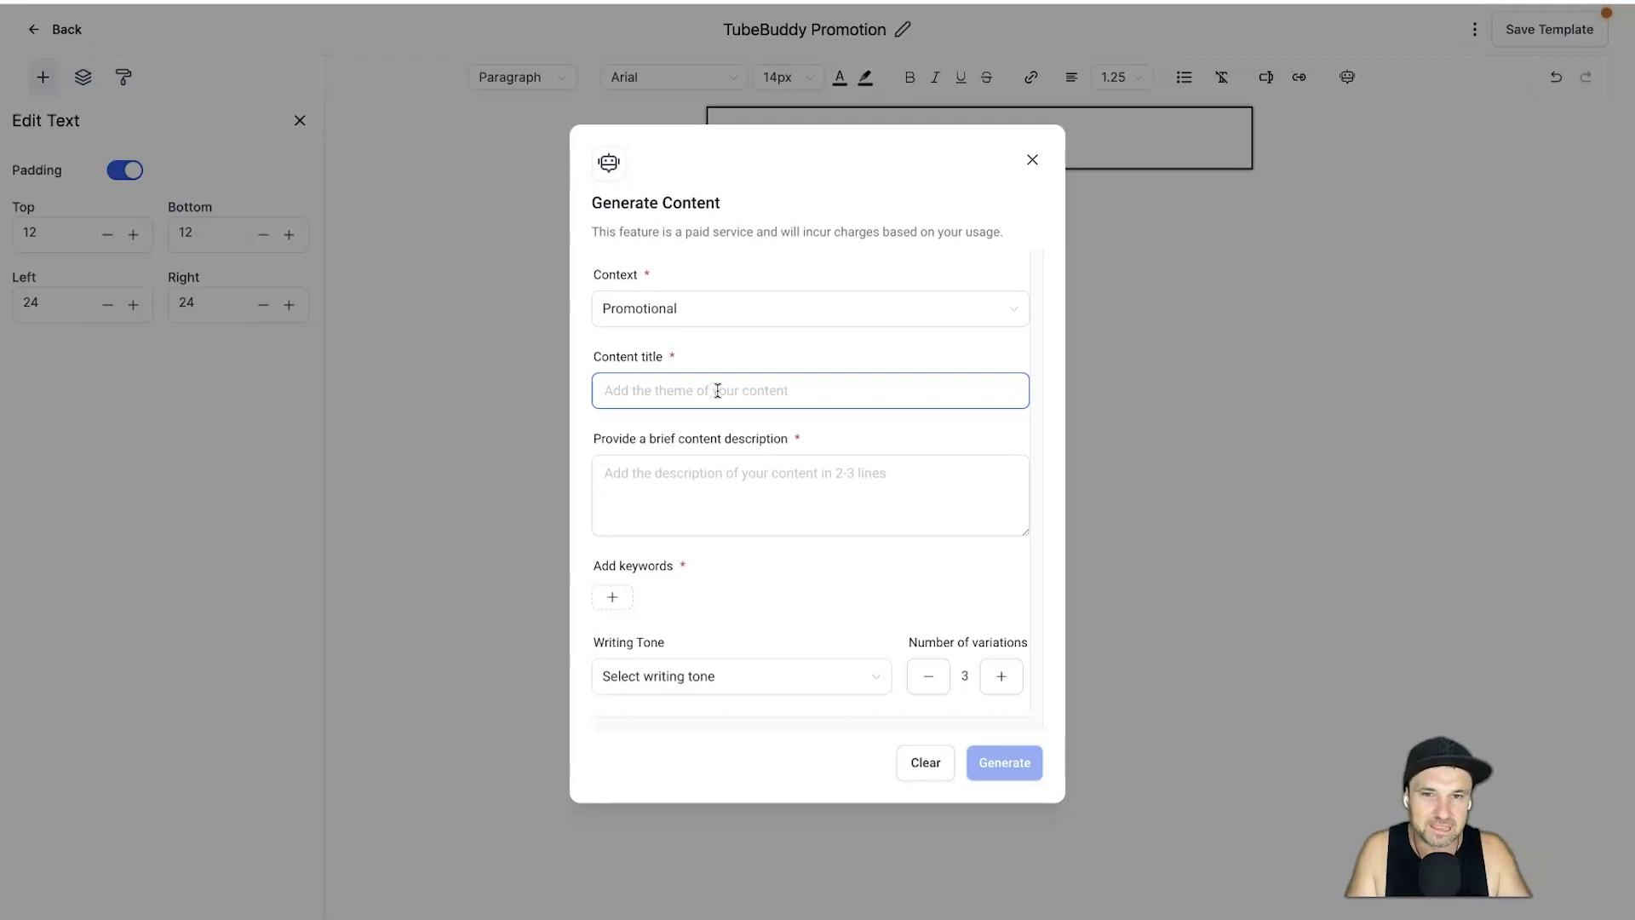
- Enter the title 'Grow your YouTube channel like a pro' and a TubeBuddy description, fixing spellings
left_click(801, 376)
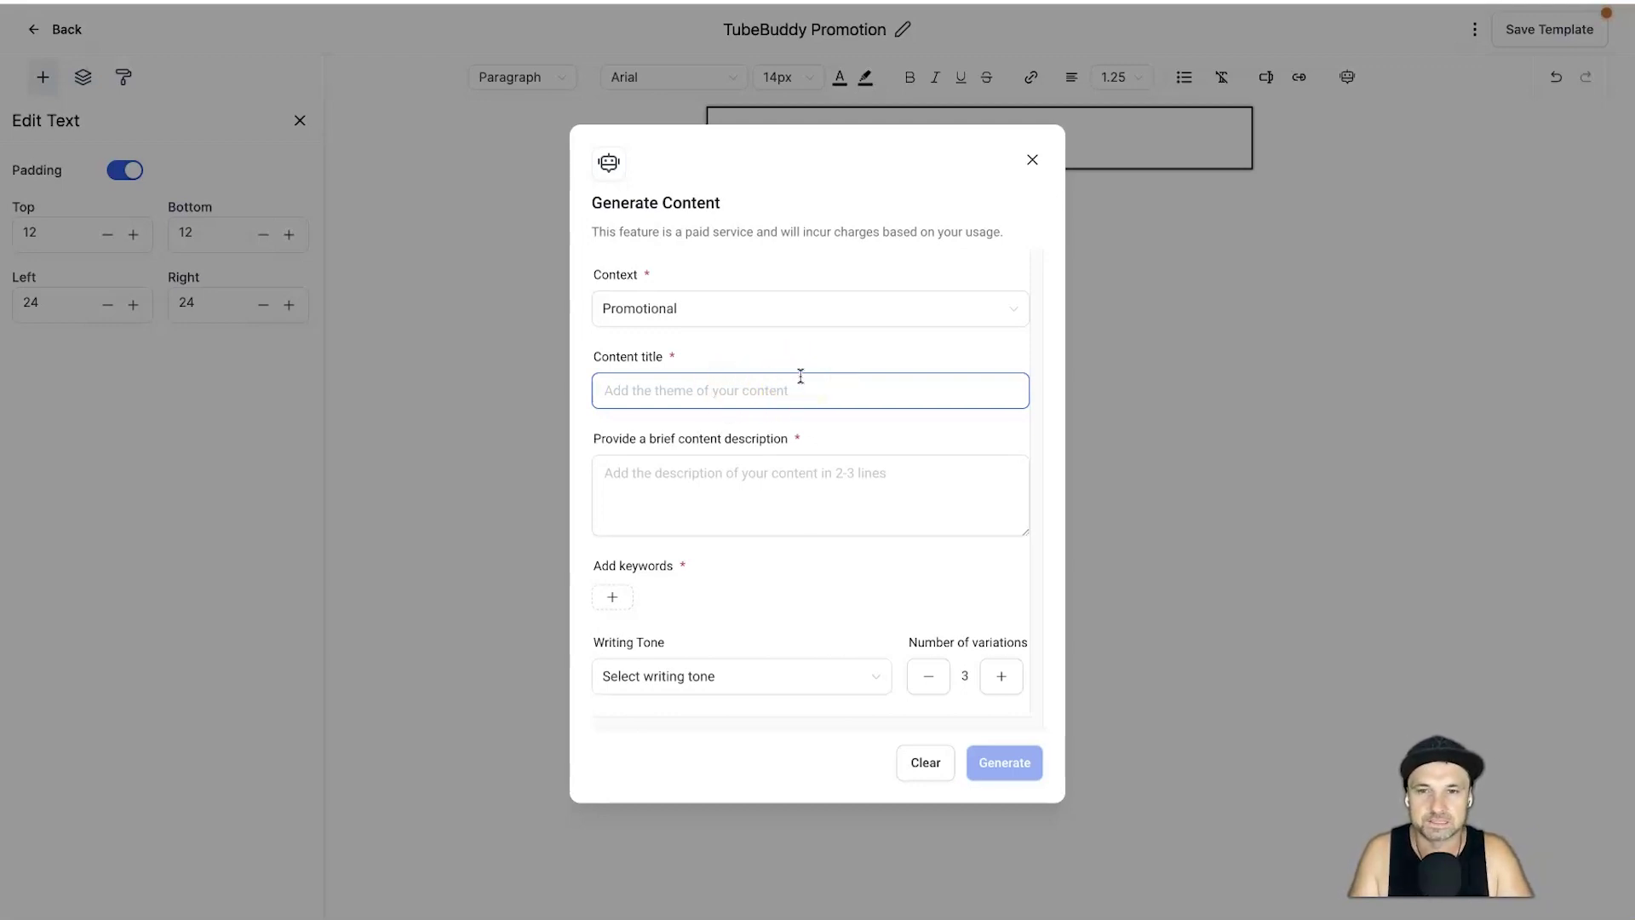
type("Grow your YouTube channe")
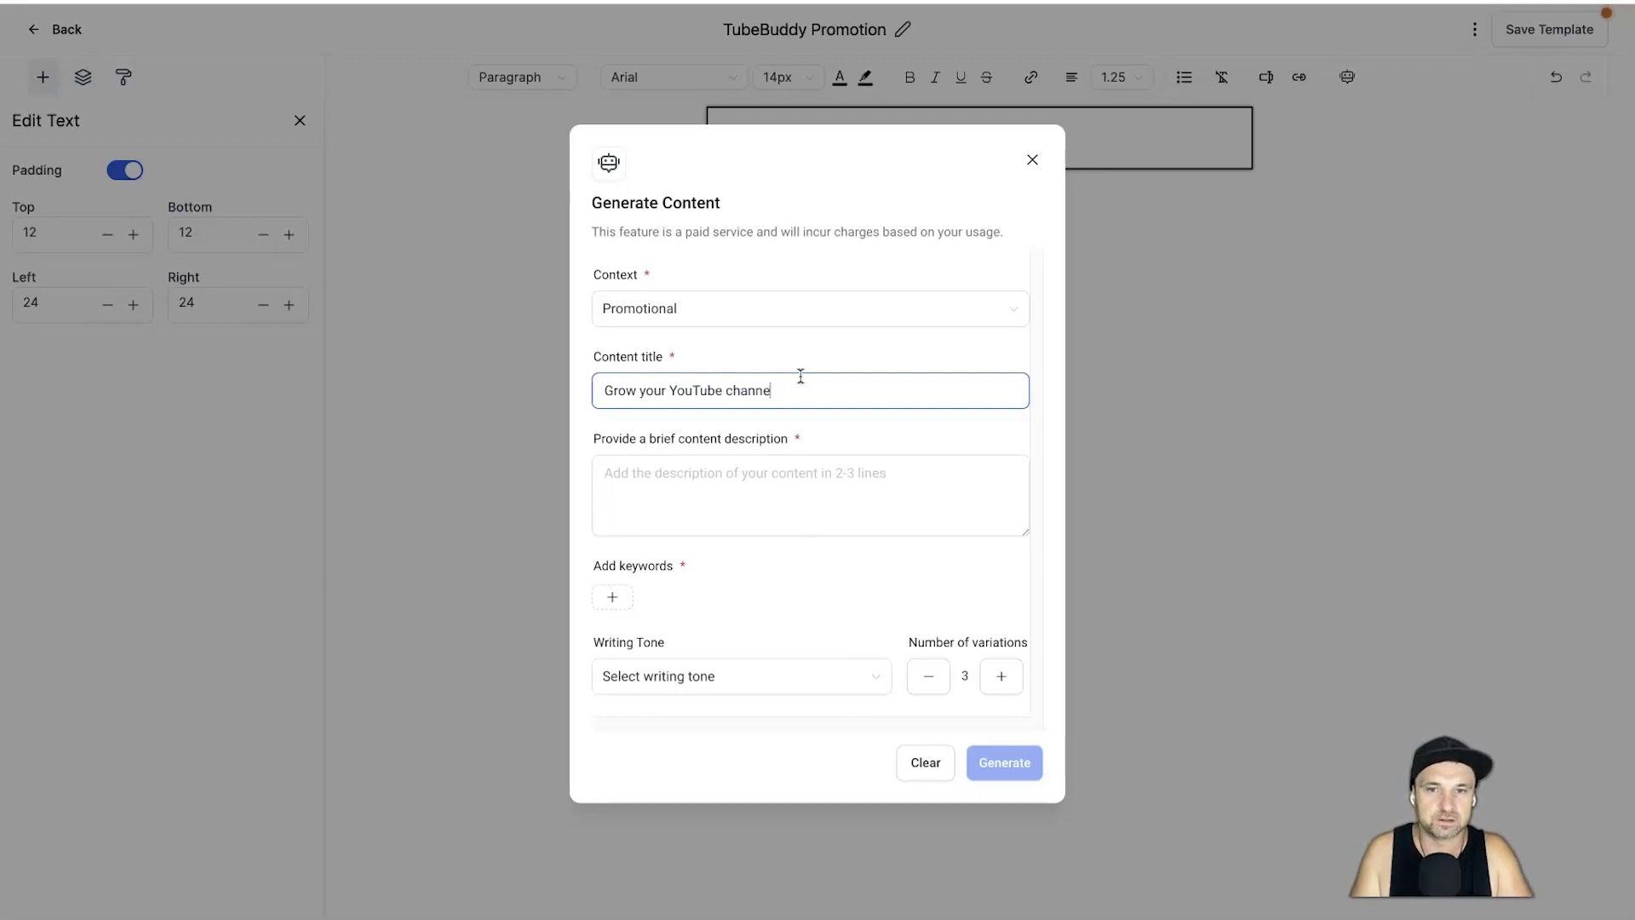
type("l like a pro")
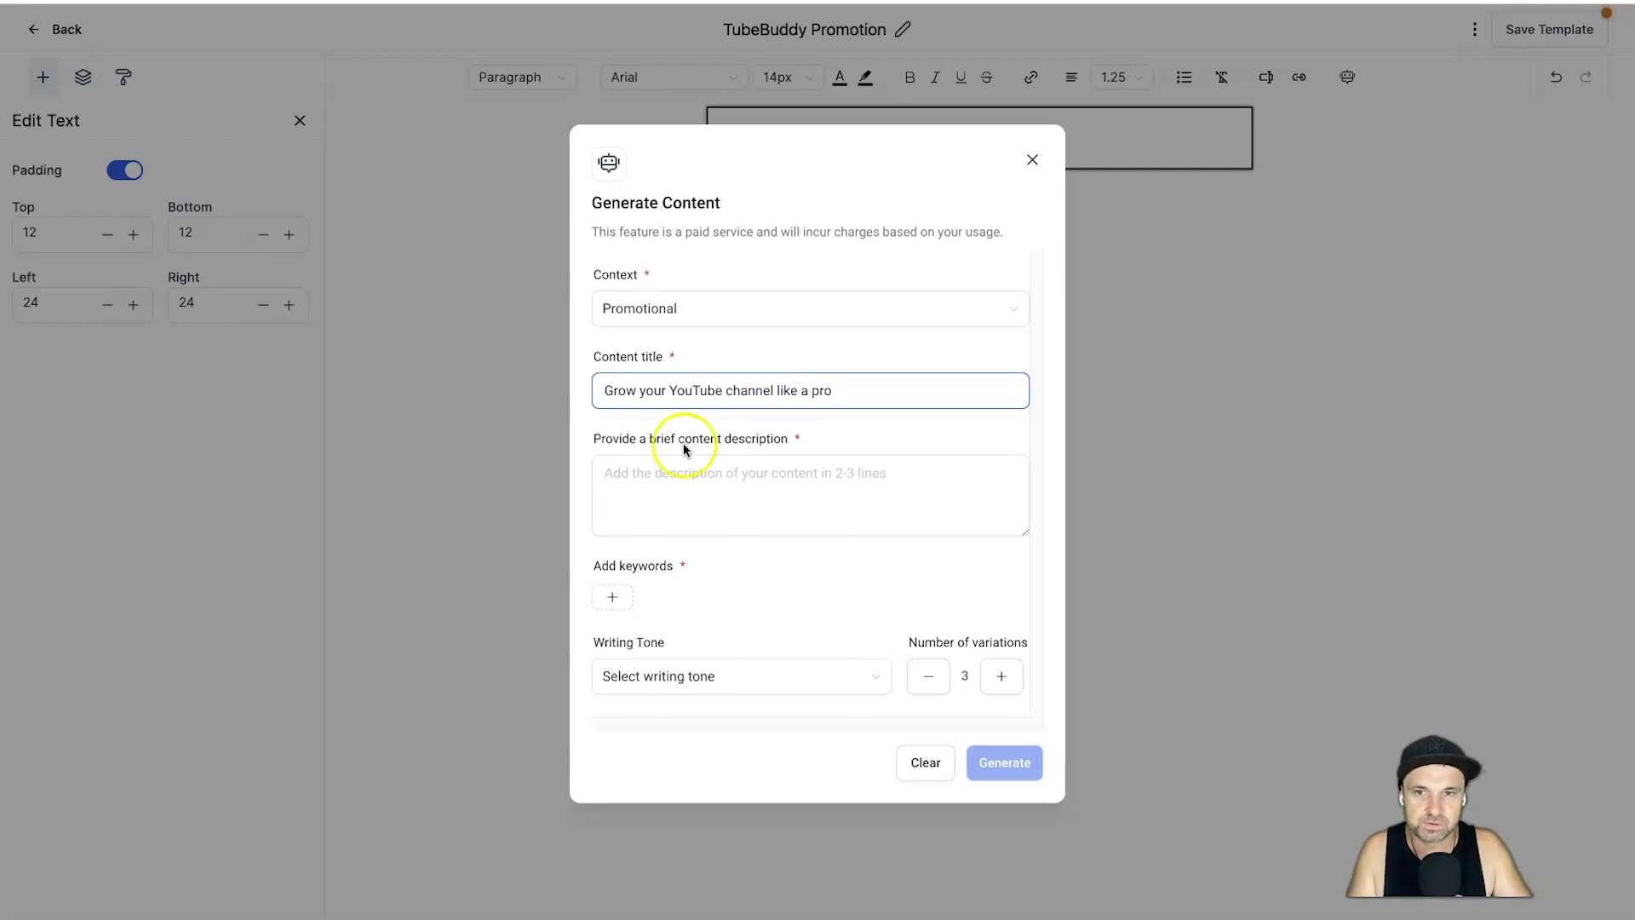
left_click(590, 444)
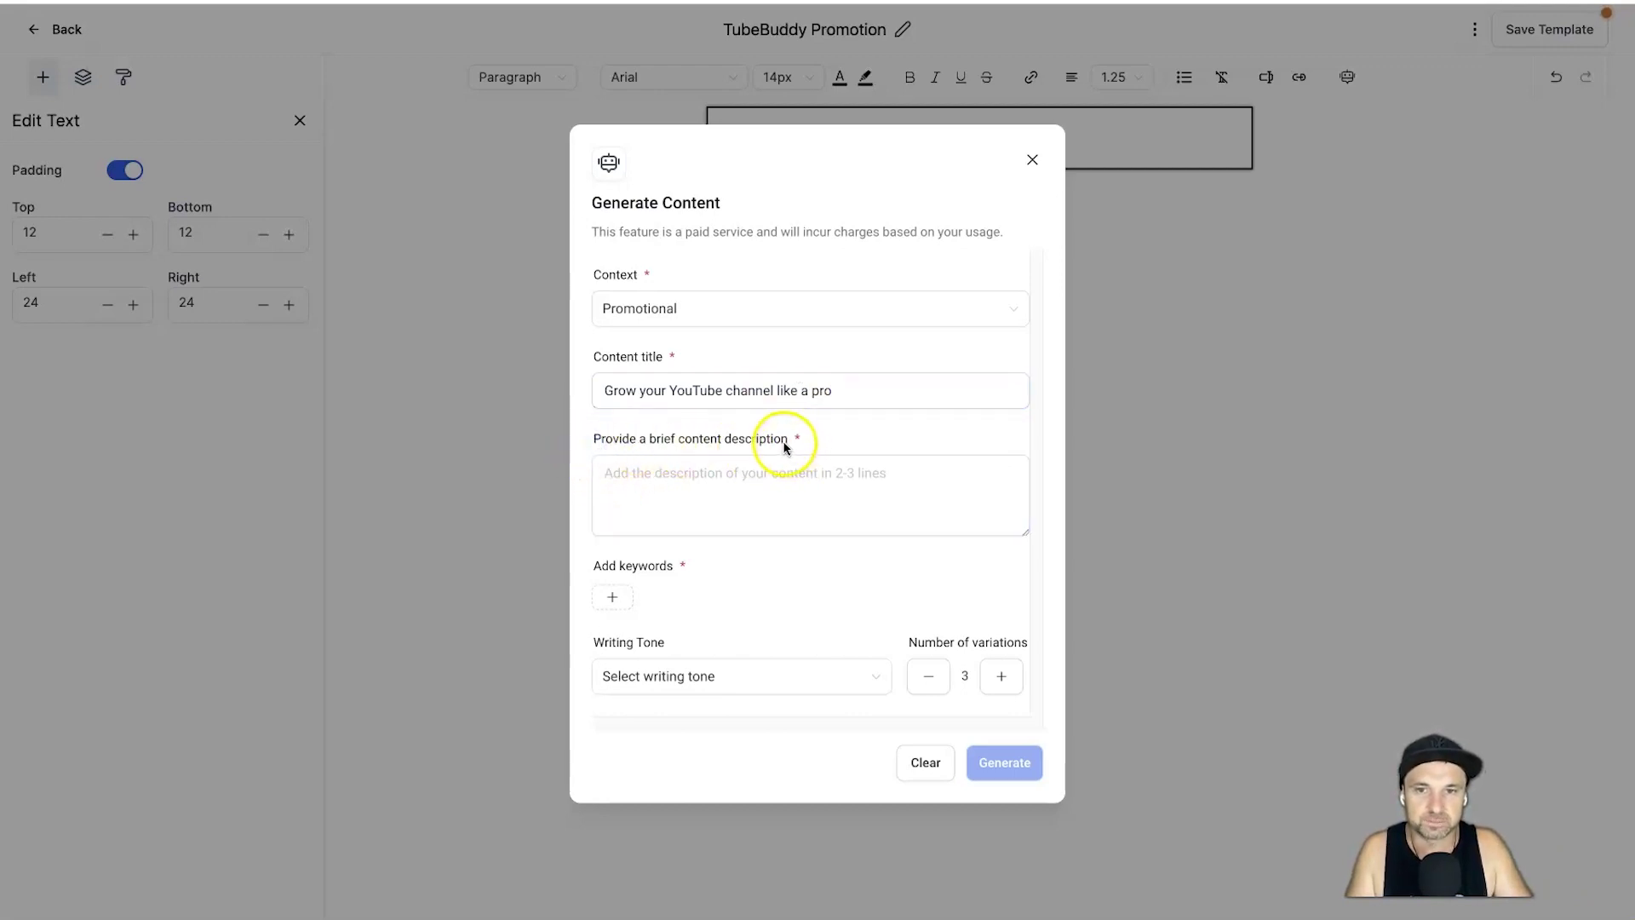
left_click(734, 473)
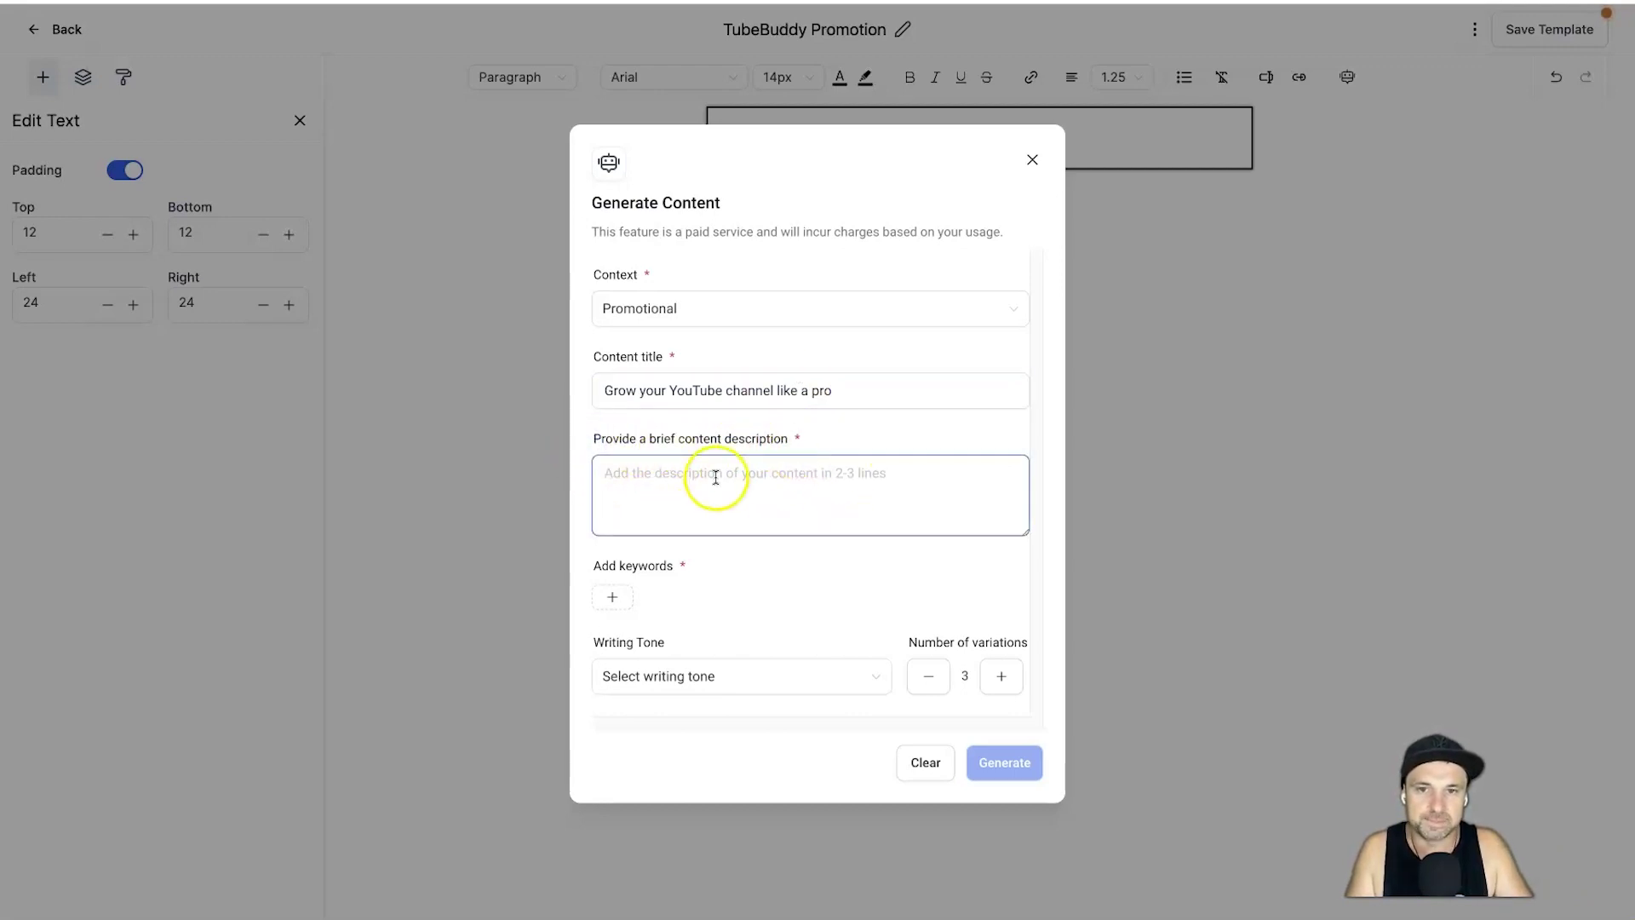
left_click(854, 477)
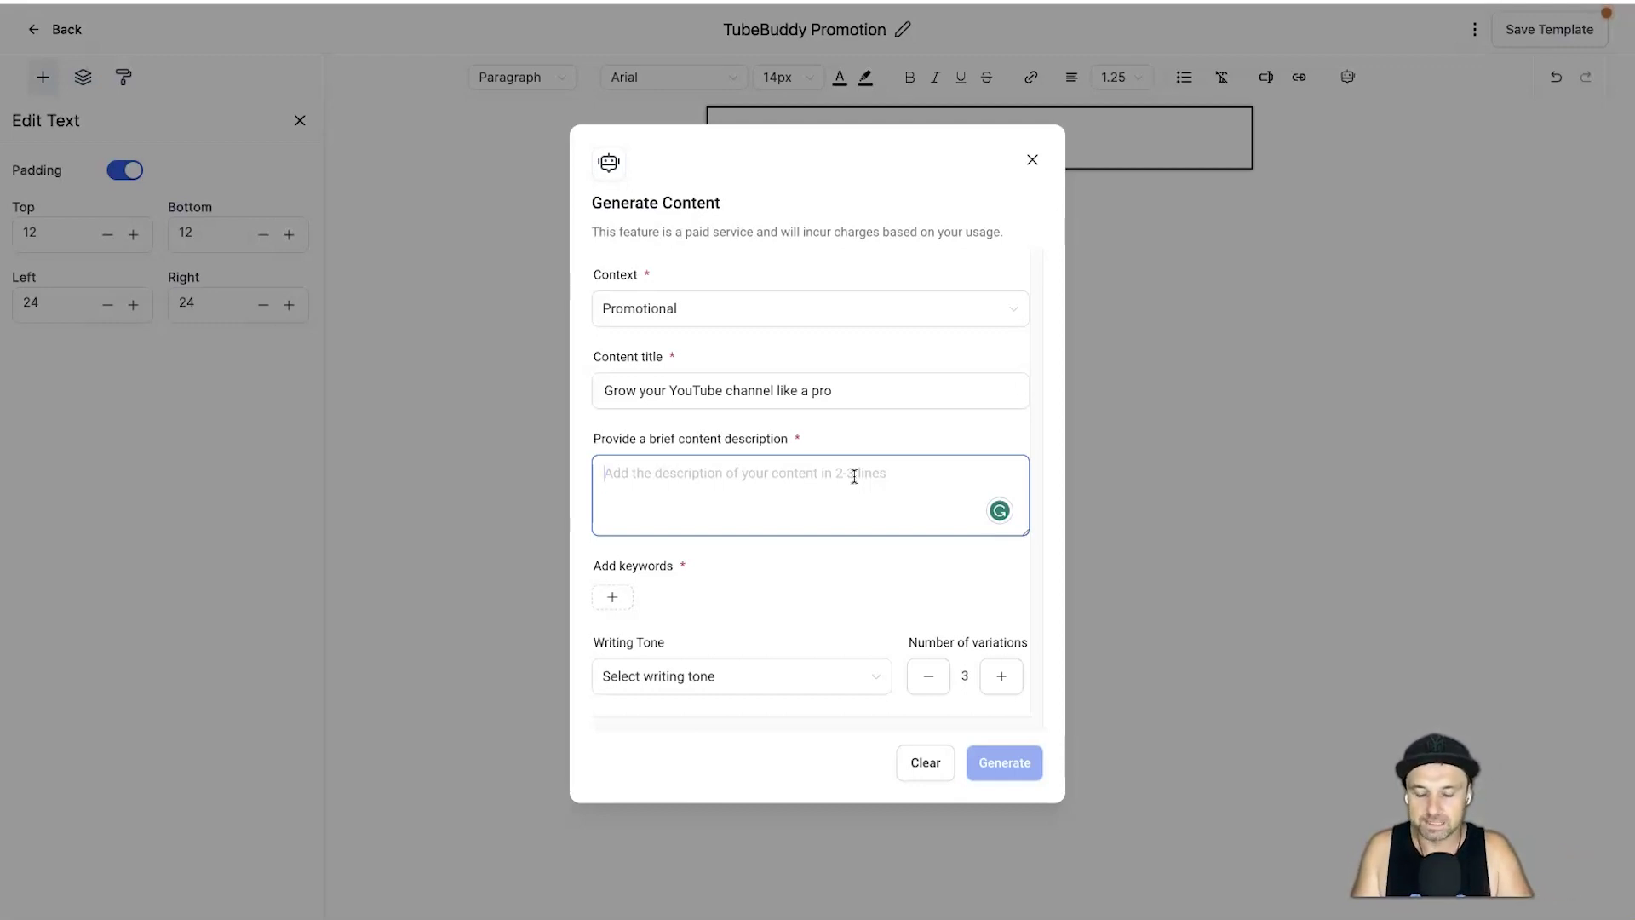
type("I want to c")
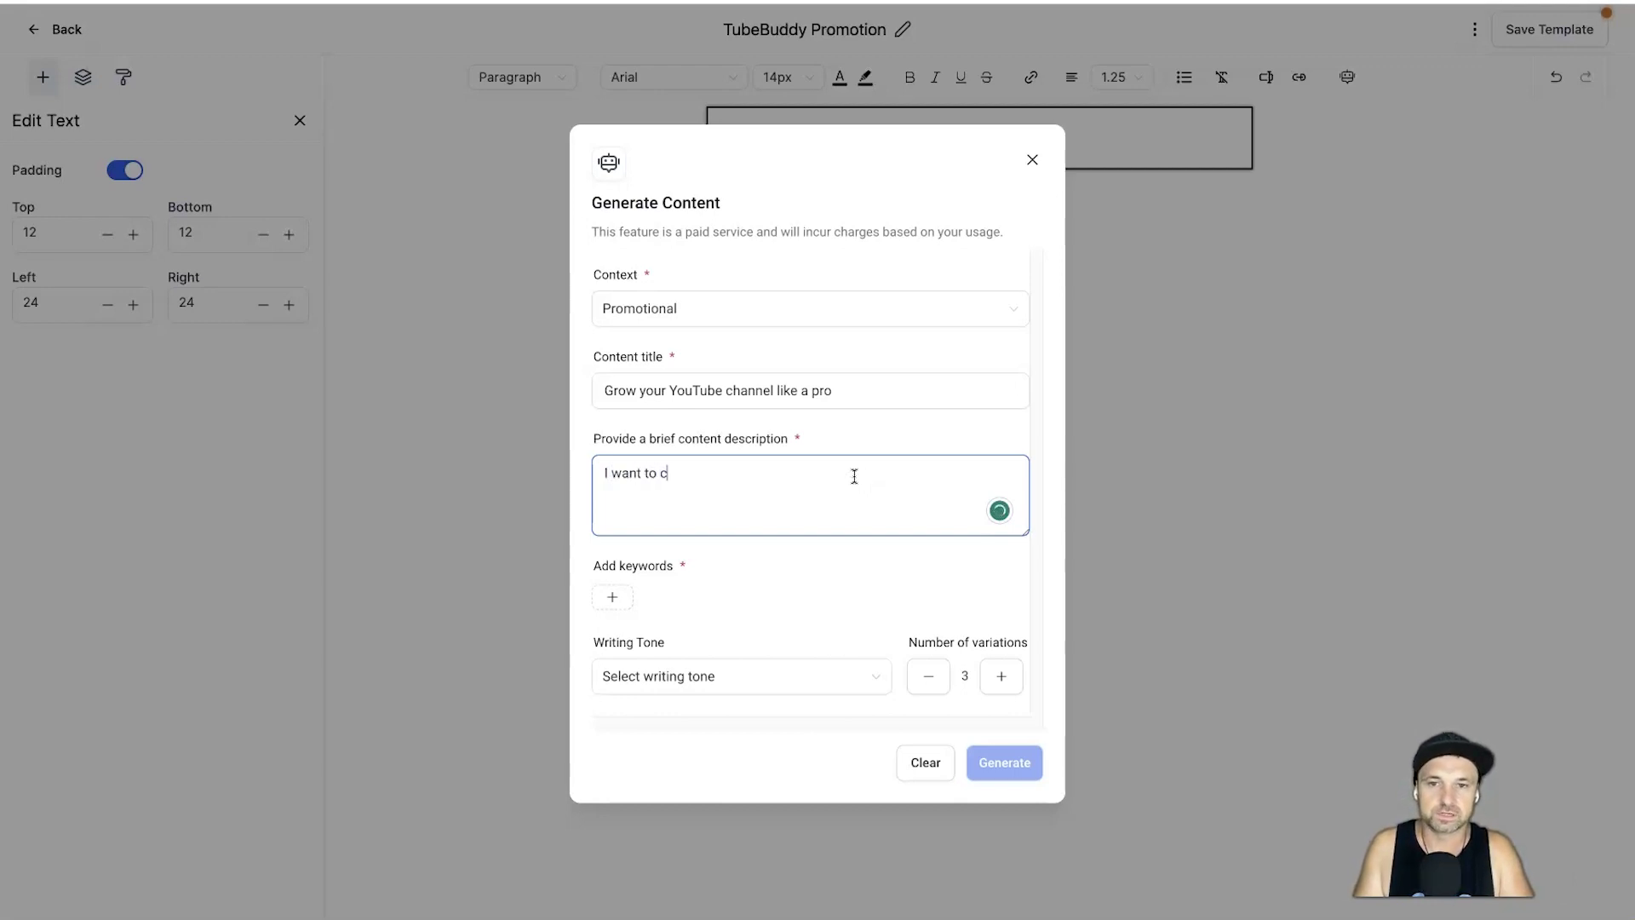
type("reate an email that t")
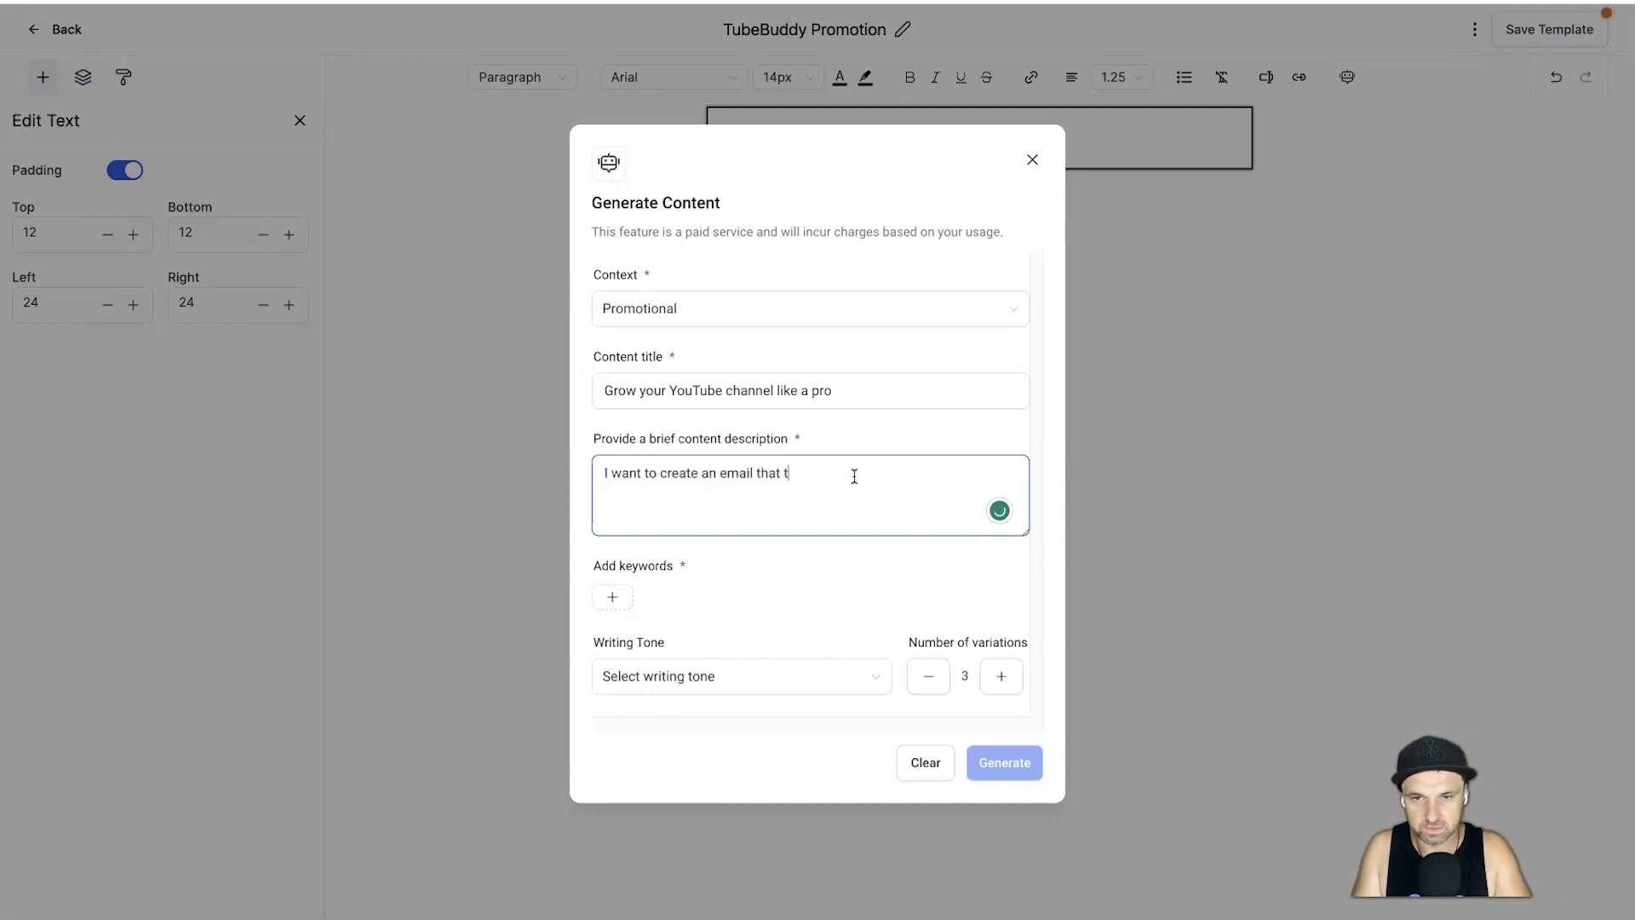
type("alks about a YouTube ")
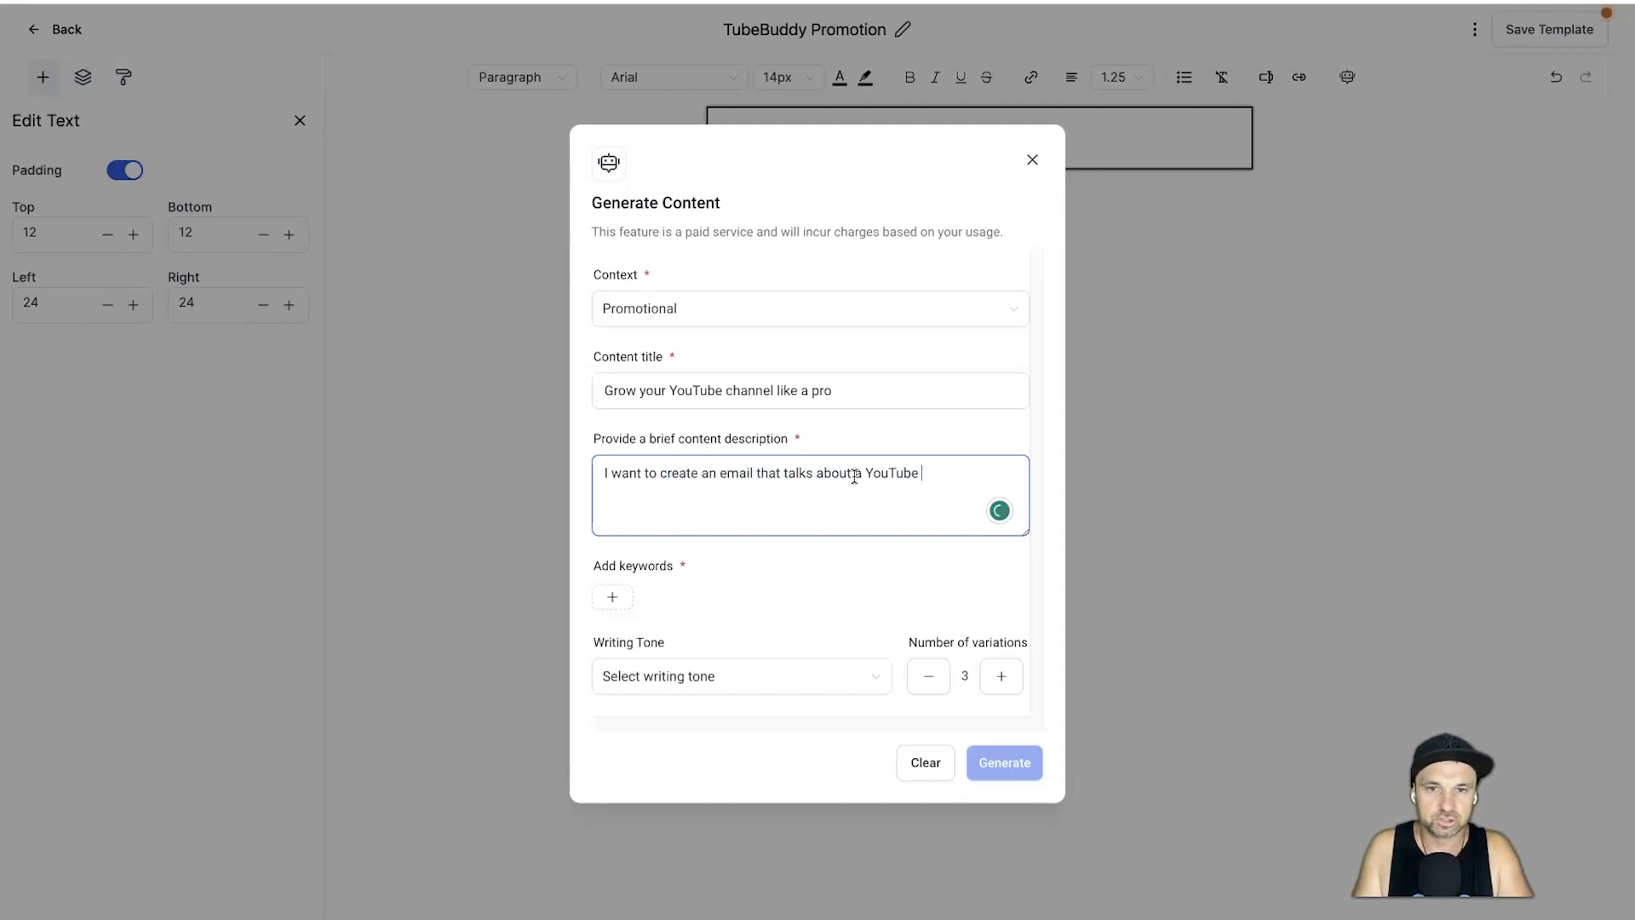
type("tool that has hel")
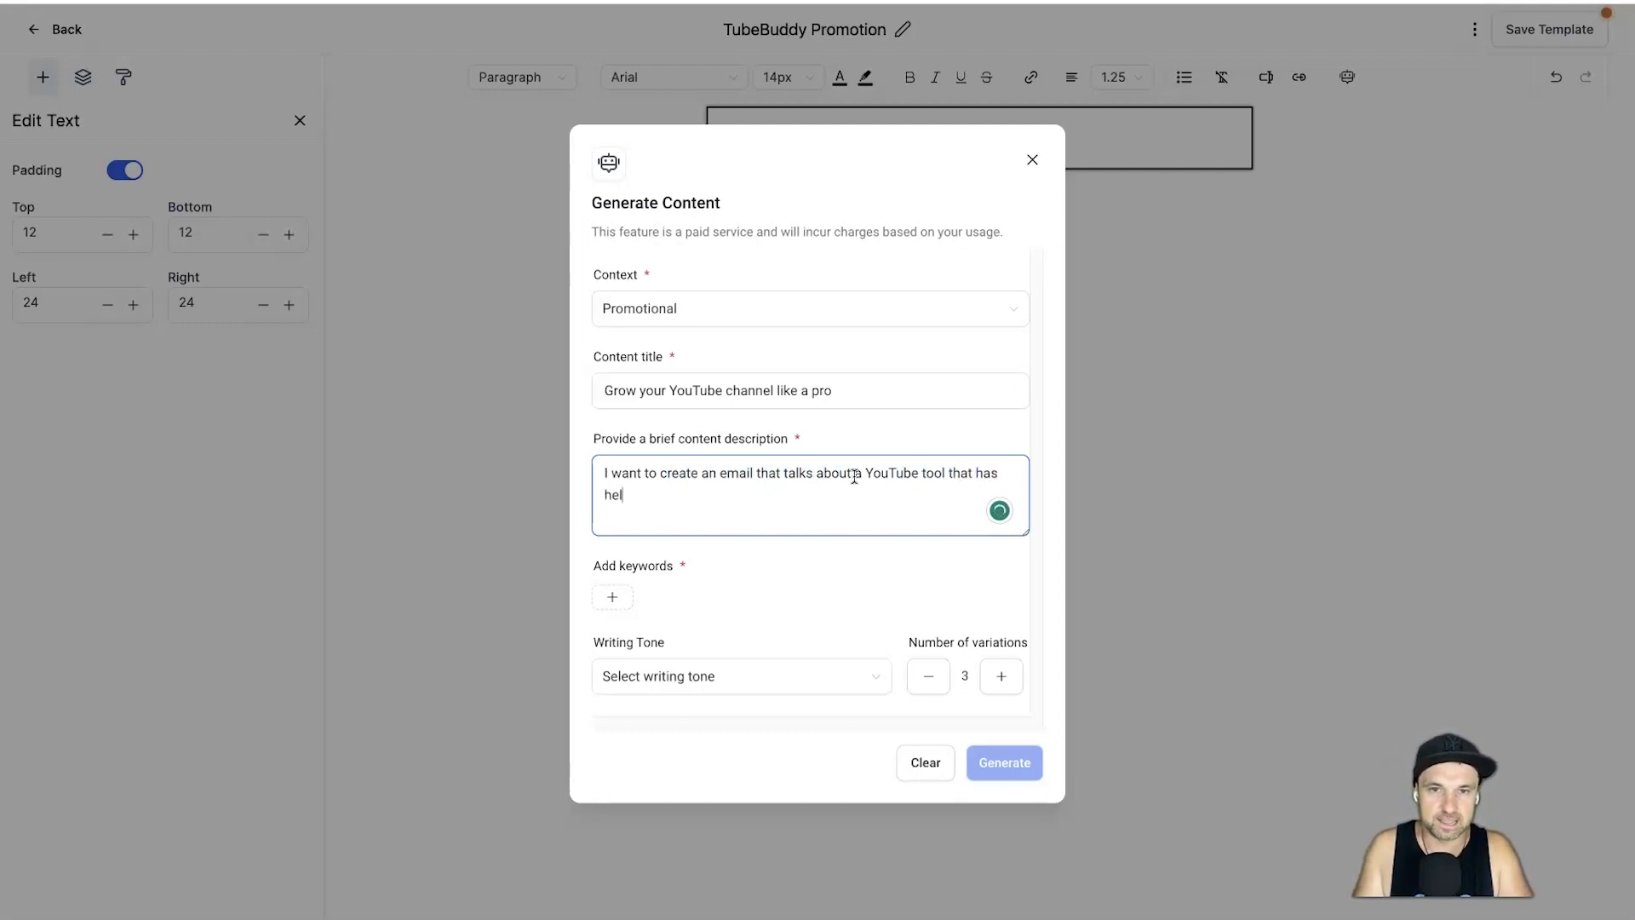
type("ped me grow my channel")
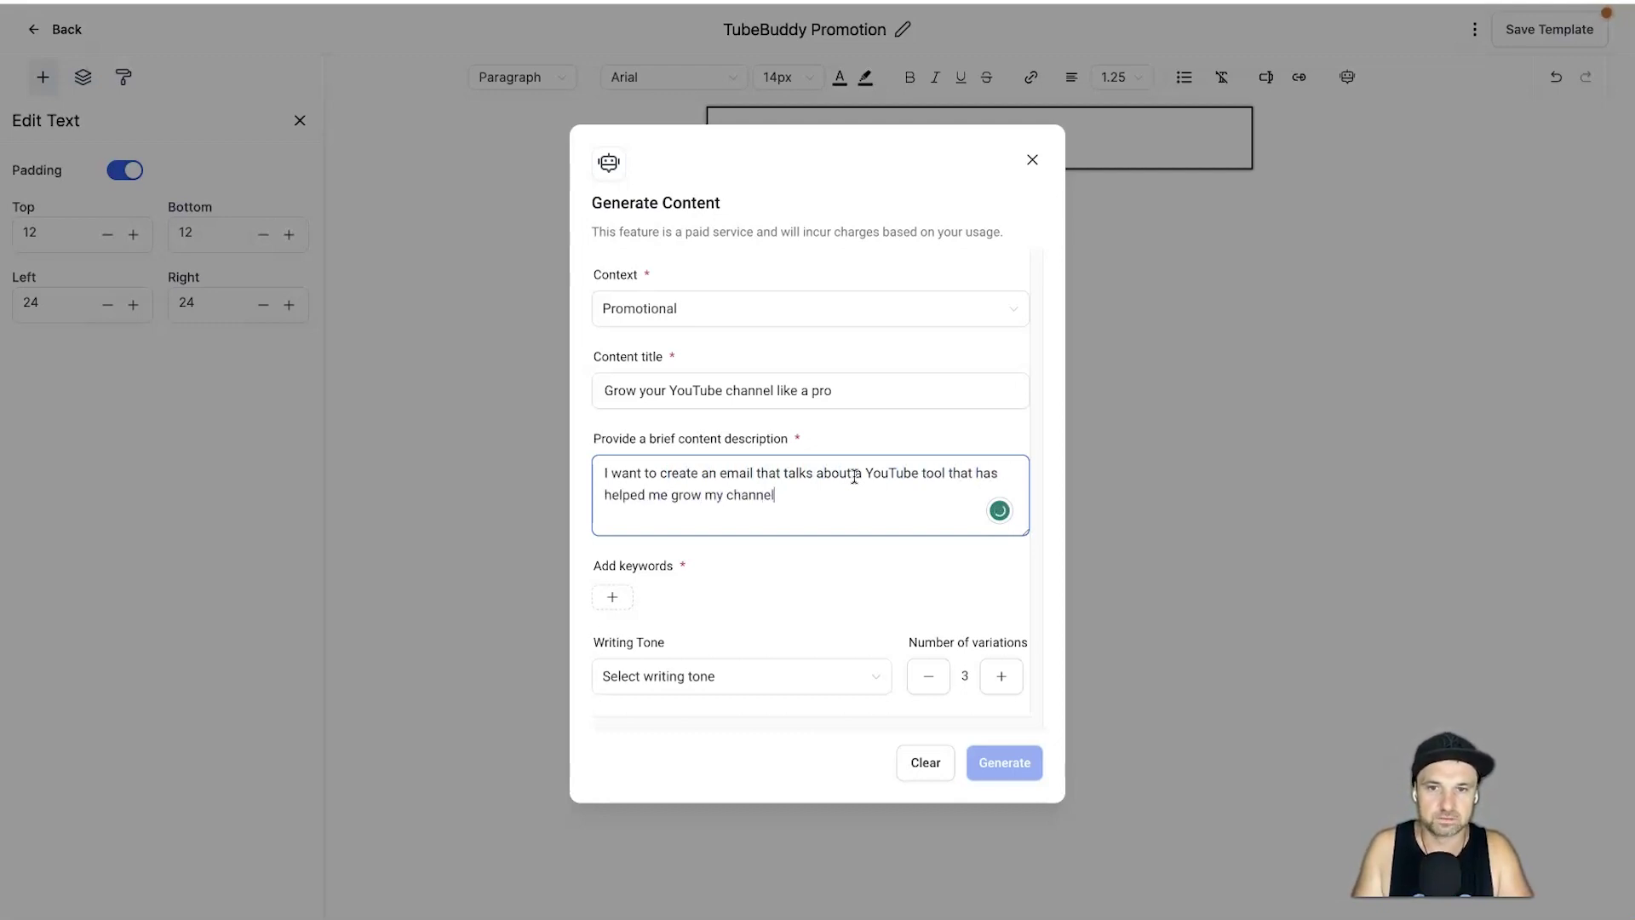
type(" from 10 sub")
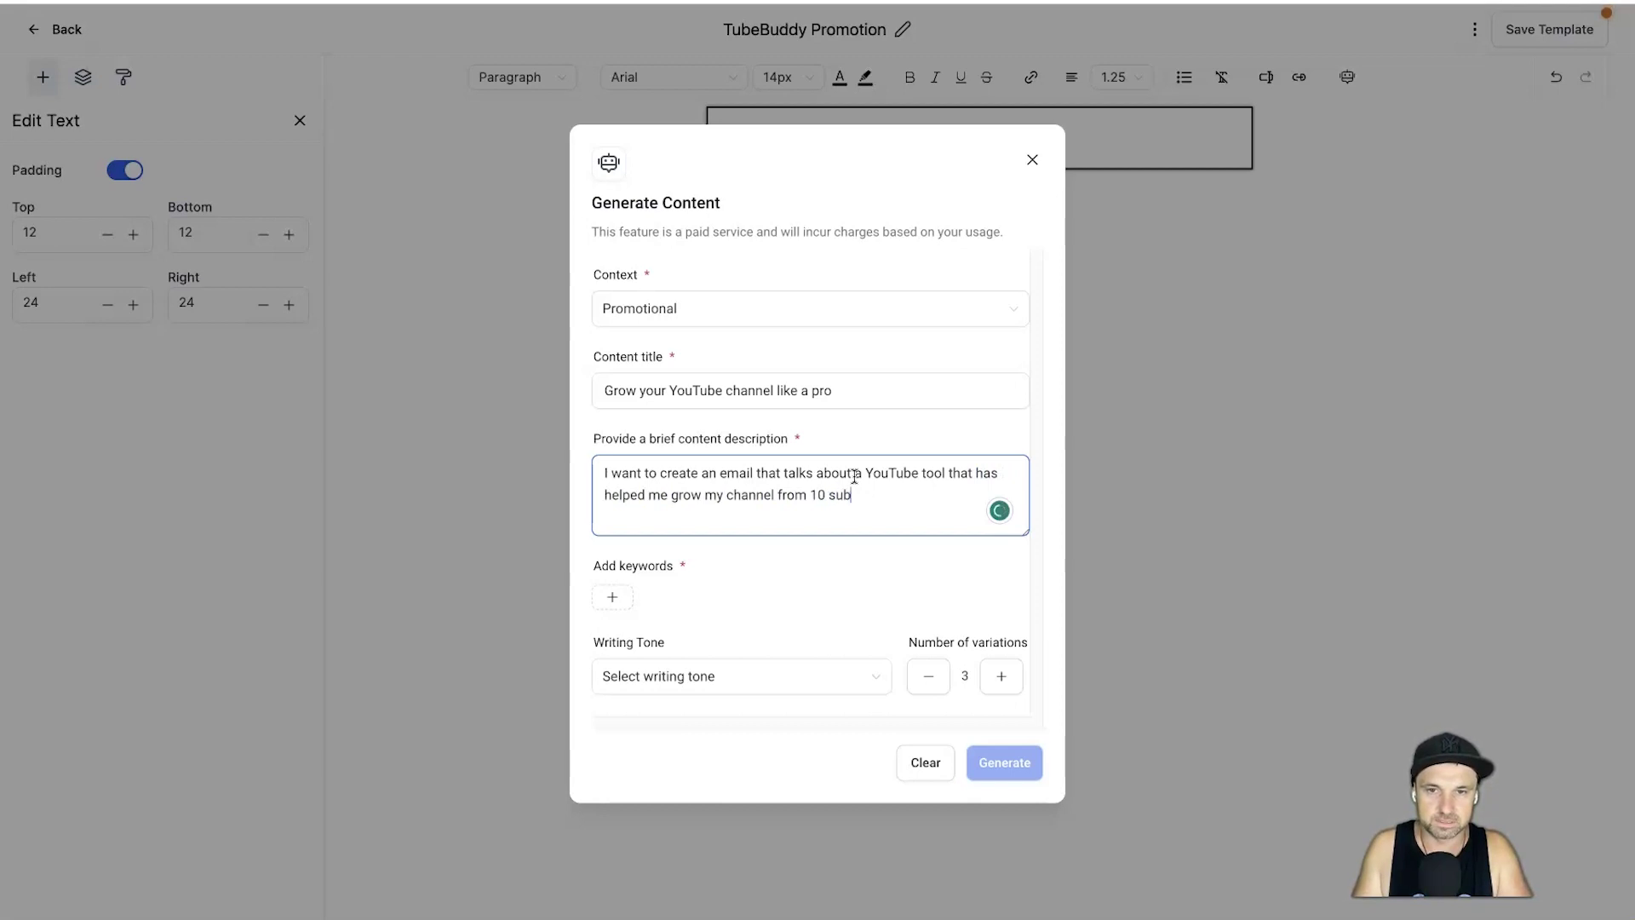
type("scribers to over 3000.")
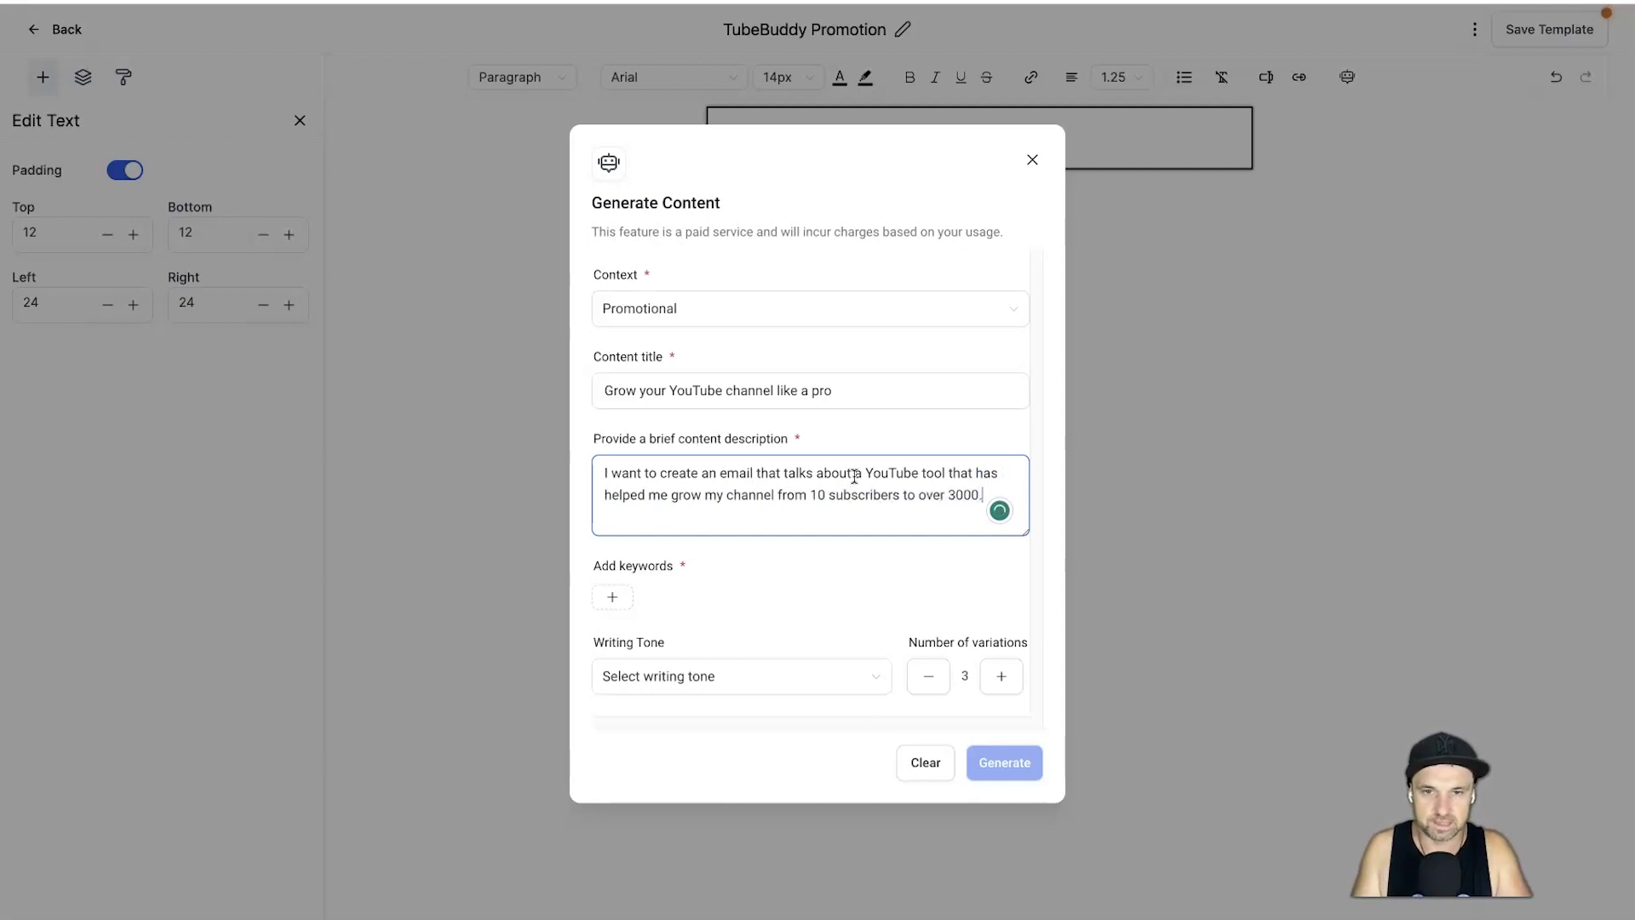
type(" This sp")
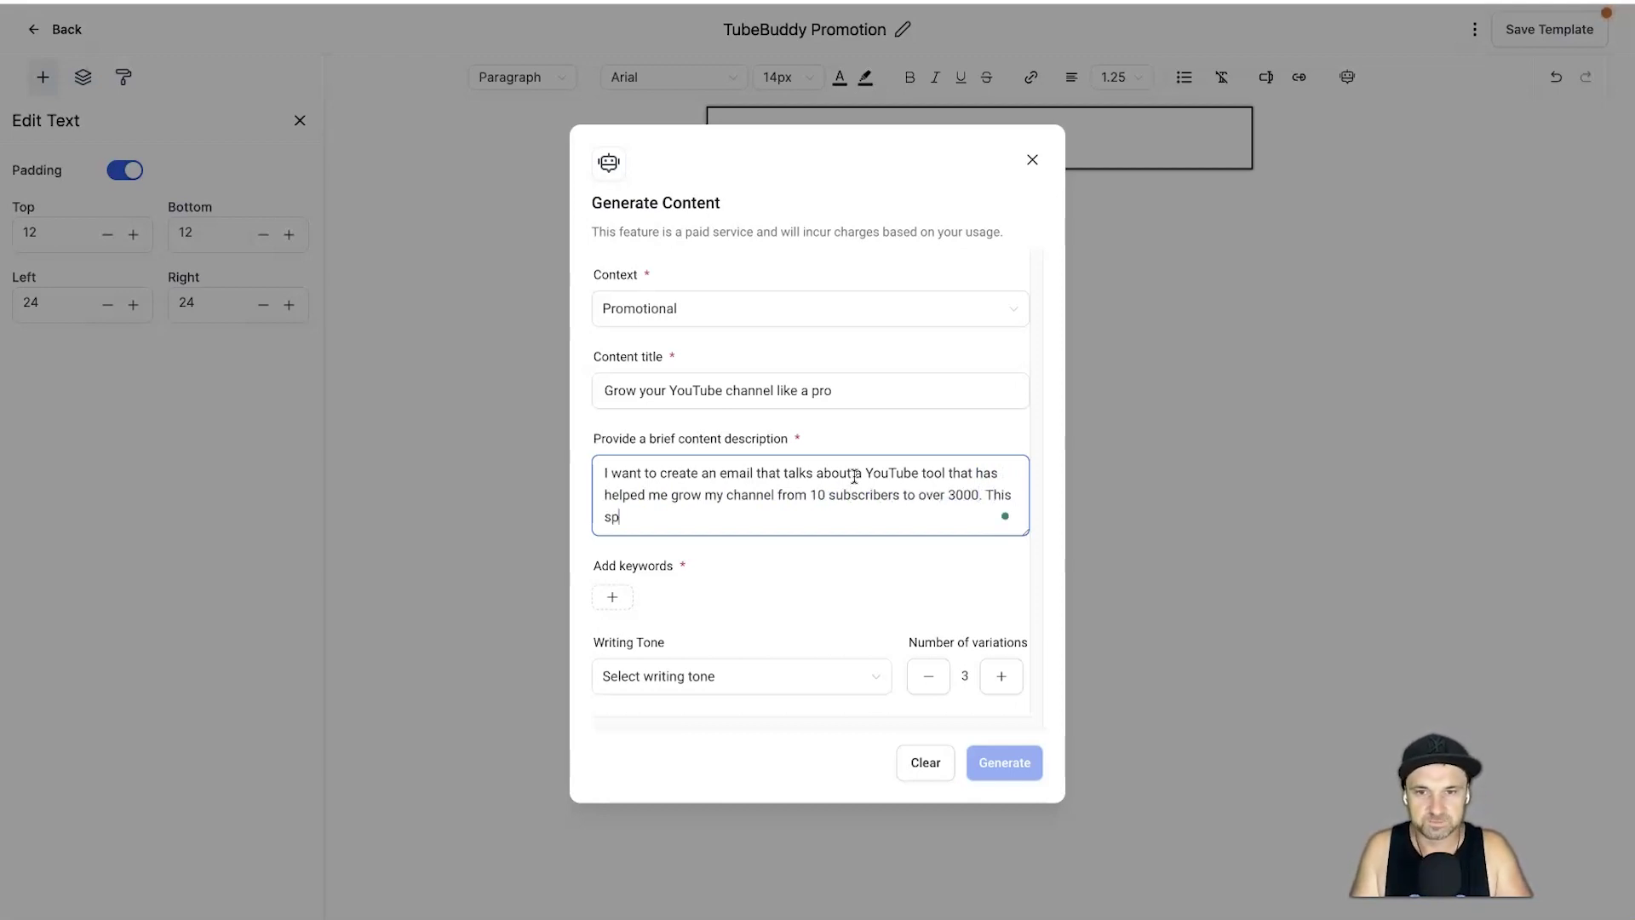
type("ecific too hel")
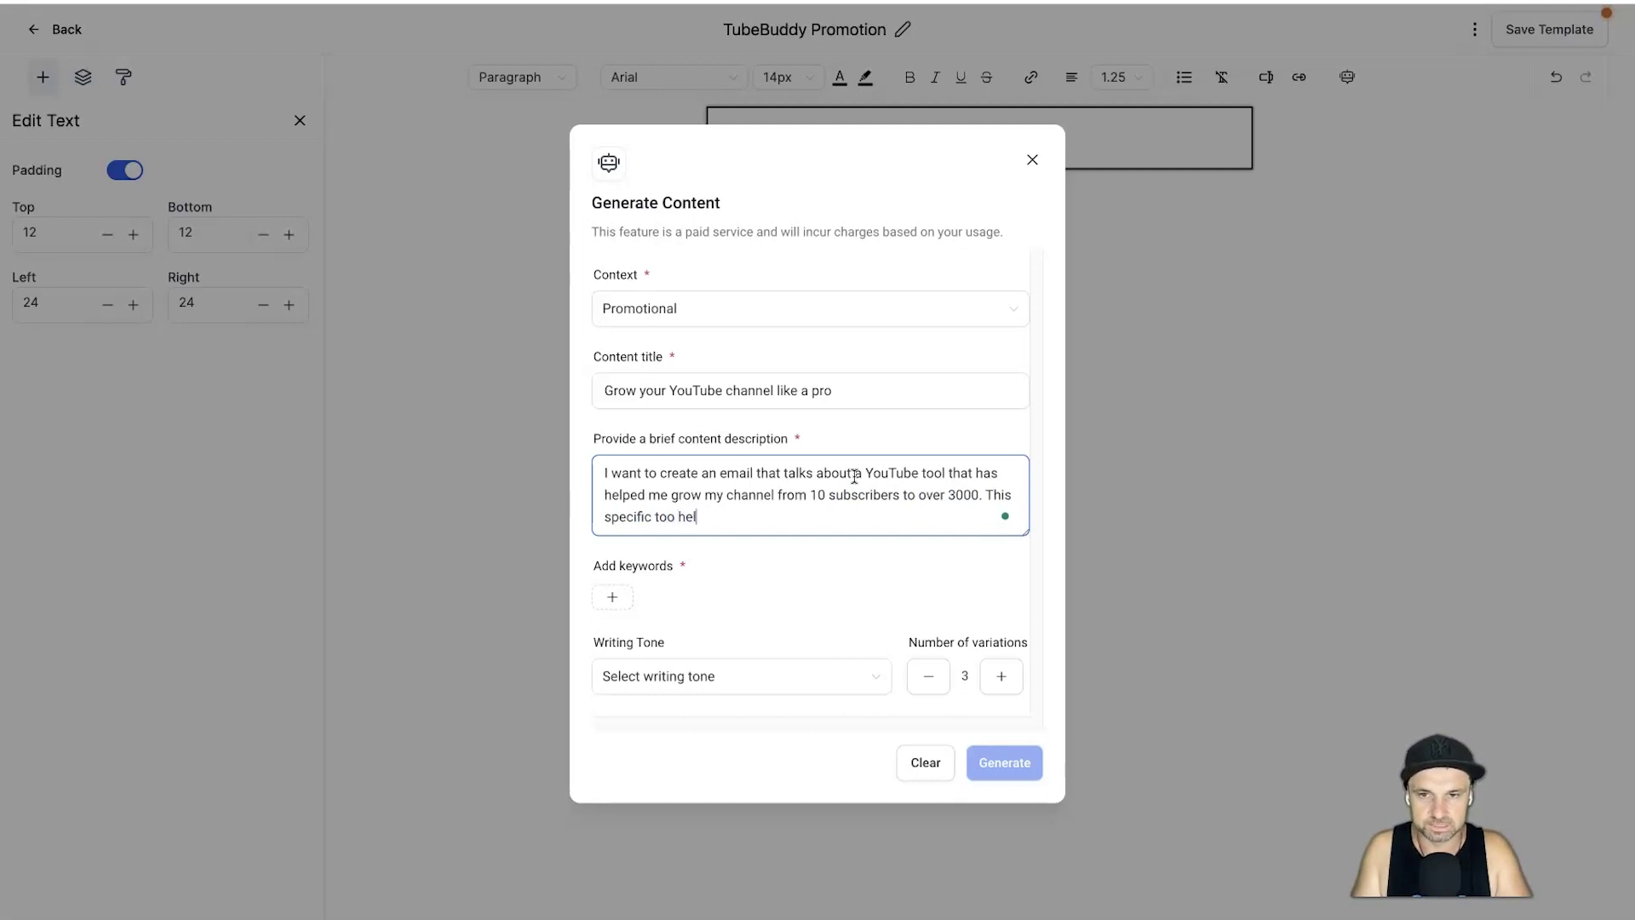
type("ps determine the best")
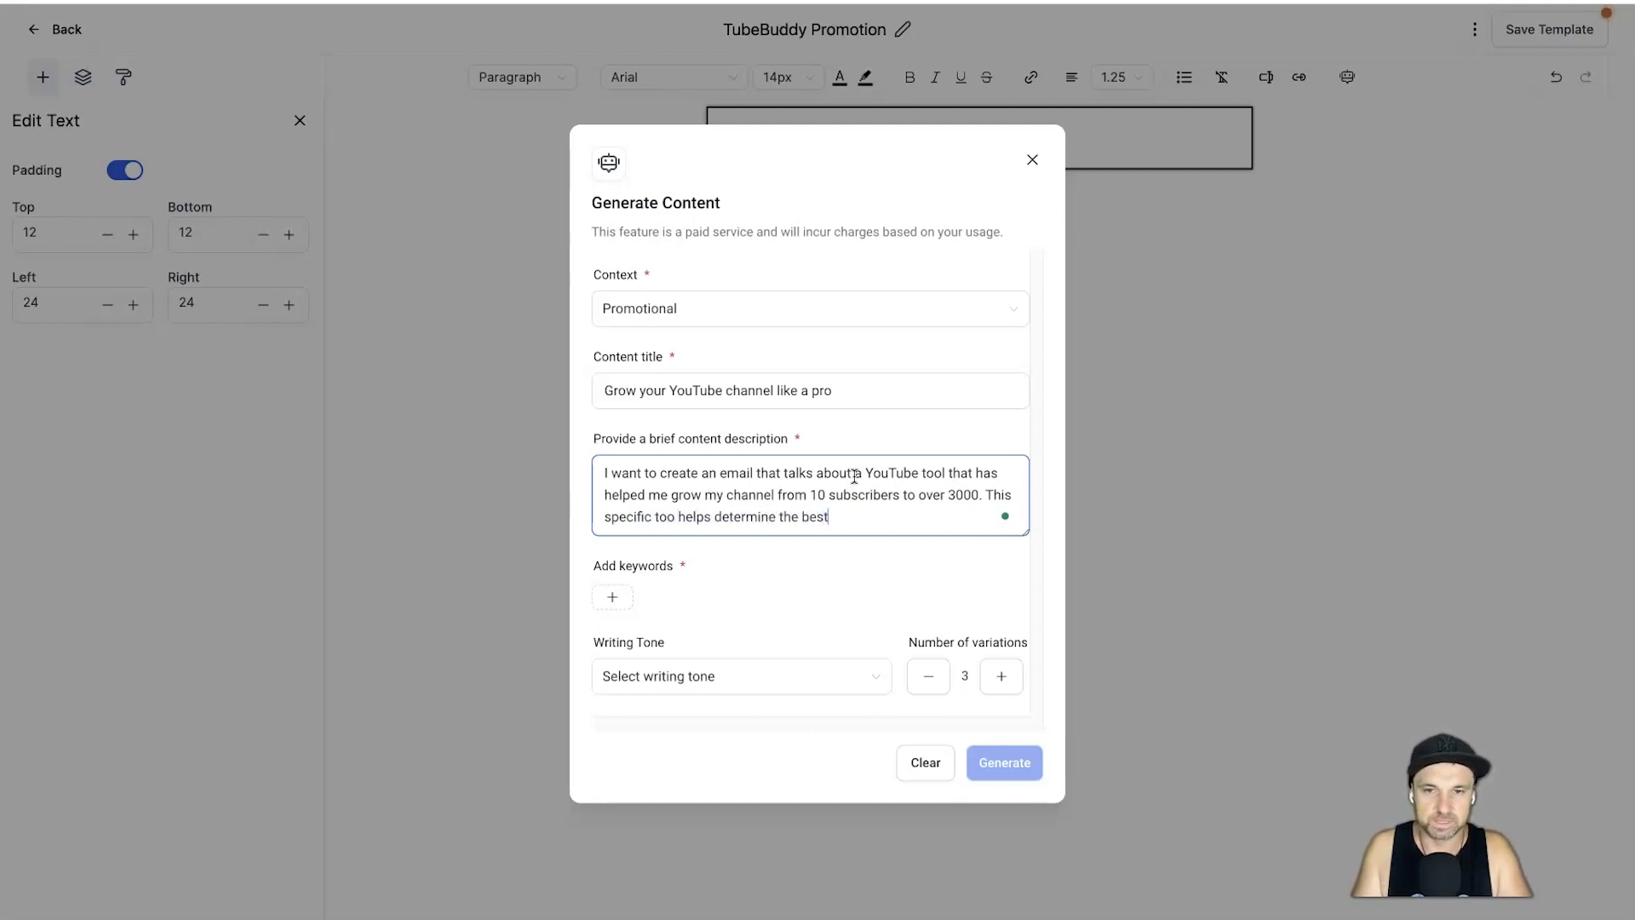
type(" titles for your videos, b")
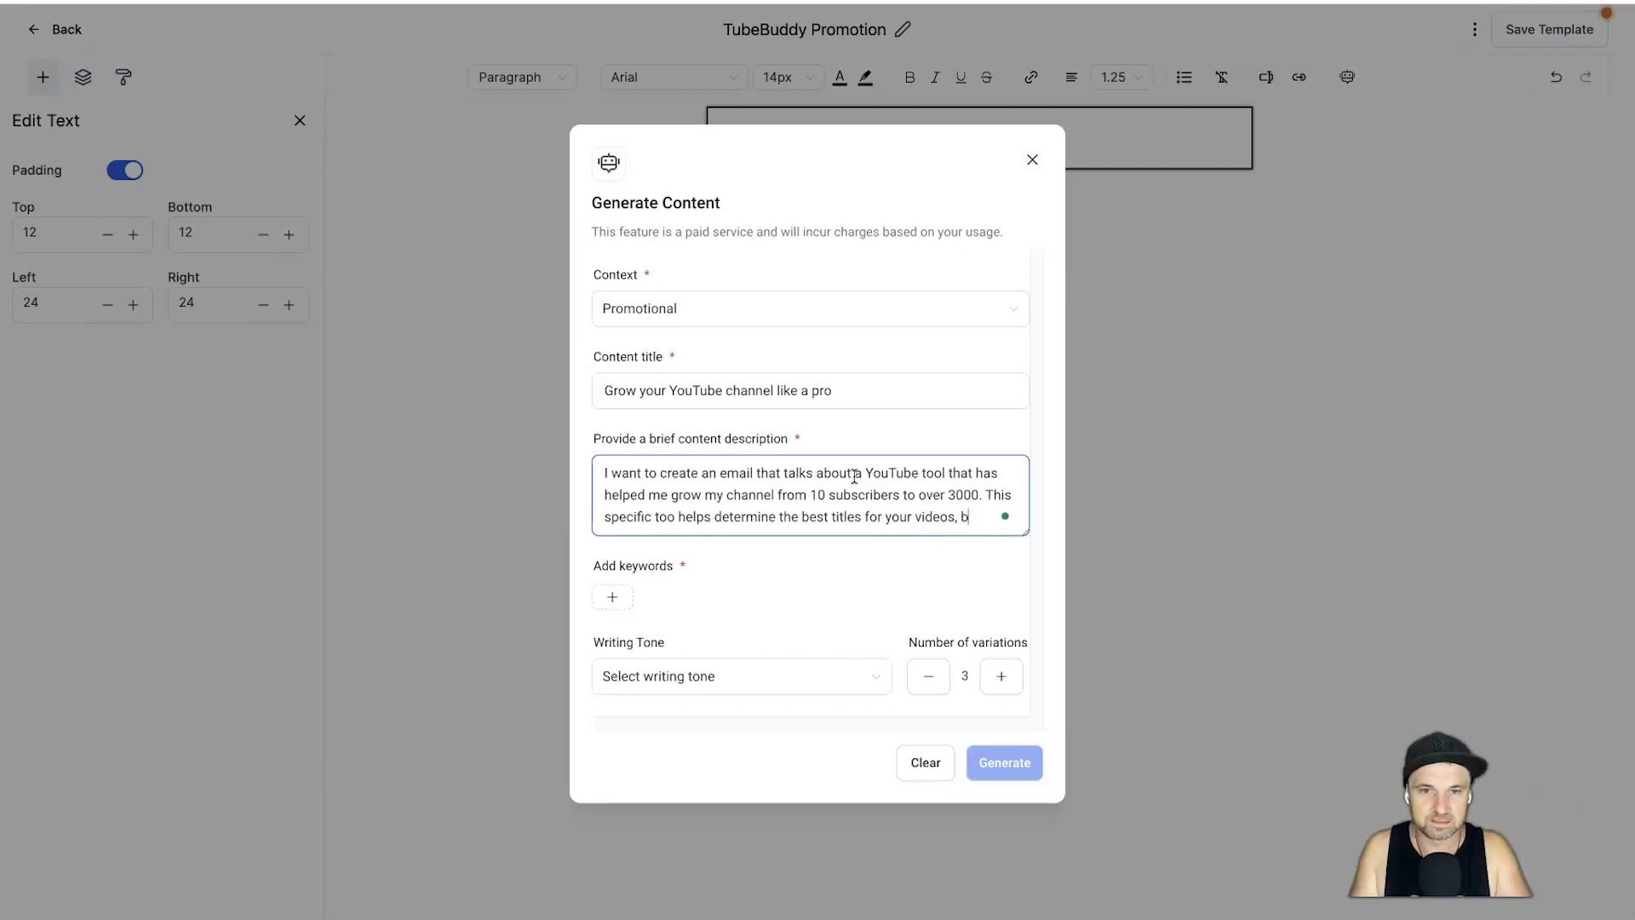
key("BackSpace")
type("the ")
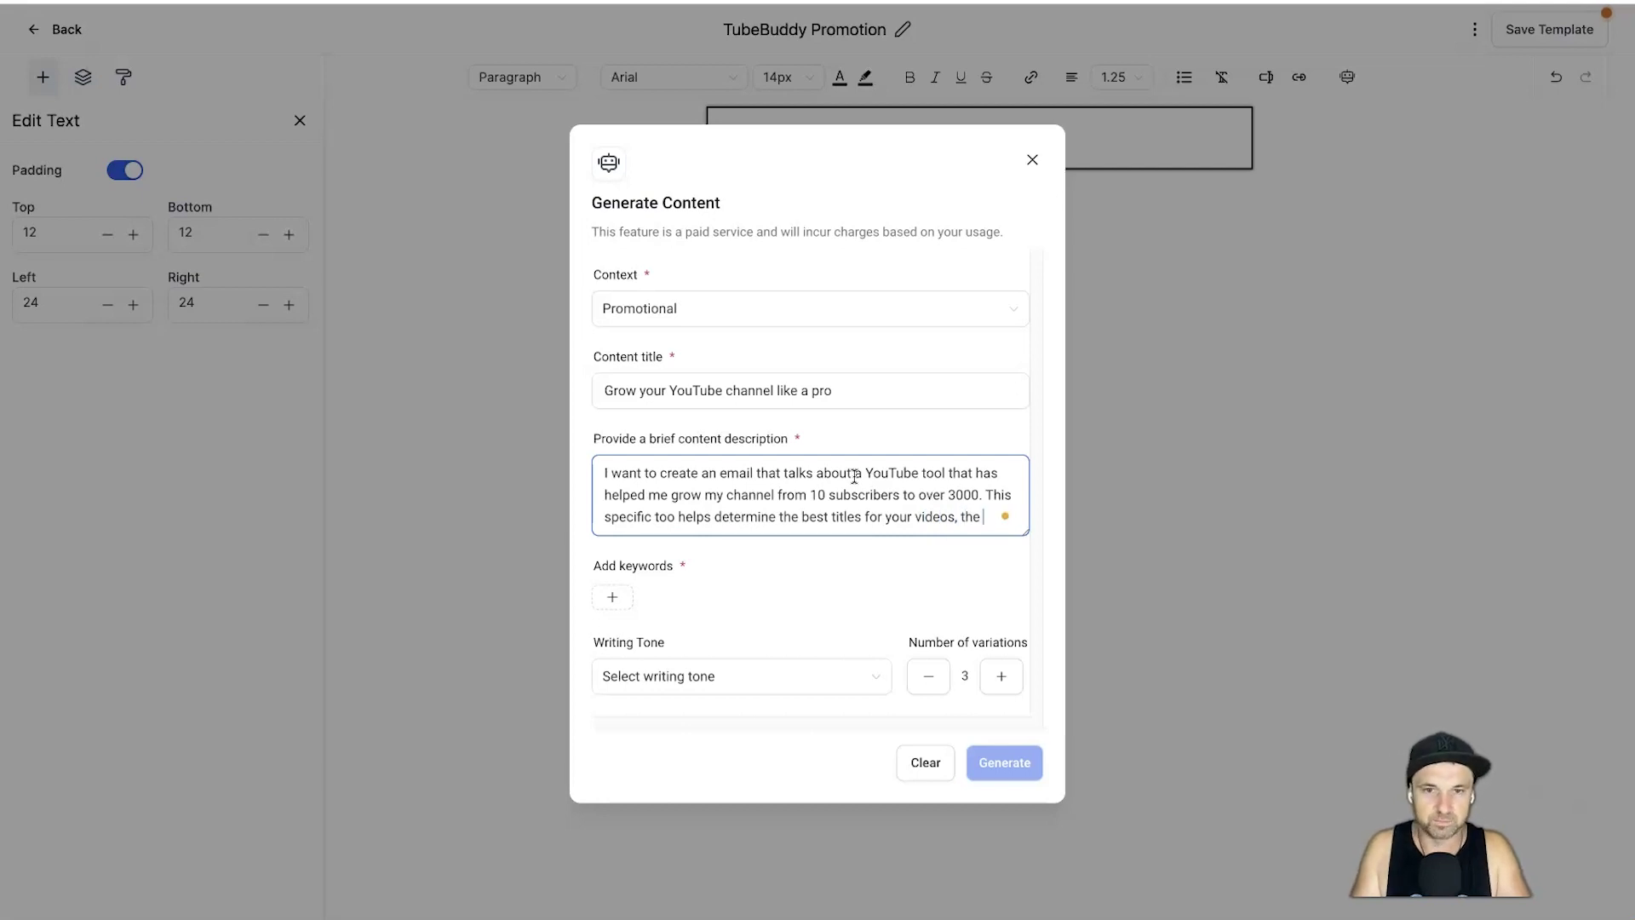
type("best thumbsnail to")
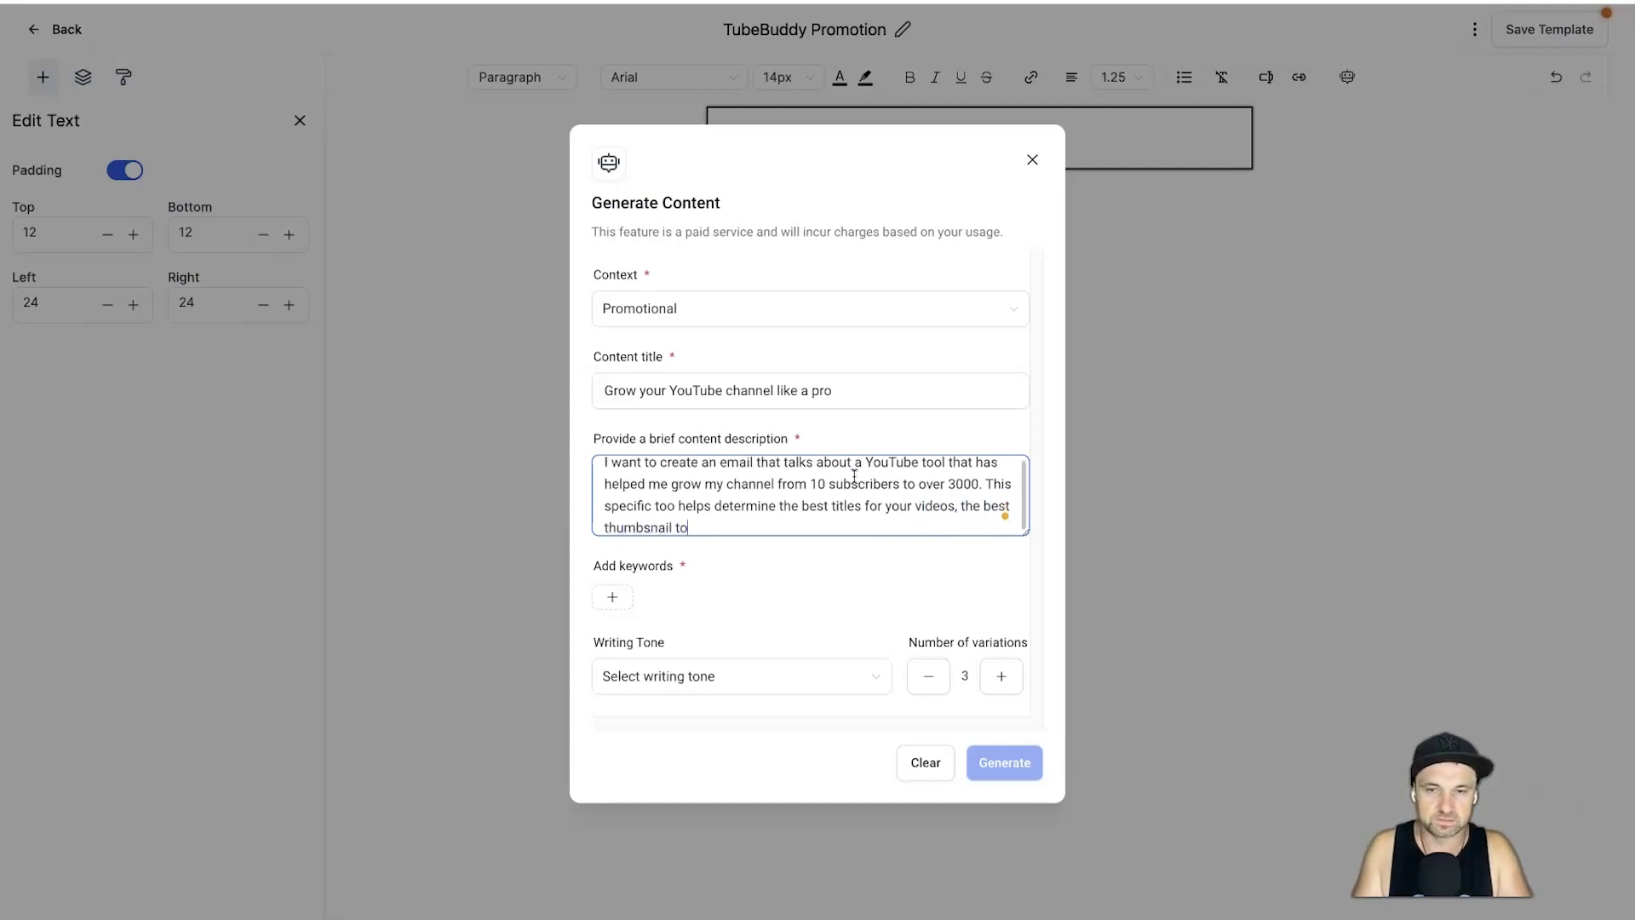
type(" get higher click")
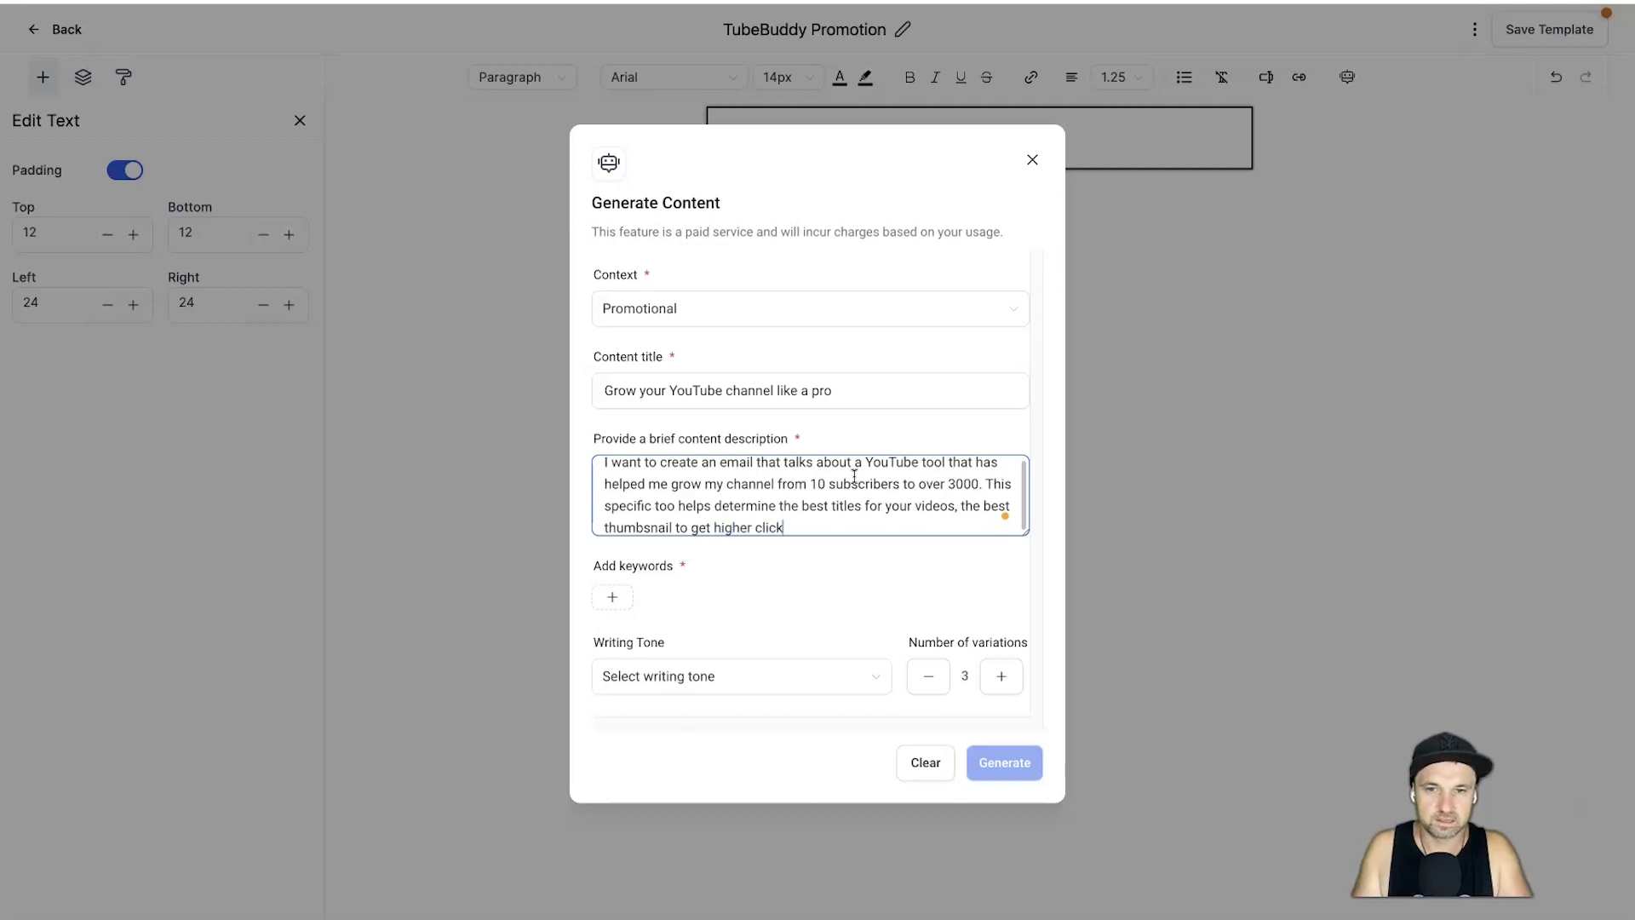
type(" through rate, and also")
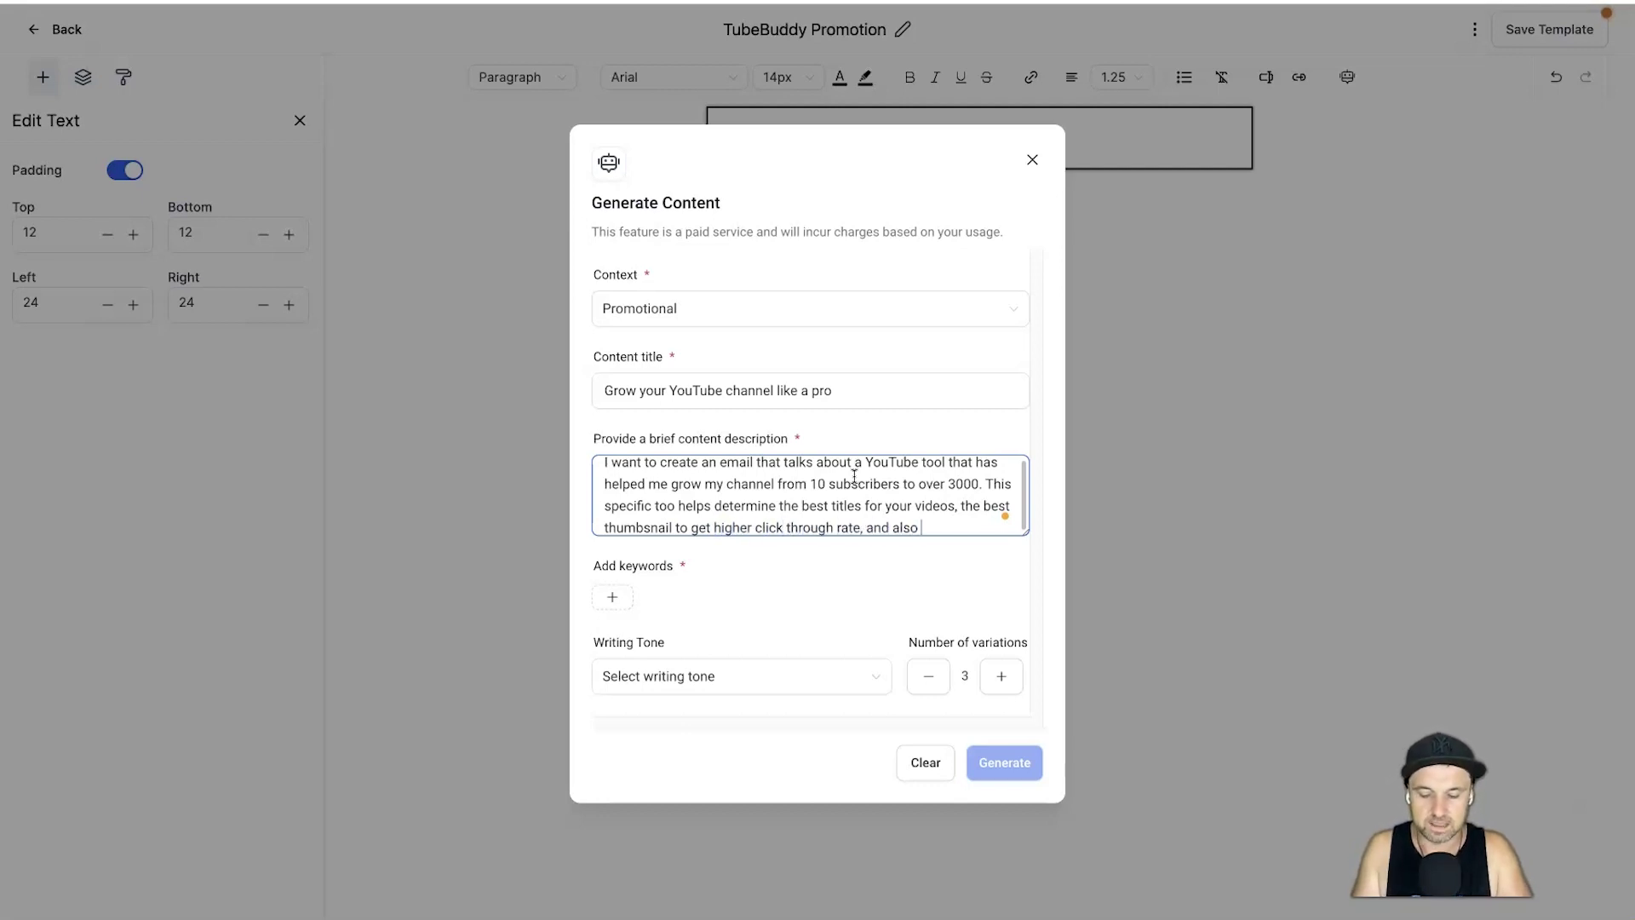
type(" helps ")
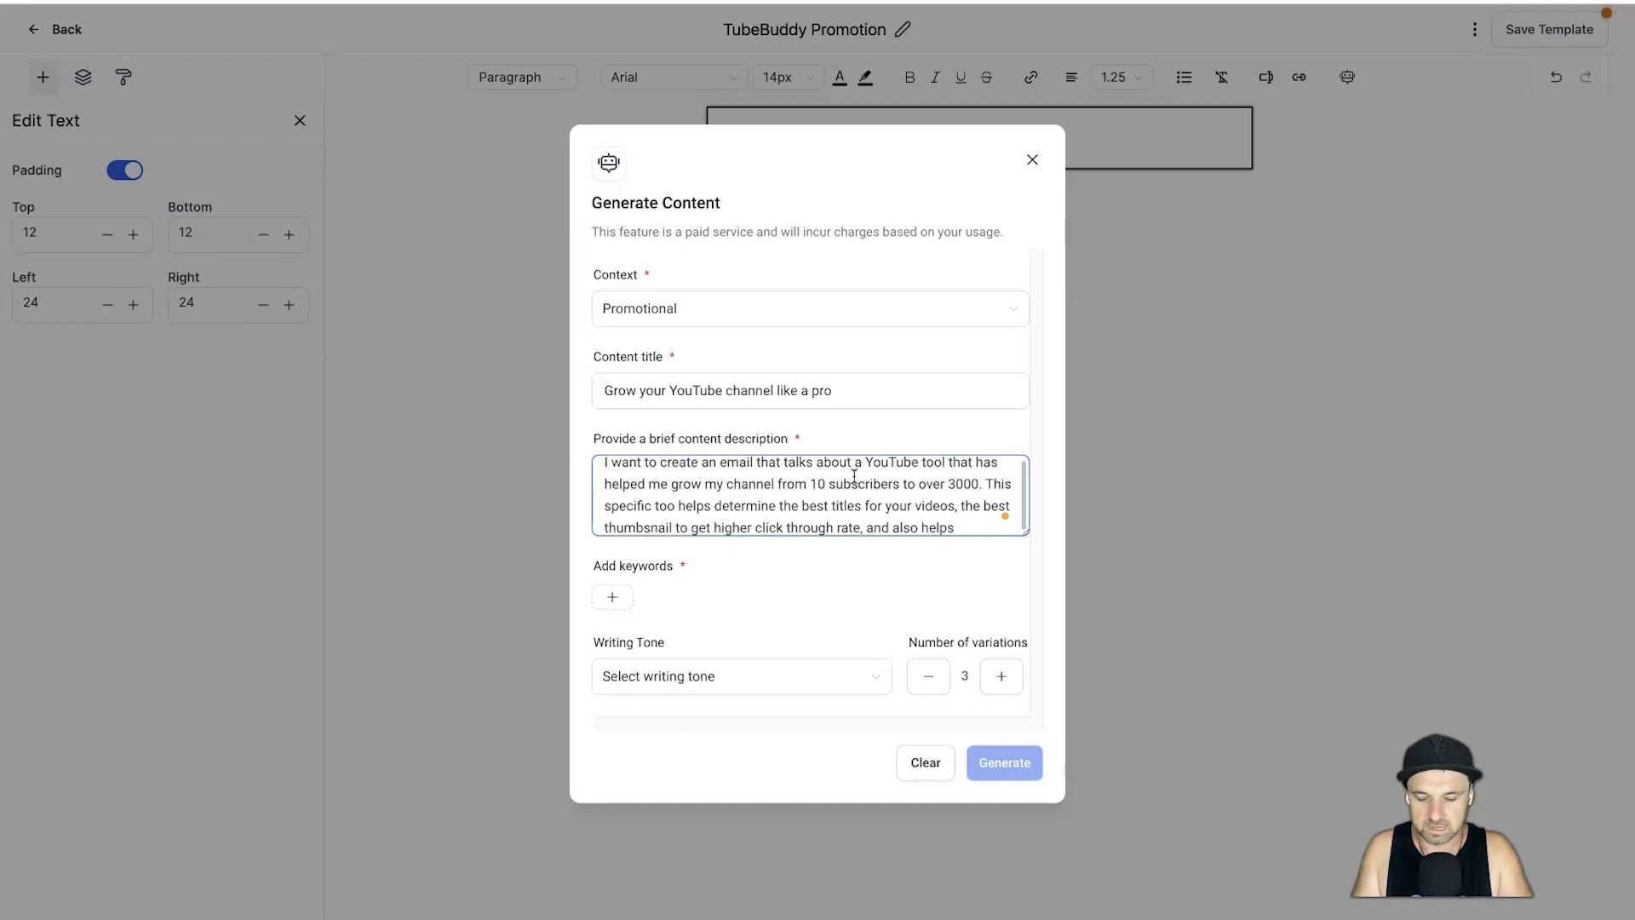
type("keep users eng")
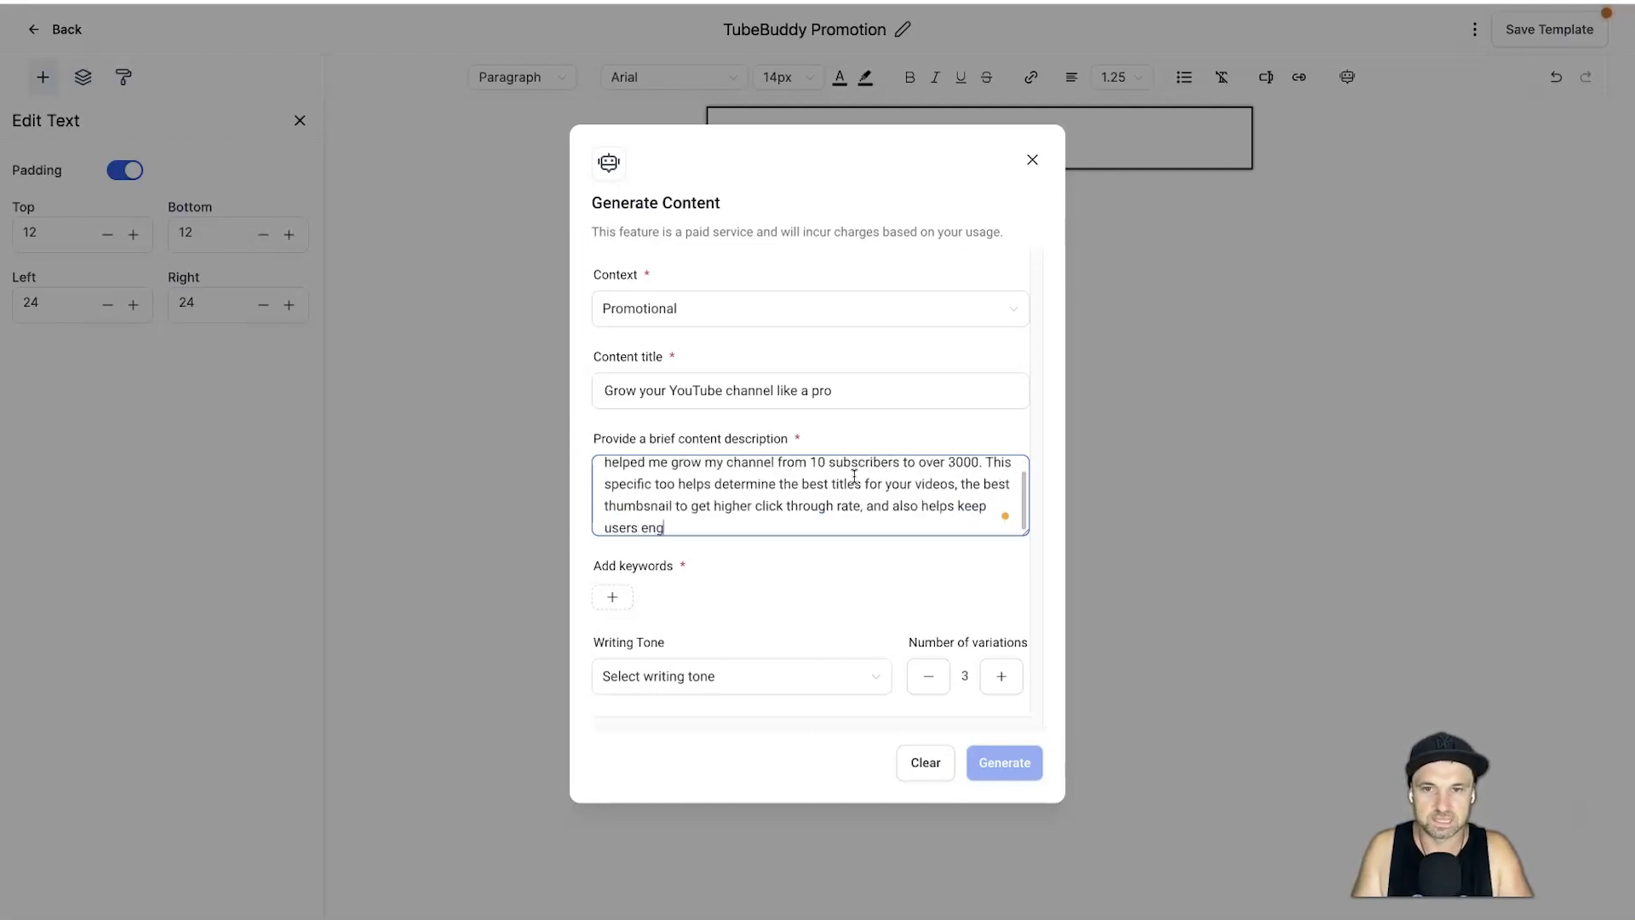
type("aged on your content.")
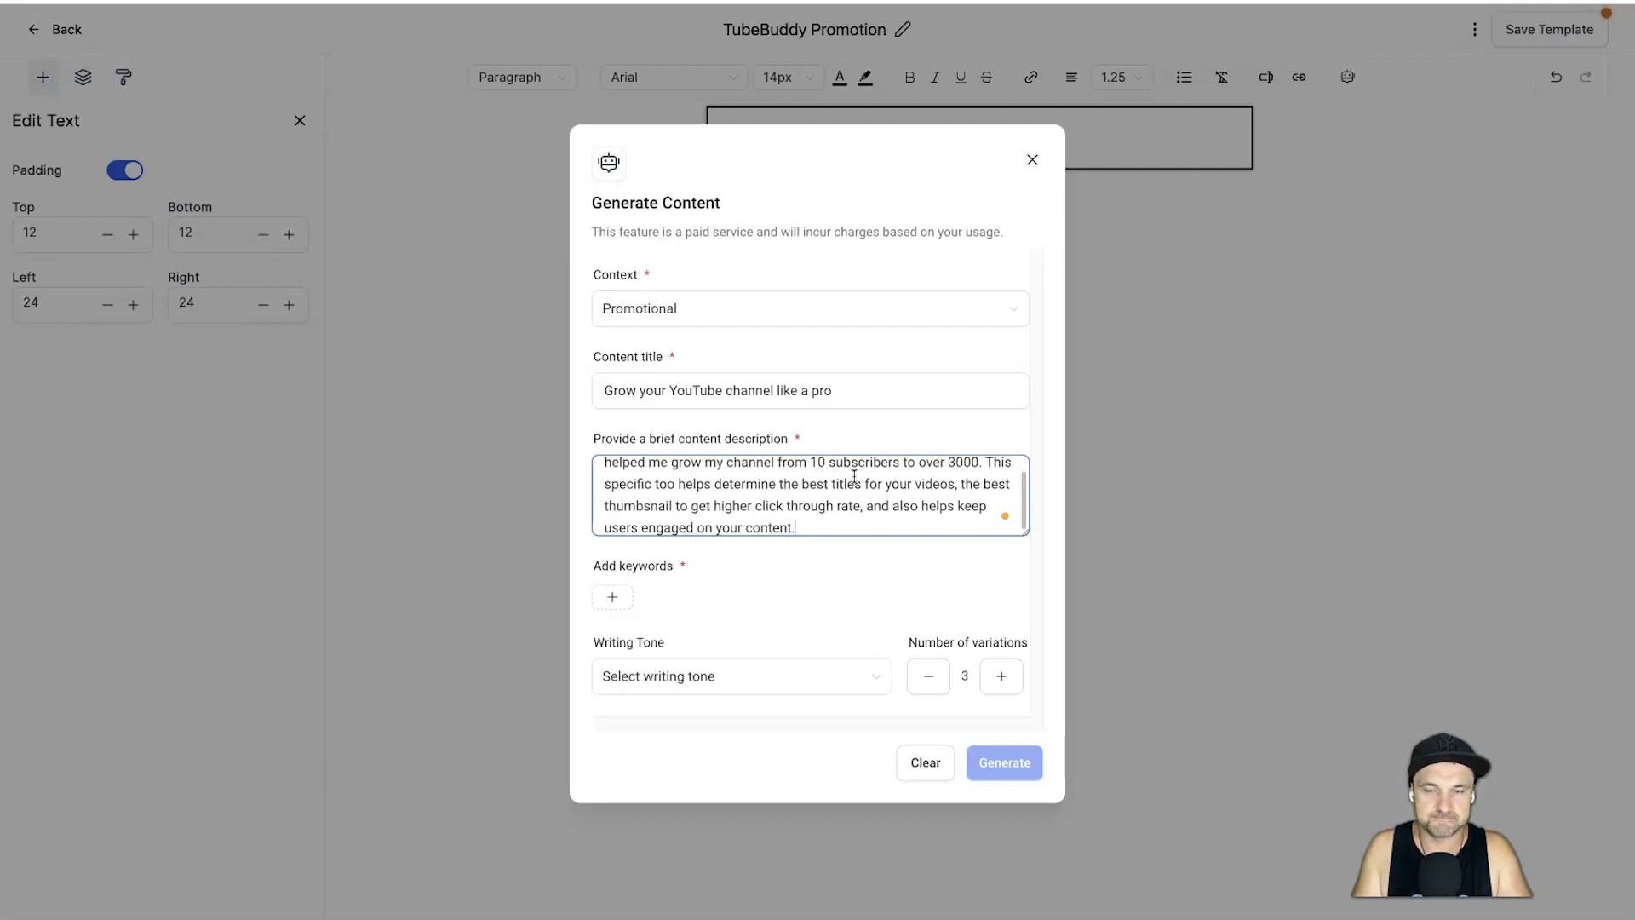
type(" This is the per")
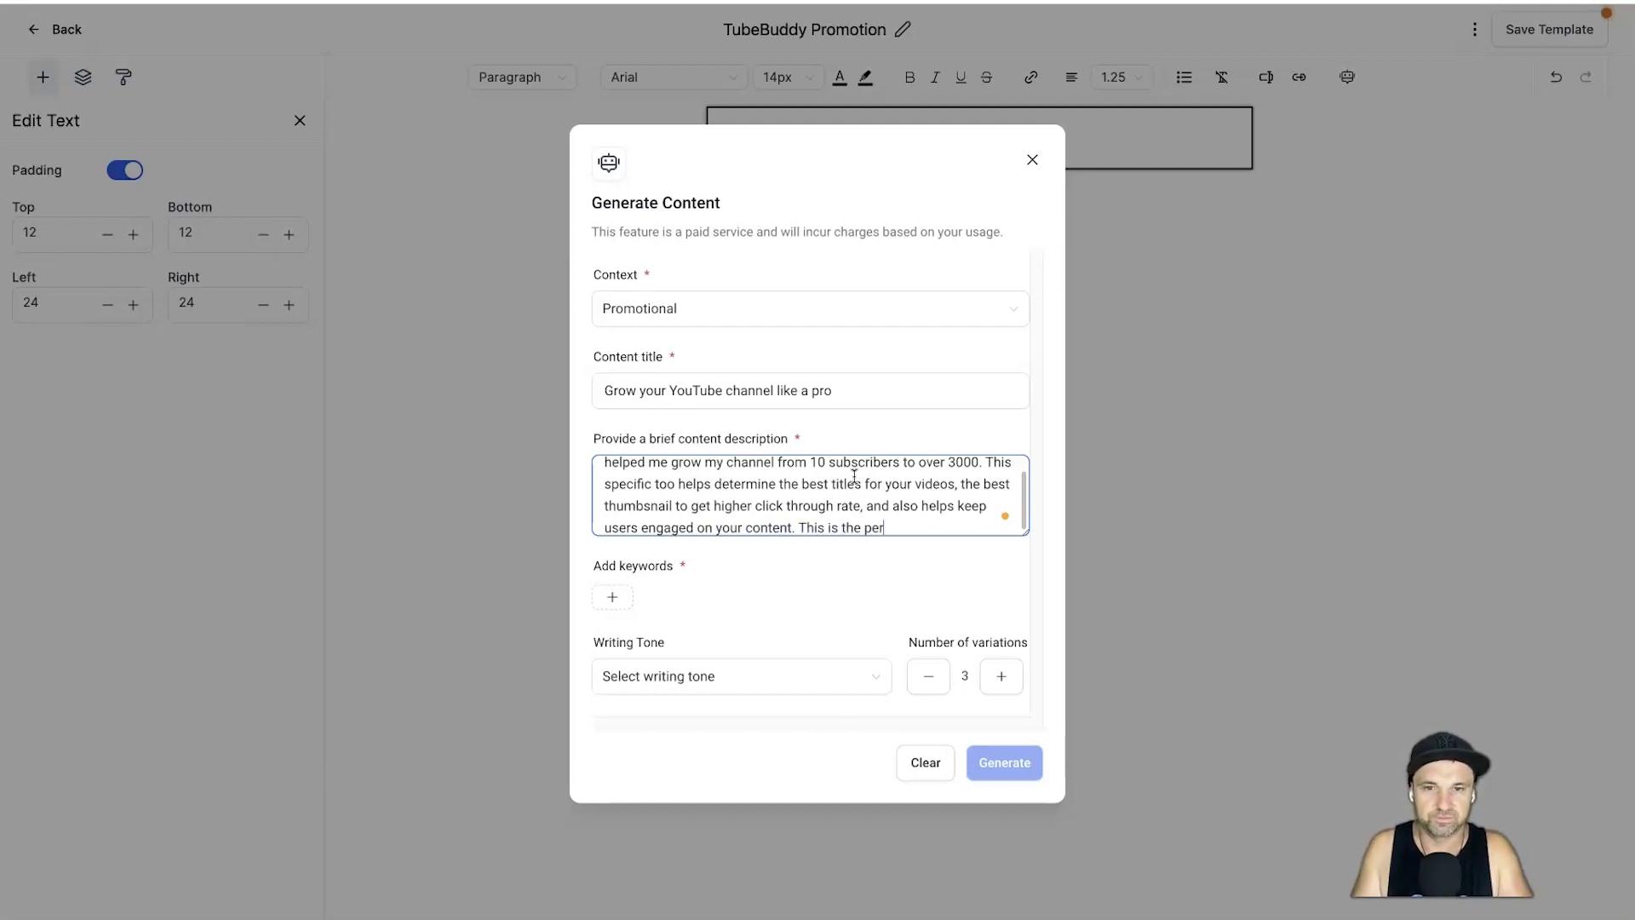
type("fect tool to")
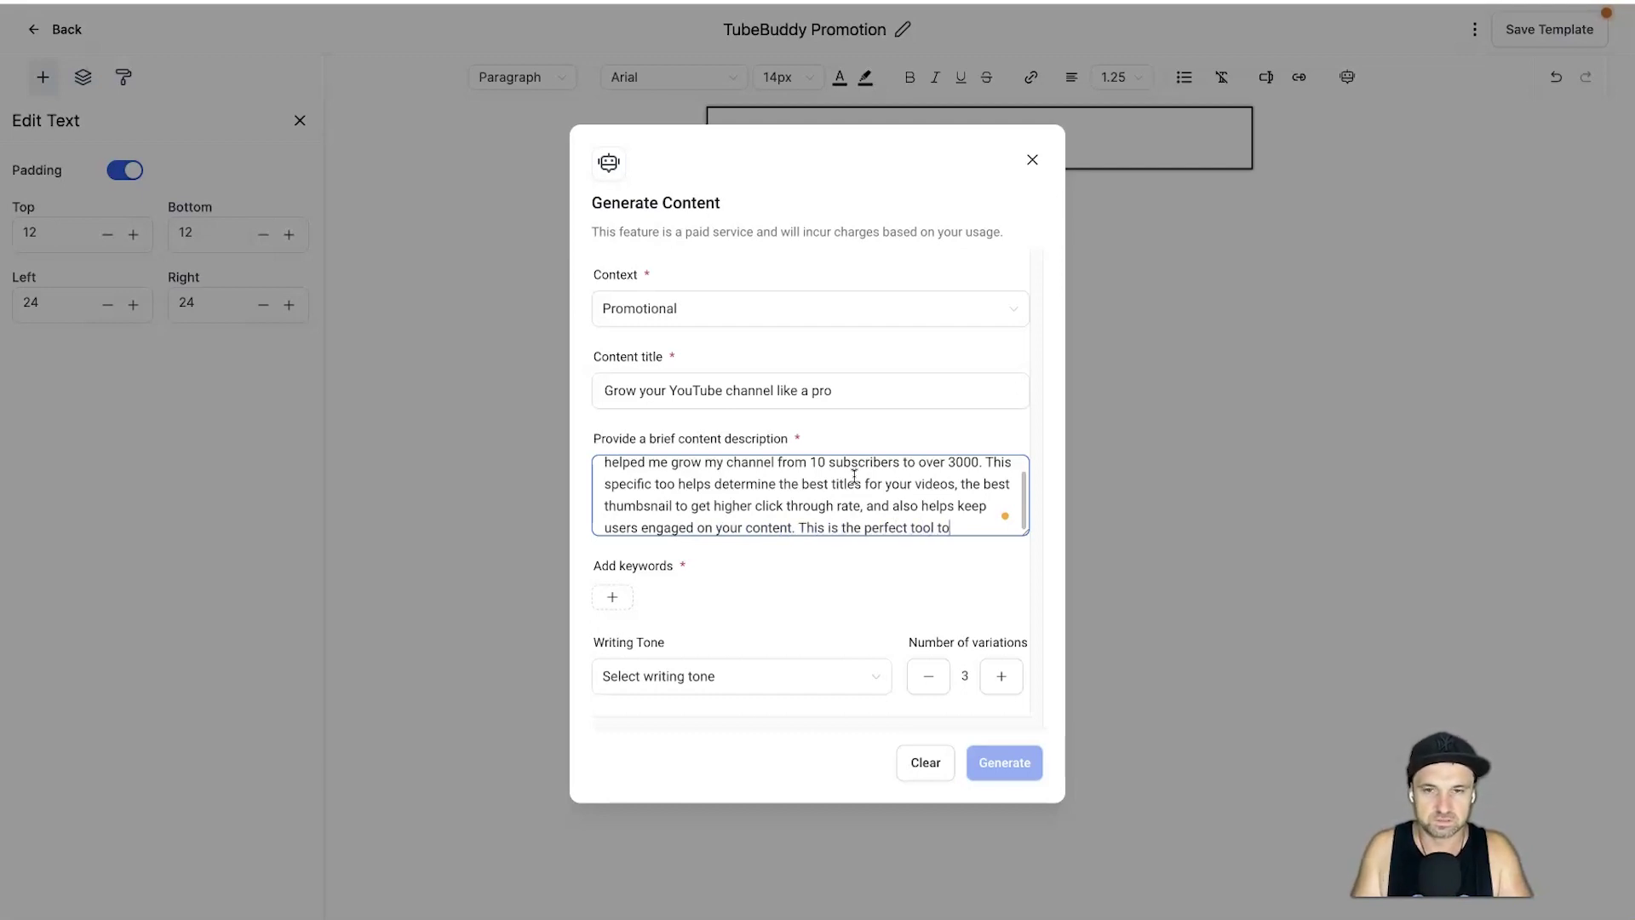
type(" help beginners")
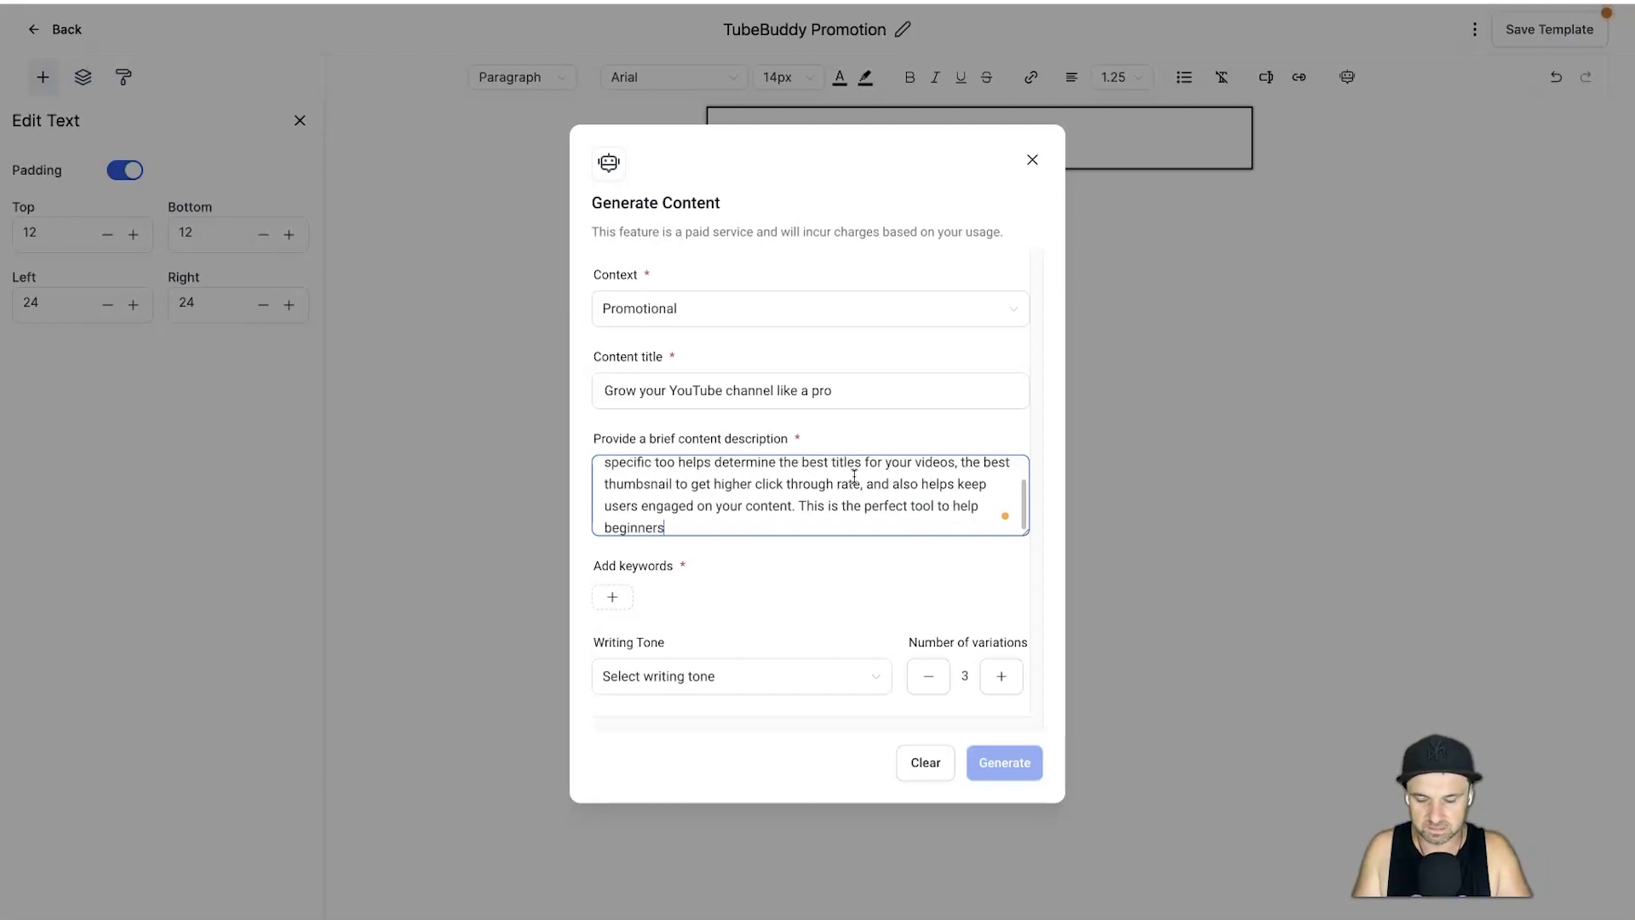
type(" grow their channe")
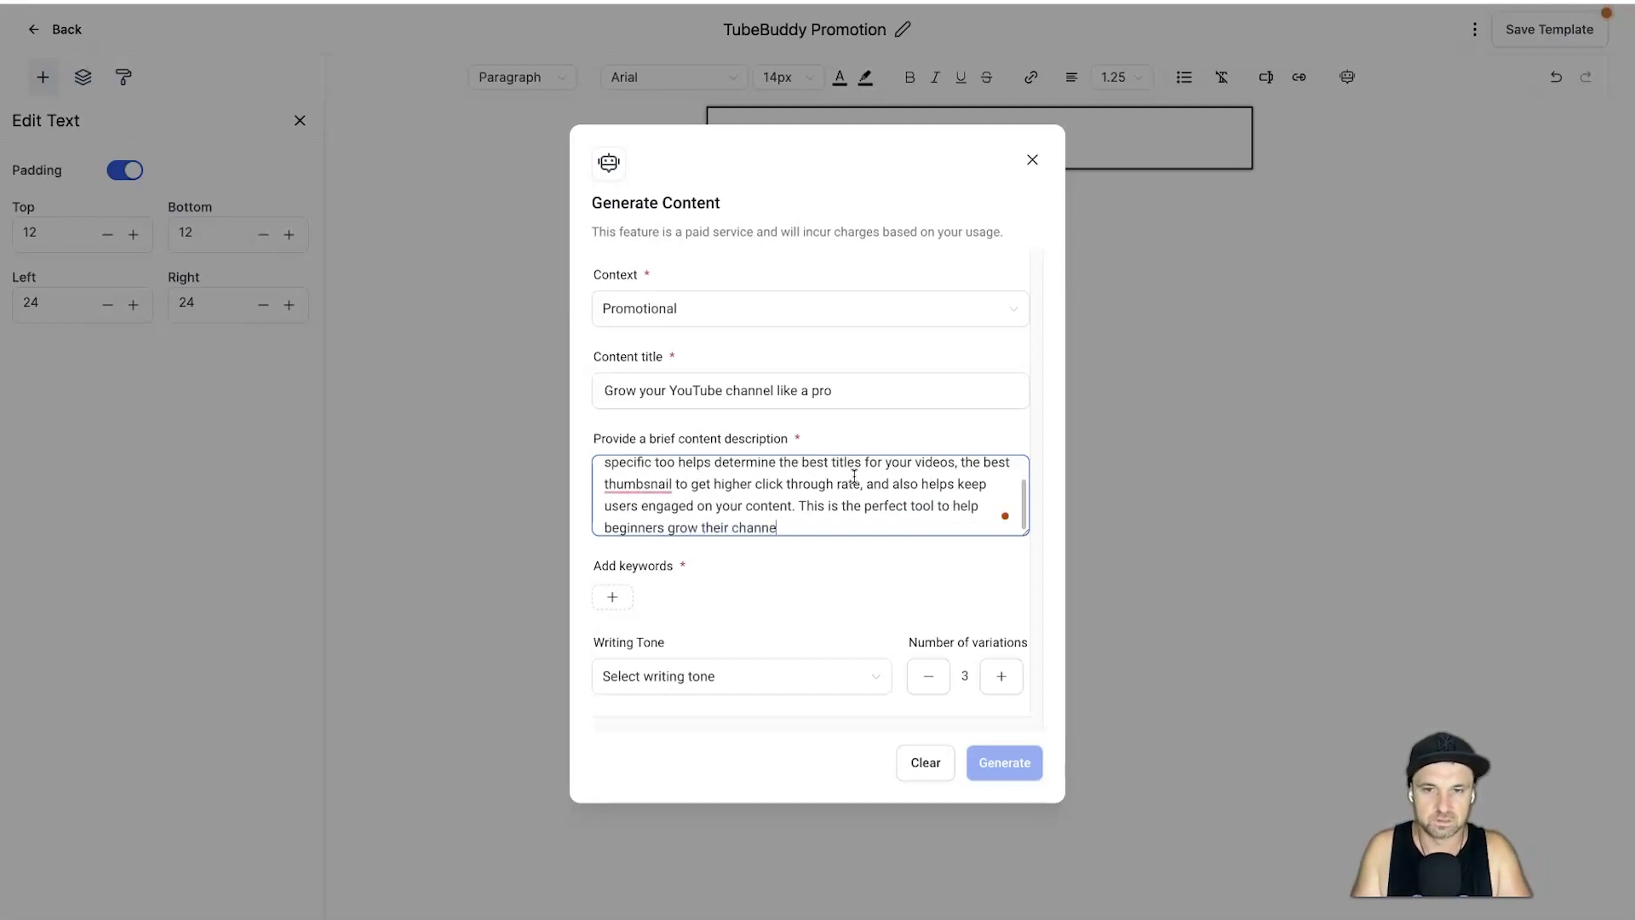
type("l from the beginning.")
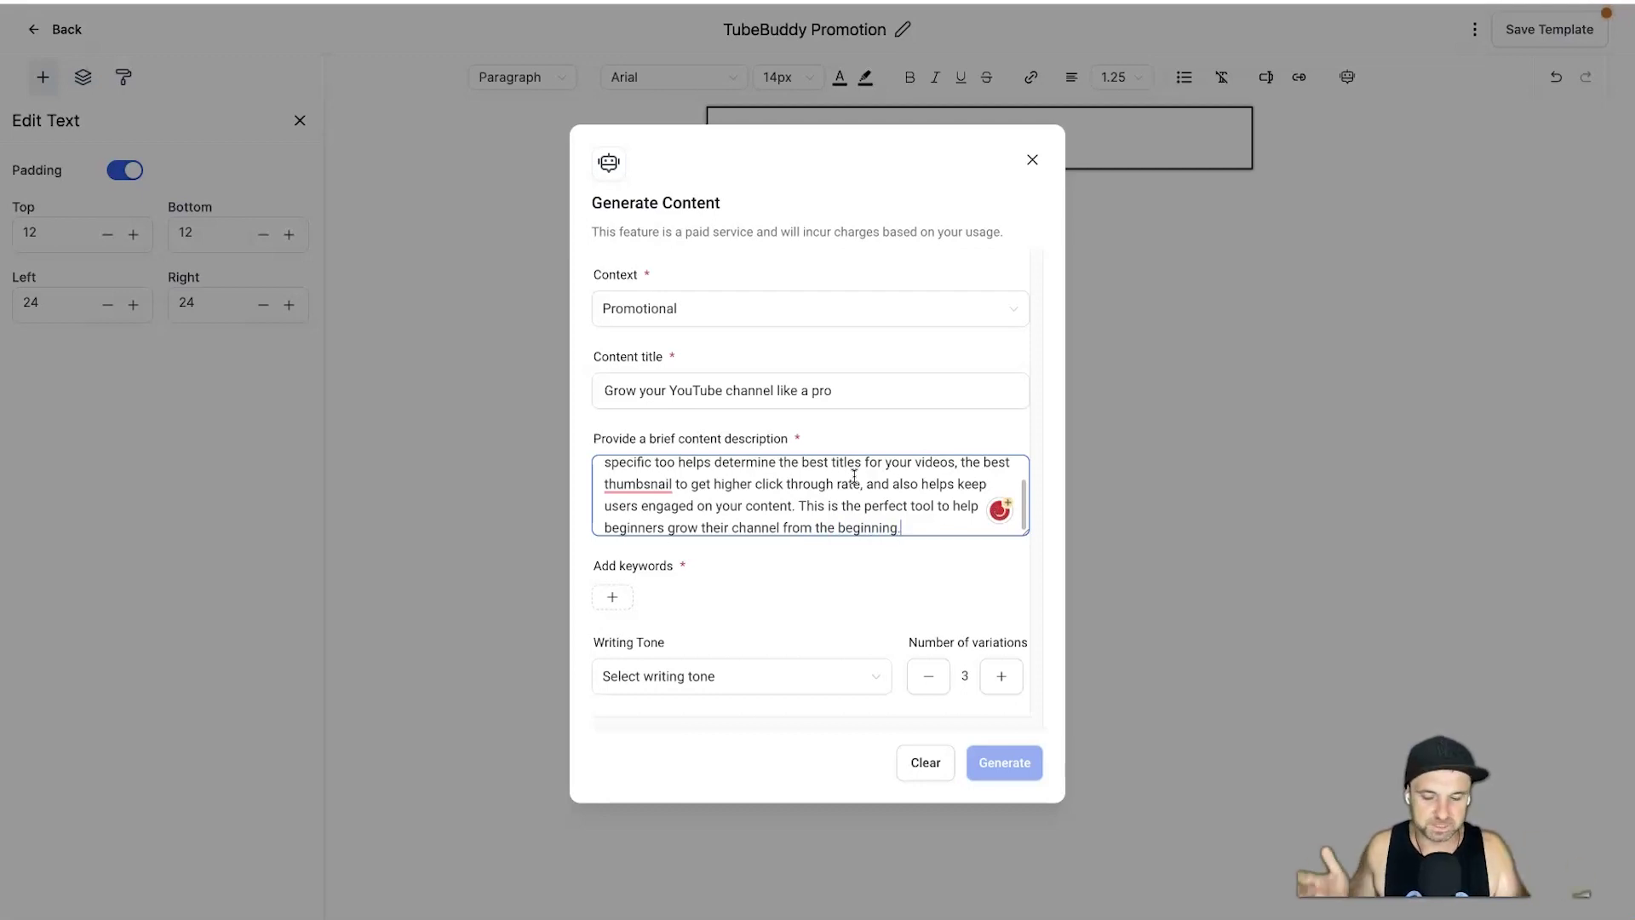
mouse_move(650, 481)
left_click(640, 538)
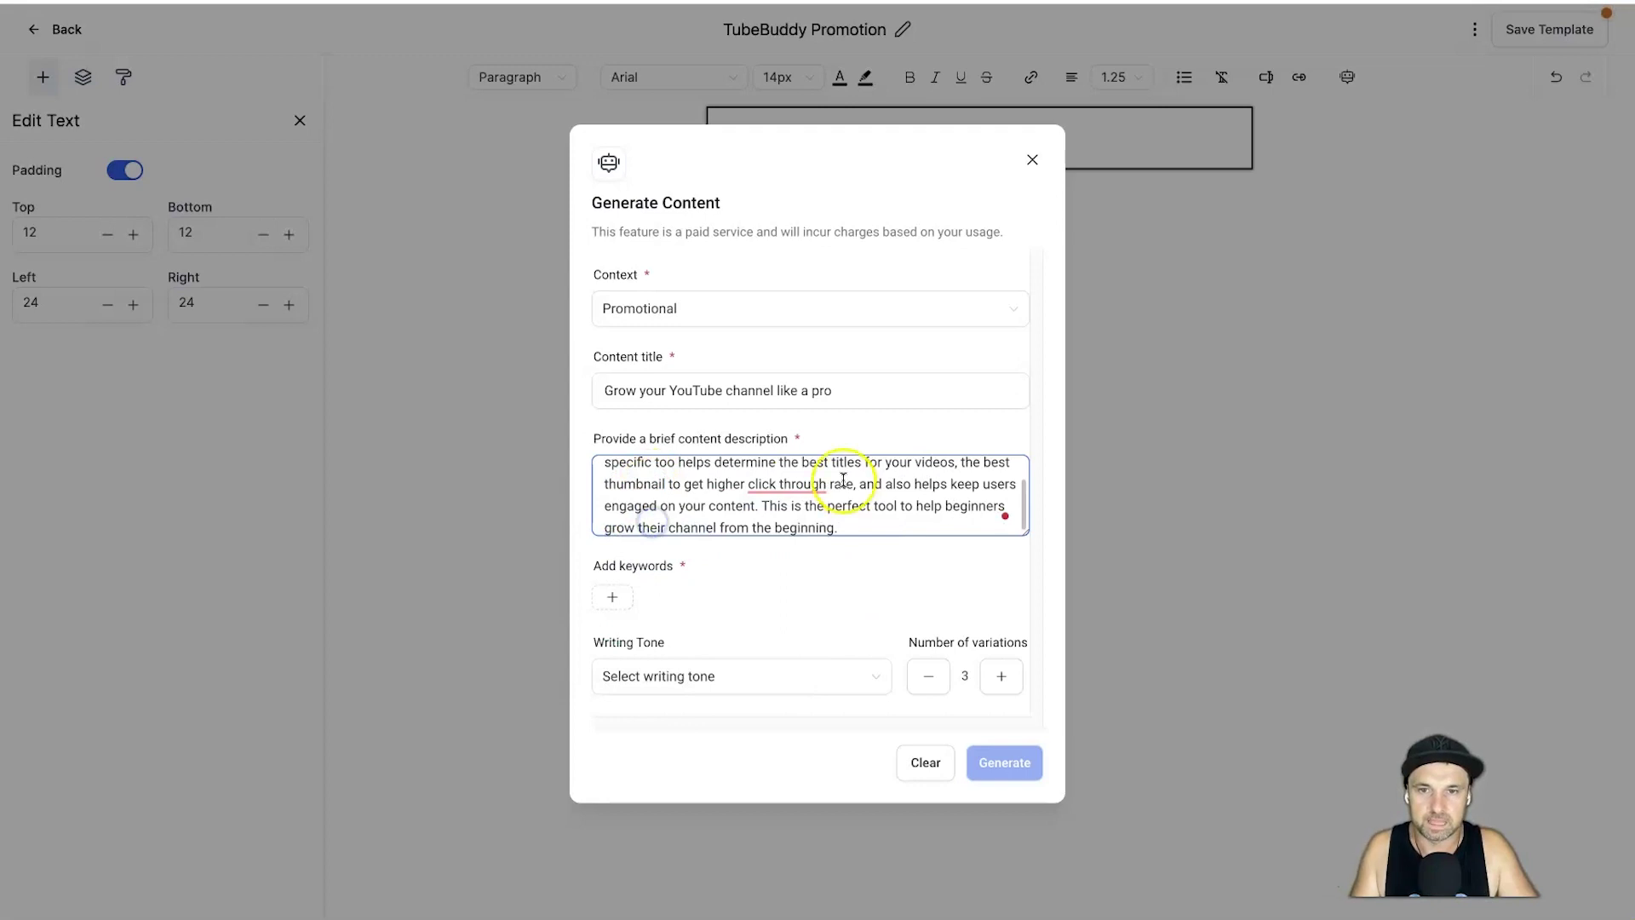
mouse_move(795, 486)
left_click(796, 534)
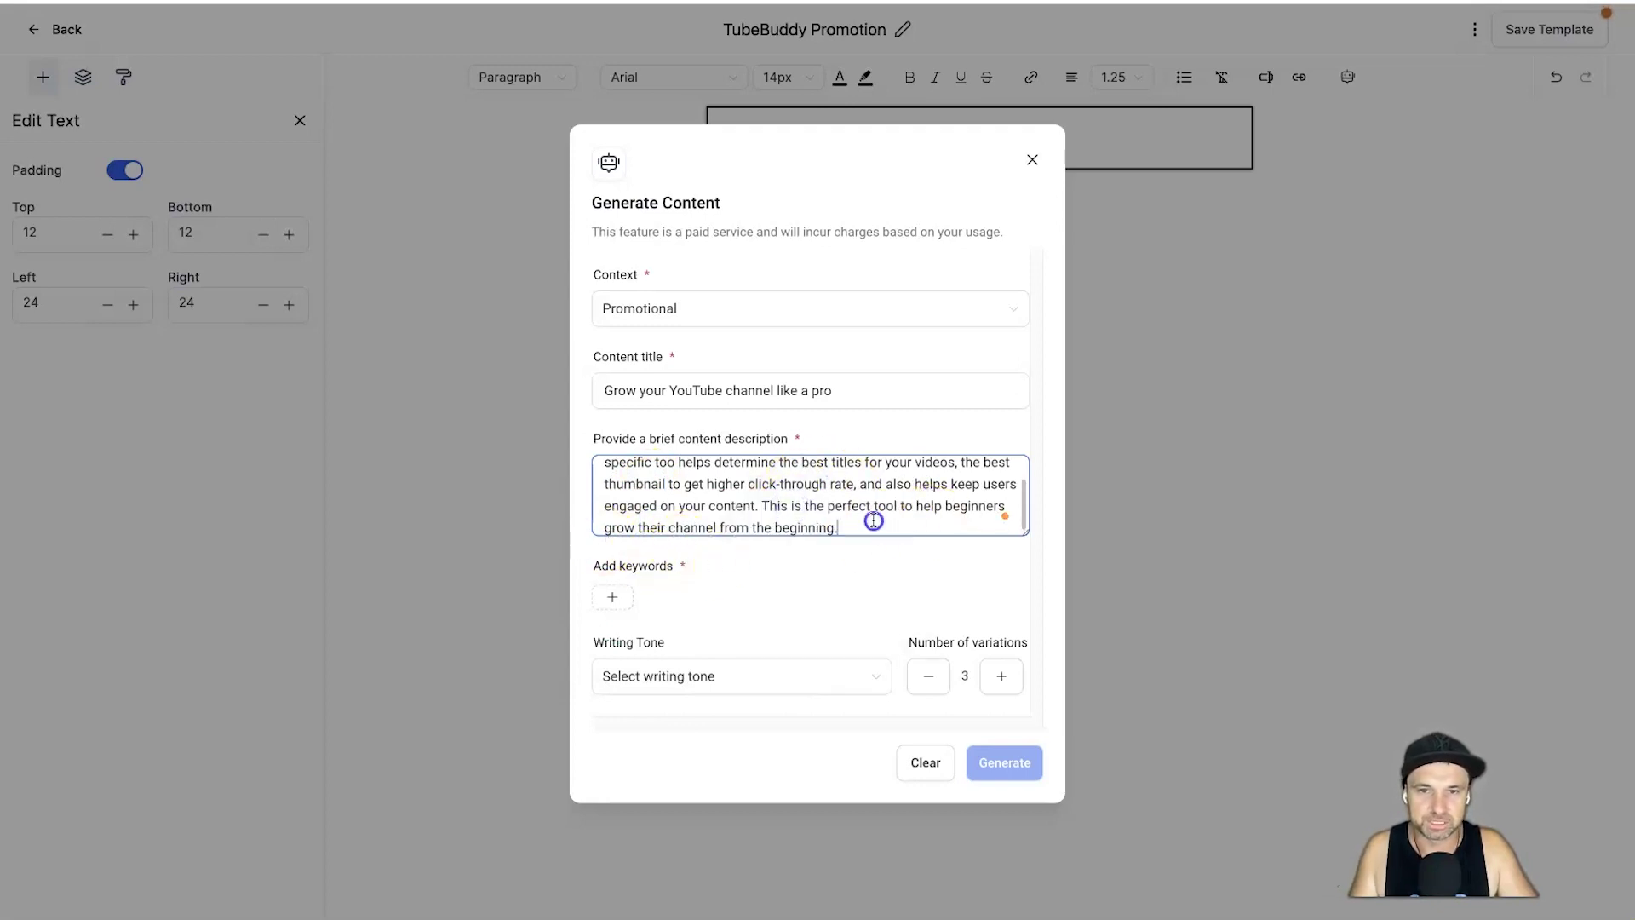
- Add the keywords 'Youtube tool' and 'Youtube channel growth'
left_click(608, 599)
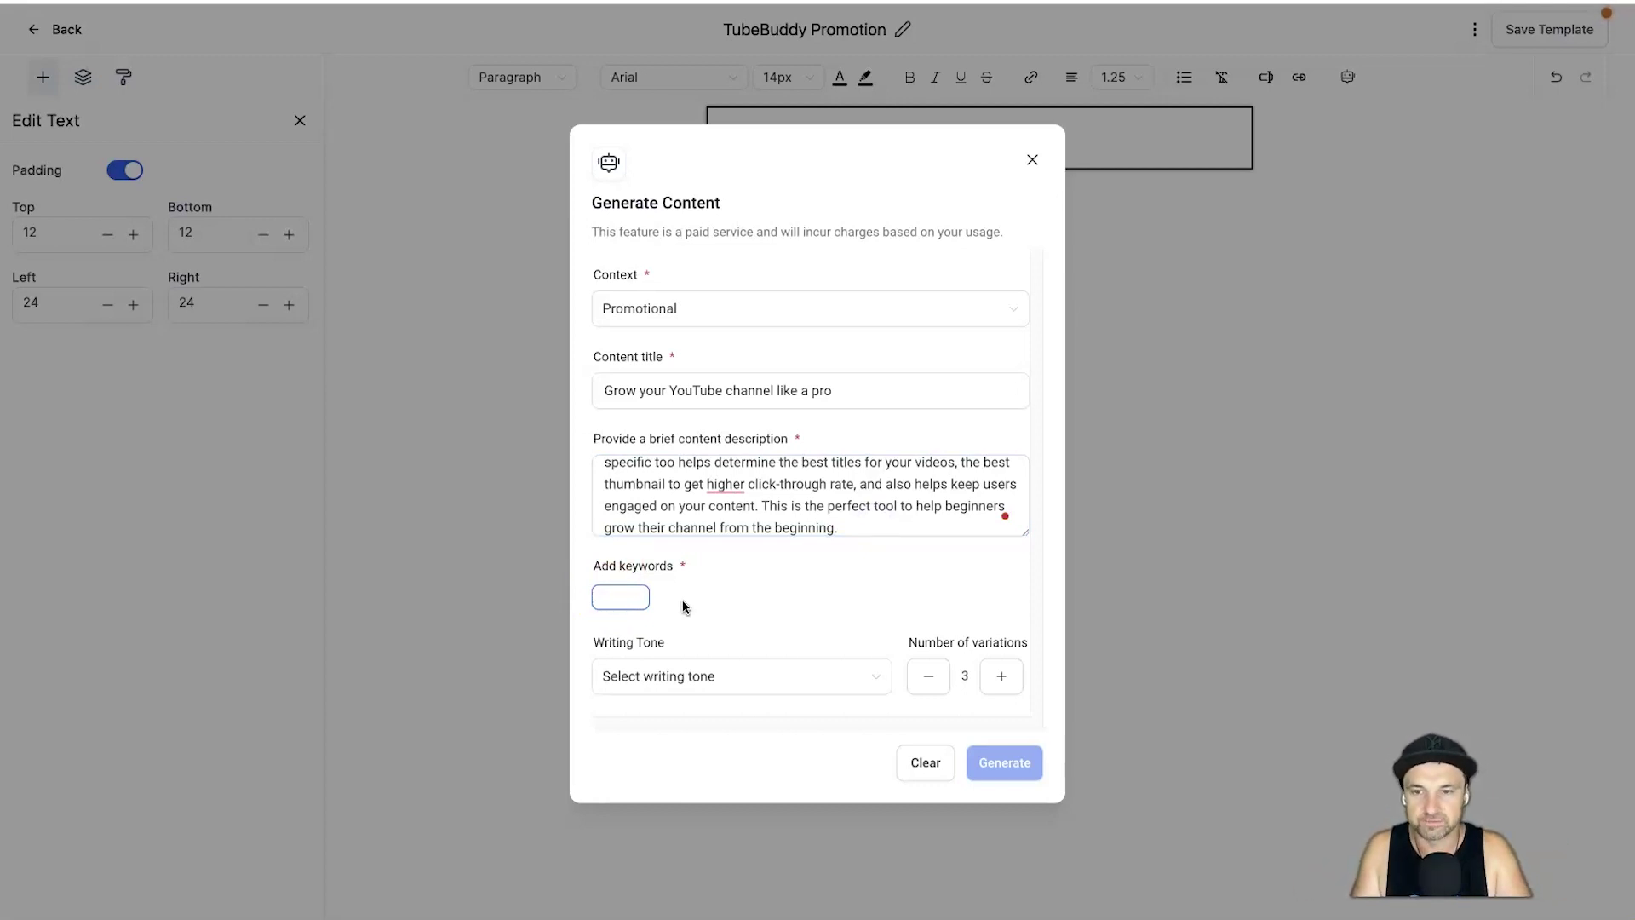
type("Youtube tool")
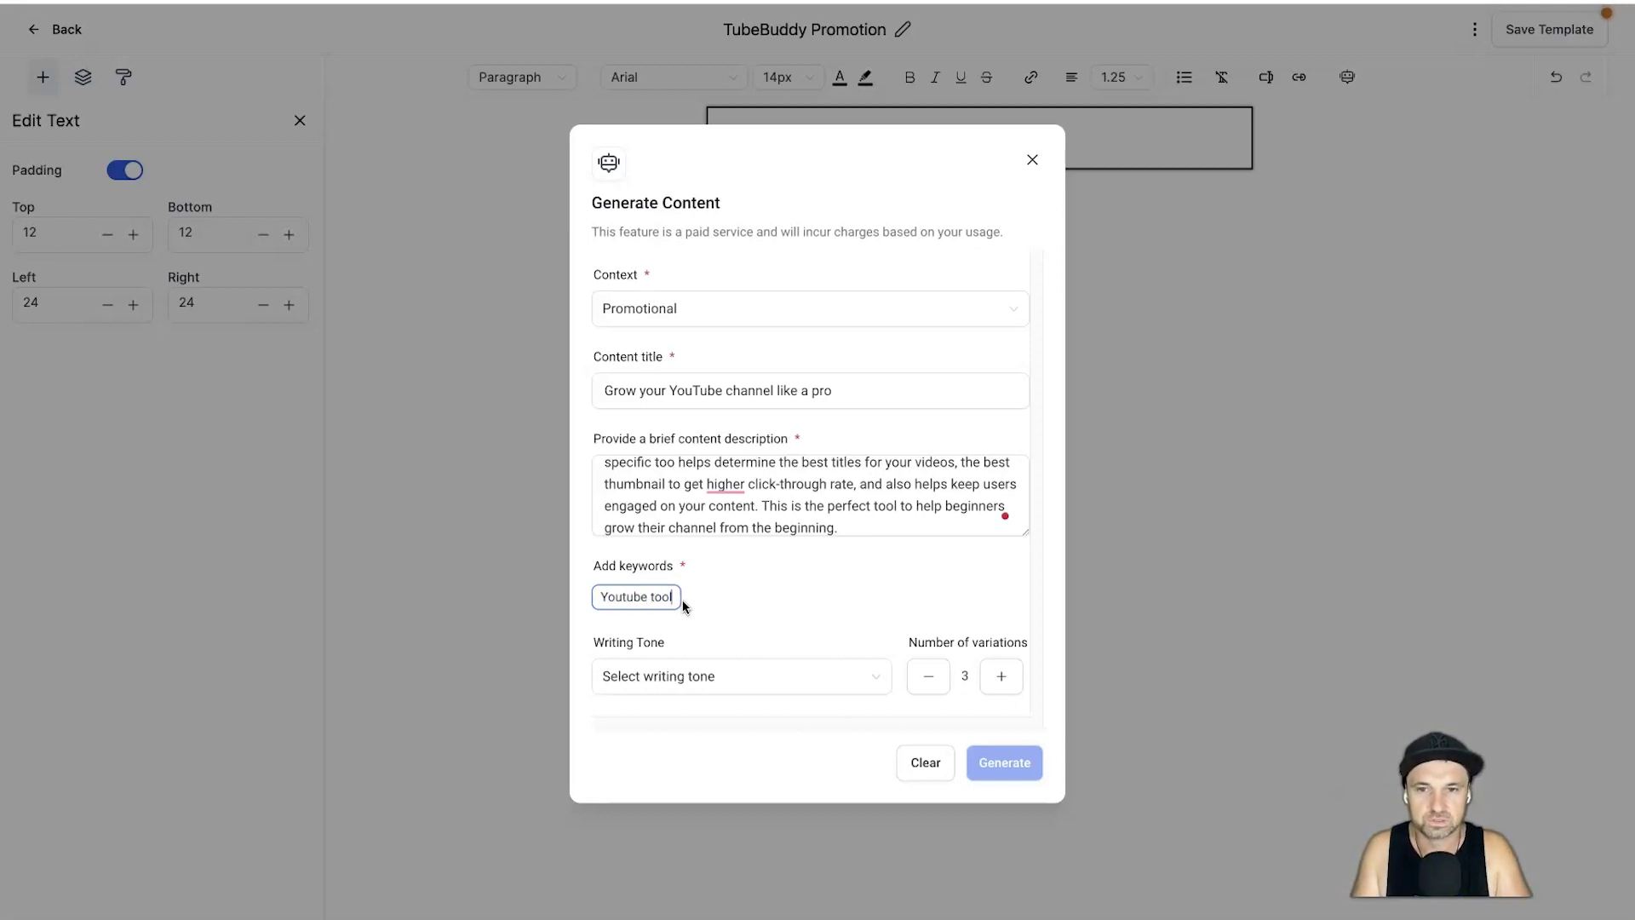
key("Return")
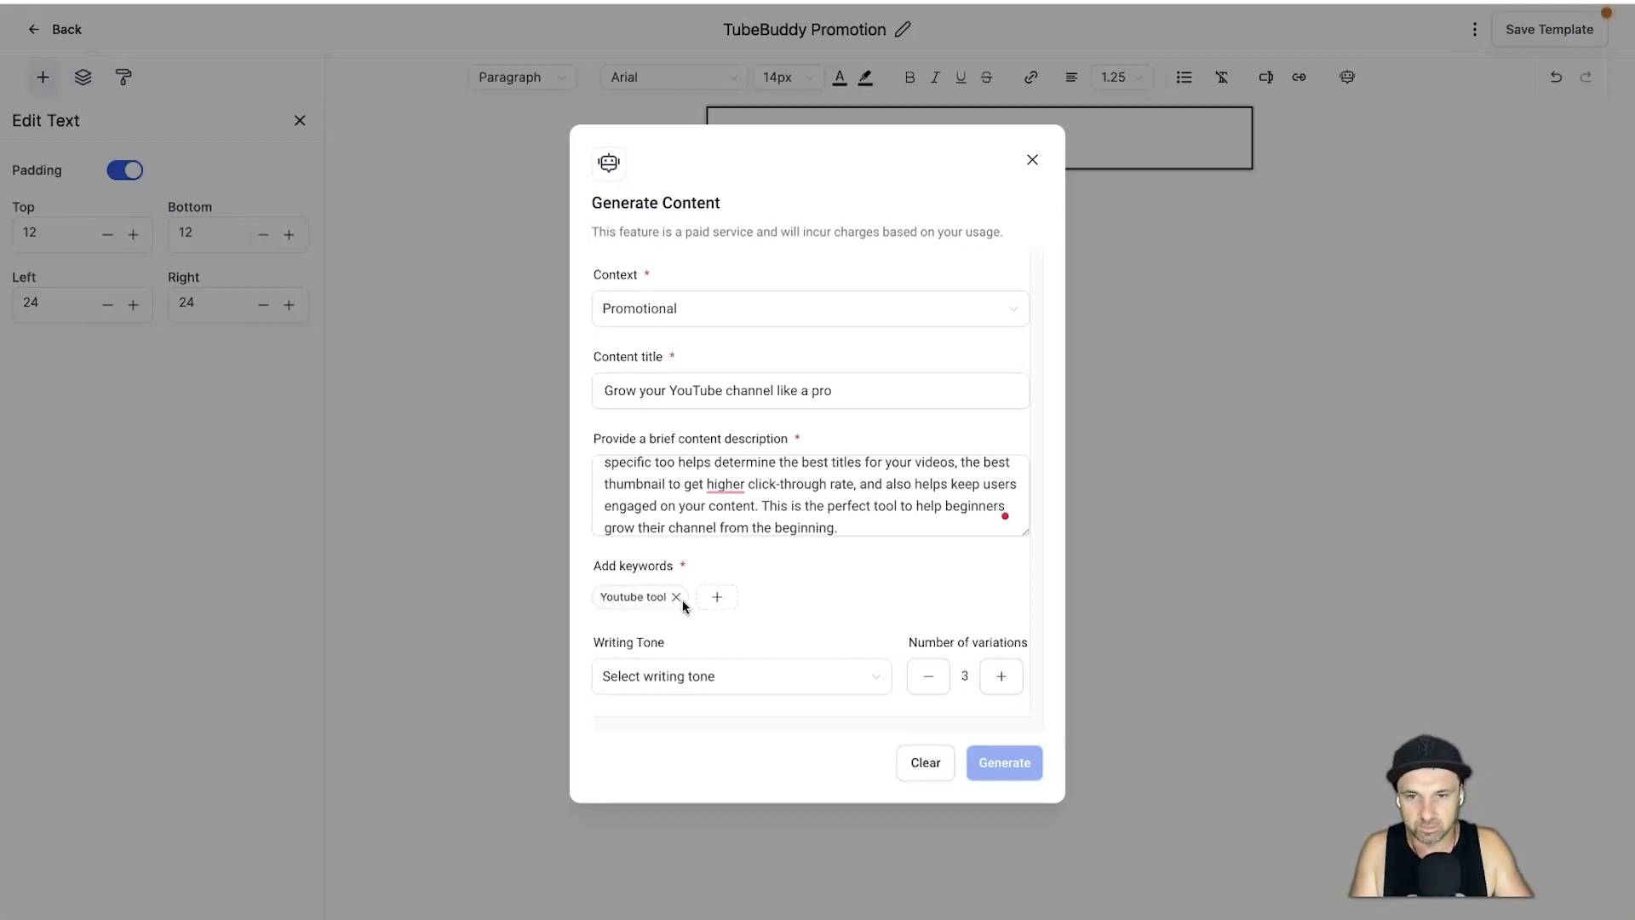
left_click(716, 596)
type("Youtu")
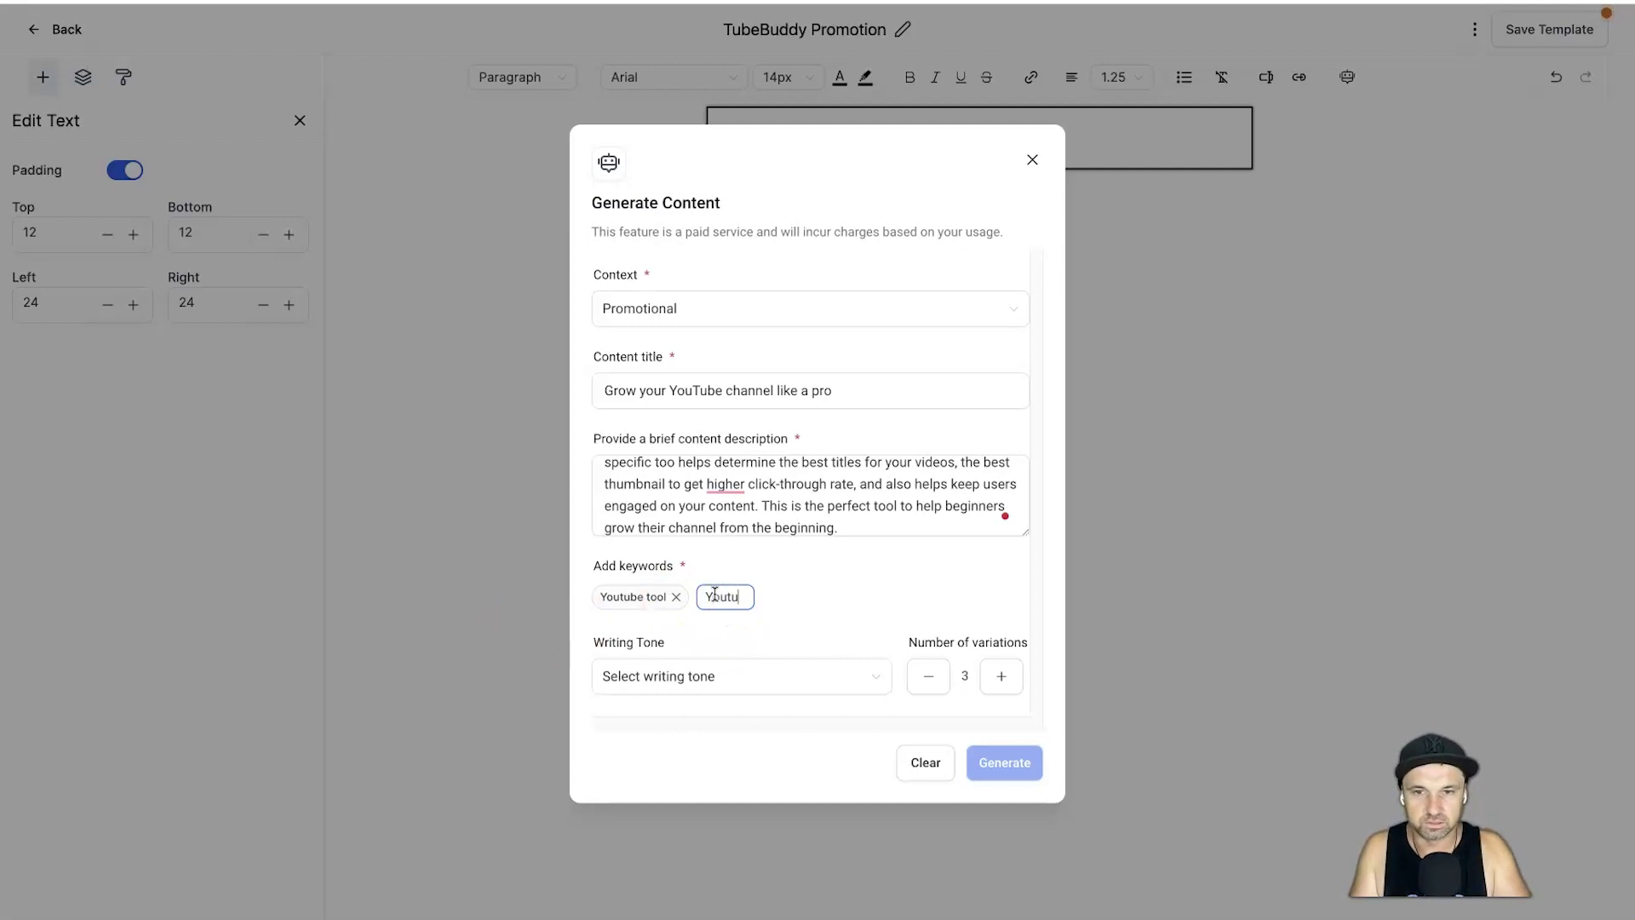
type("be channel growth")
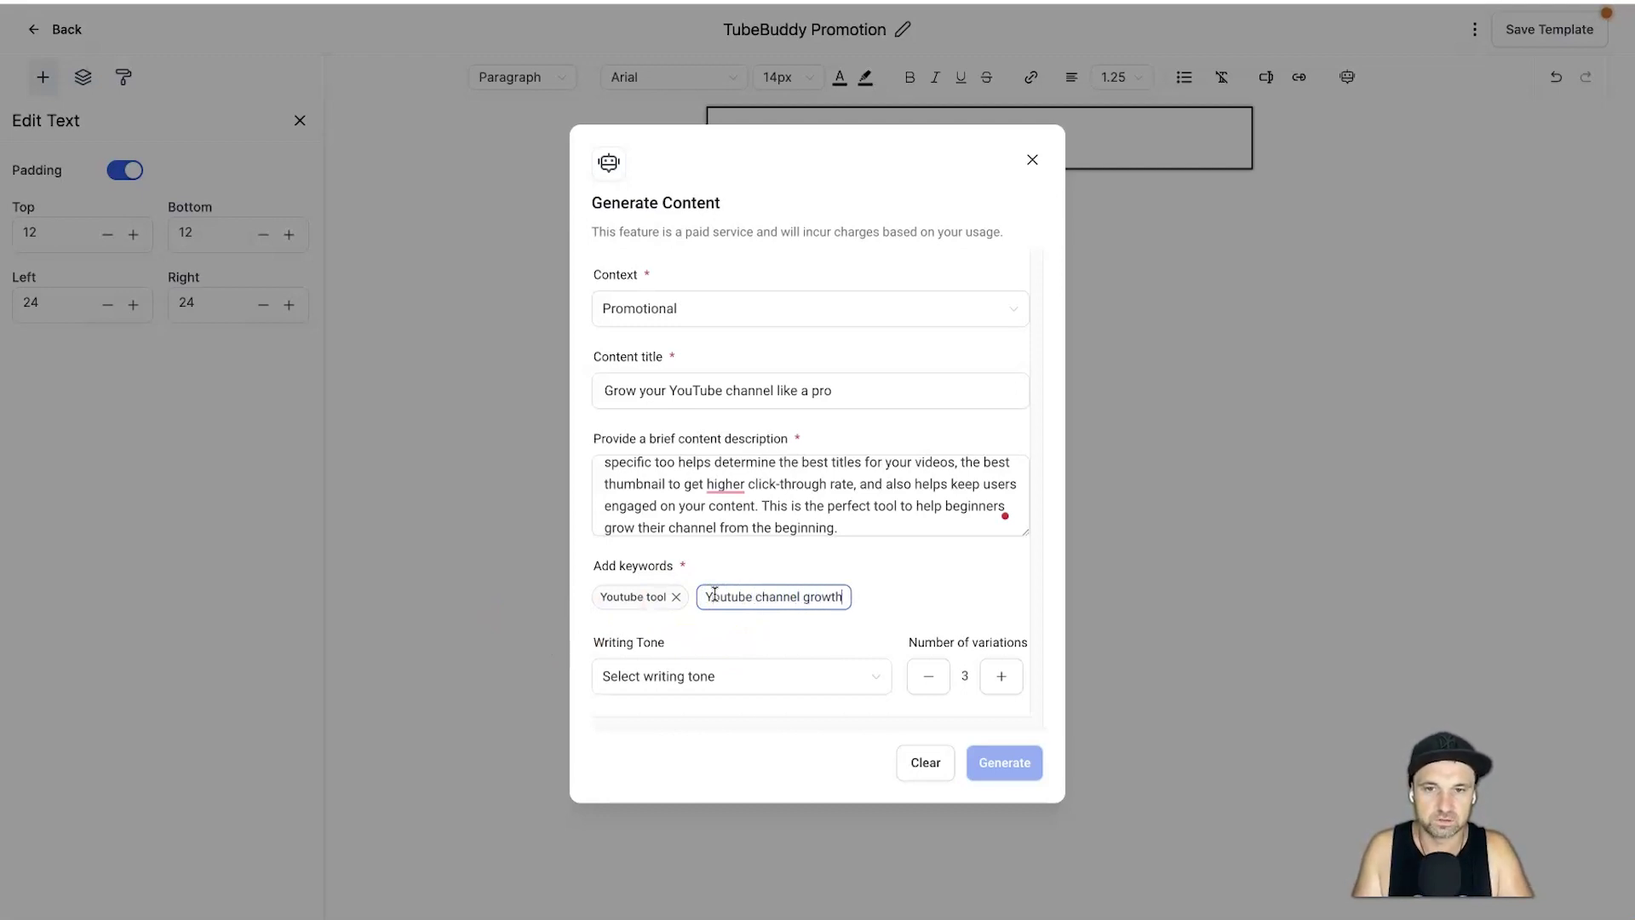
key("Return")
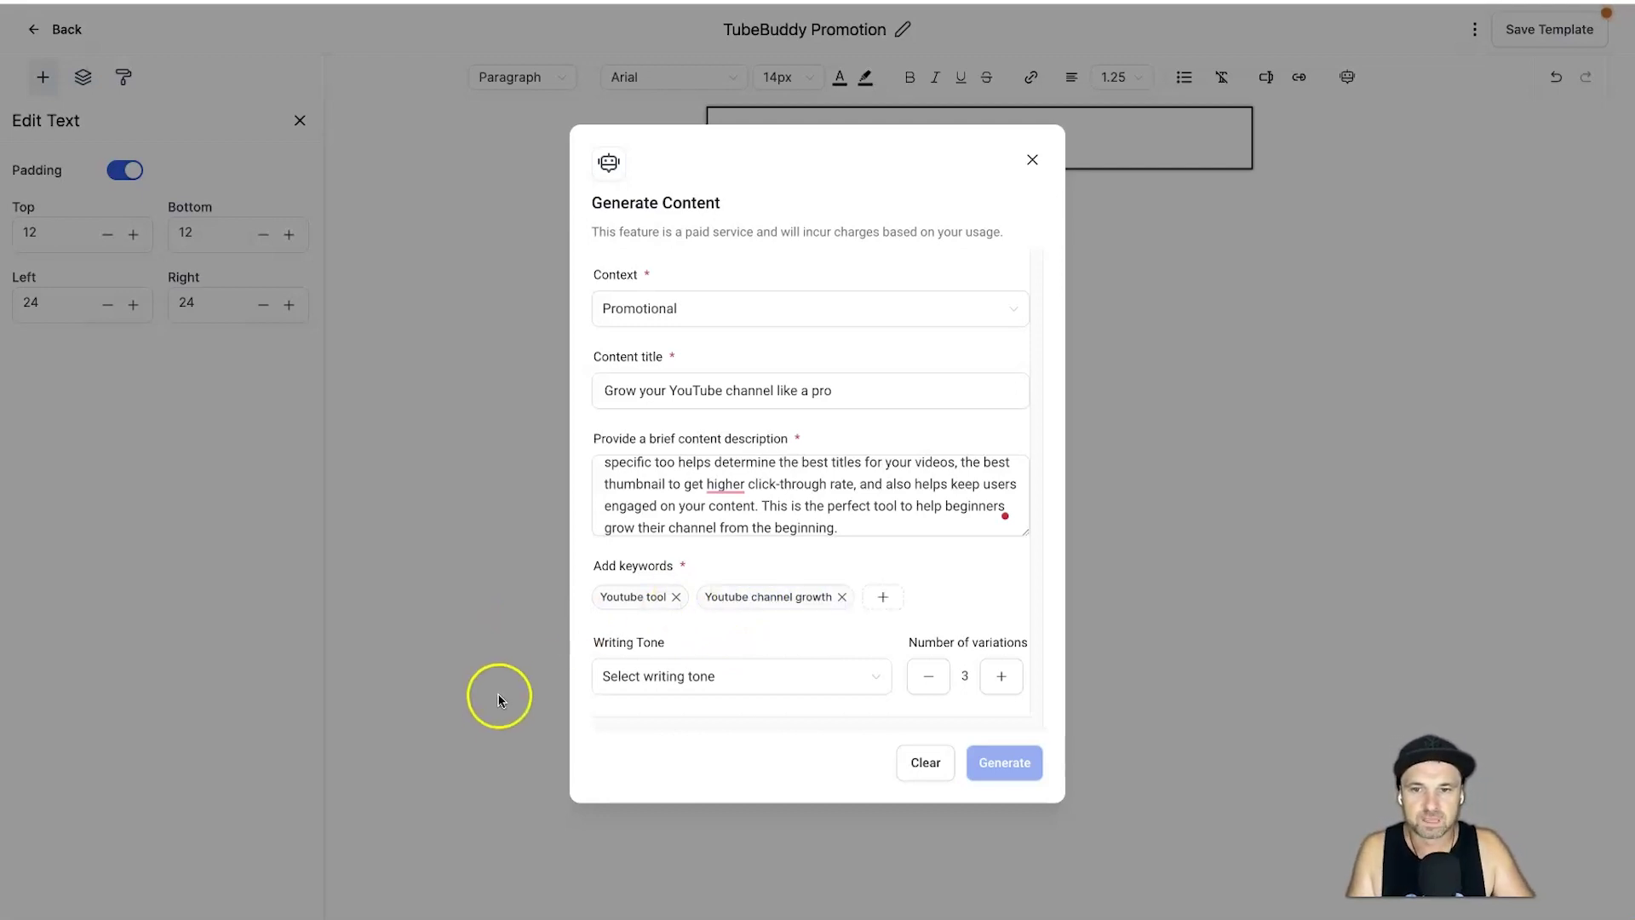
- Choose a Persuasive writing tone and generate the content variations
left_click_drag(591, 640, 726, 639)
left_click(662, 677)
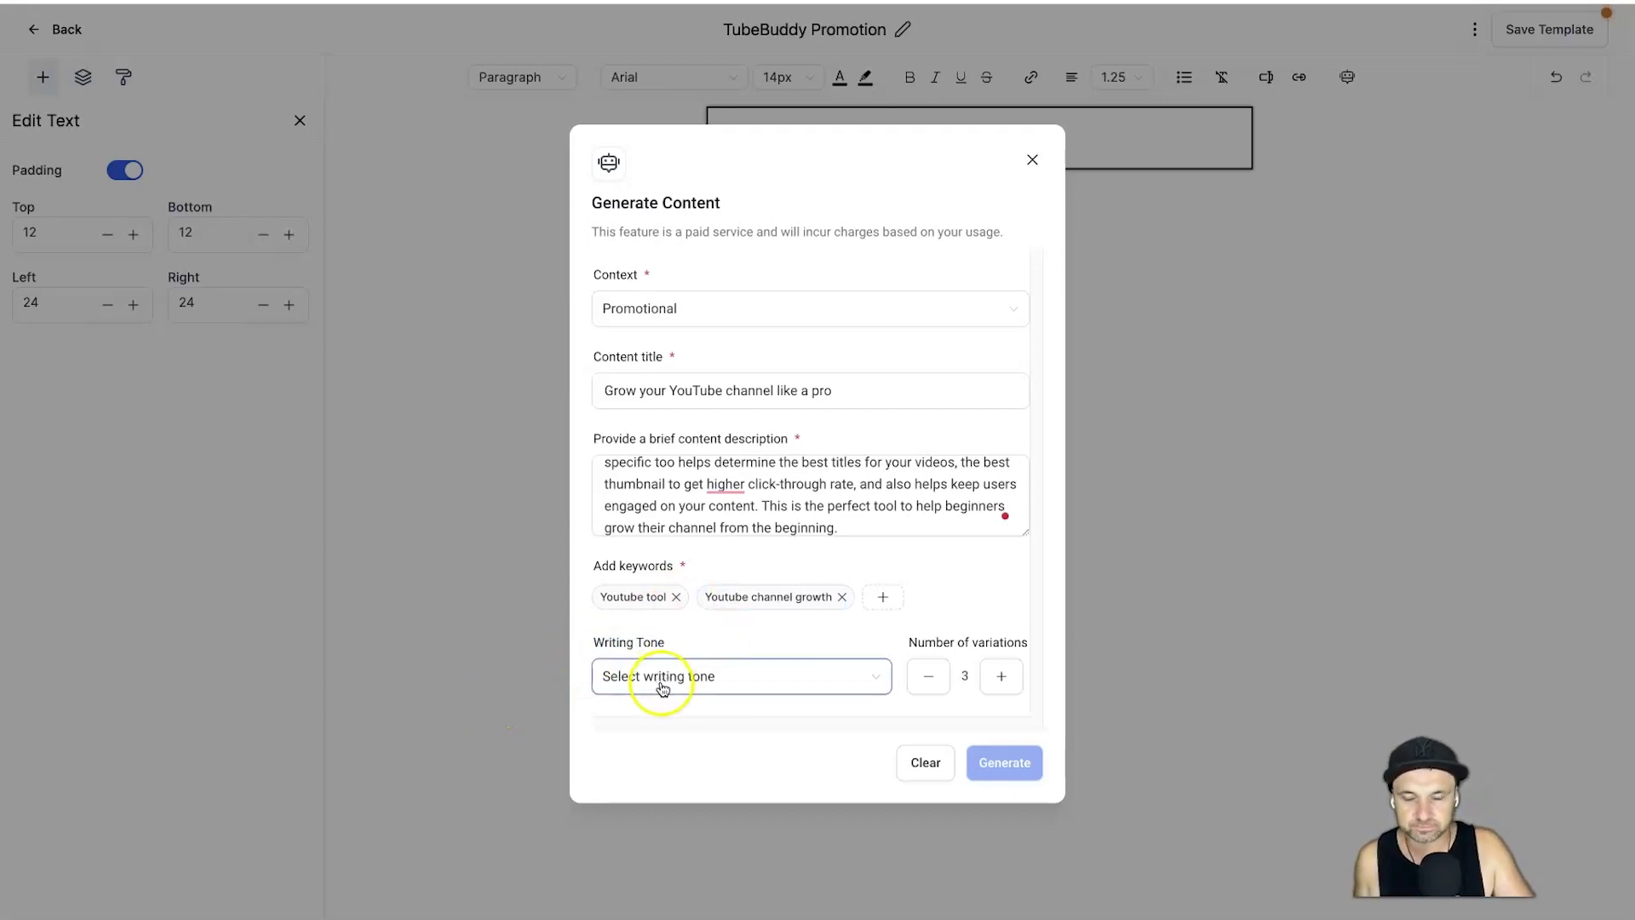
left_click(679, 680)
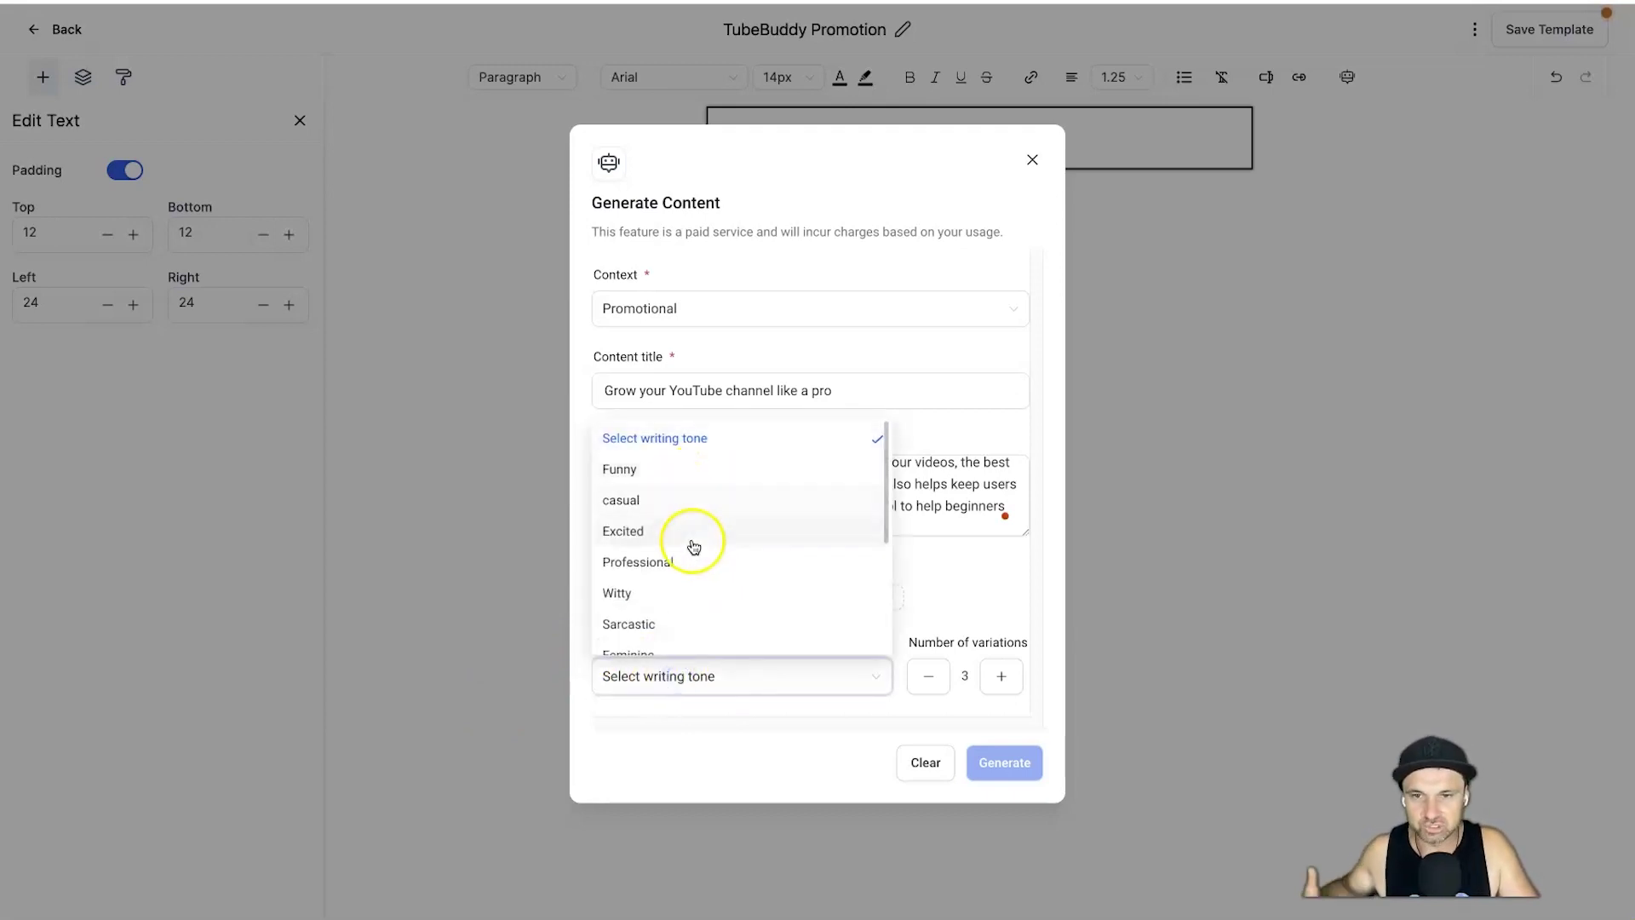
scroll(694, 570, "down", 2)
scroll(697, 571, "down", 1)
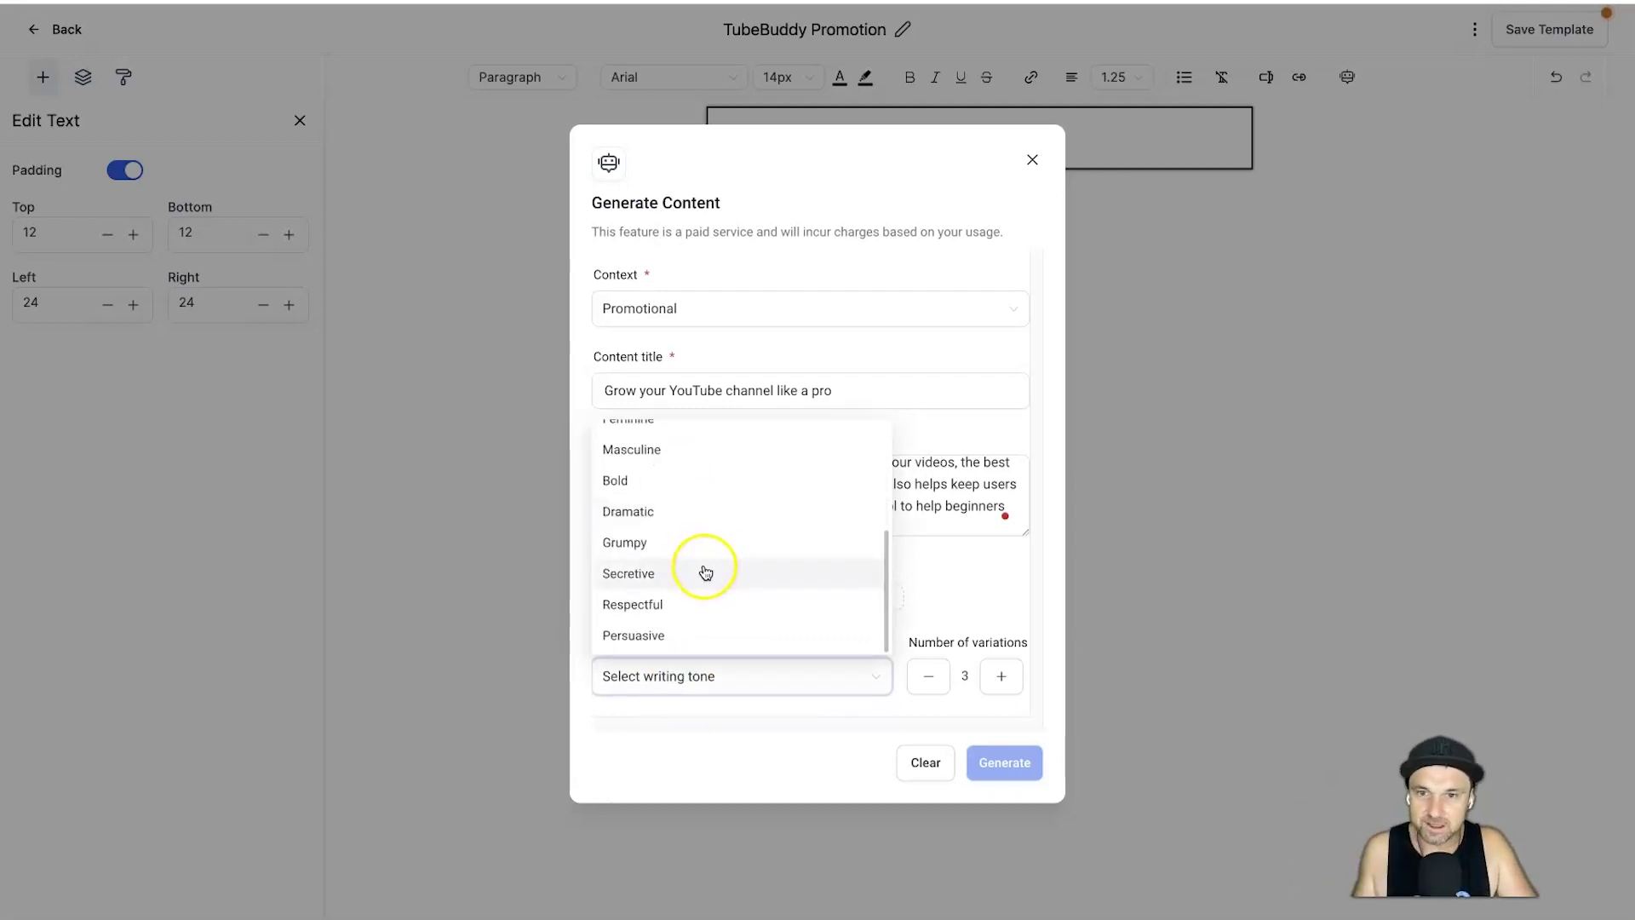
left_click(677, 637)
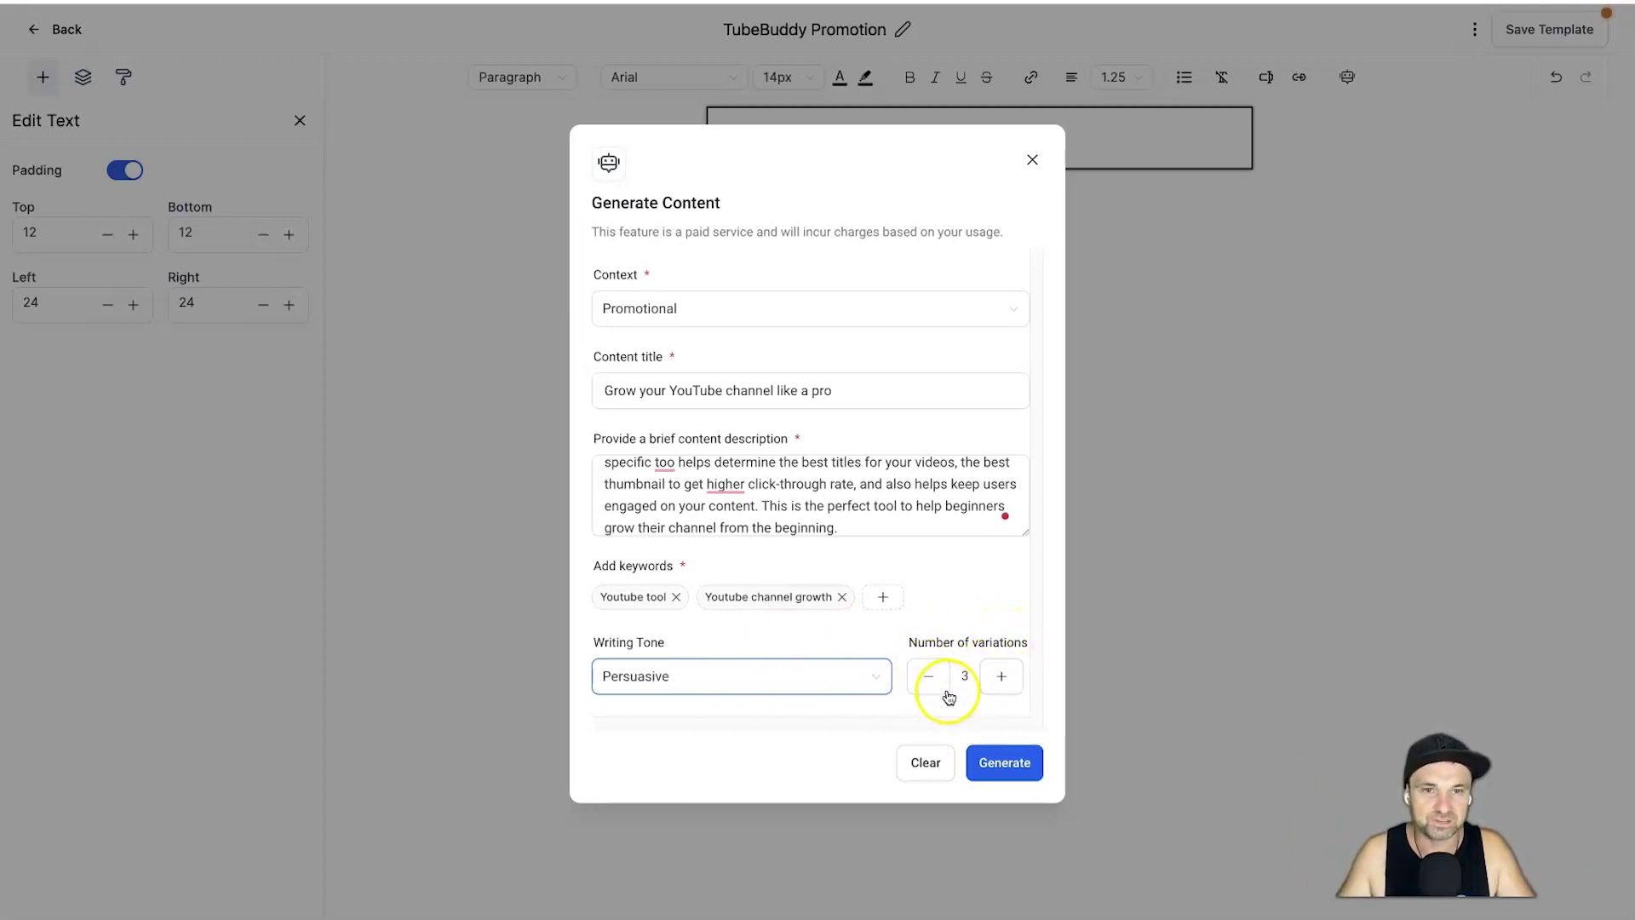
left_click(1016, 760)
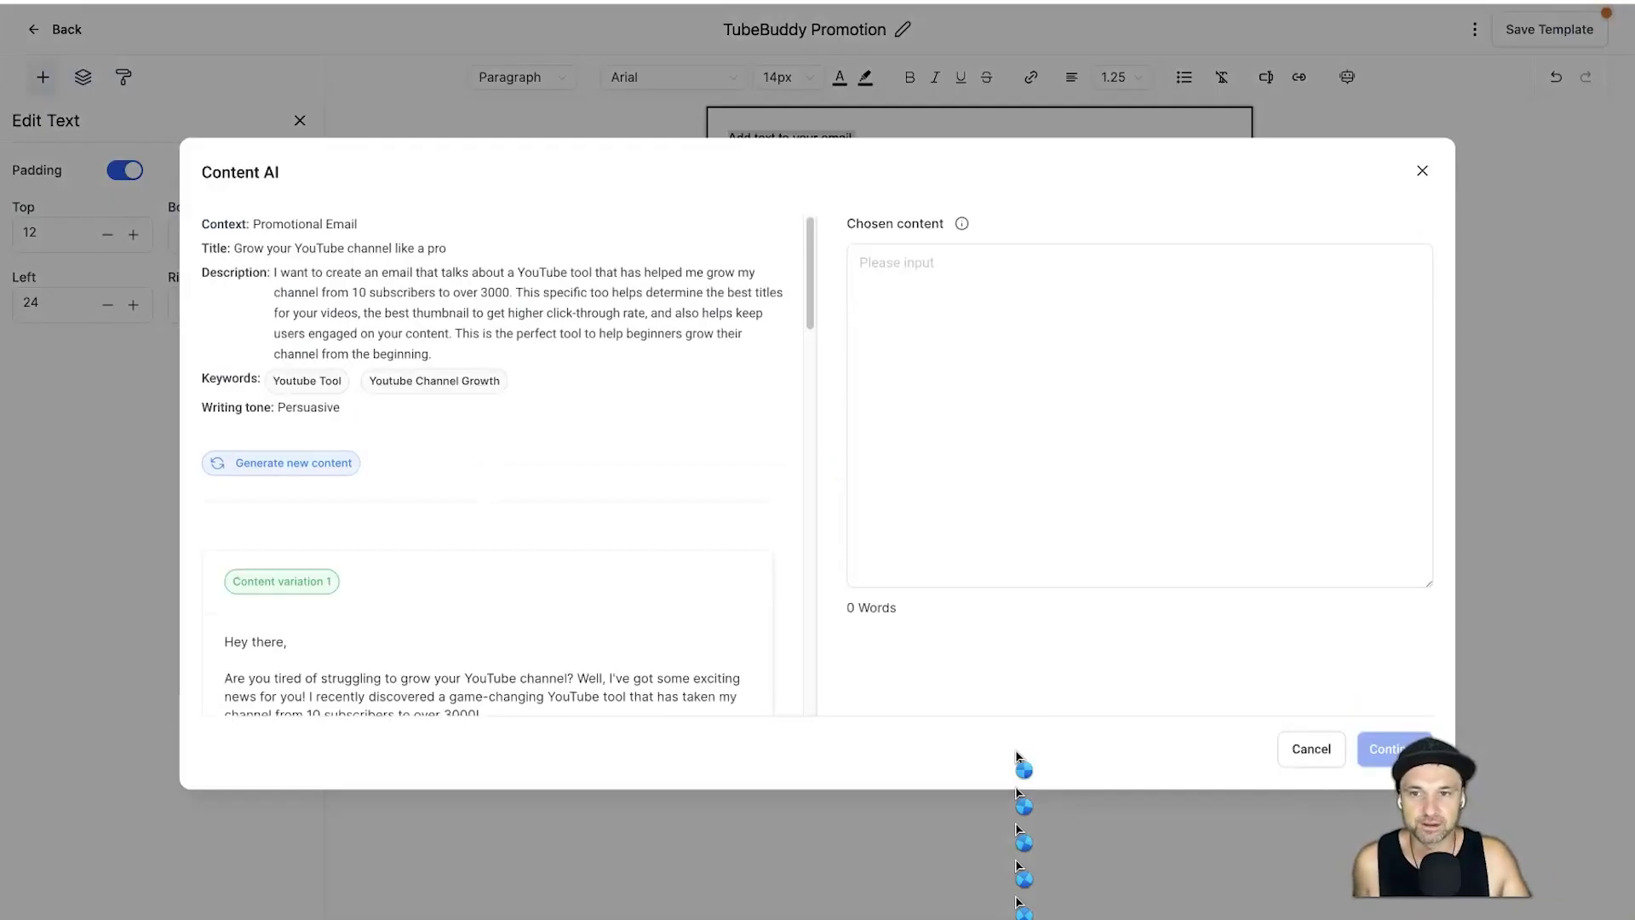
- Copy Content variation 2 into the chosen content and insert it into the email
scroll(602, 548, "down", 12)
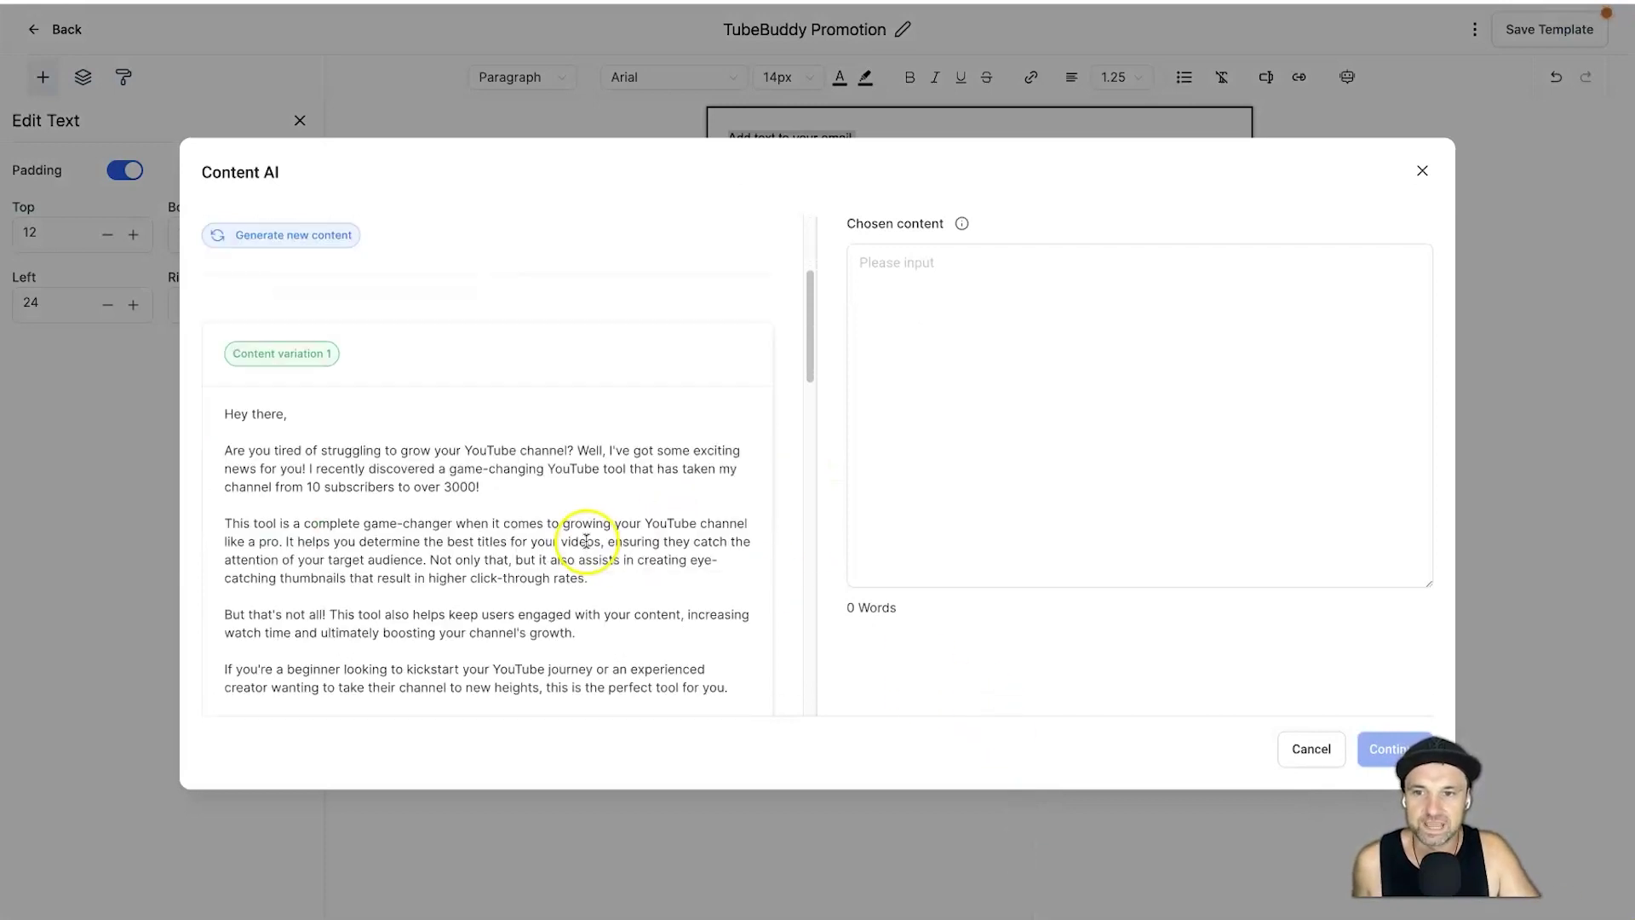
scroll(452, 508, "down", 8)
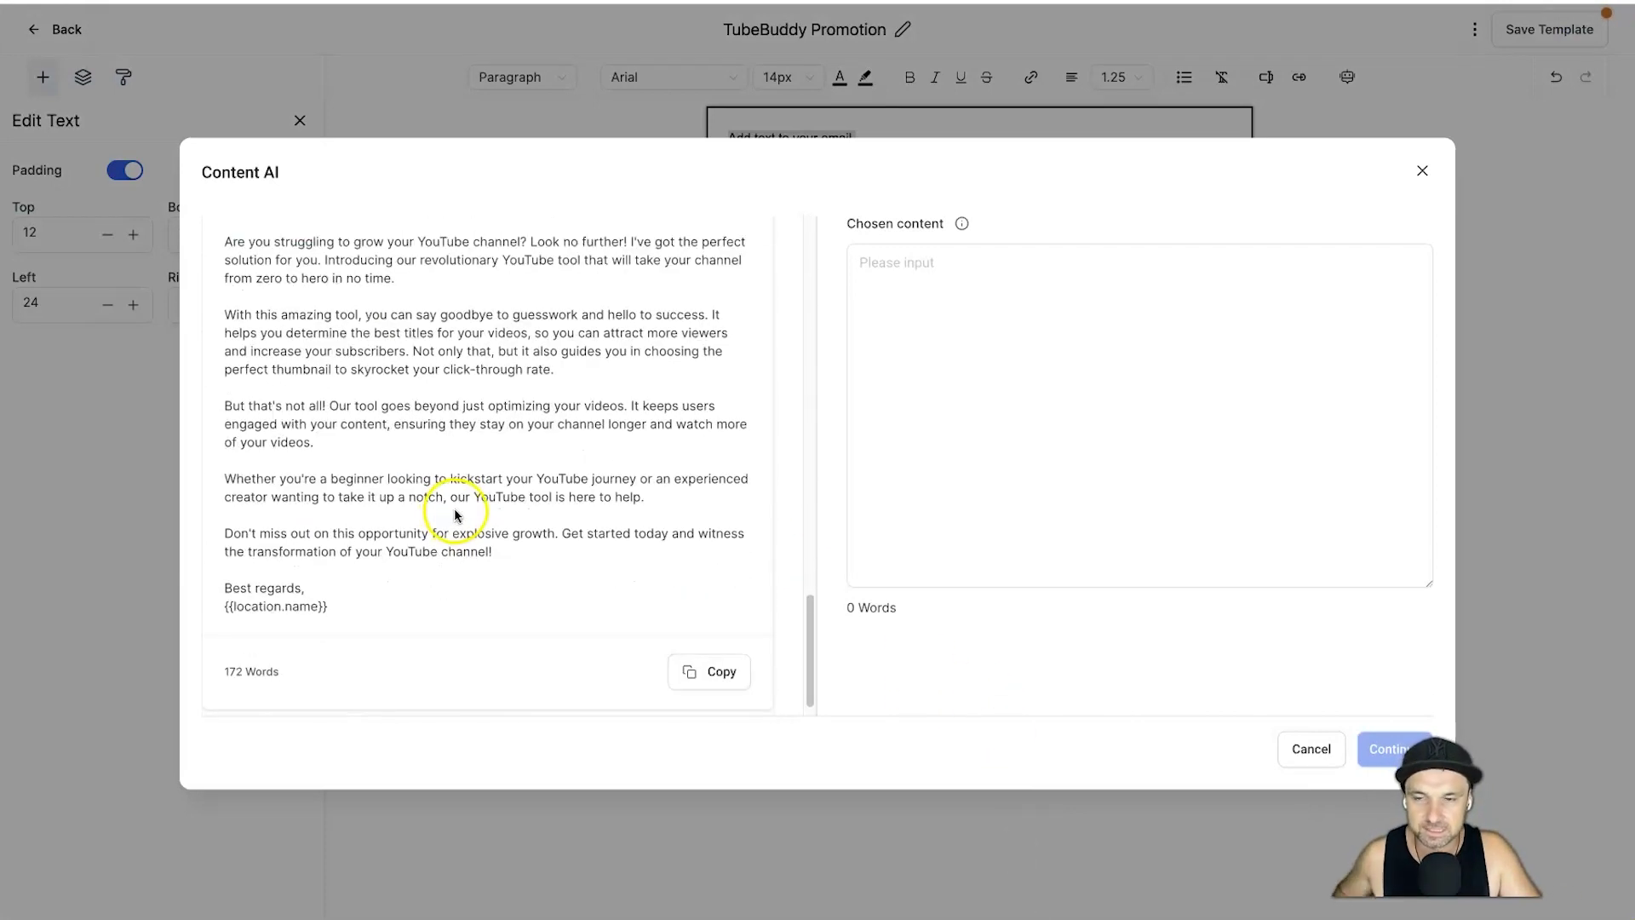
scroll(460, 509, "up", 10)
scroll(460, 509, "up", 4)
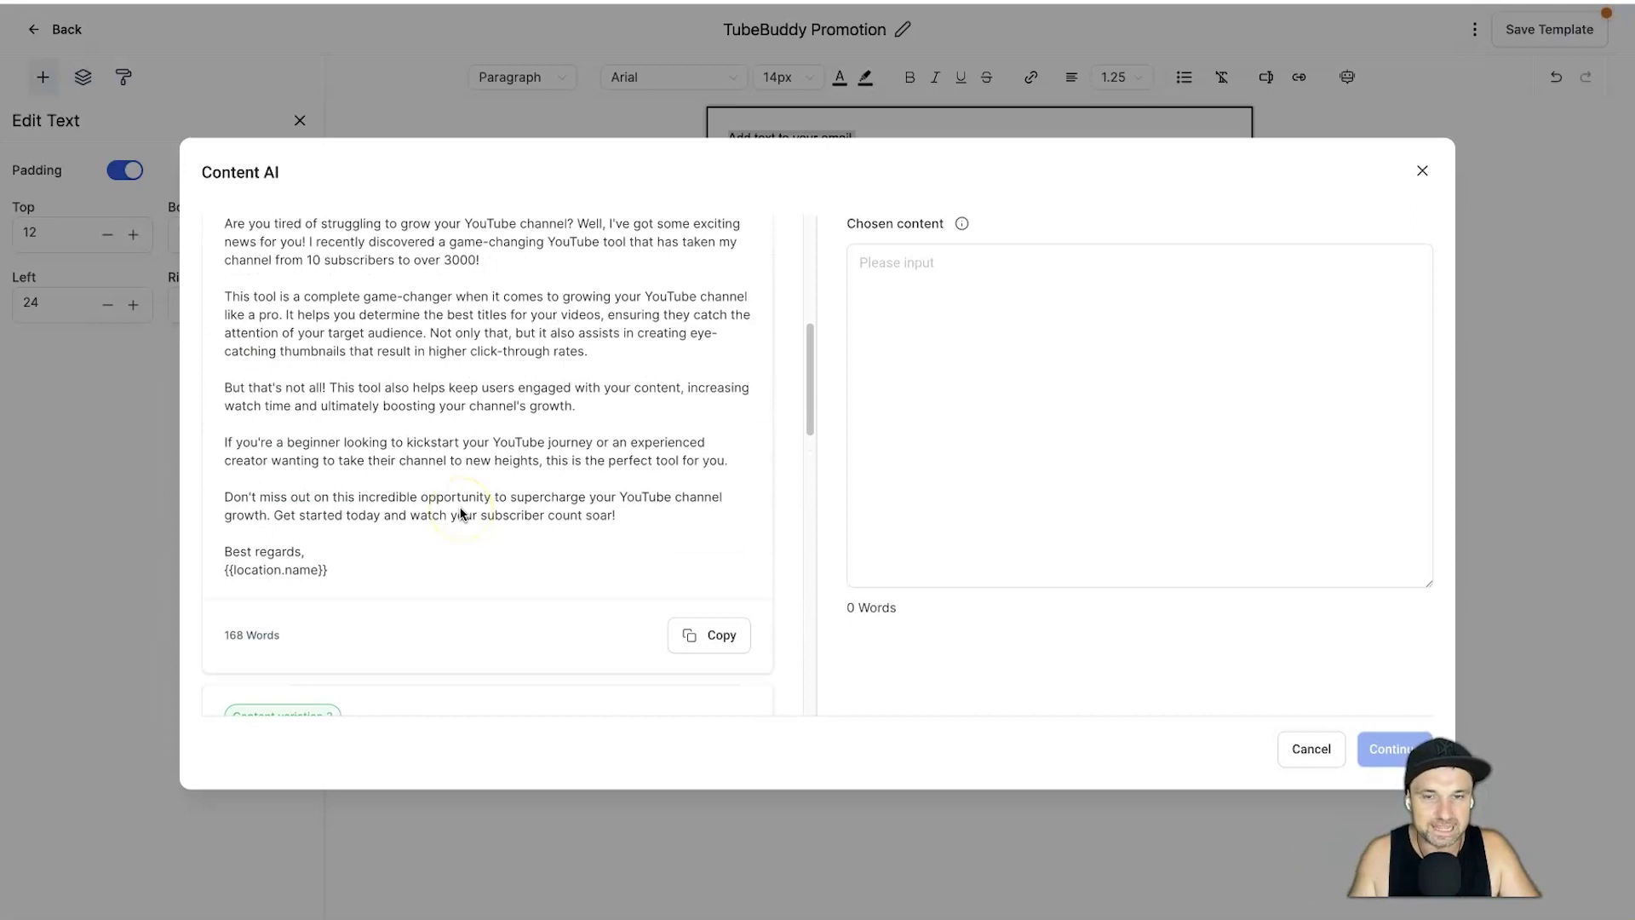
scroll(460, 511, "up", 2)
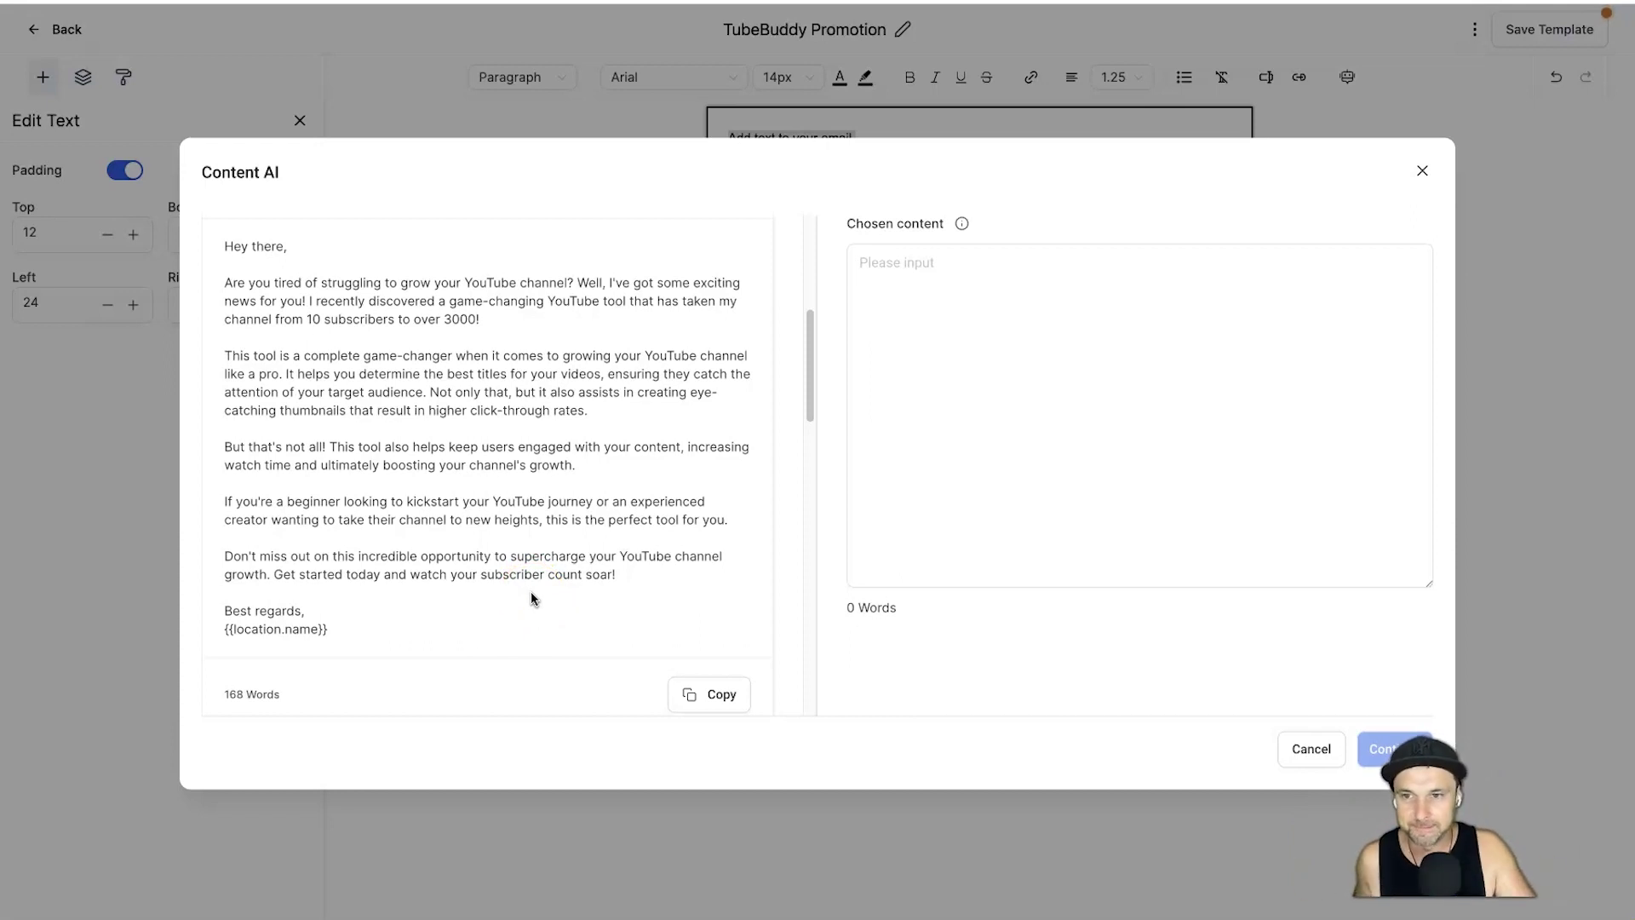
scroll(530, 591, "down", 5)
scroll(517, 582, "down", 8)
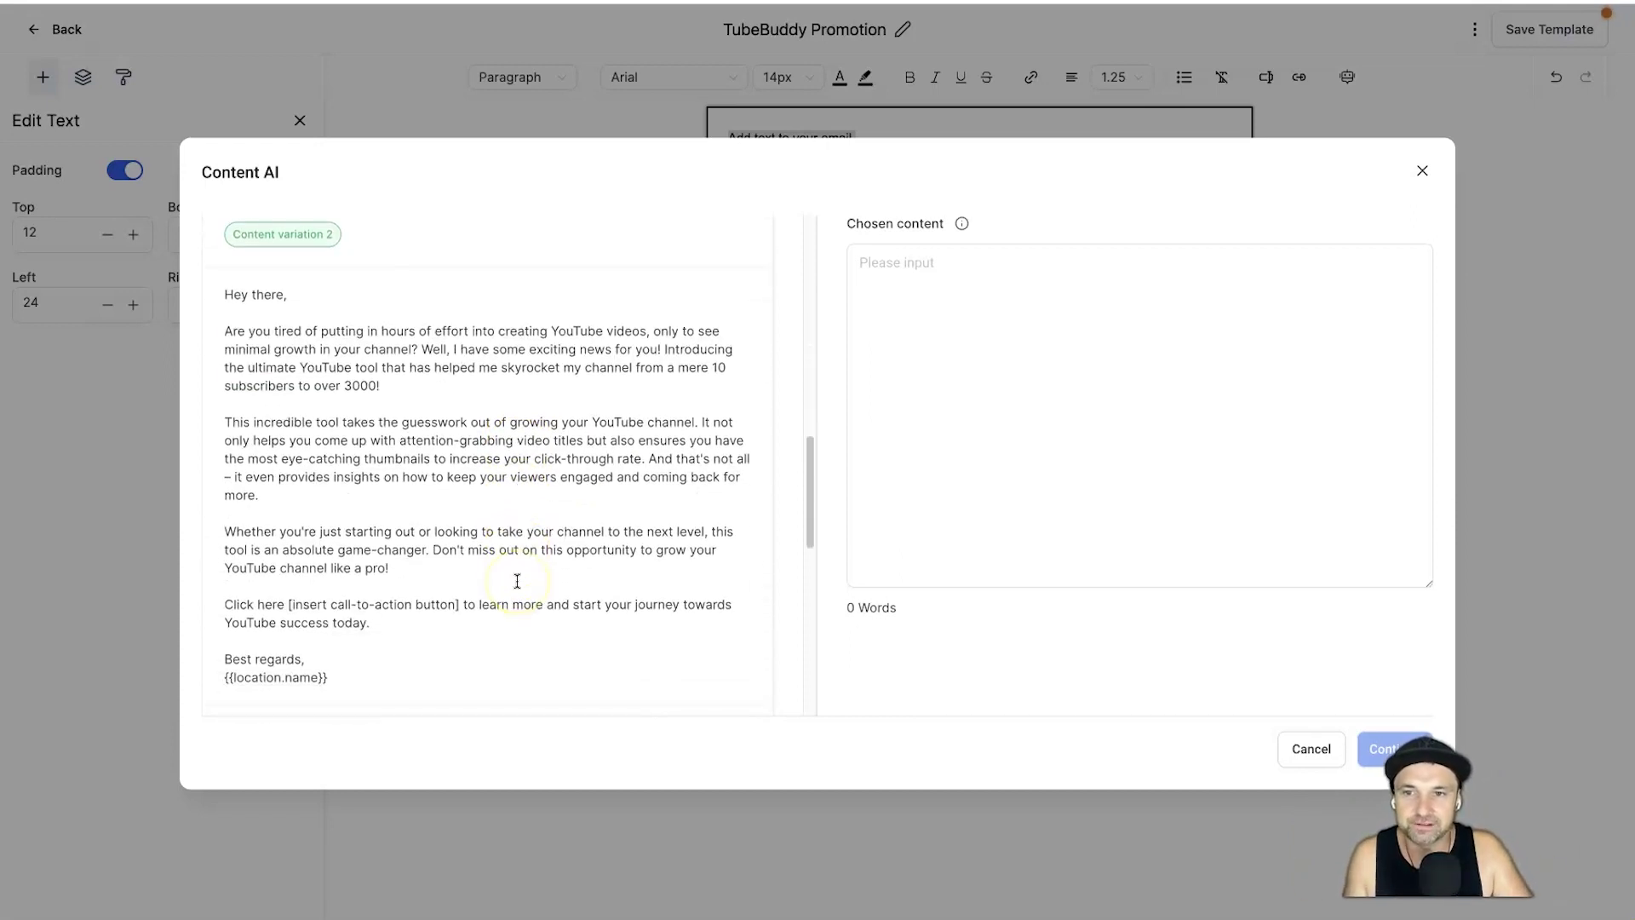
scroll(516, 572, "up", 8)
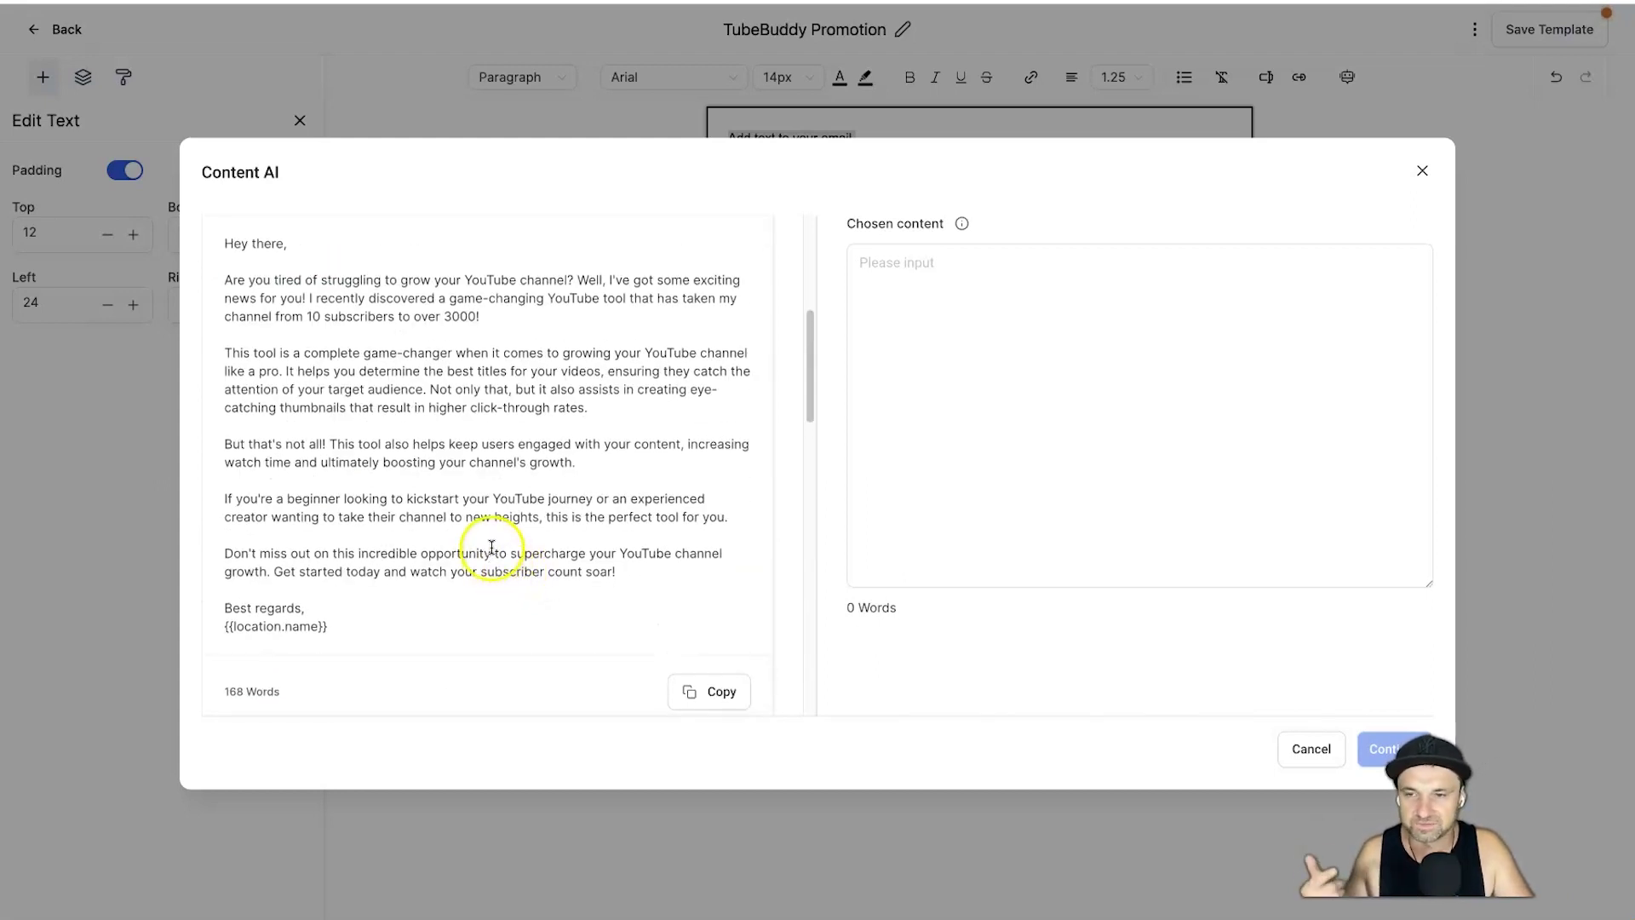
scroll(464, 520, "up", 1)
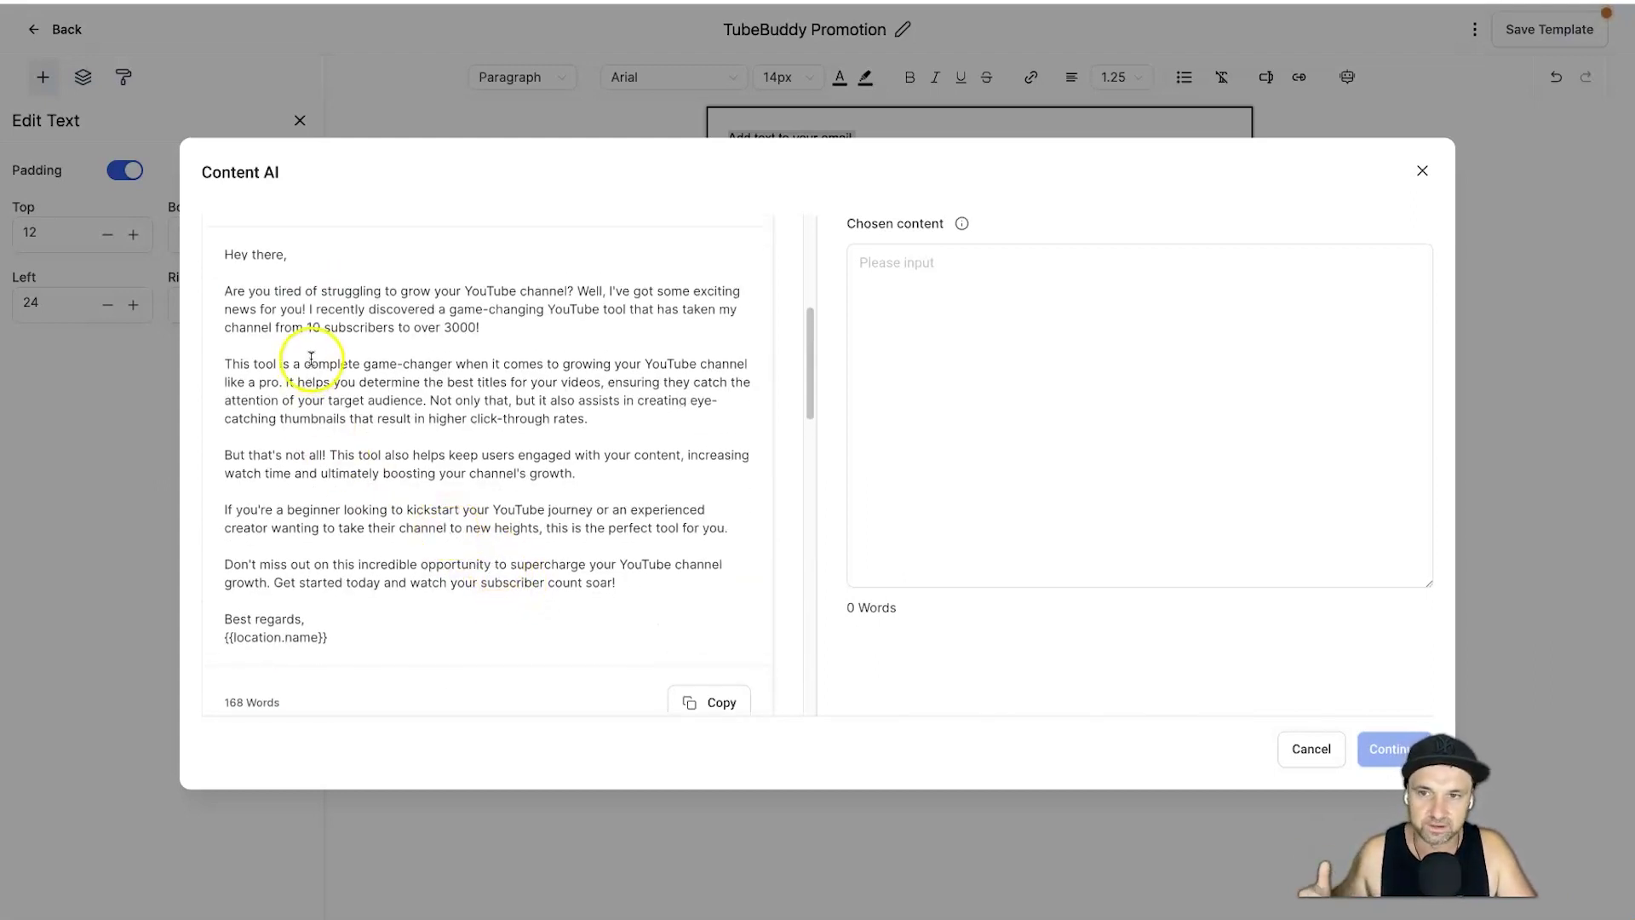
scroll(602, 562, "down", 5)
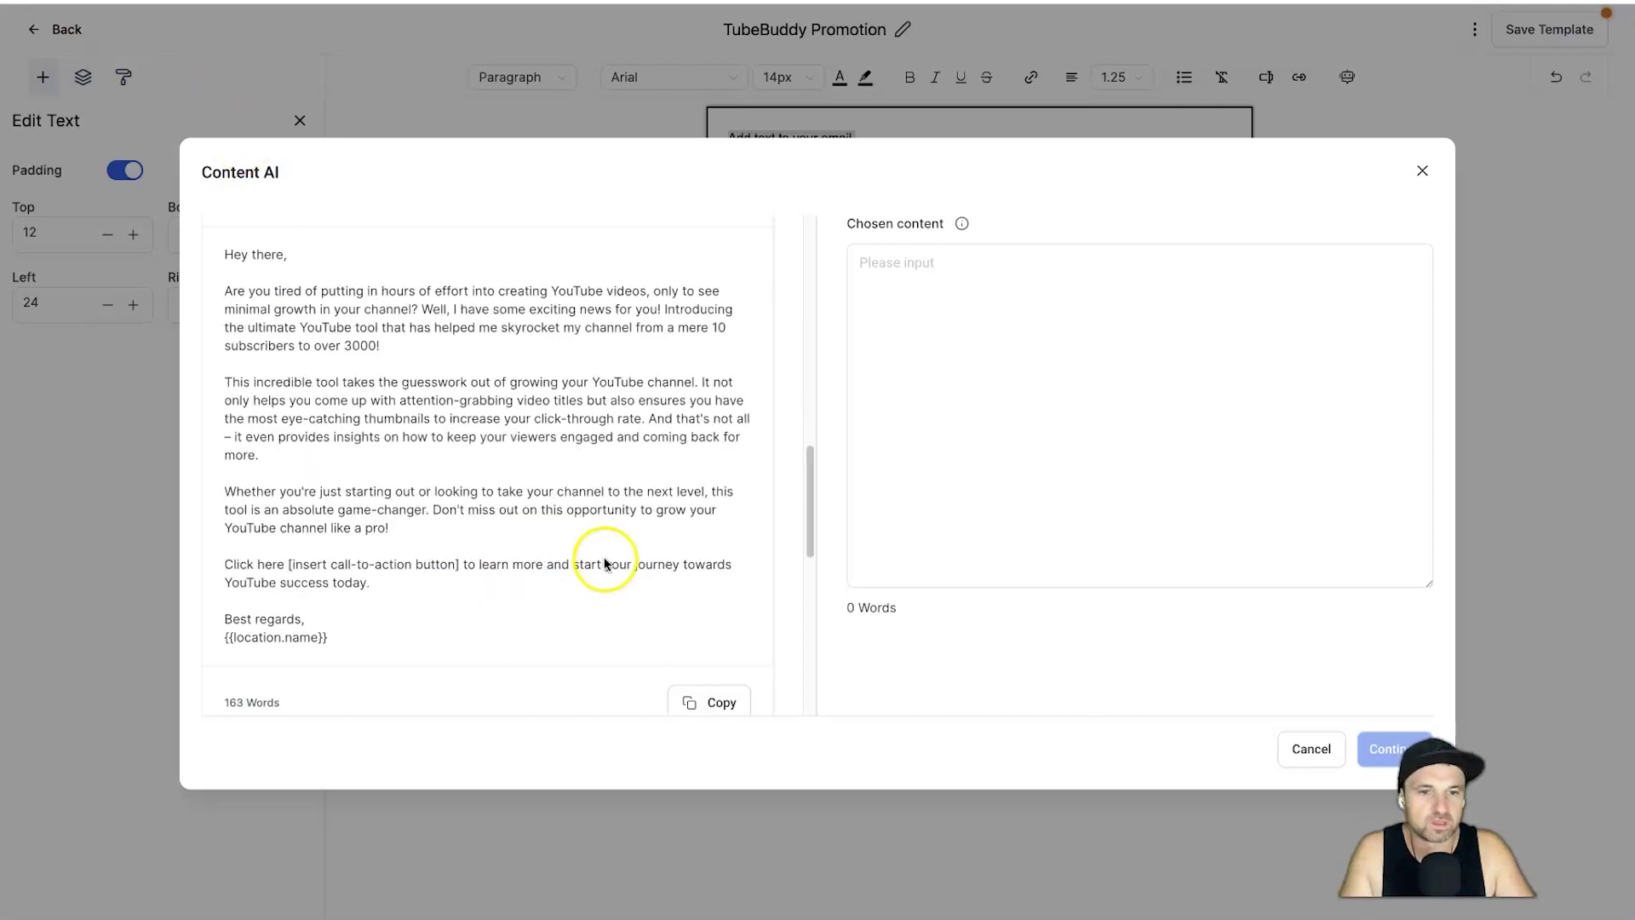
scroll(493, 298, "up", 10)
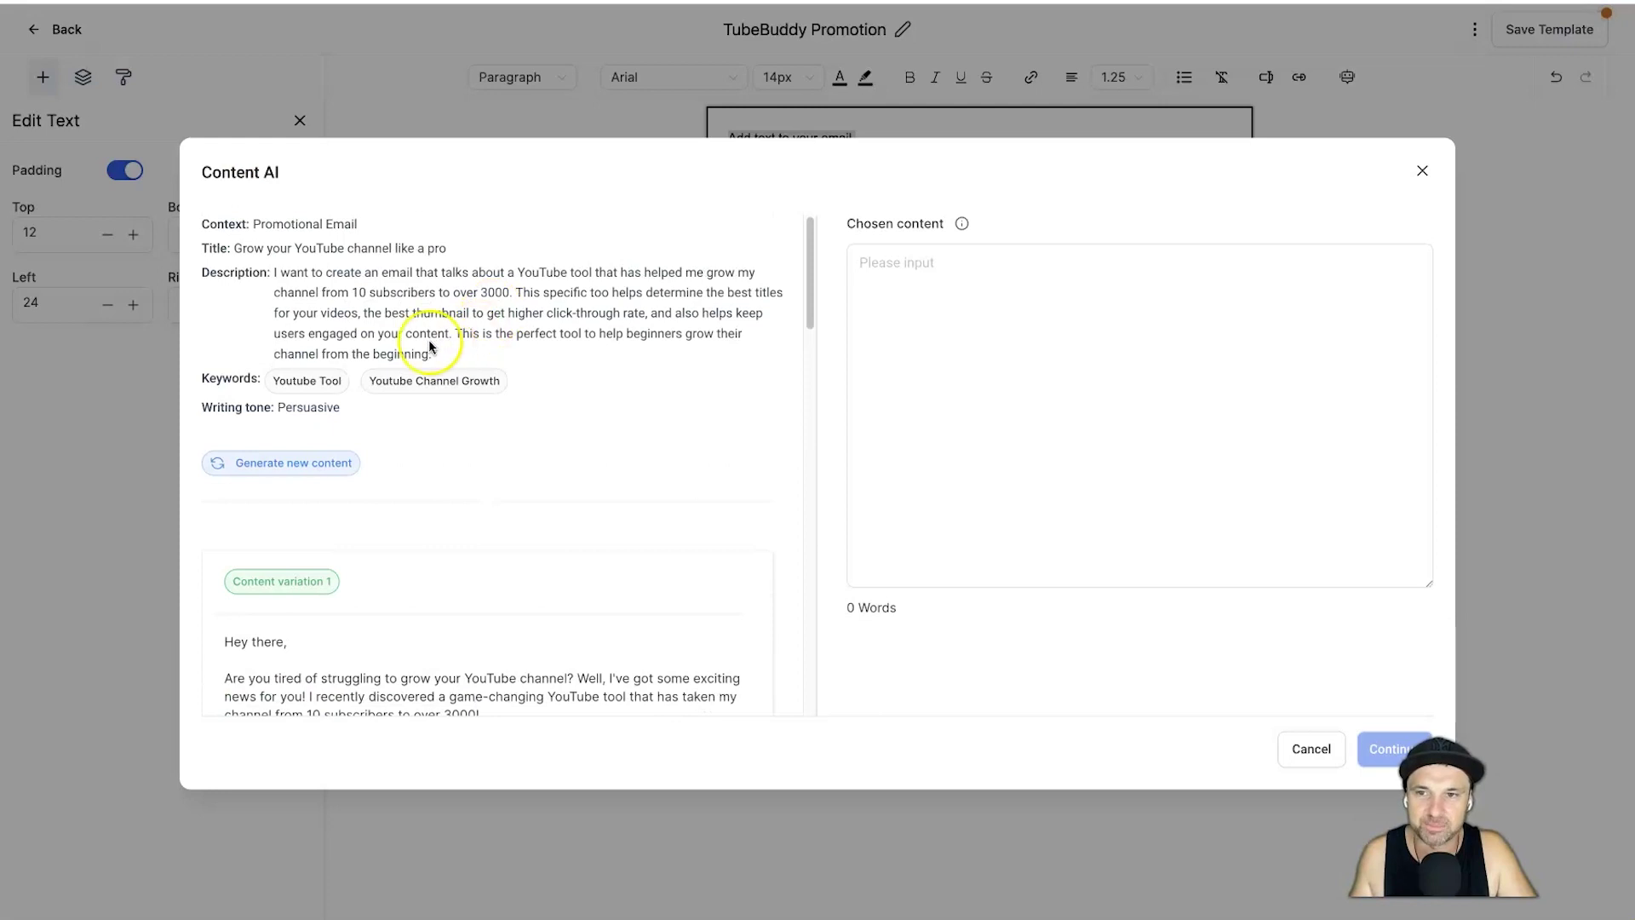
scroll(421, 345, "down", 1)
scroll(477, 511, "down", 5)
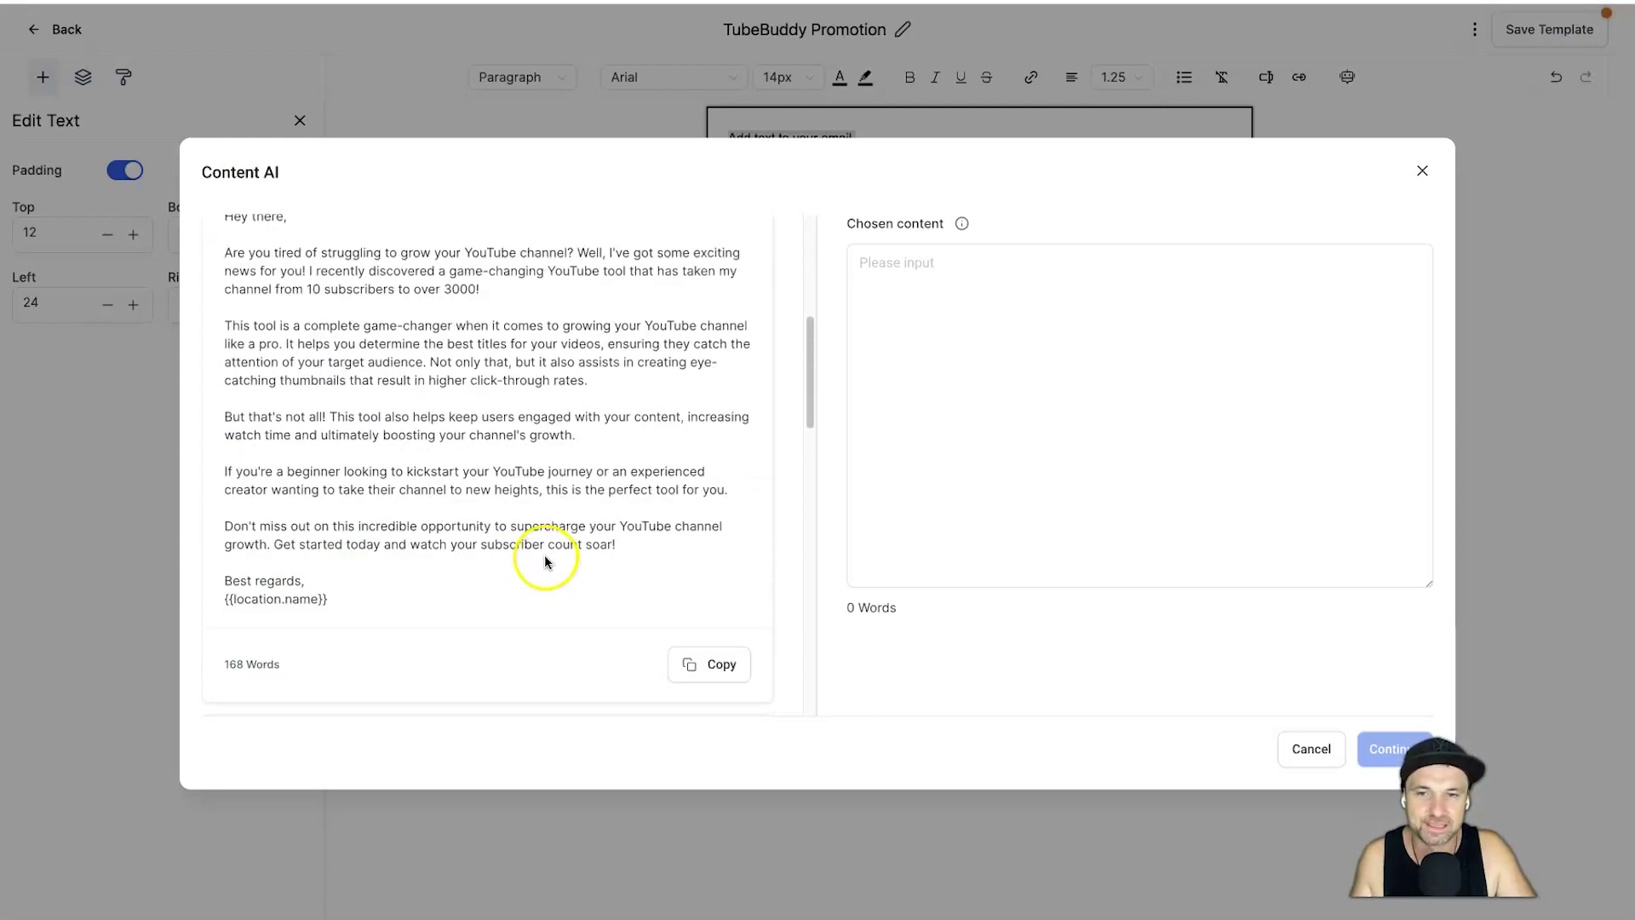
scroll(545, 554, "down", 1)
scroll(543, 558, "down", 5)
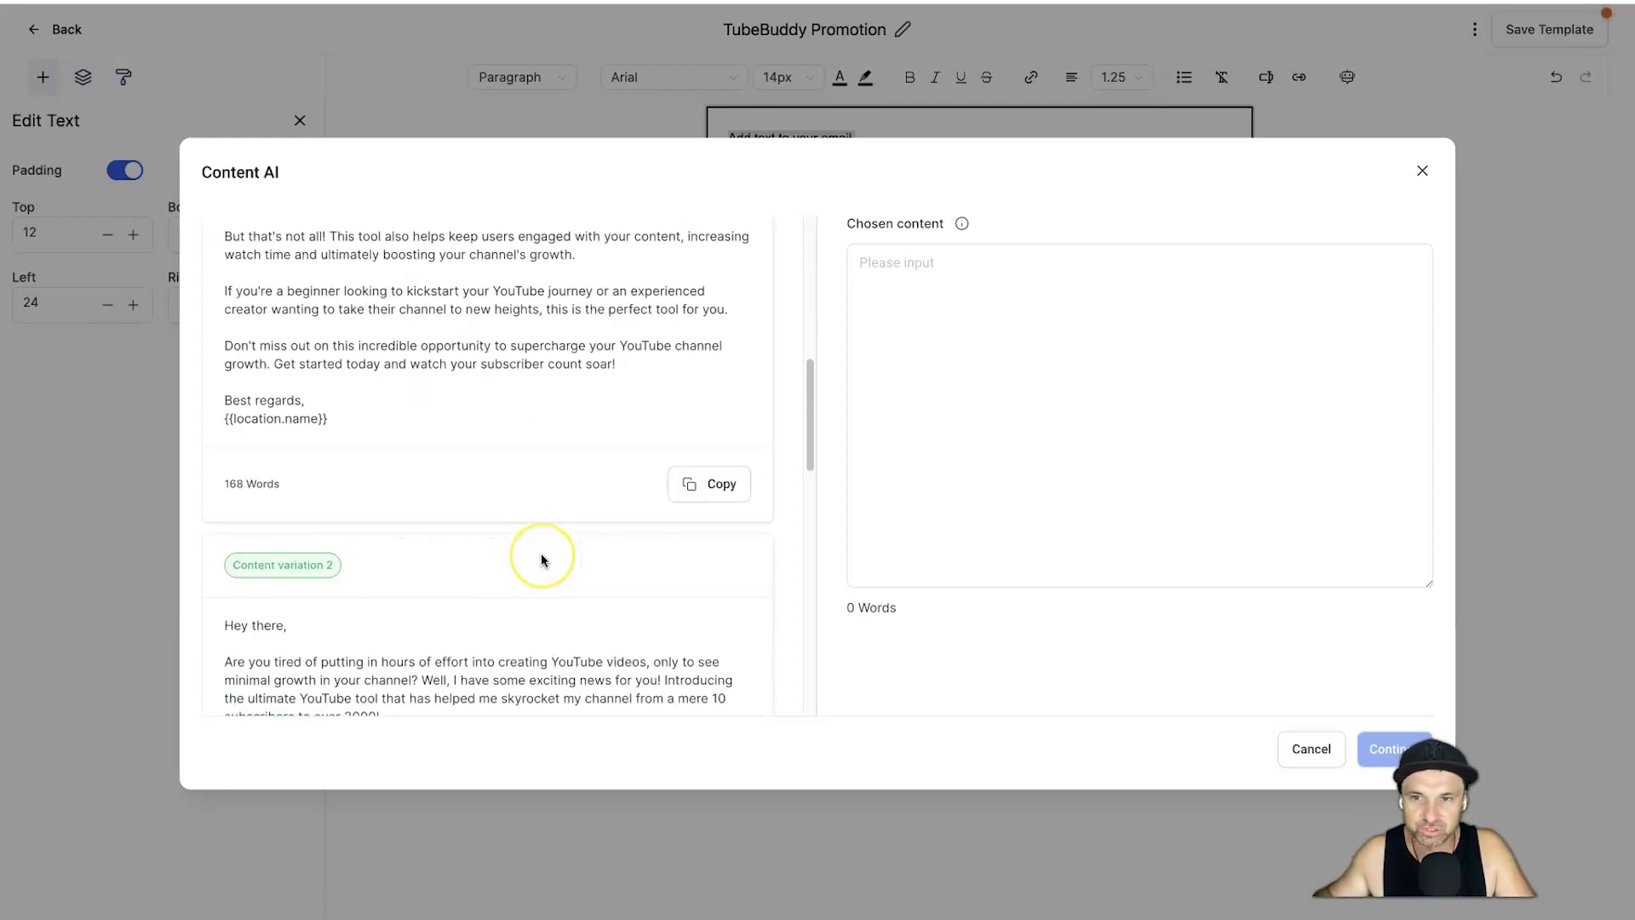
scroll(540, 557, "down", 4)
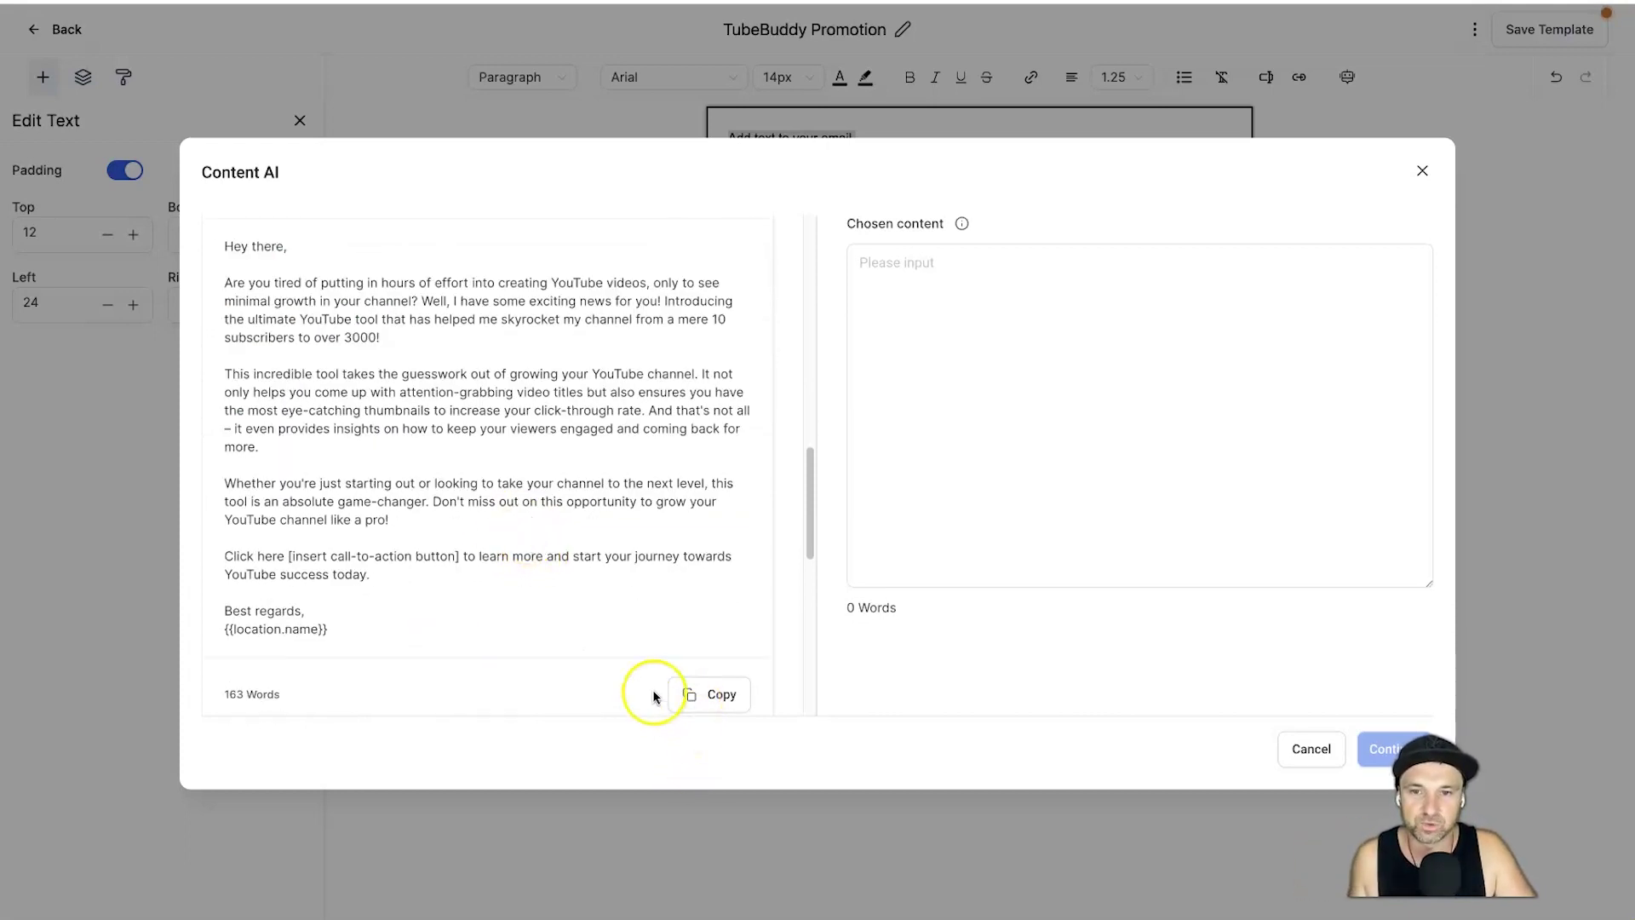
left_click(721, 695)
scroll(1329, 490, "down", 1)
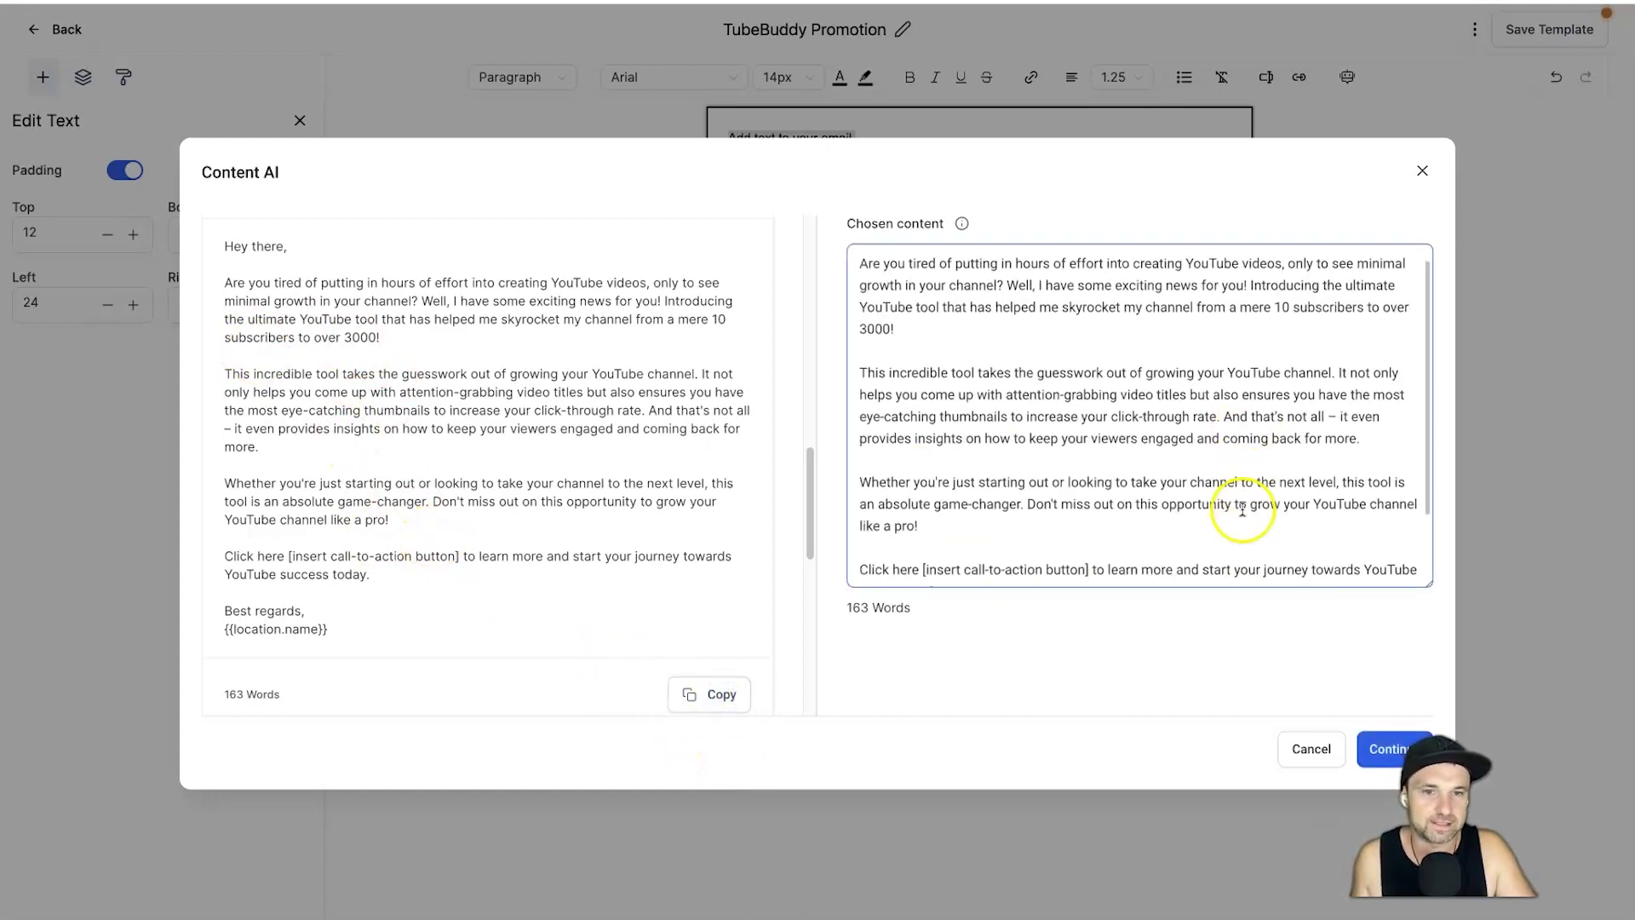
left_click(1394, 739)
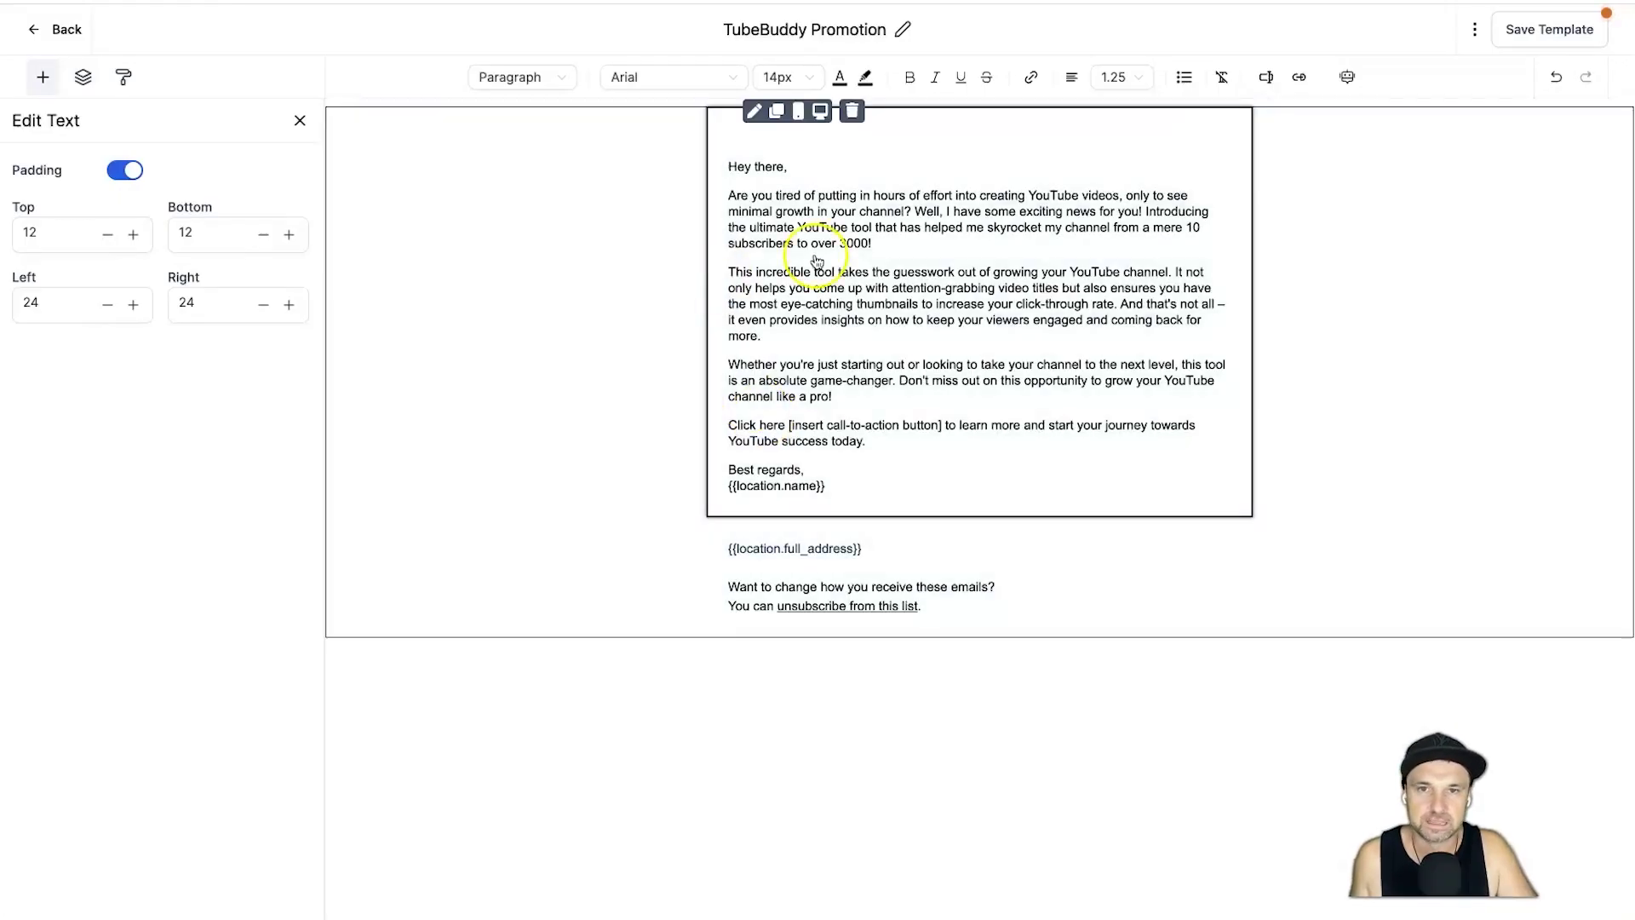
- Remove the blank first line and enlarge all email text to 18px
left_click(730, 166)
key("BackSpace")
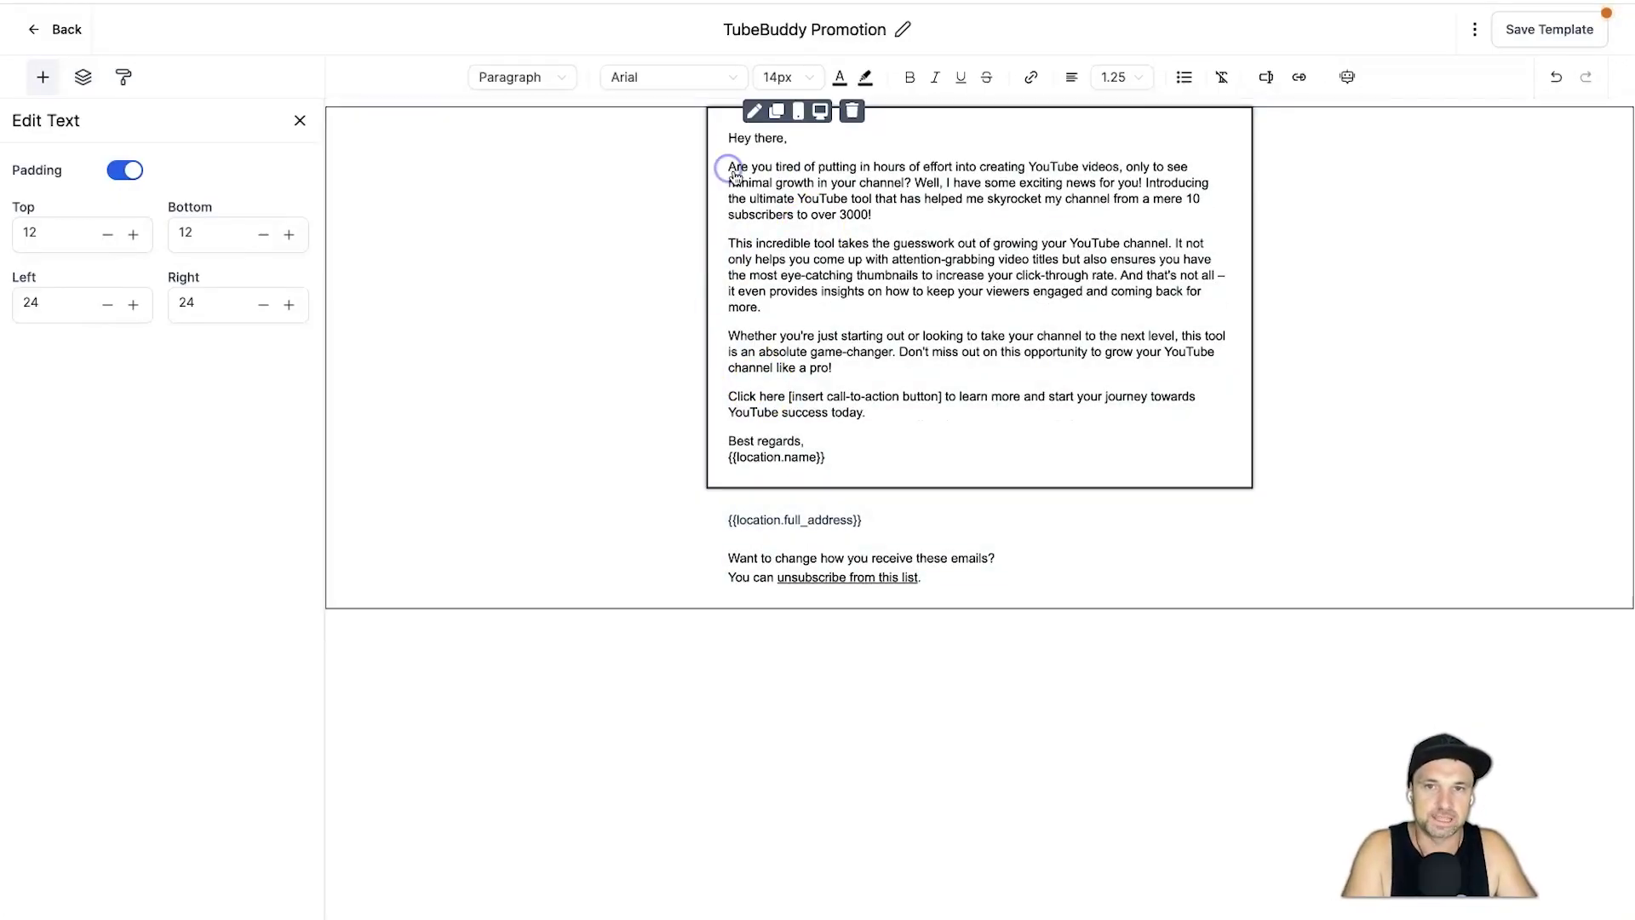
left_click_drag(839, 464, 730, 136)
left_click(777, 77)
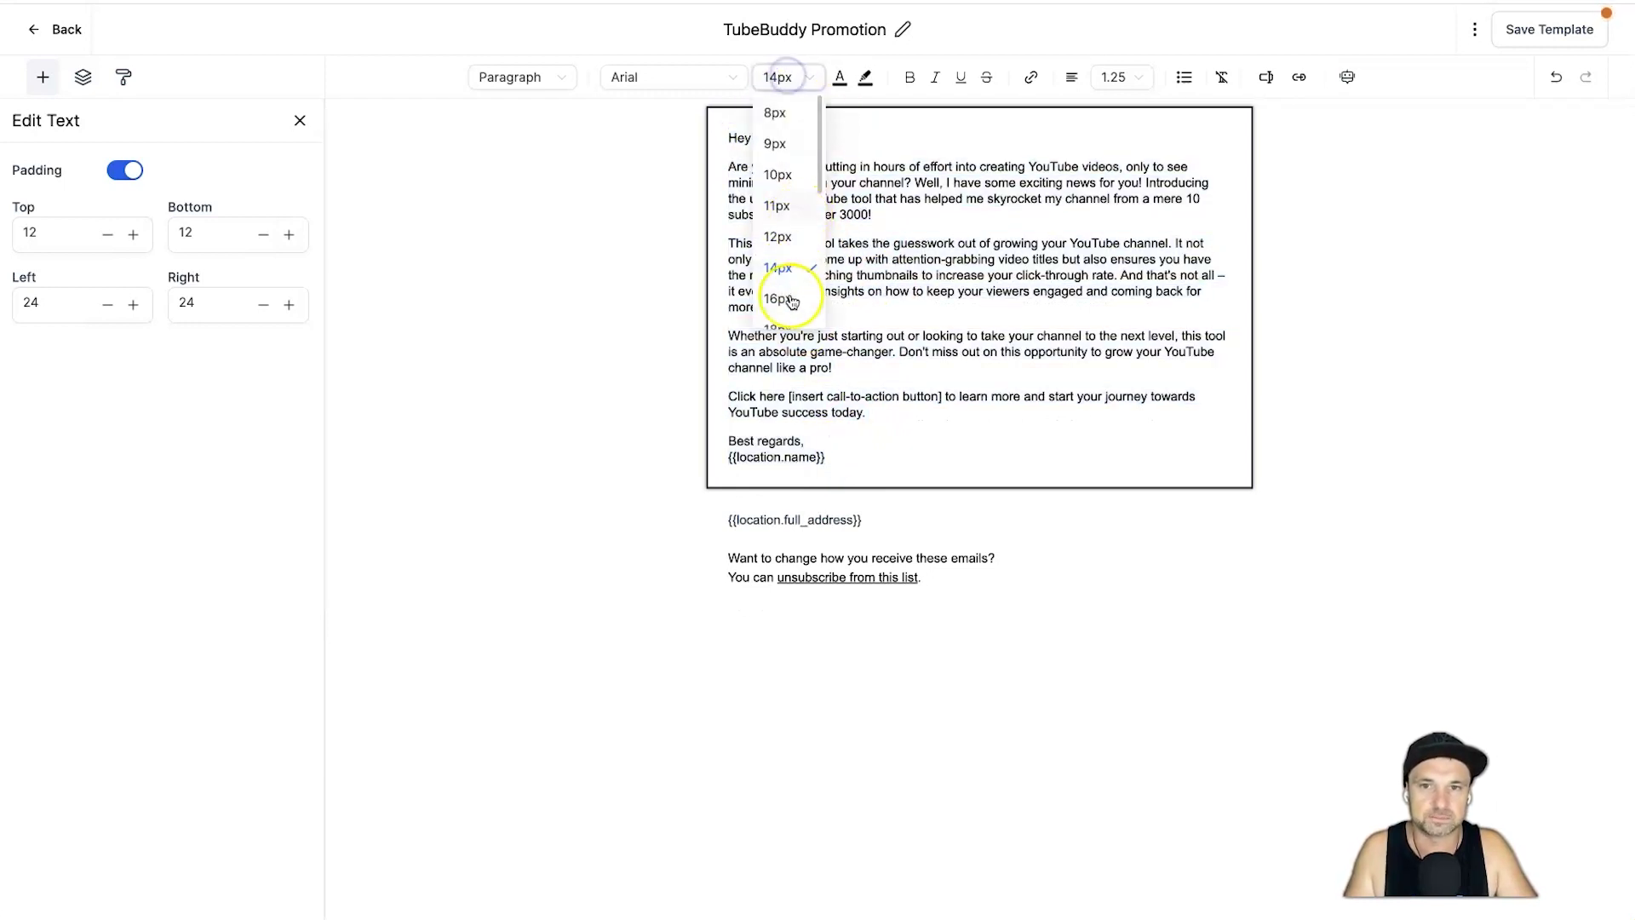
left_click(777, 329)
left_click(905, 281)
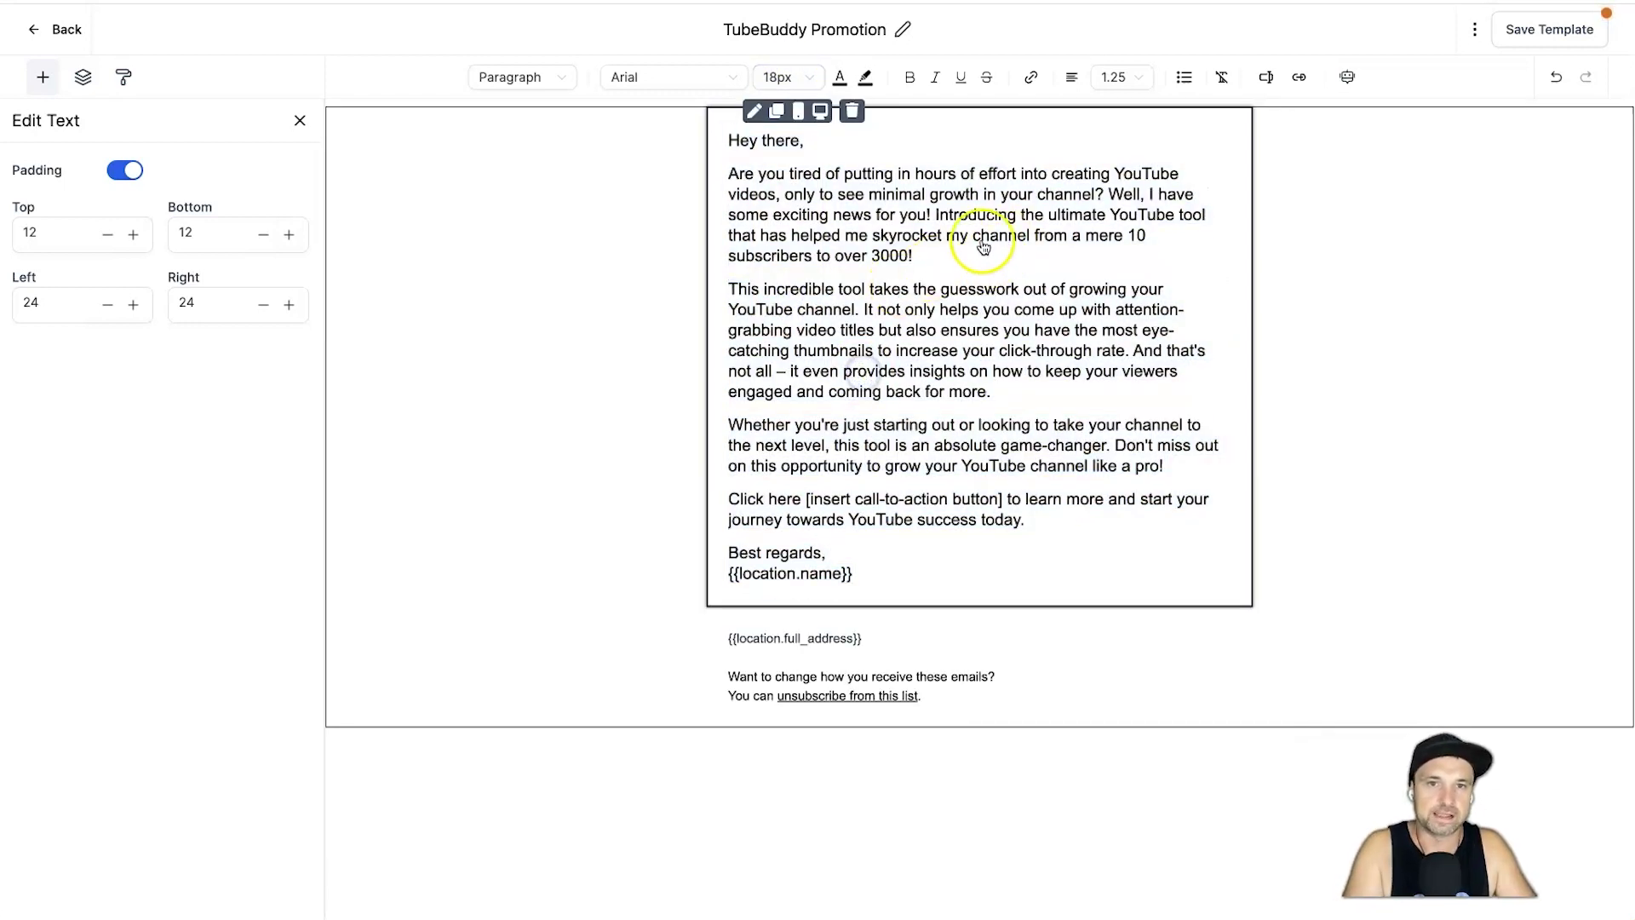
- Break the body into paragraphs at 'Introducing the ultimate', 'It not only helps', 'And that's not all' and 'Don't miss out'
left_click(936, 216)
key("Return")
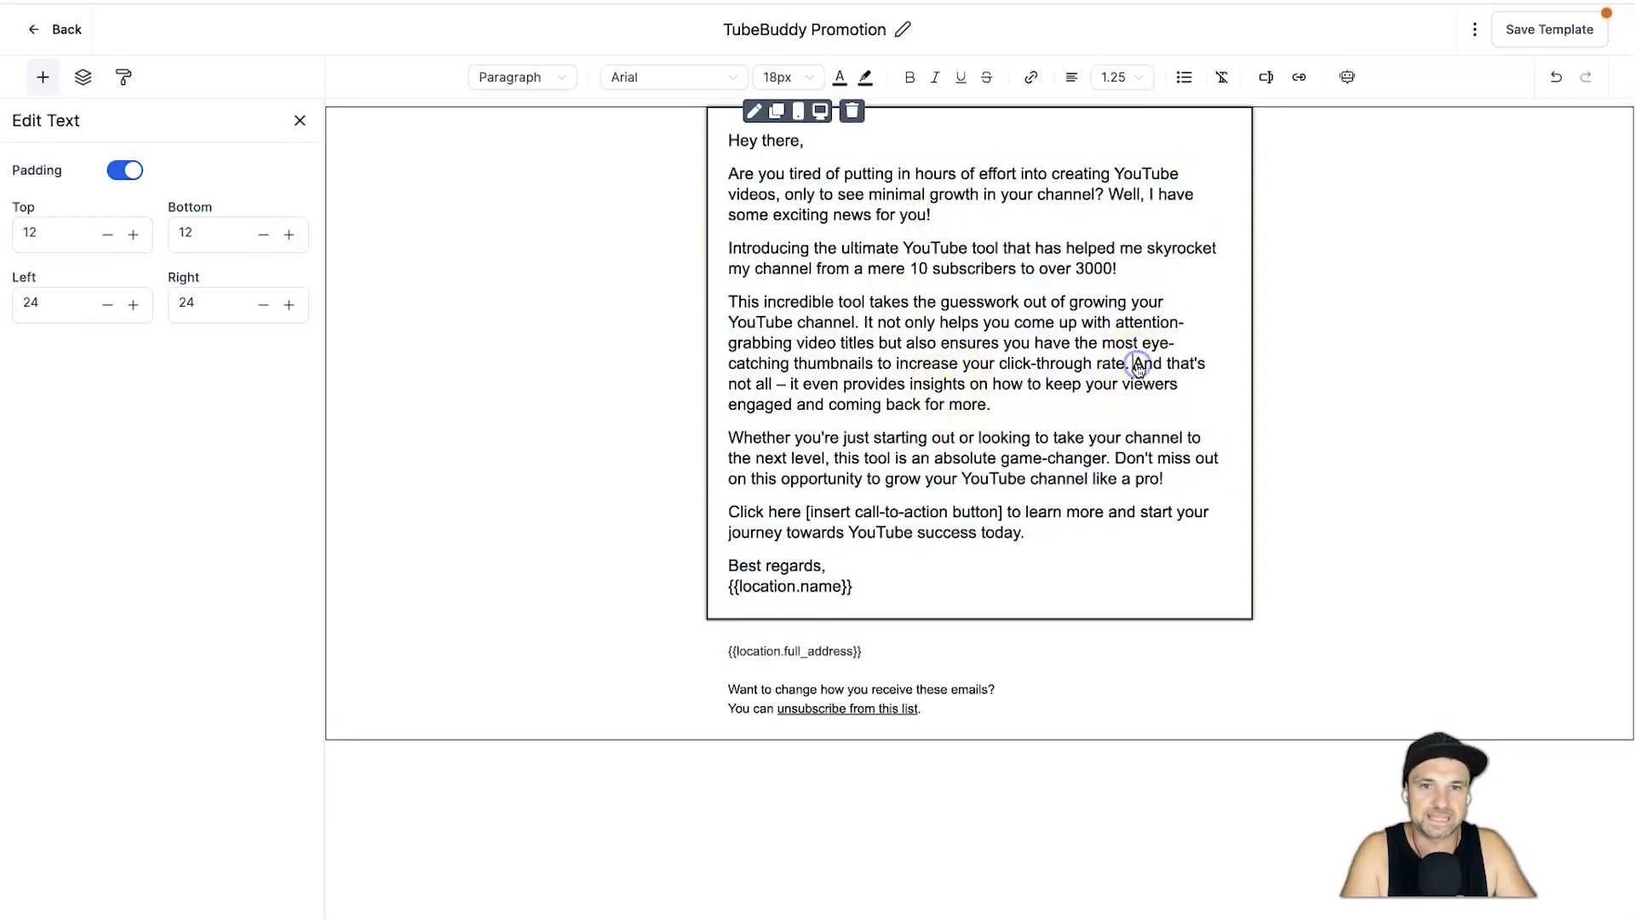
left_click(861, 324)
key("Return")
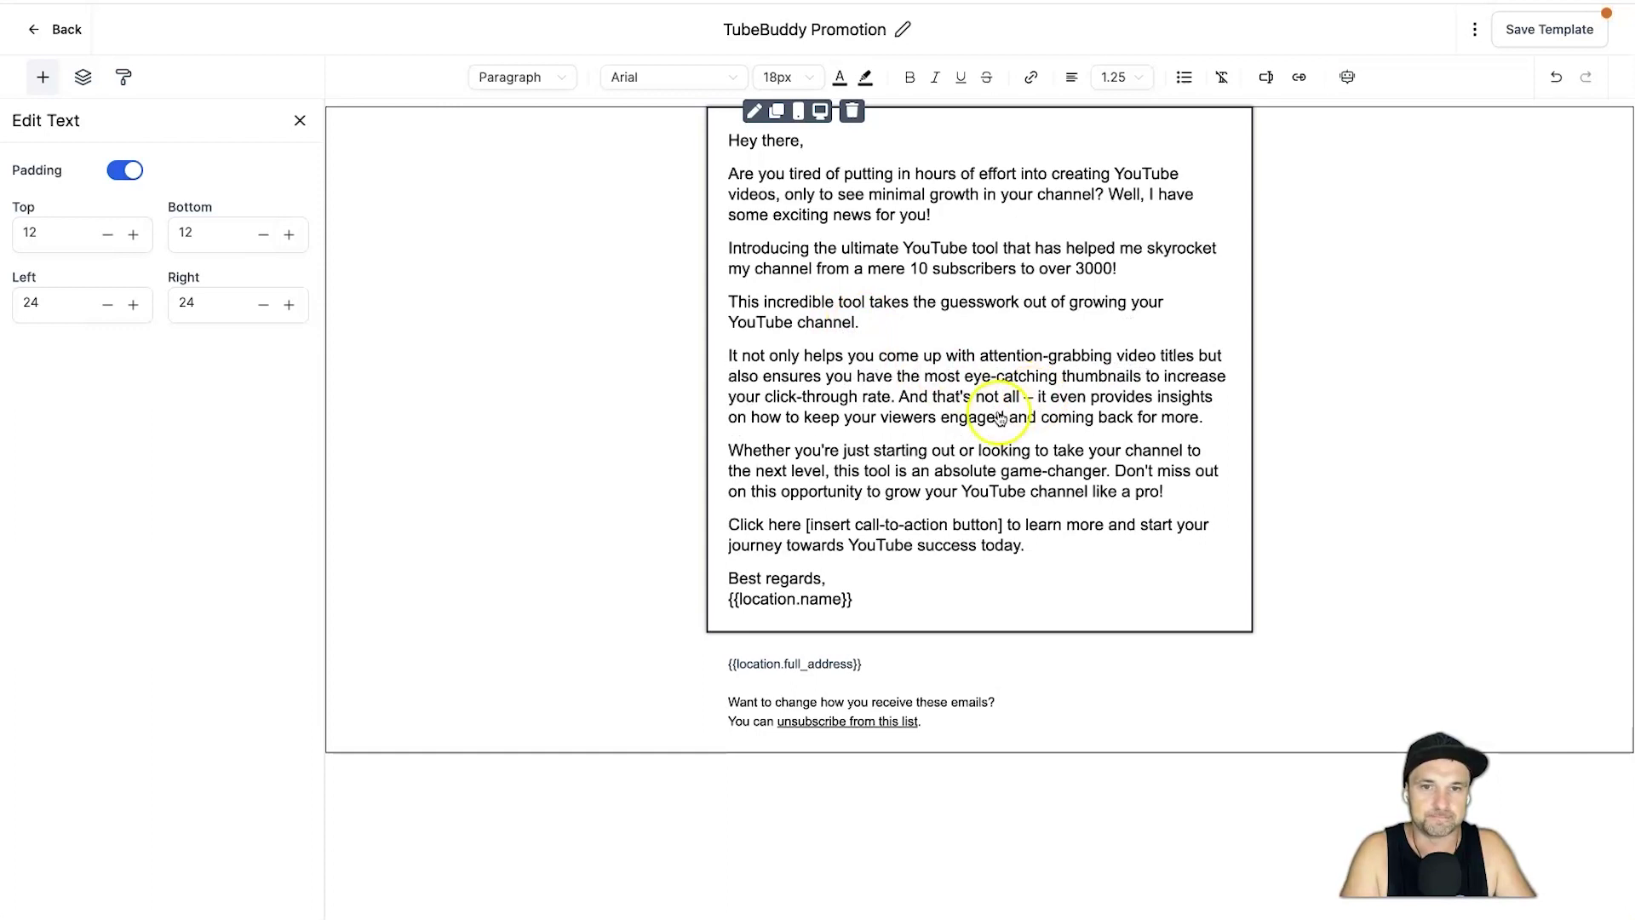
left_click(897, 397)
key("Return")
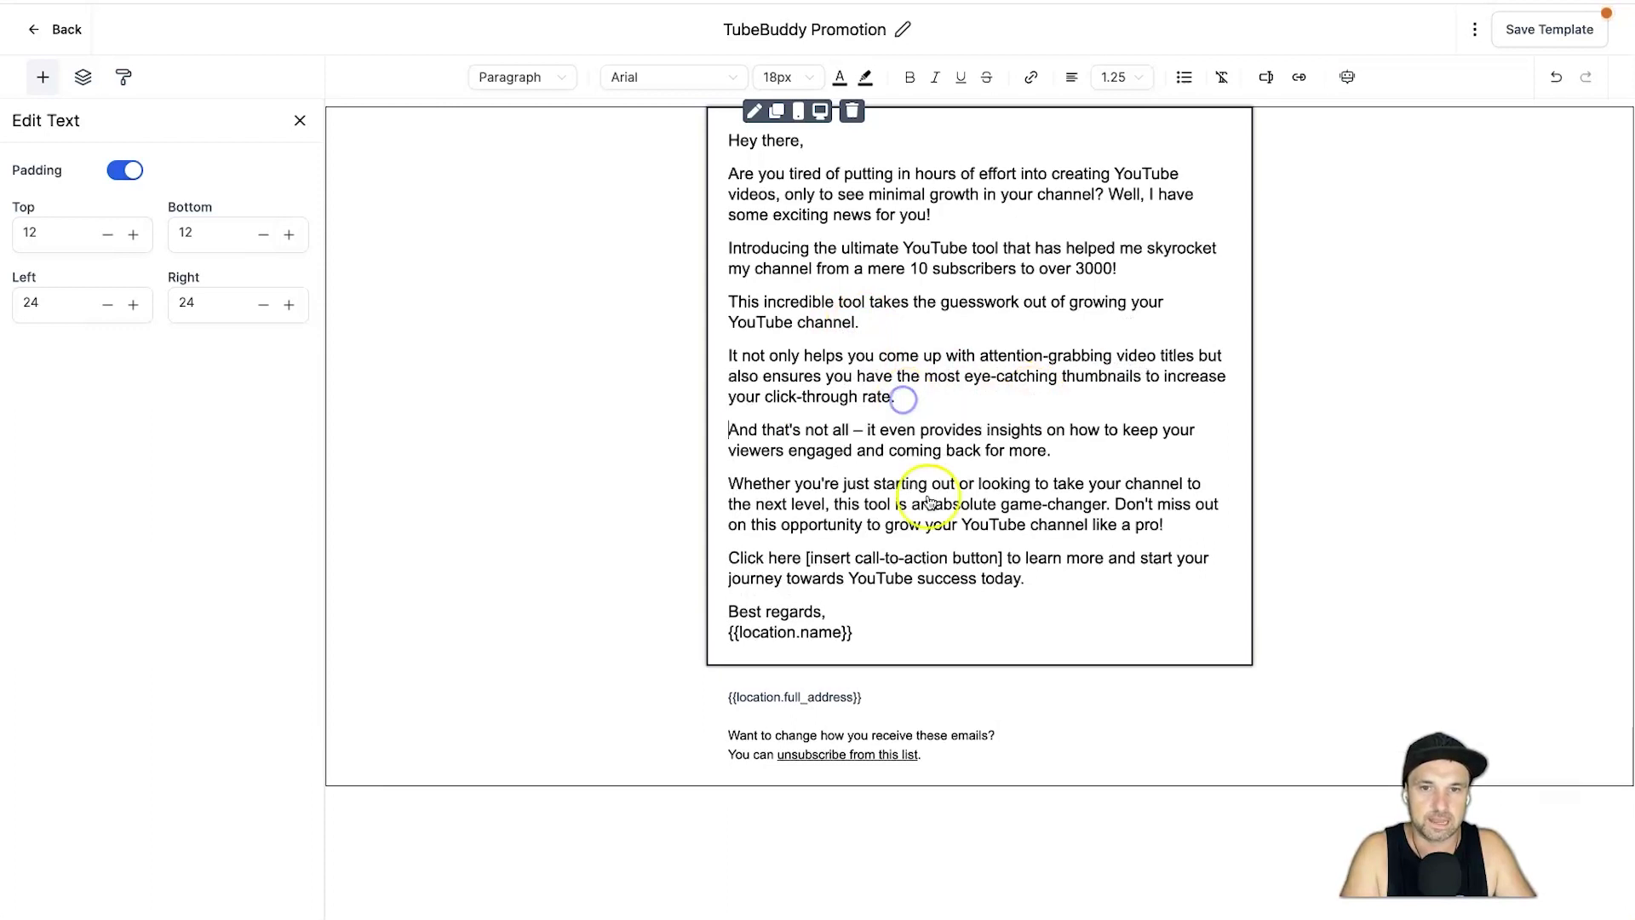
left_click(1114, 506)
key("Return")
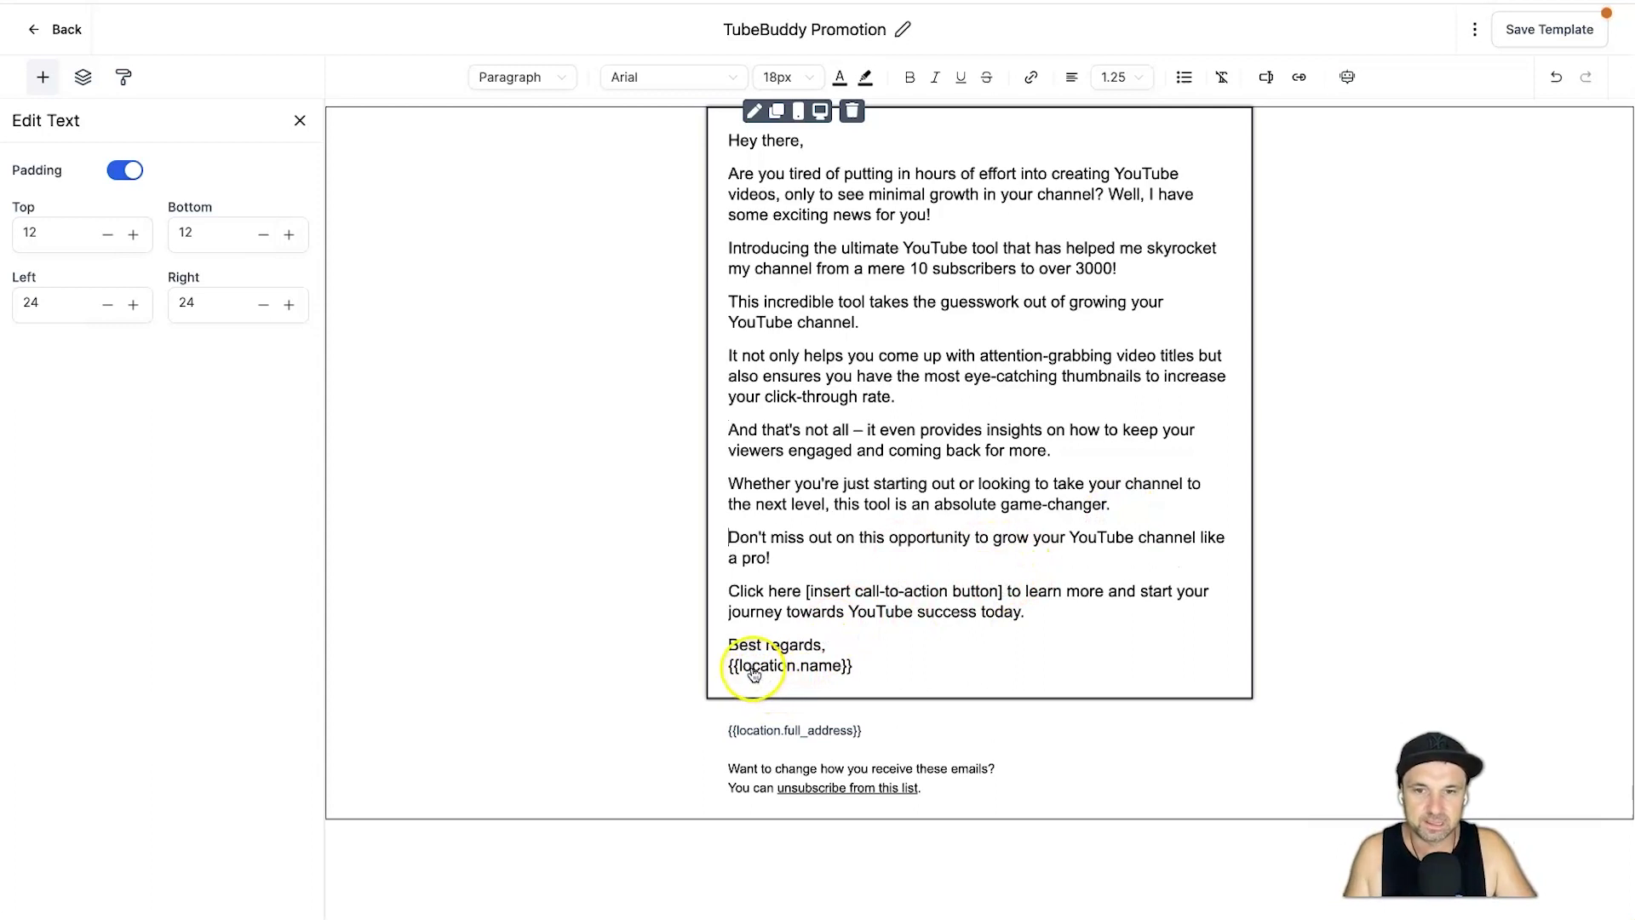
- Replace {{location.name}} in the sign-off with the sender's first name after 'Best regards,'
left_click_drag(862, 675, 767, 673)
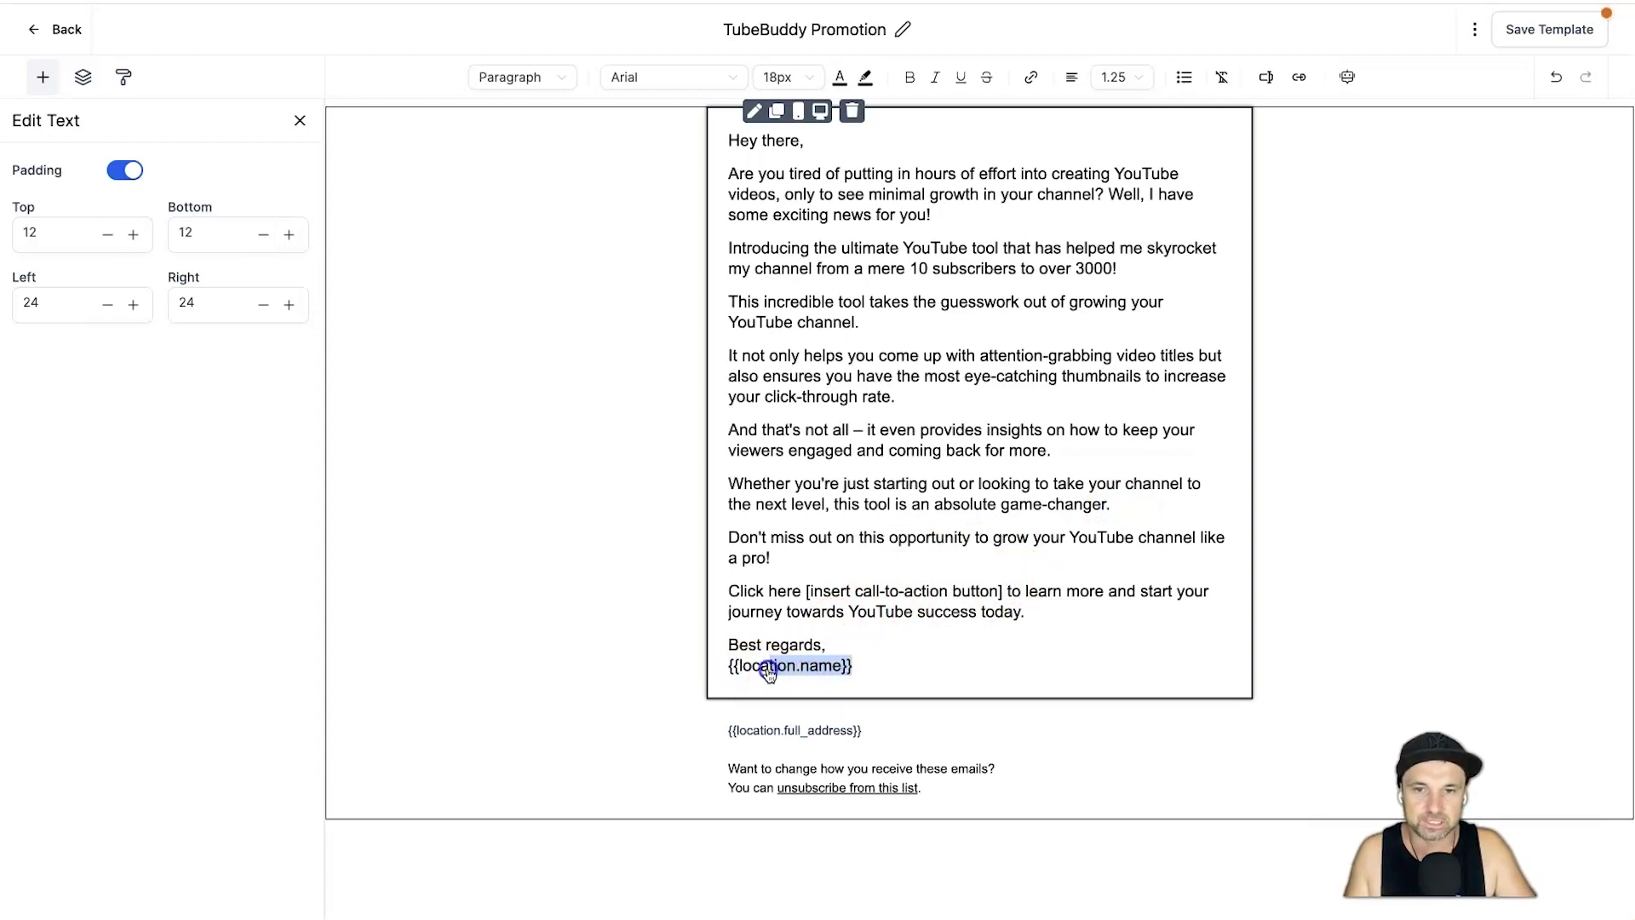
key("BackSpace")
key("BackSpace")
type("Phil")
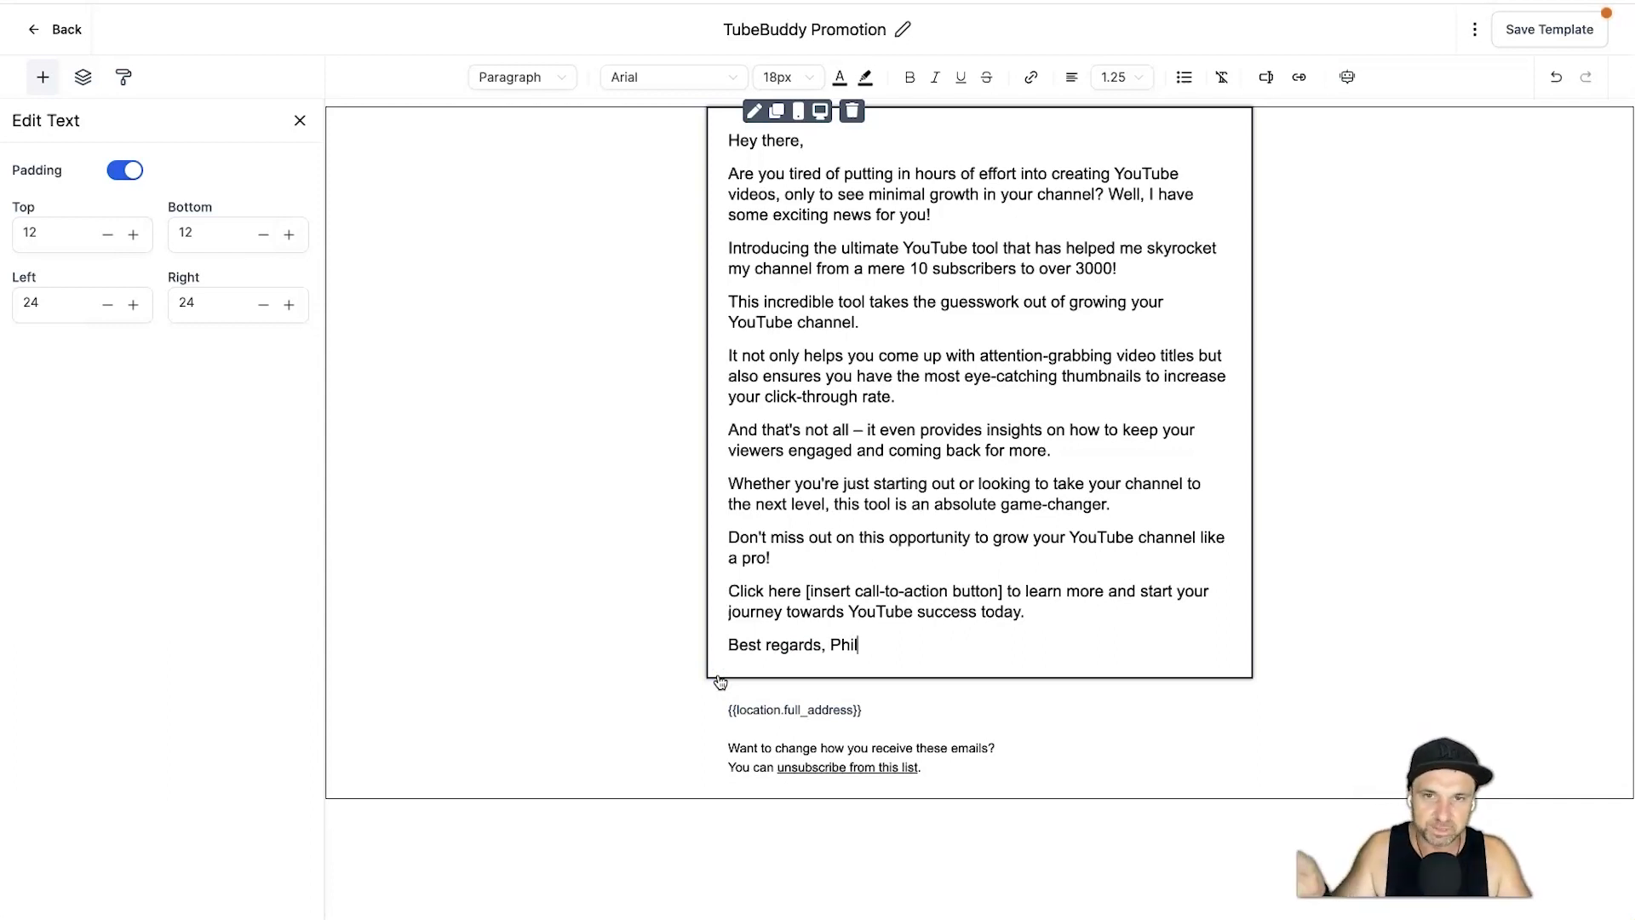
- Replace 'there' in the greeting with the Contact First Name merge field {{contact.first_name}}
left_click(712, 632)
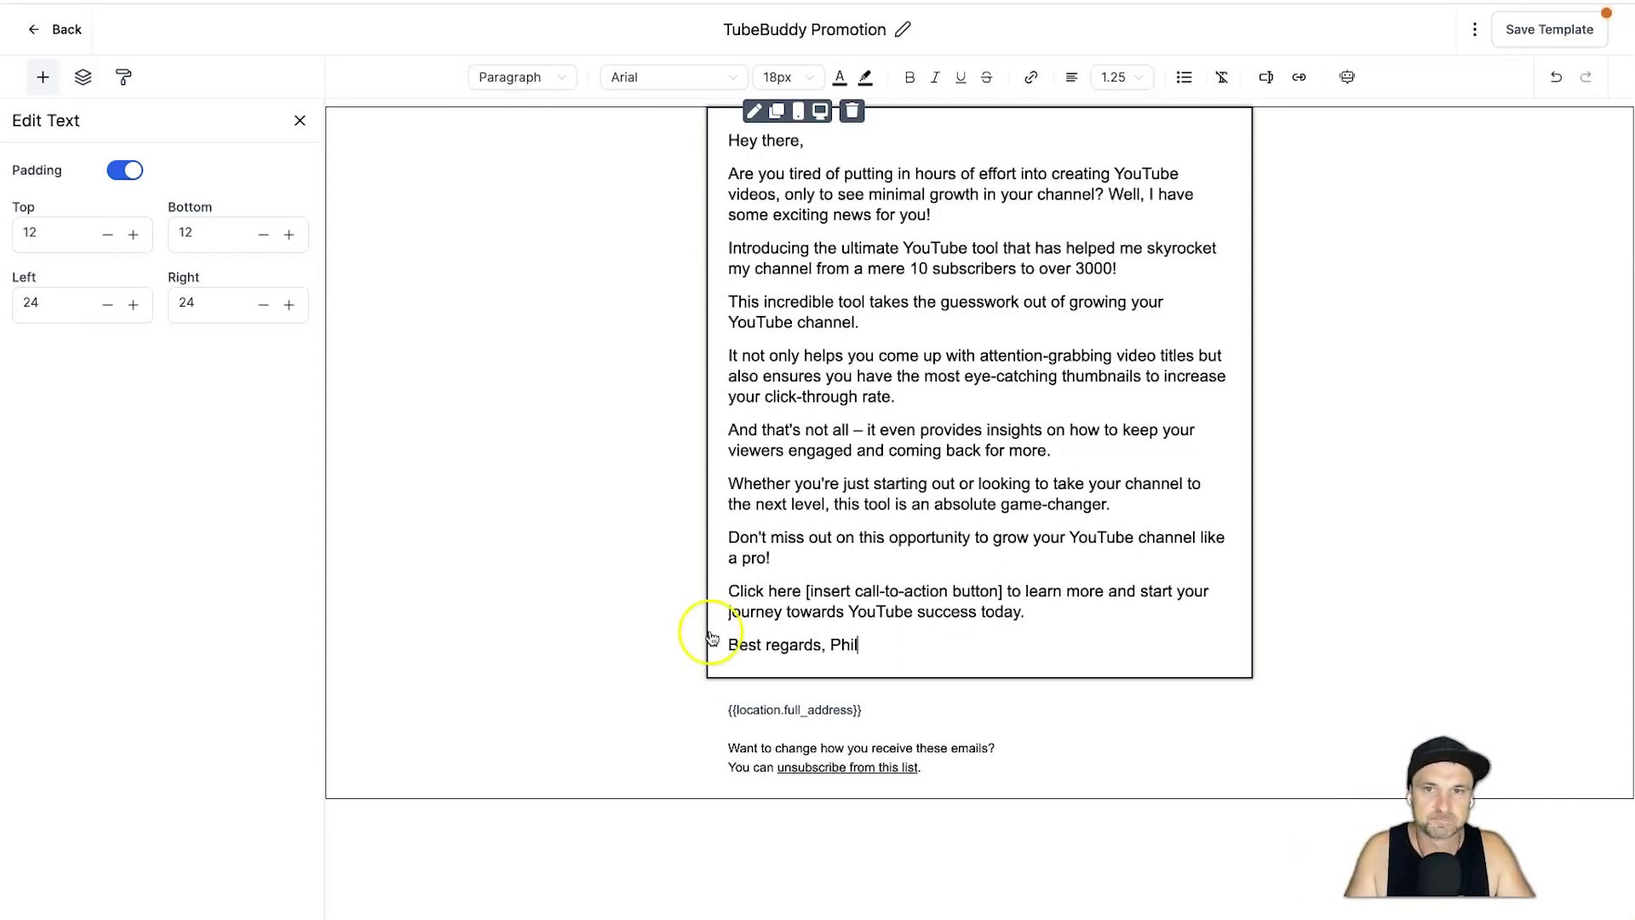
left_click(762, 143)
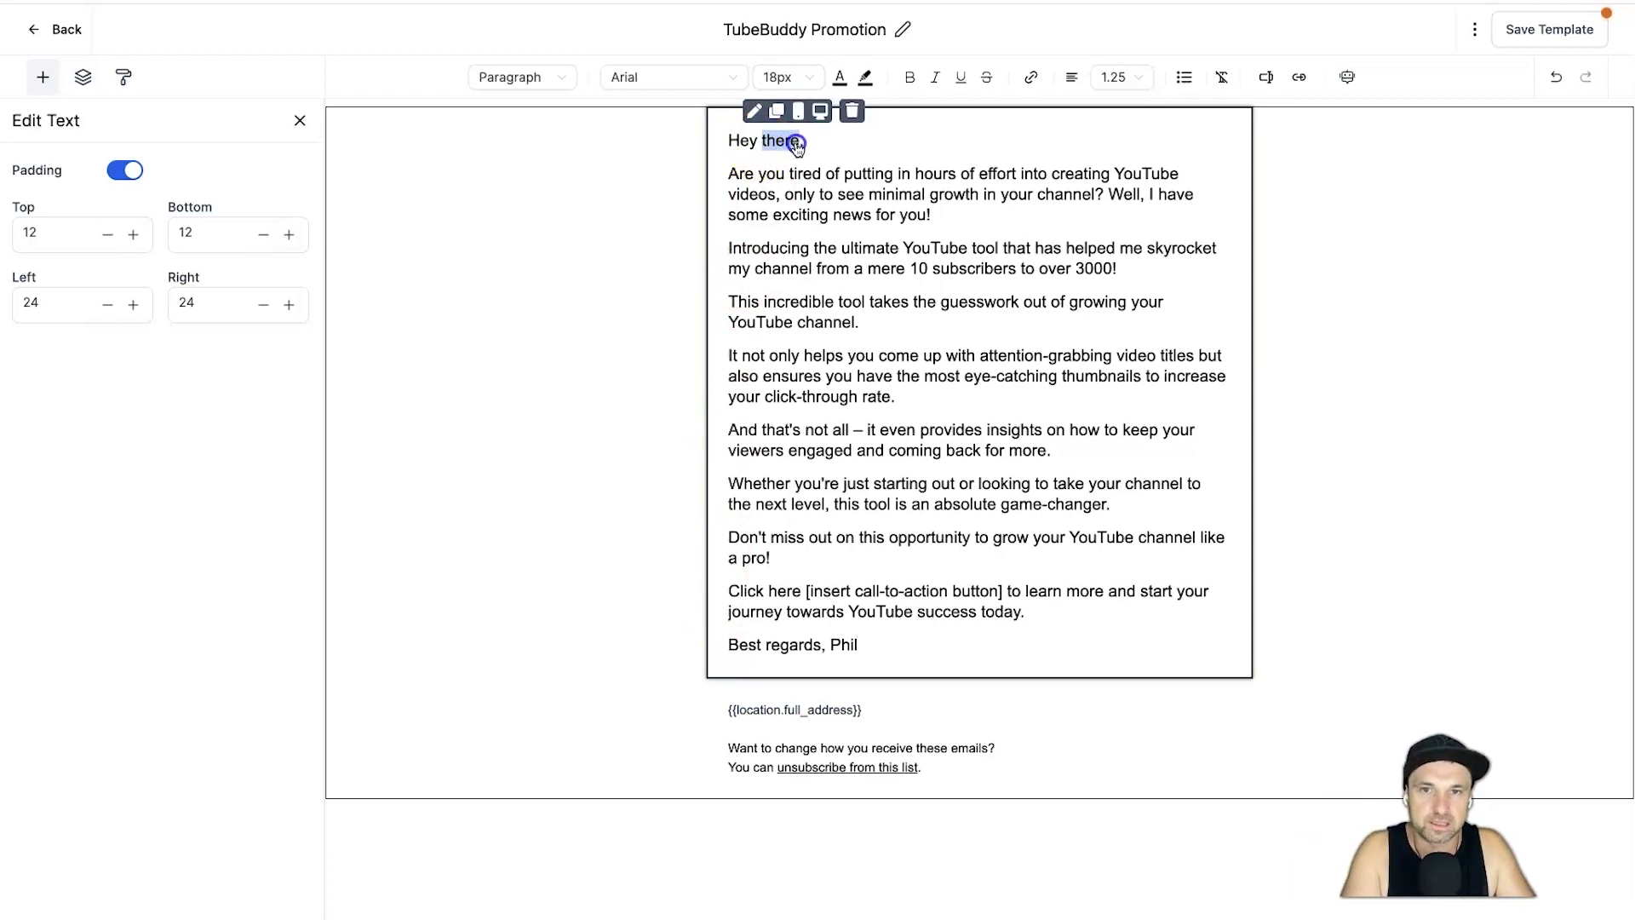
key("BackSpace")
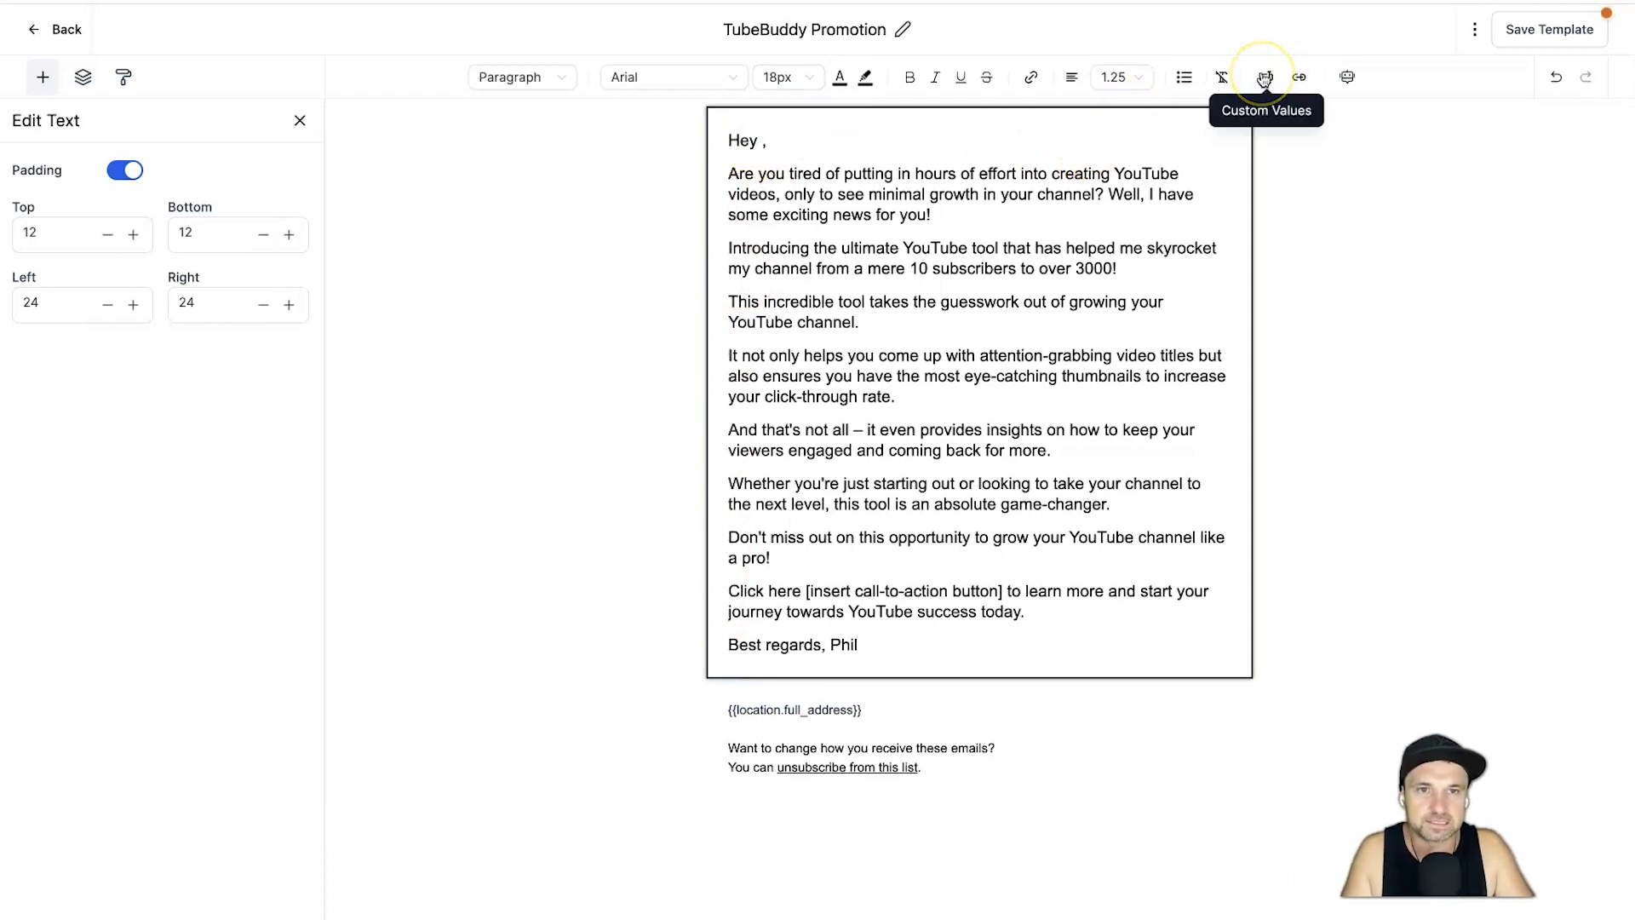
left_click(1263, 79)
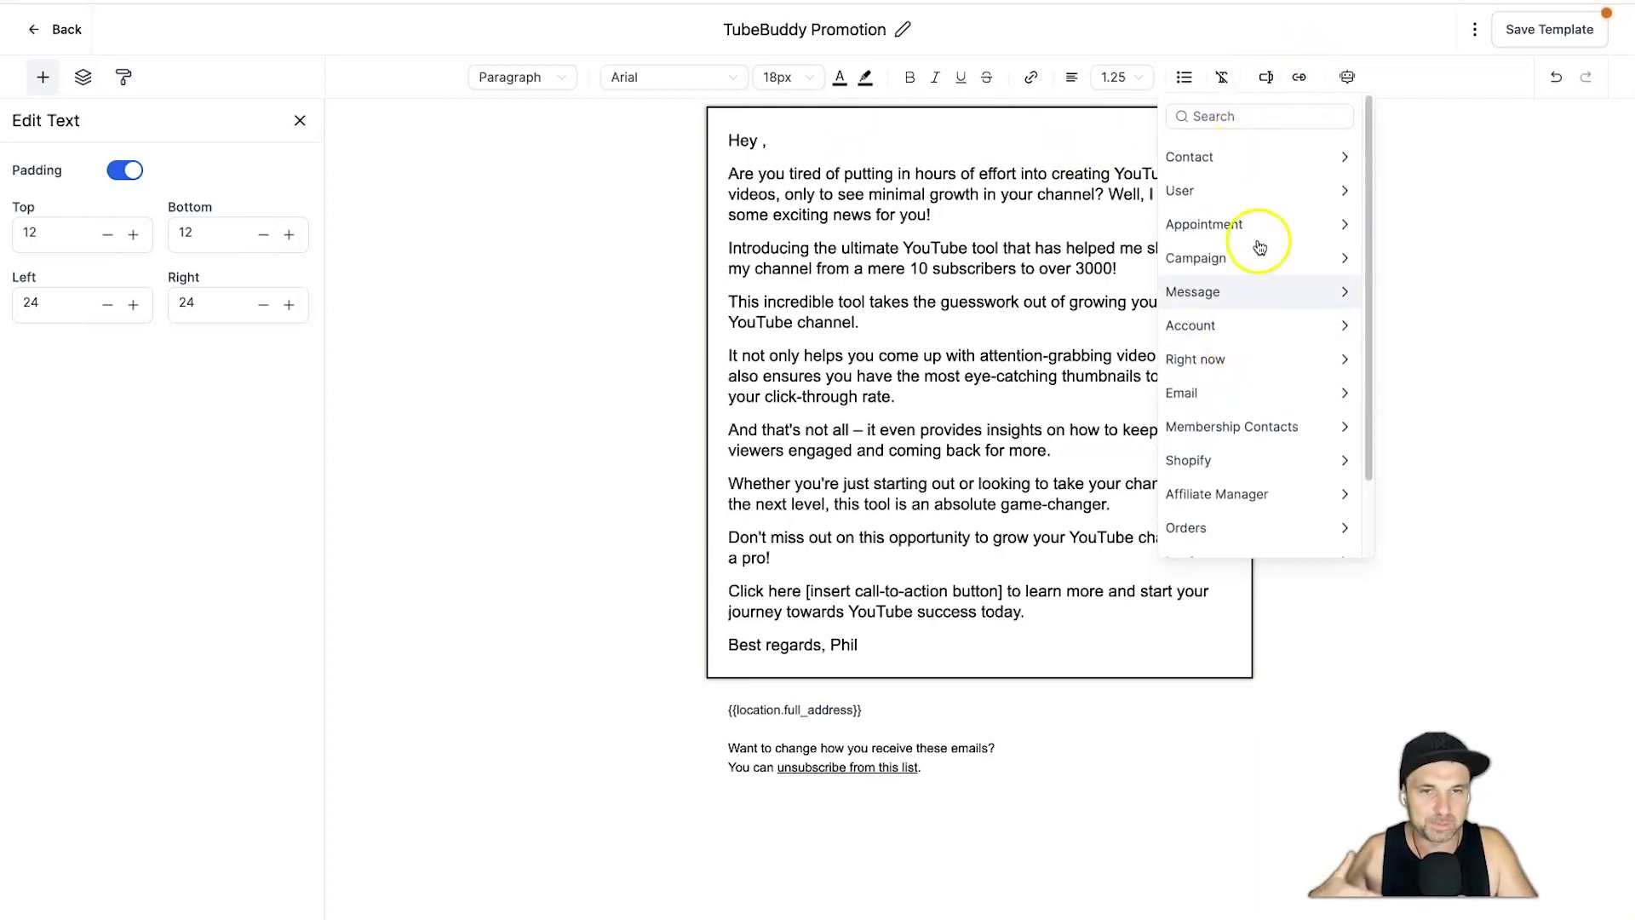
left_click(1342, 159)
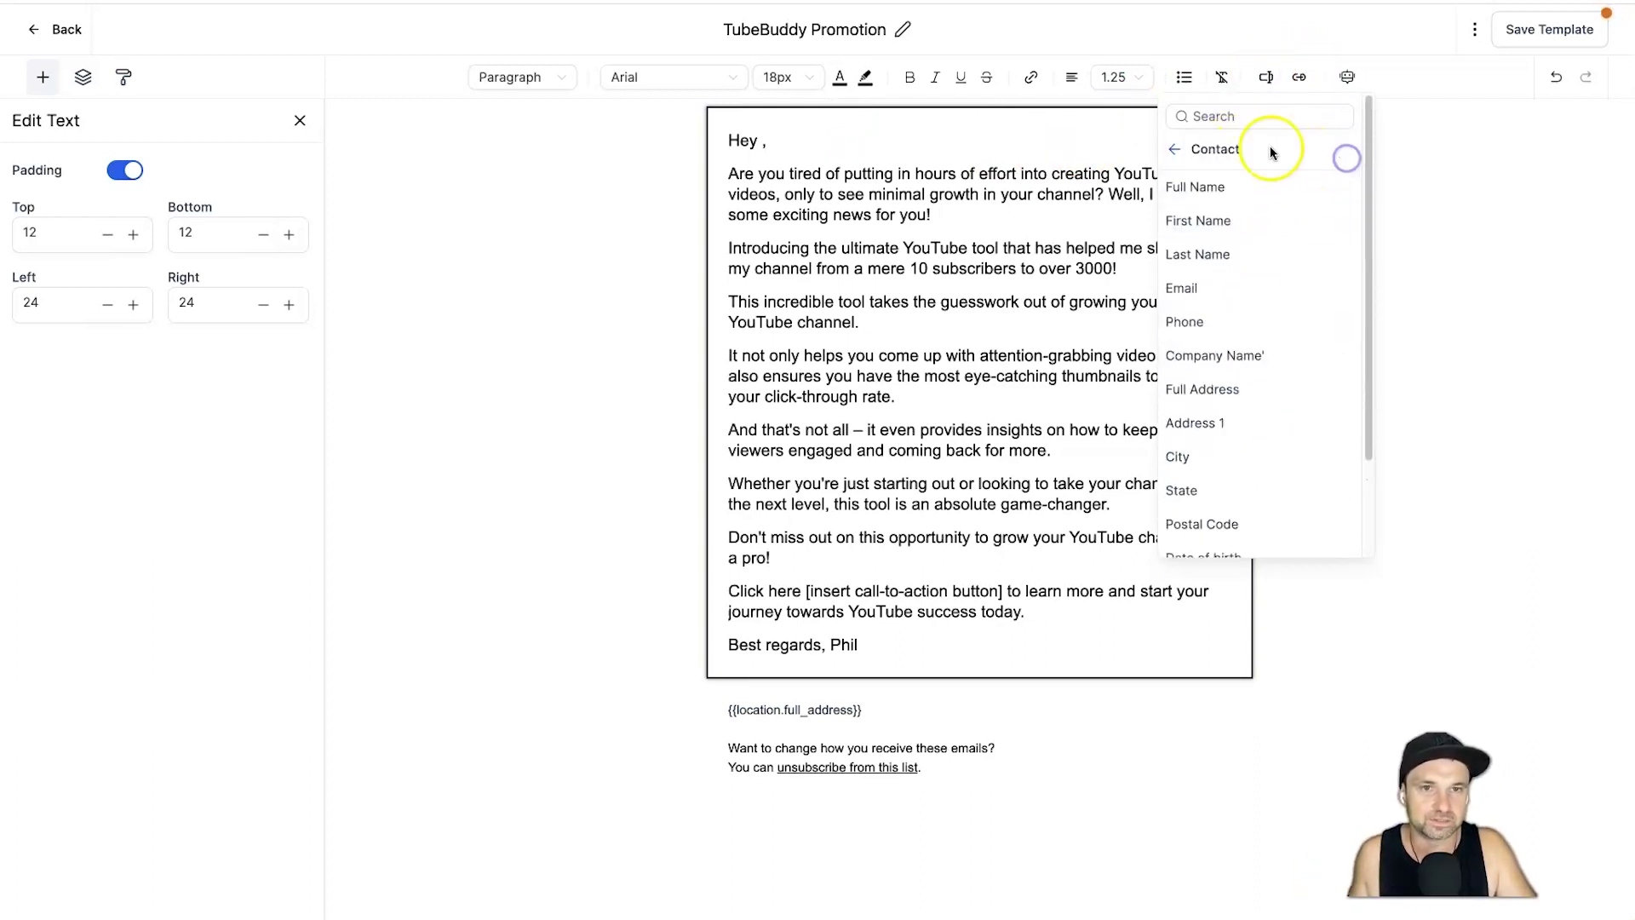
scroll(1202, 451, "down", 2)
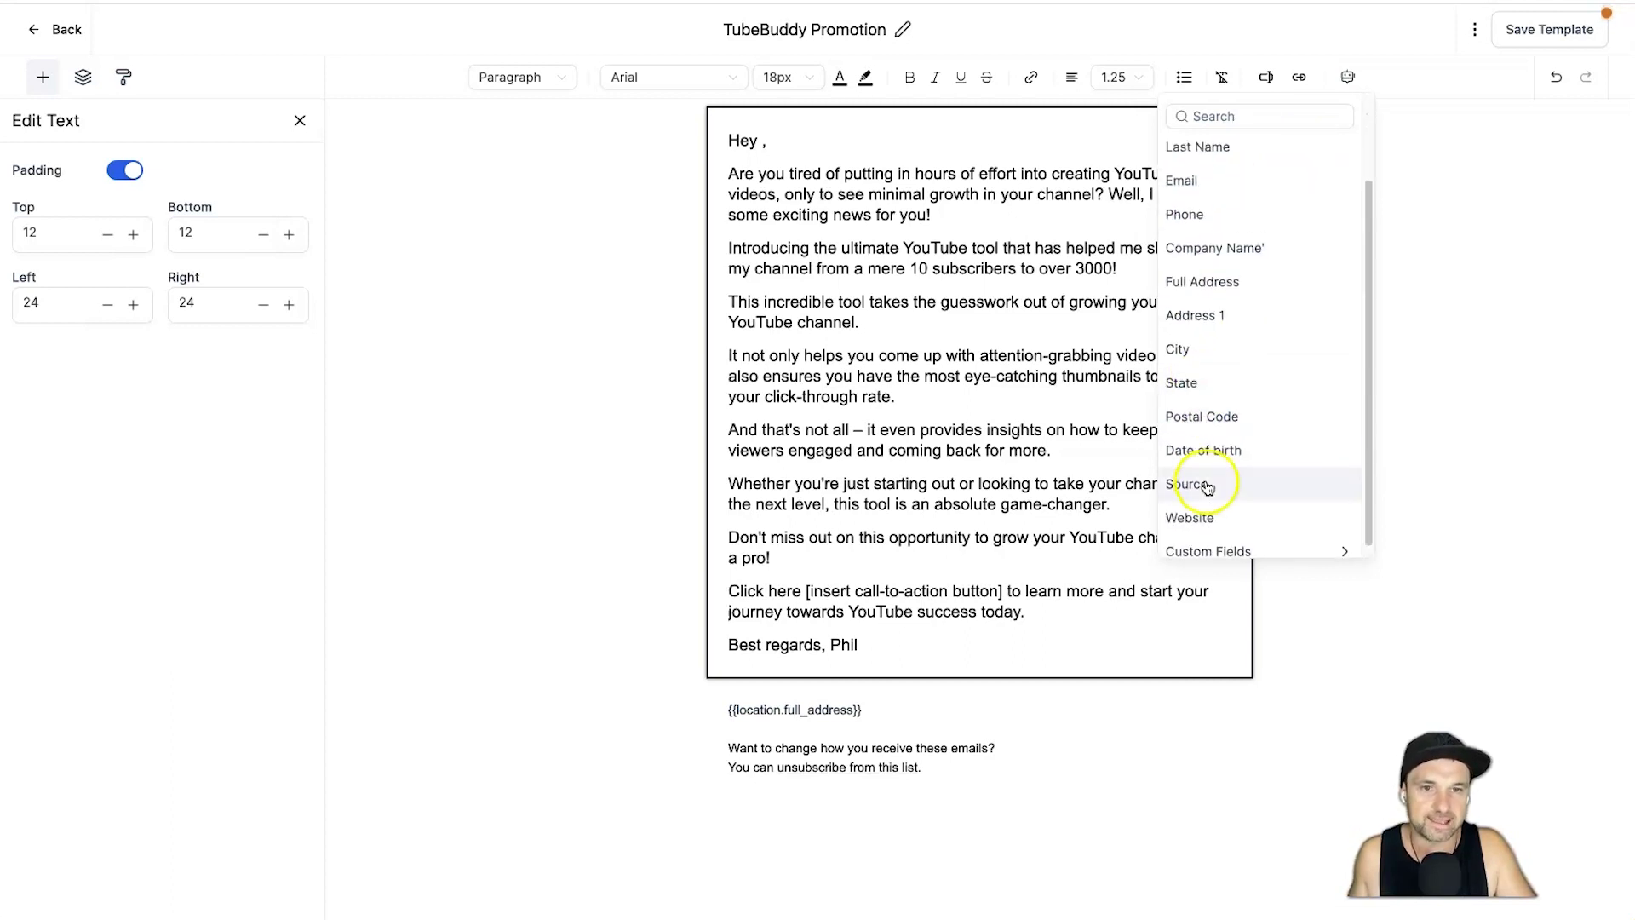
scroll(1203, 468, "up", 2)
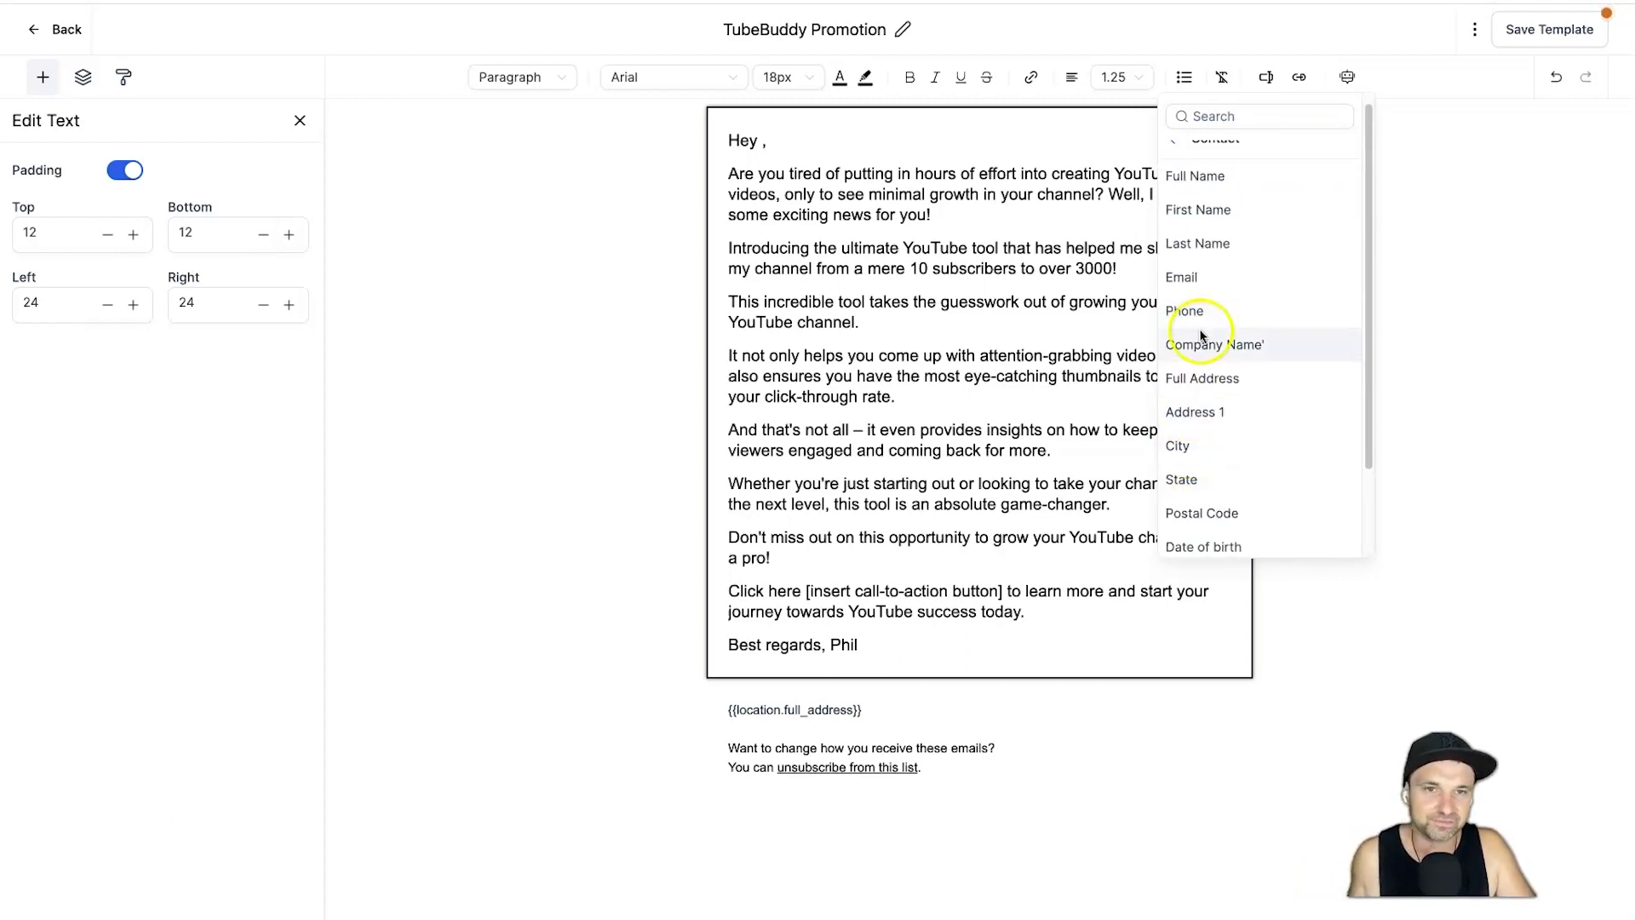
left_click(1202, 210)
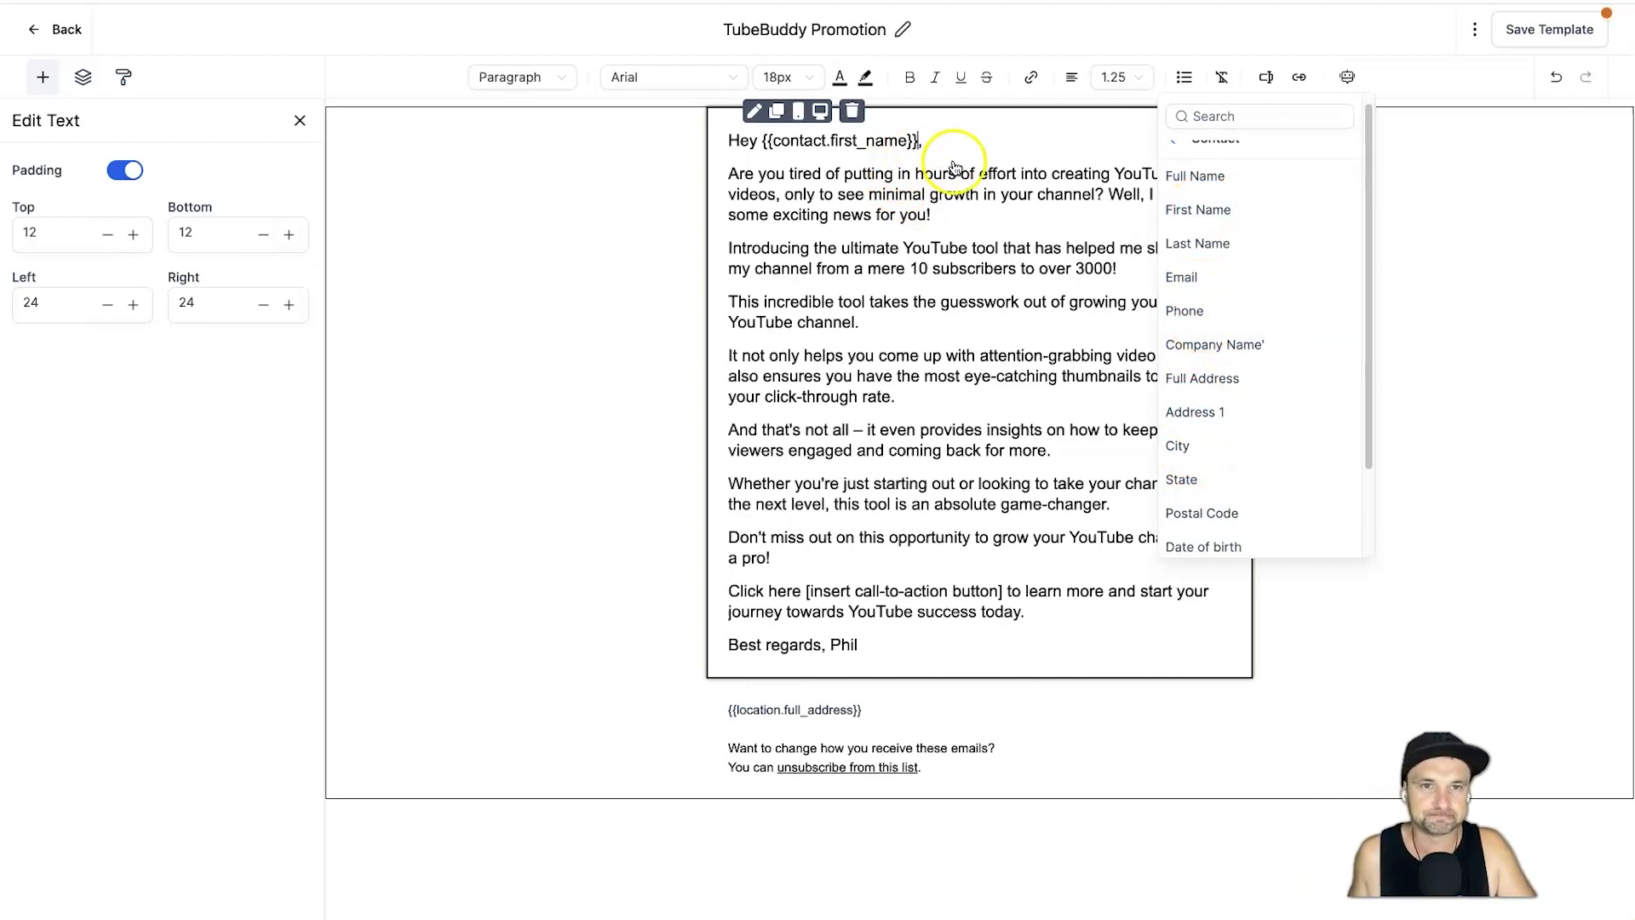
left_click(856, 173)
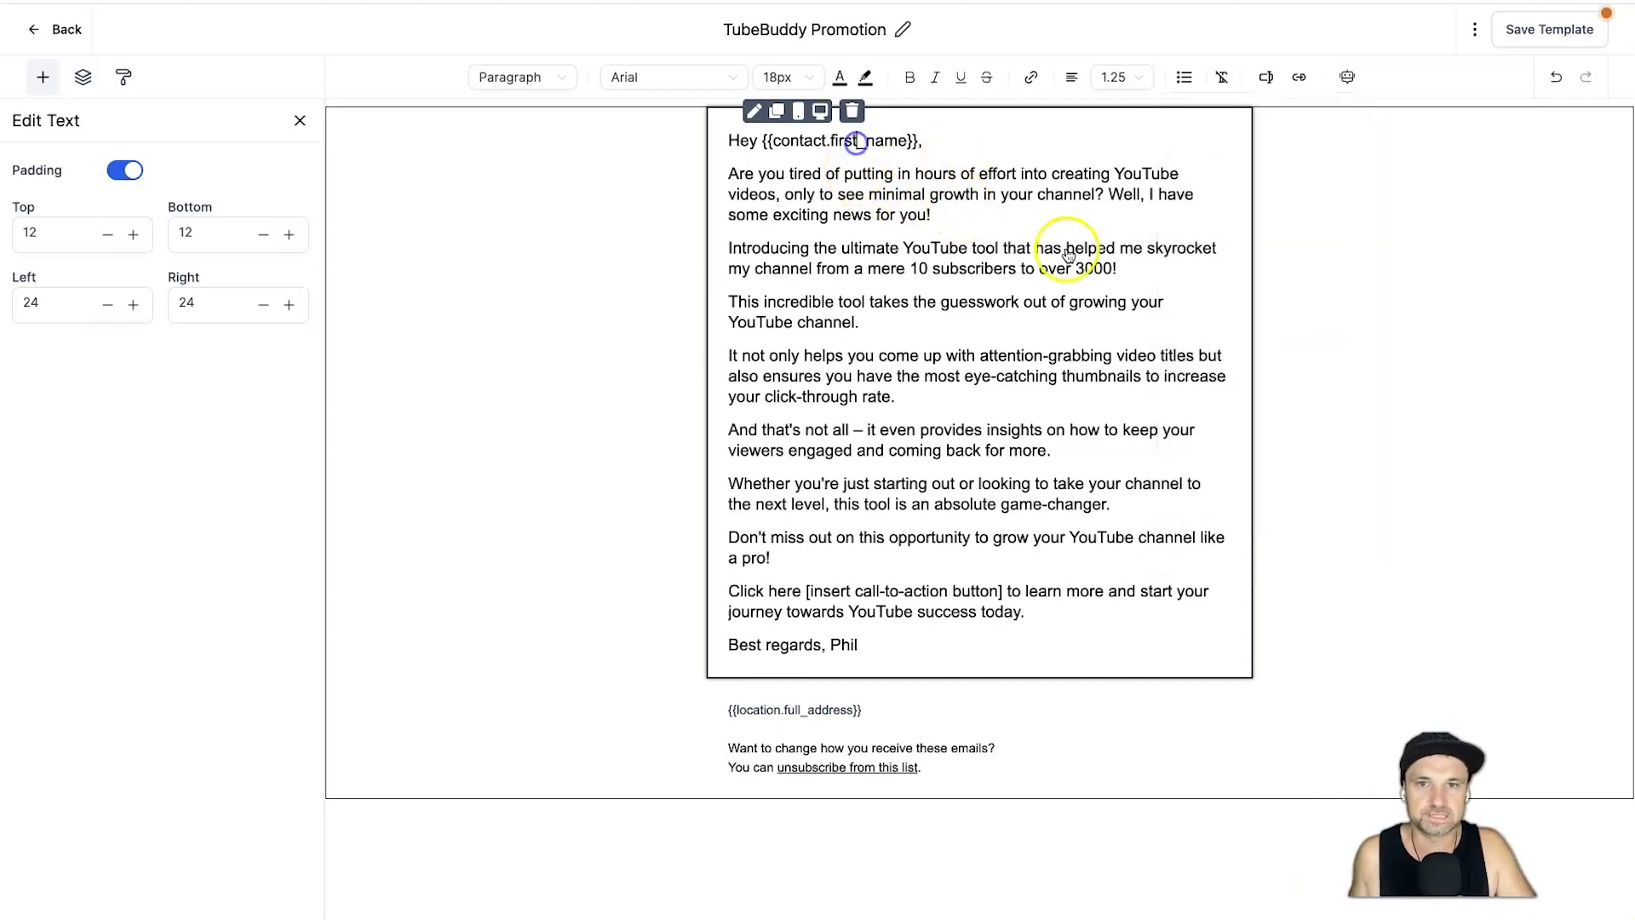
- Bold the 'This incredible tool' paragraph and underline the phrase 'And that's not all'
triple_click(786, 319)
left_click(909, 77)
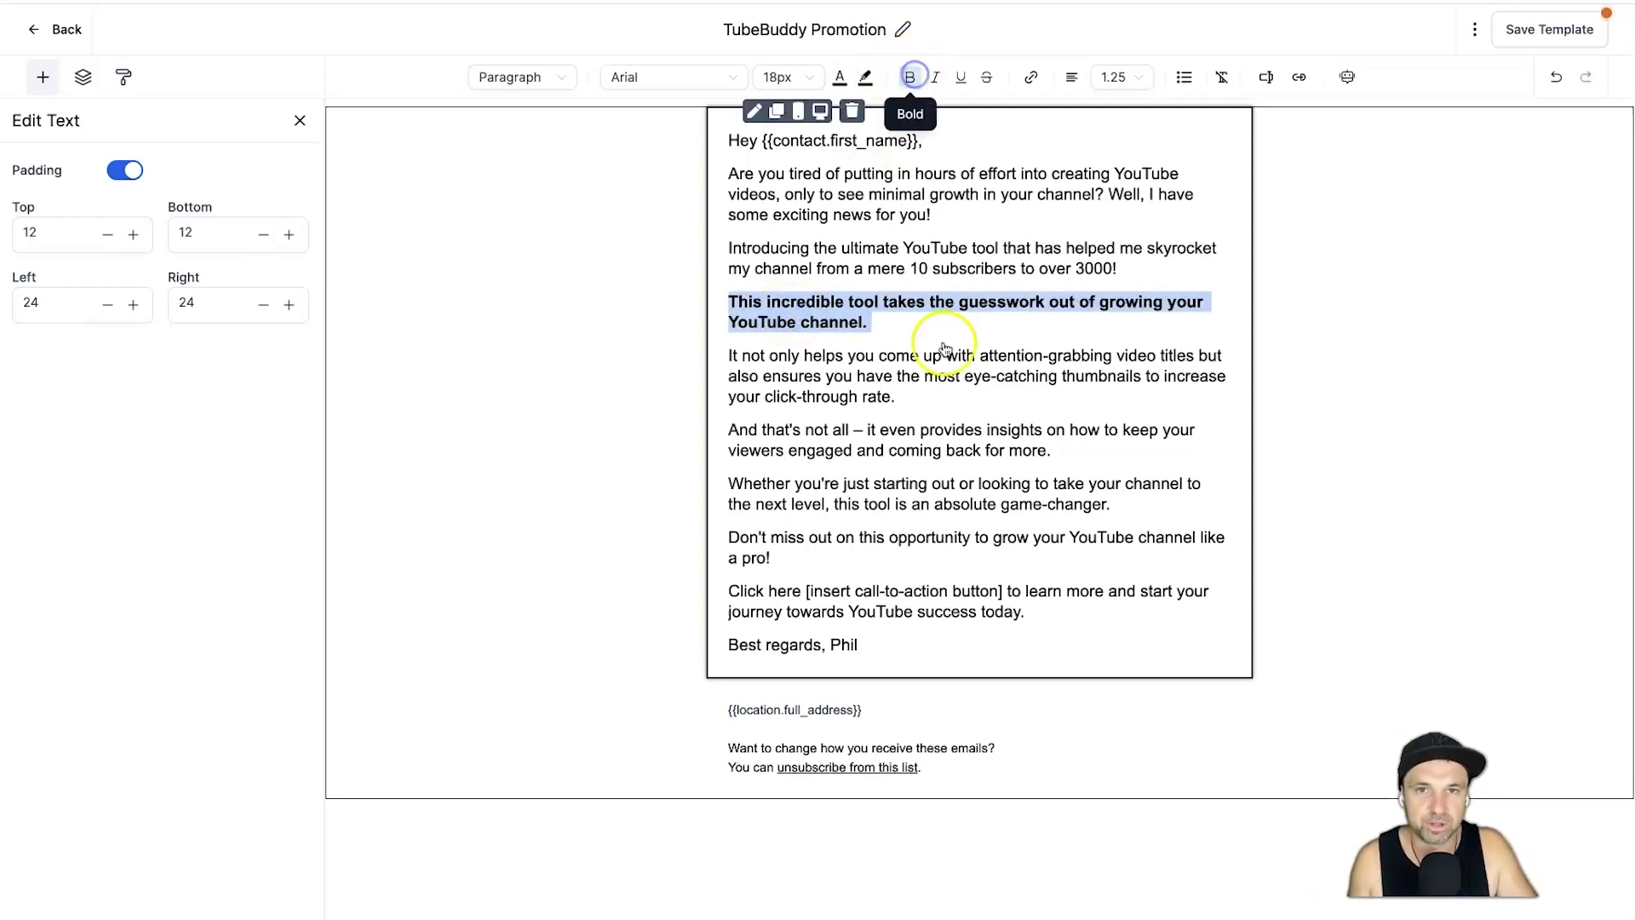
left_click(894, 407)
left_click_drag(728, 430, 851, 428)
left_click(961, 77)
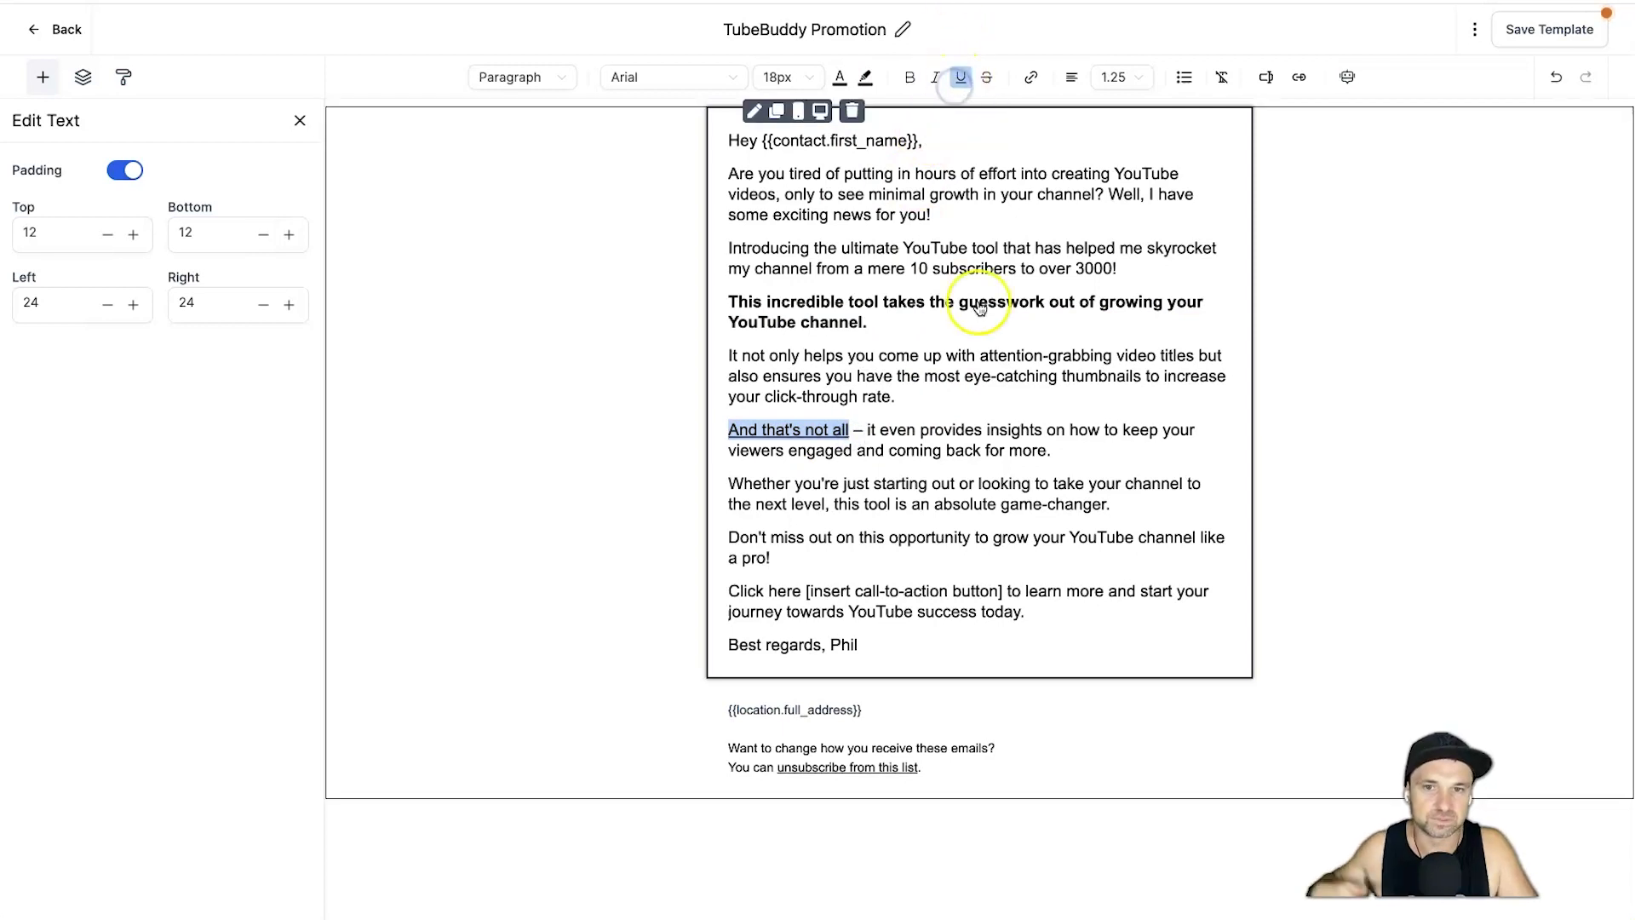
- Bold the 'Don't miss out' sentence and delete the [insert call-to-action button] placeholder
triple_click(978, 532)
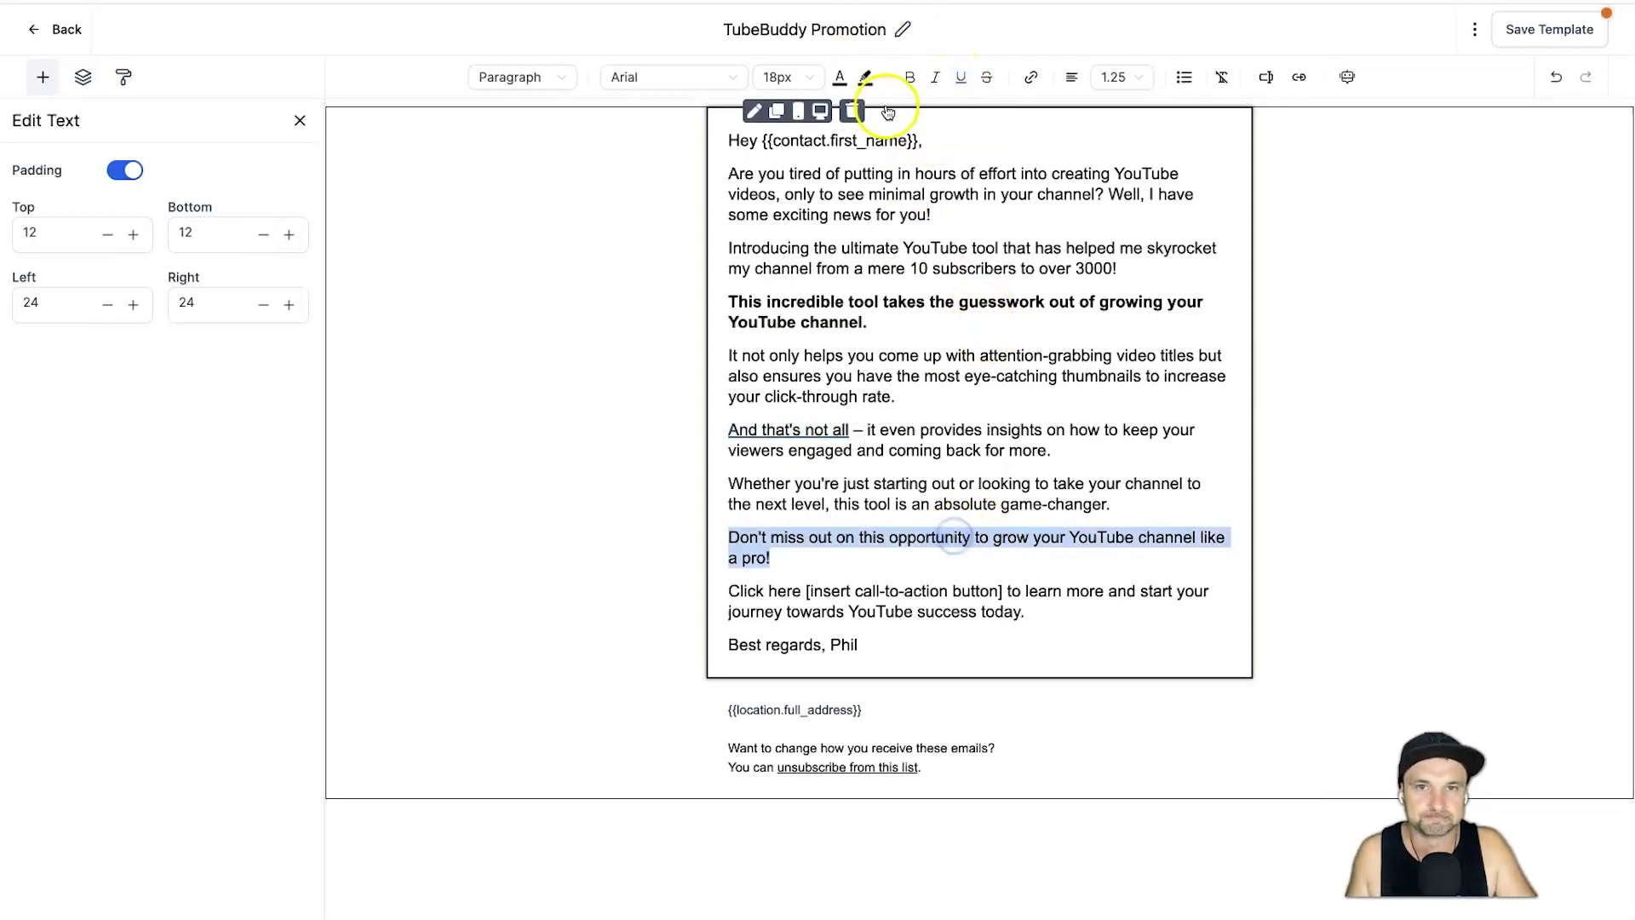
left_click(904, 76)
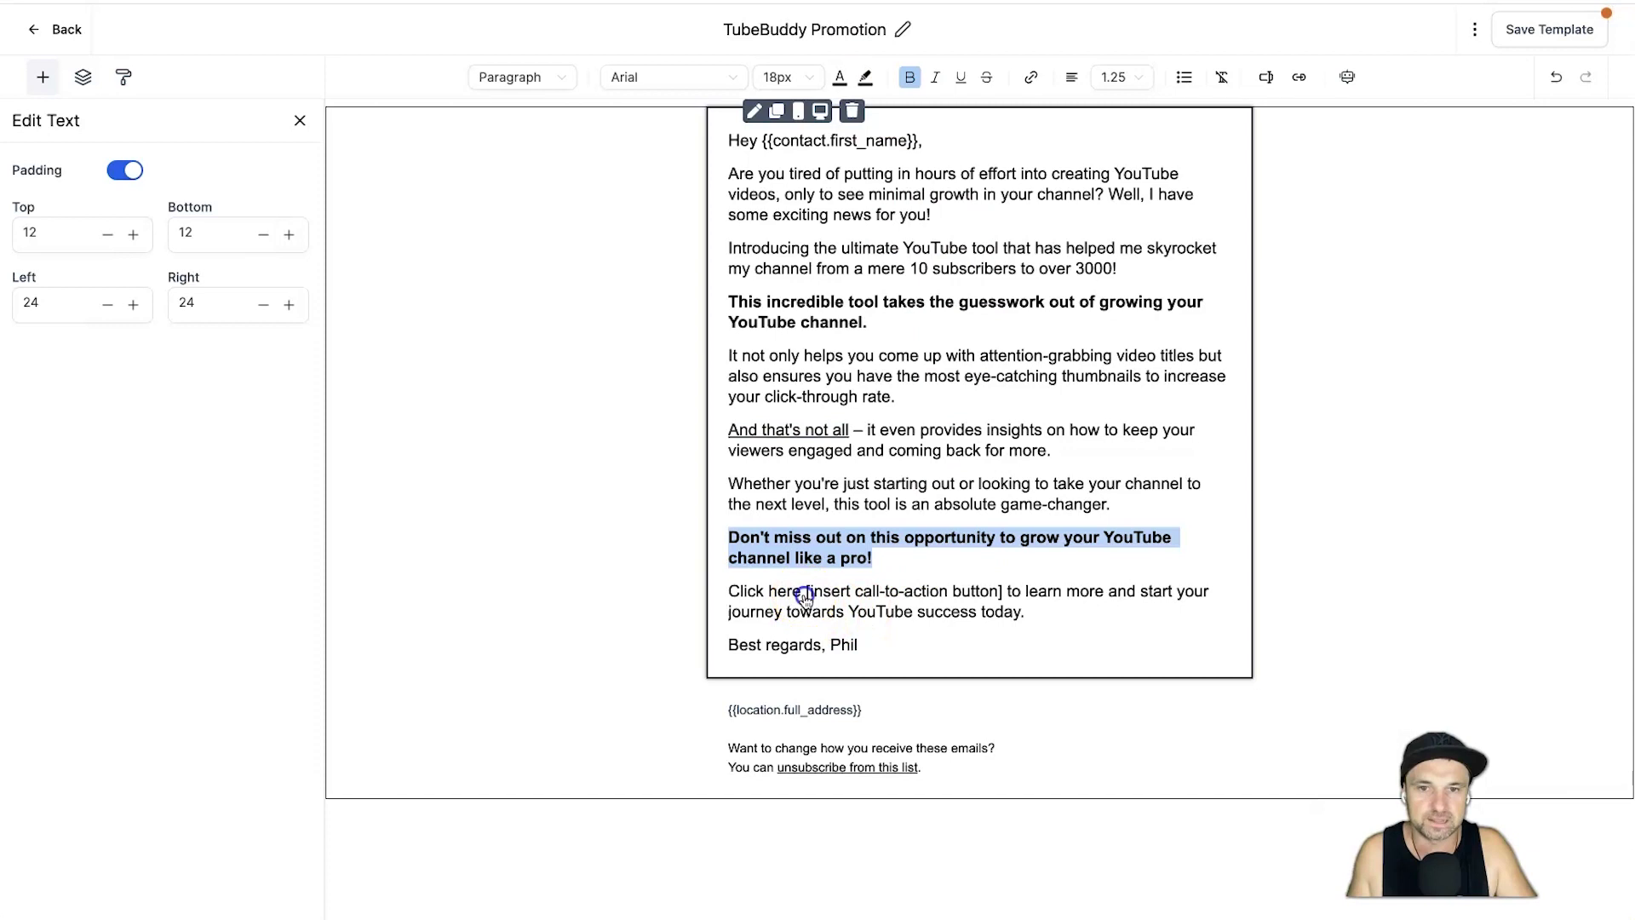
left_click_drag(806, 591, 943, 592)
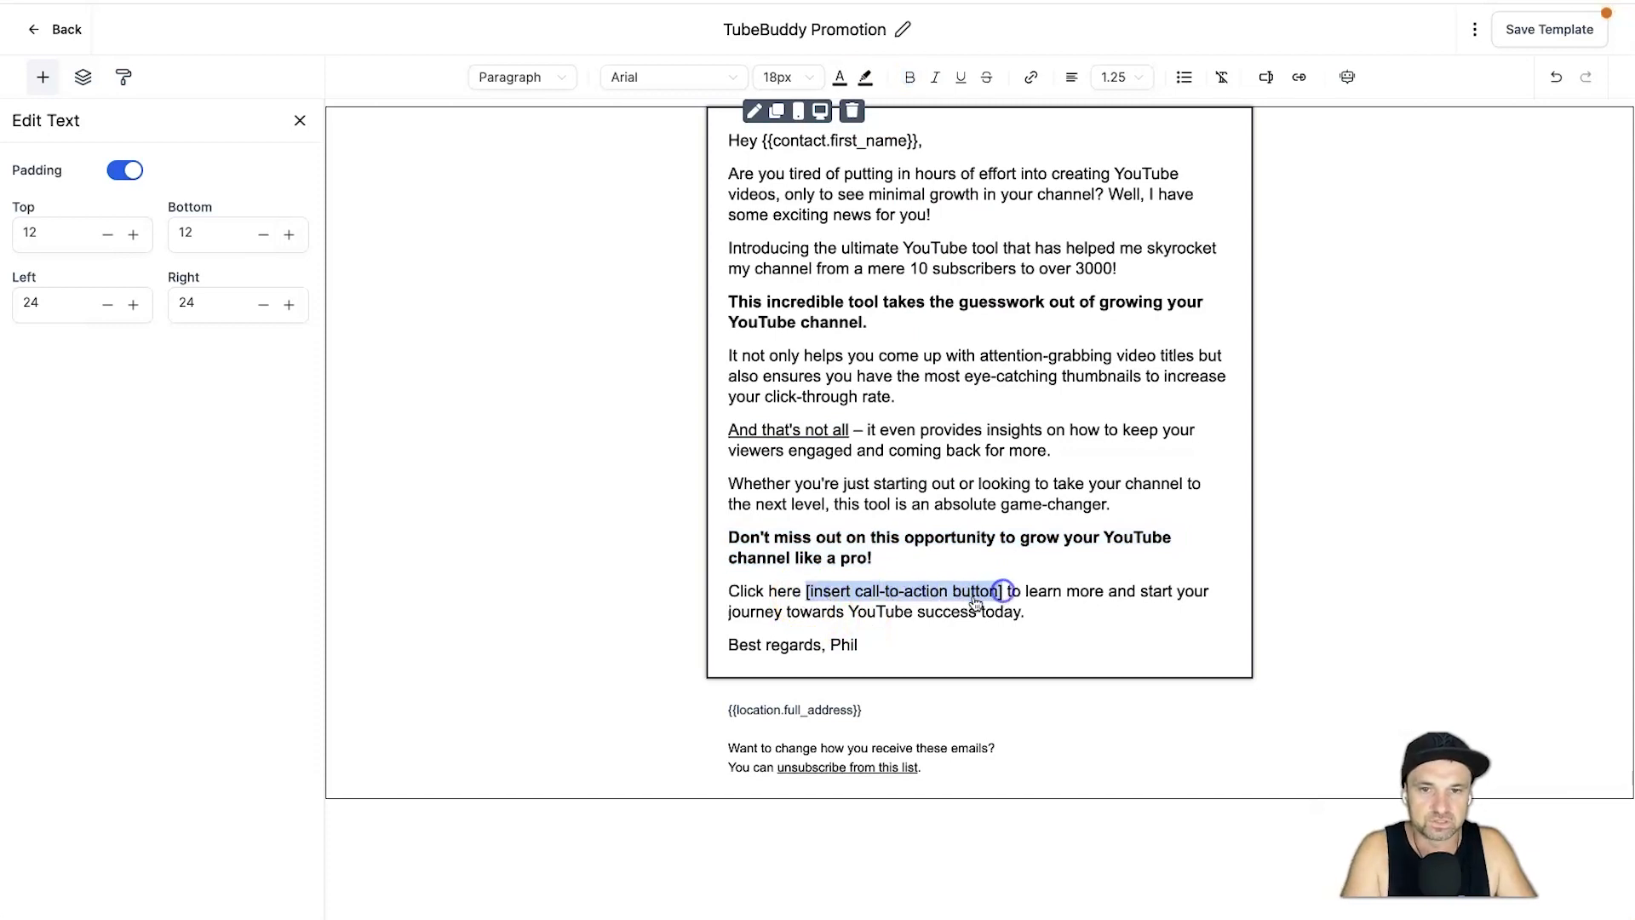
key("BackSpace")
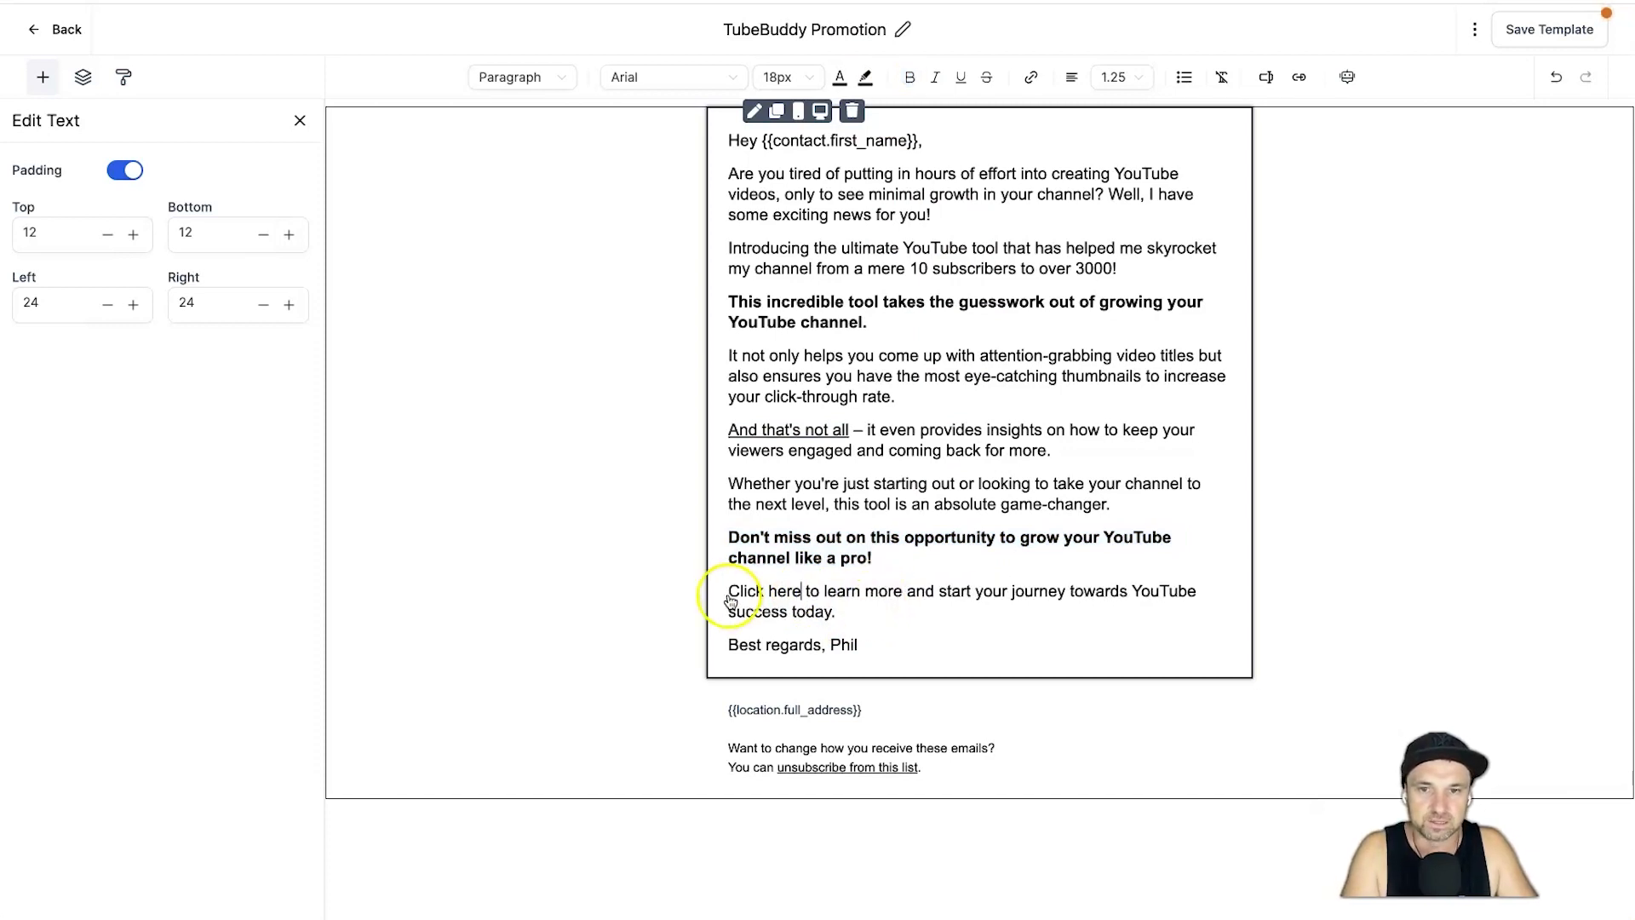
left_click_drag(731, 602, 781, 596)
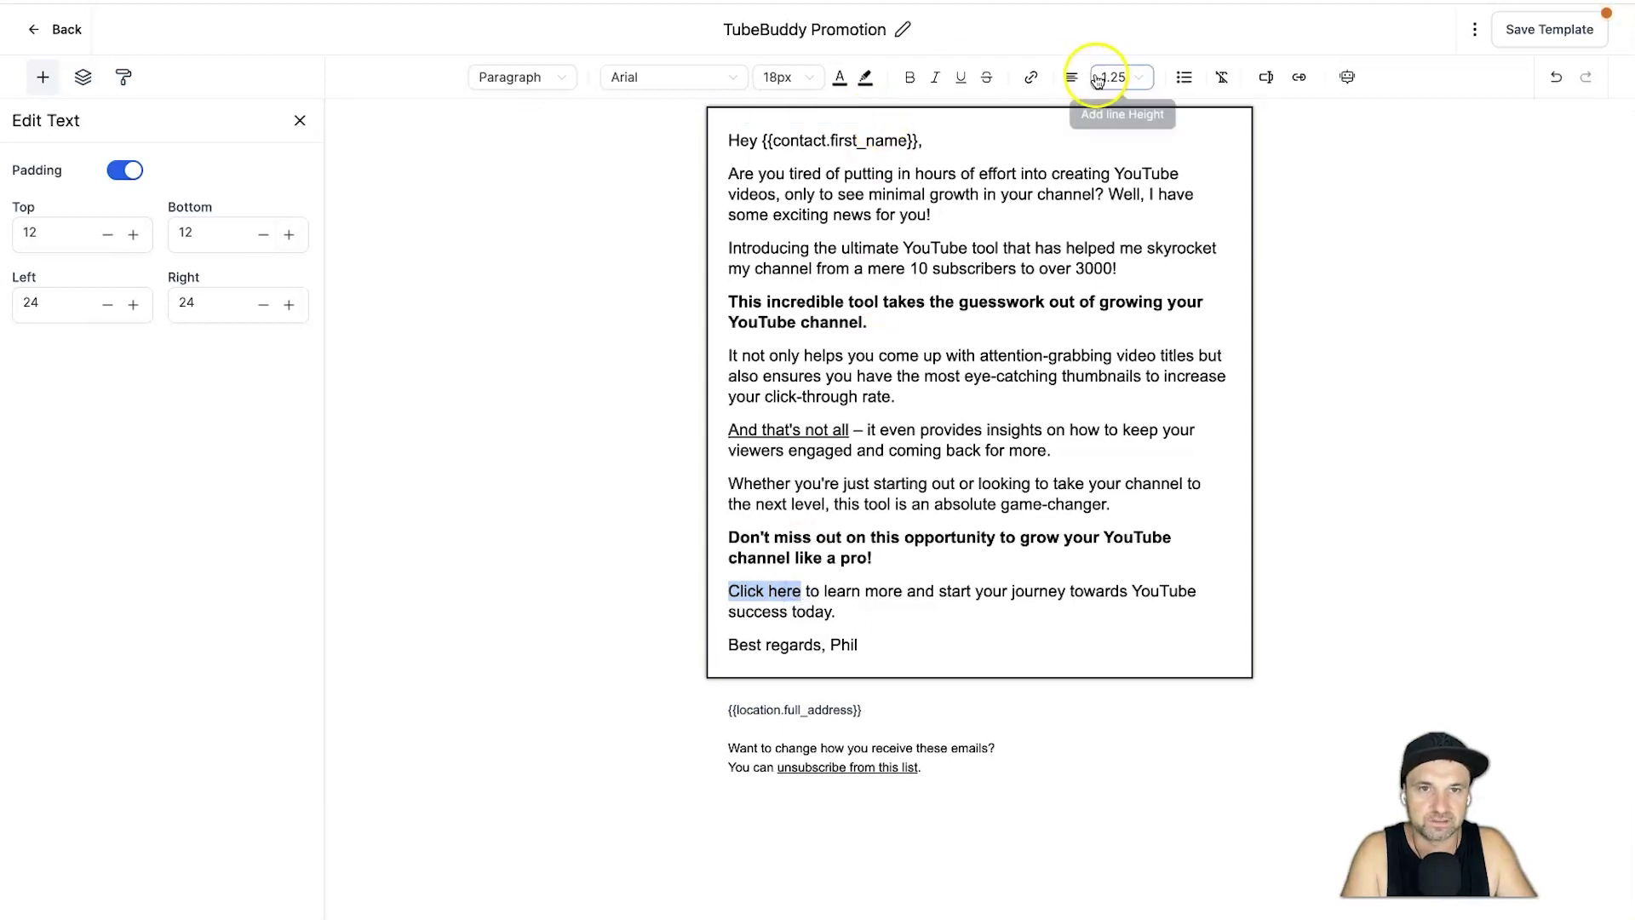
left_click(1032, 82)
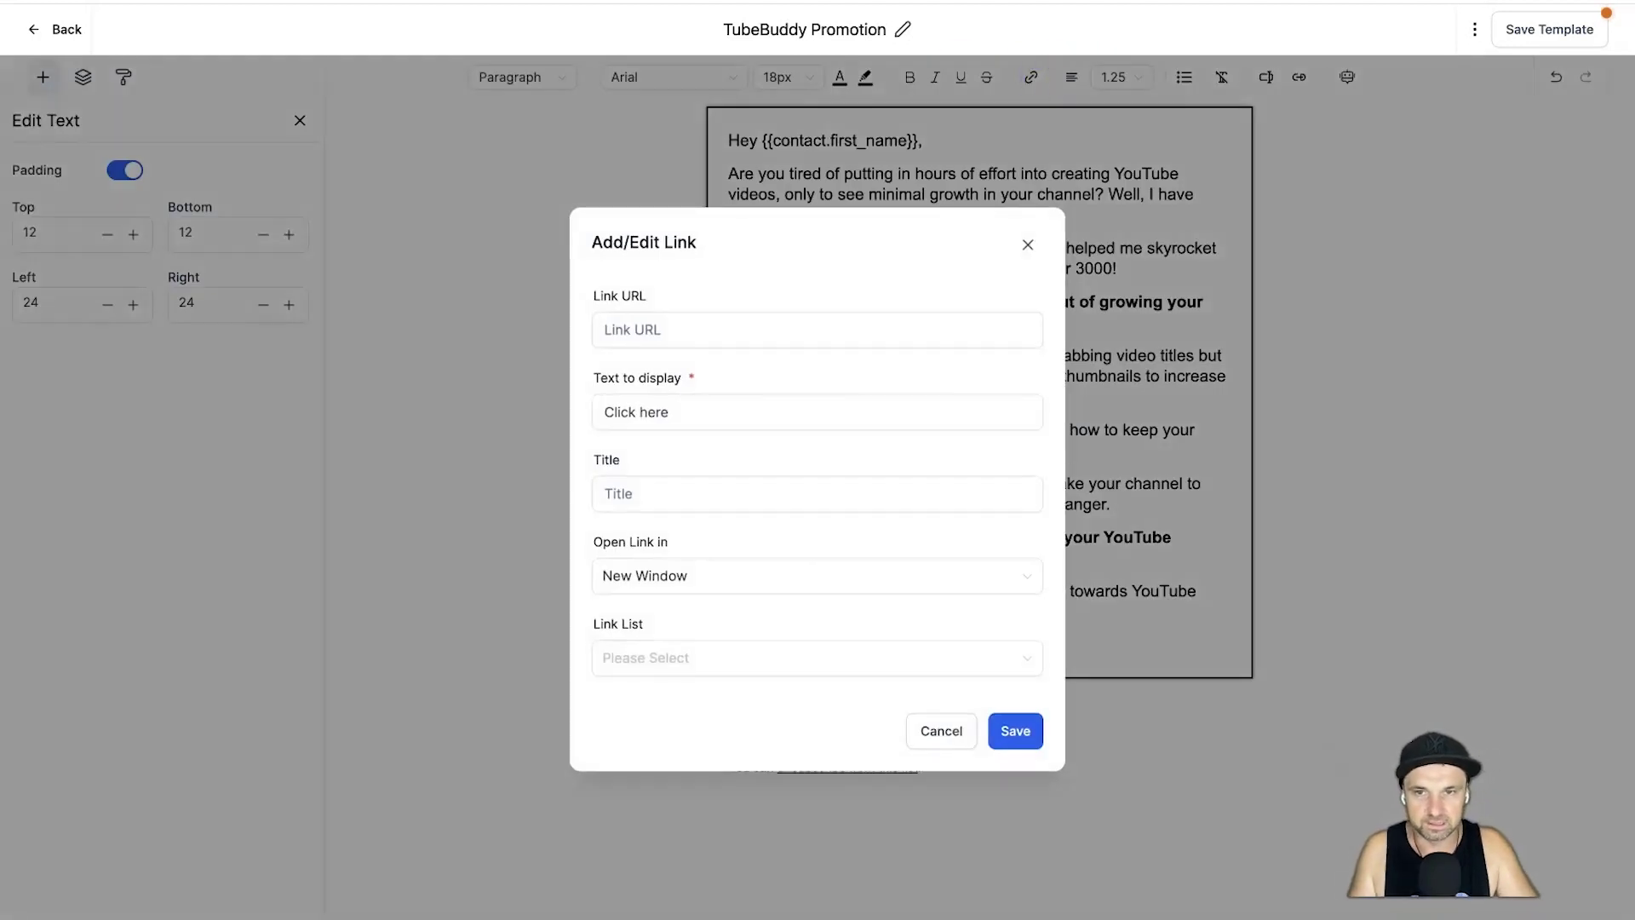
left_click(739, 325)
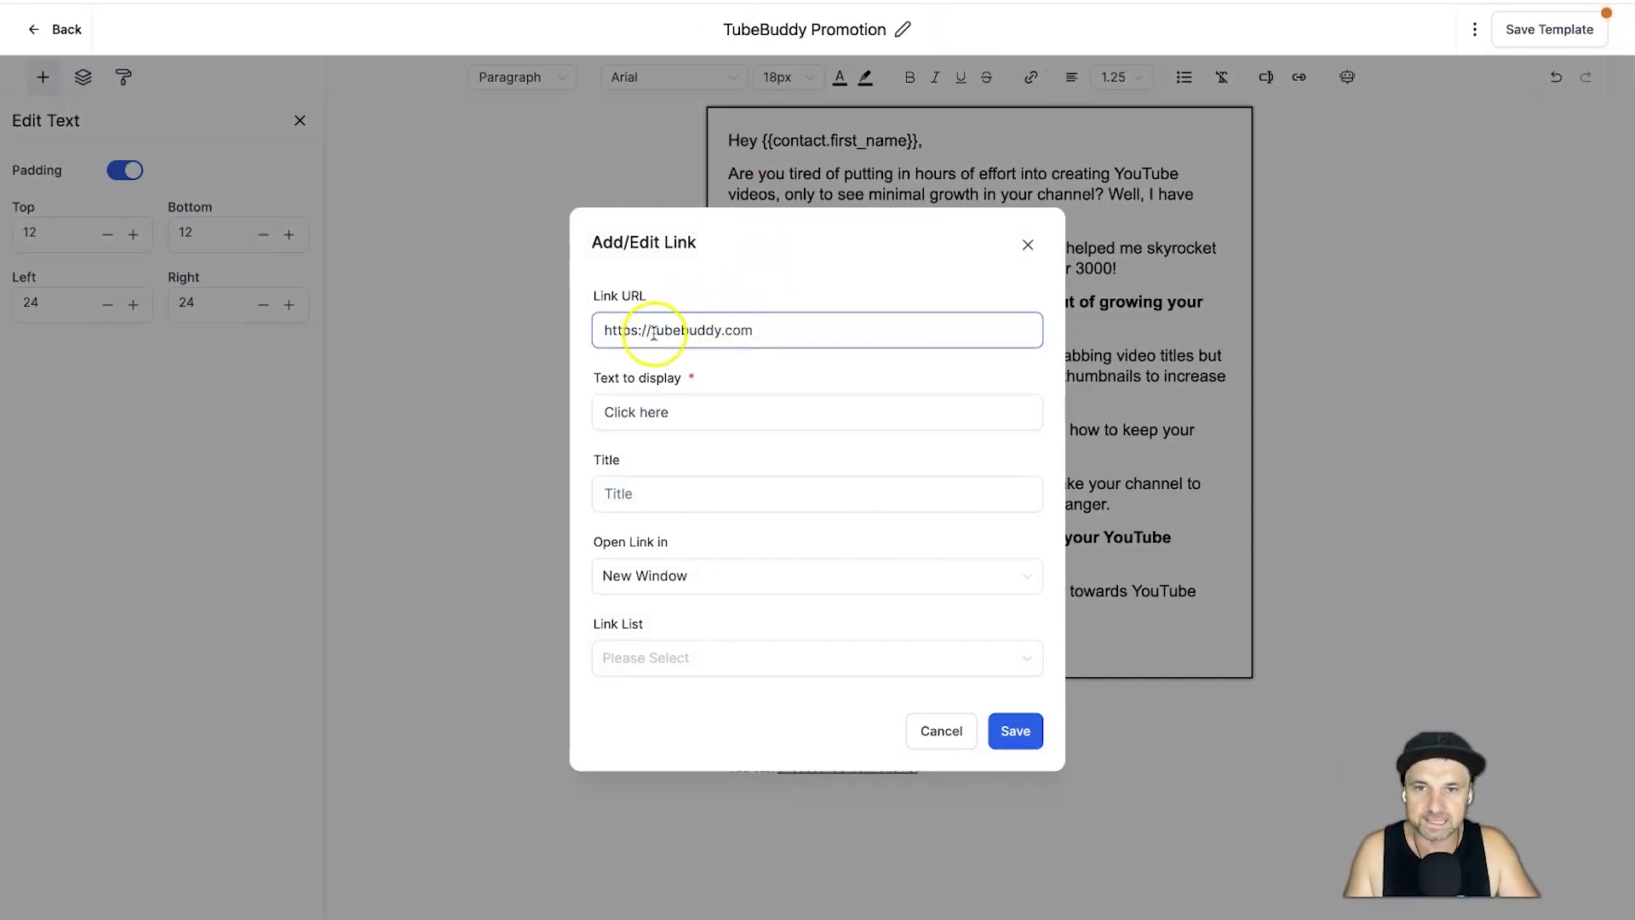
left_click_drag(651, 330, 793, 332)
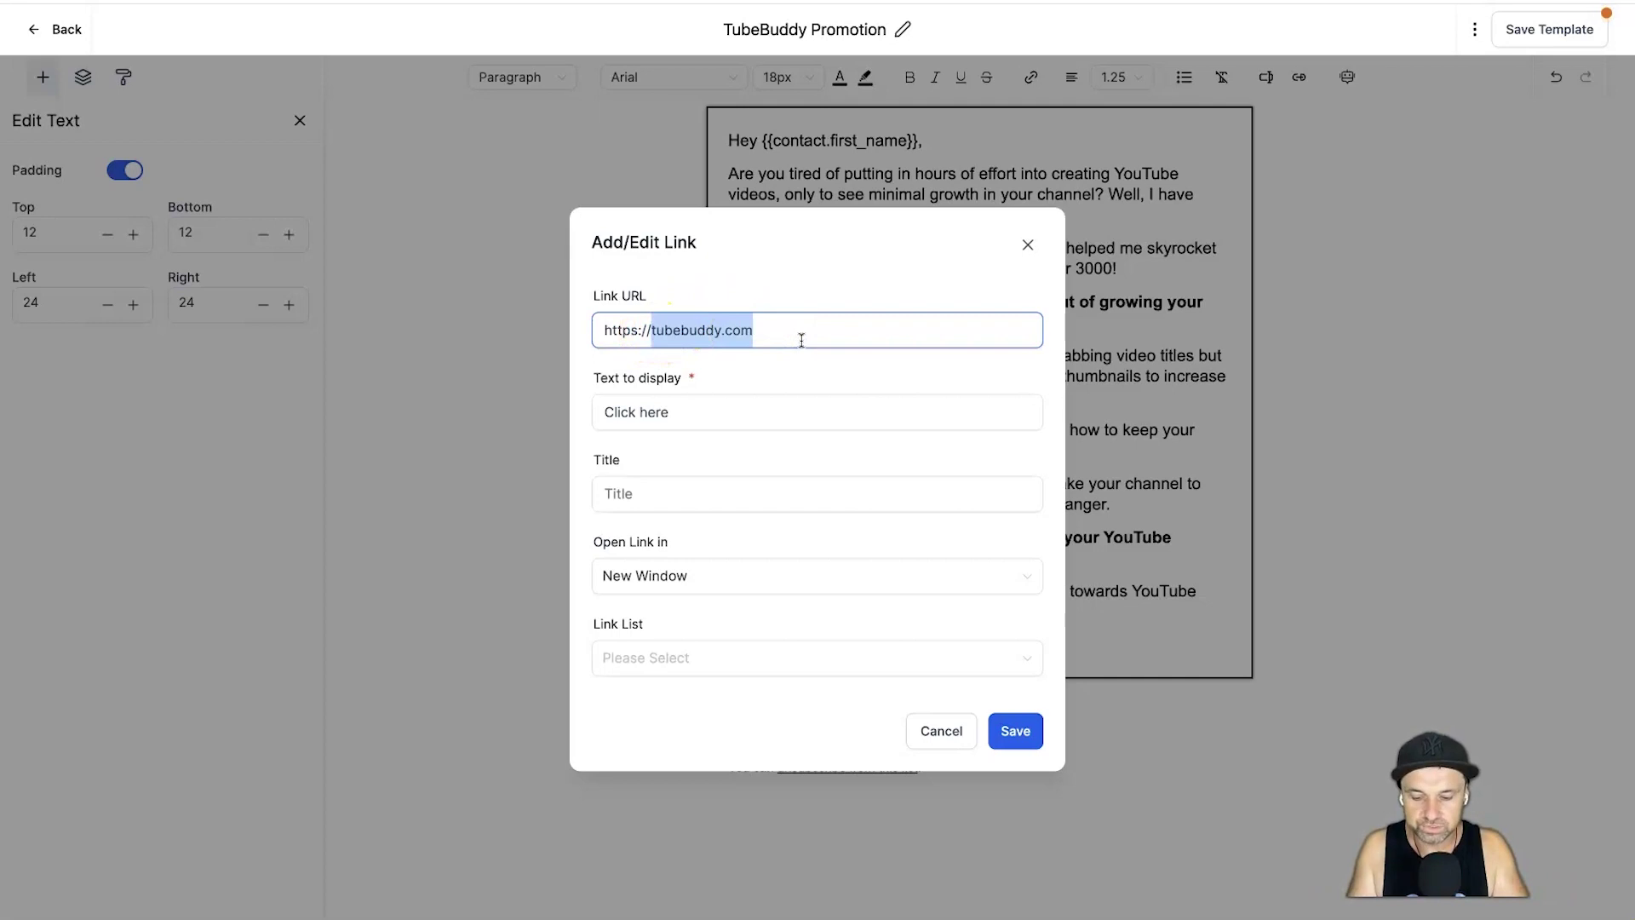
type("www.you")
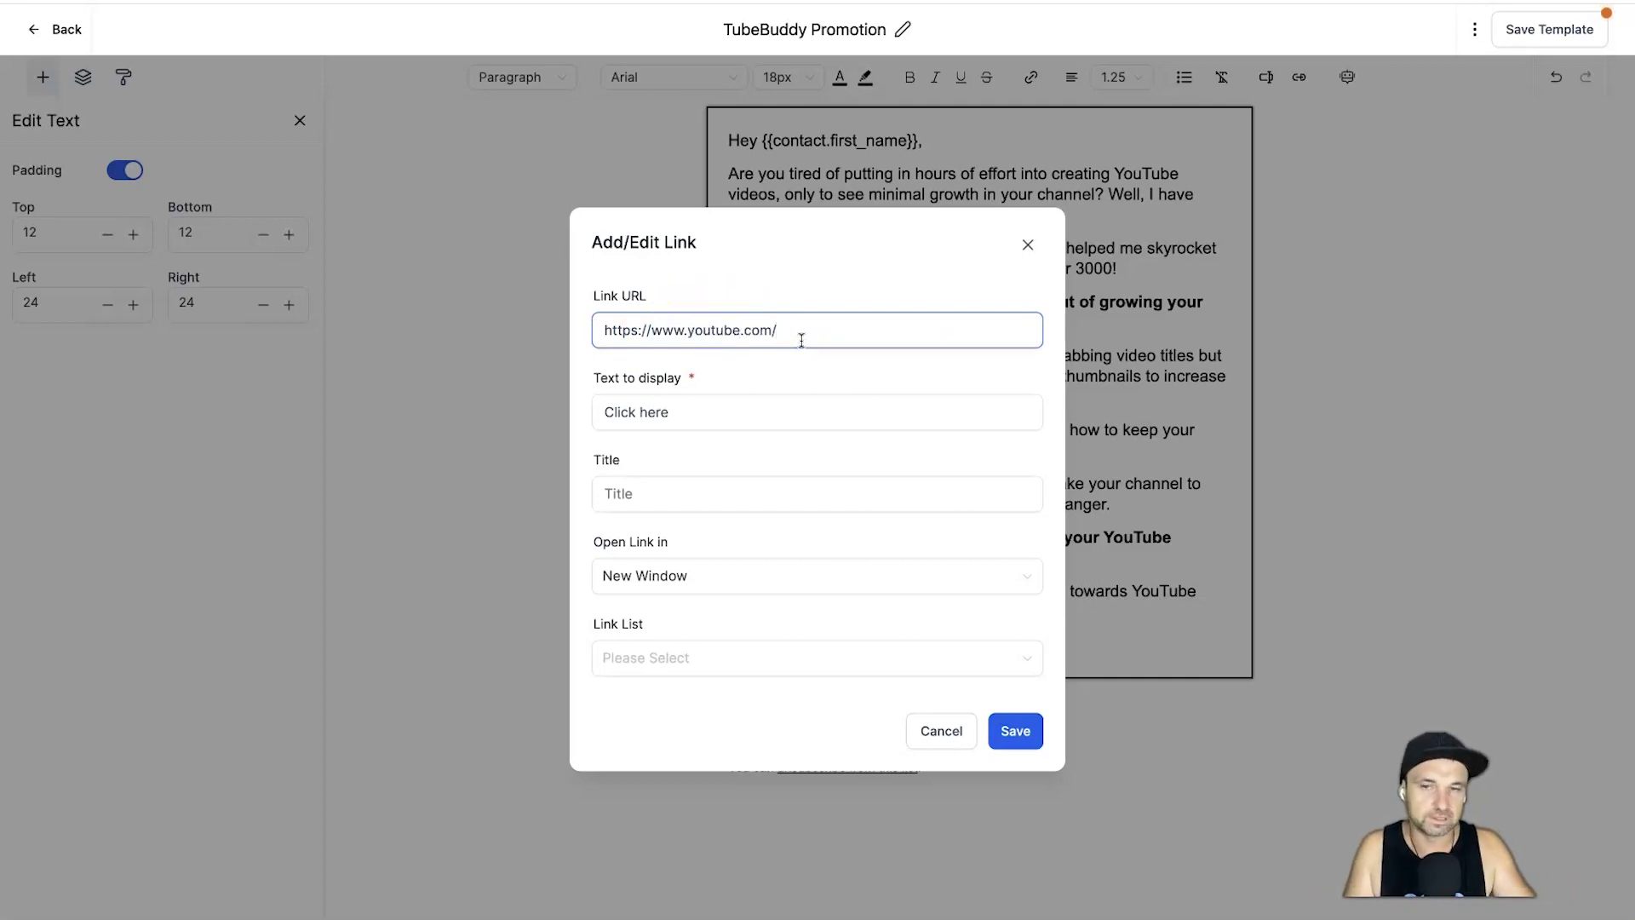
triple_click(749, 412)
type("Watch this video")
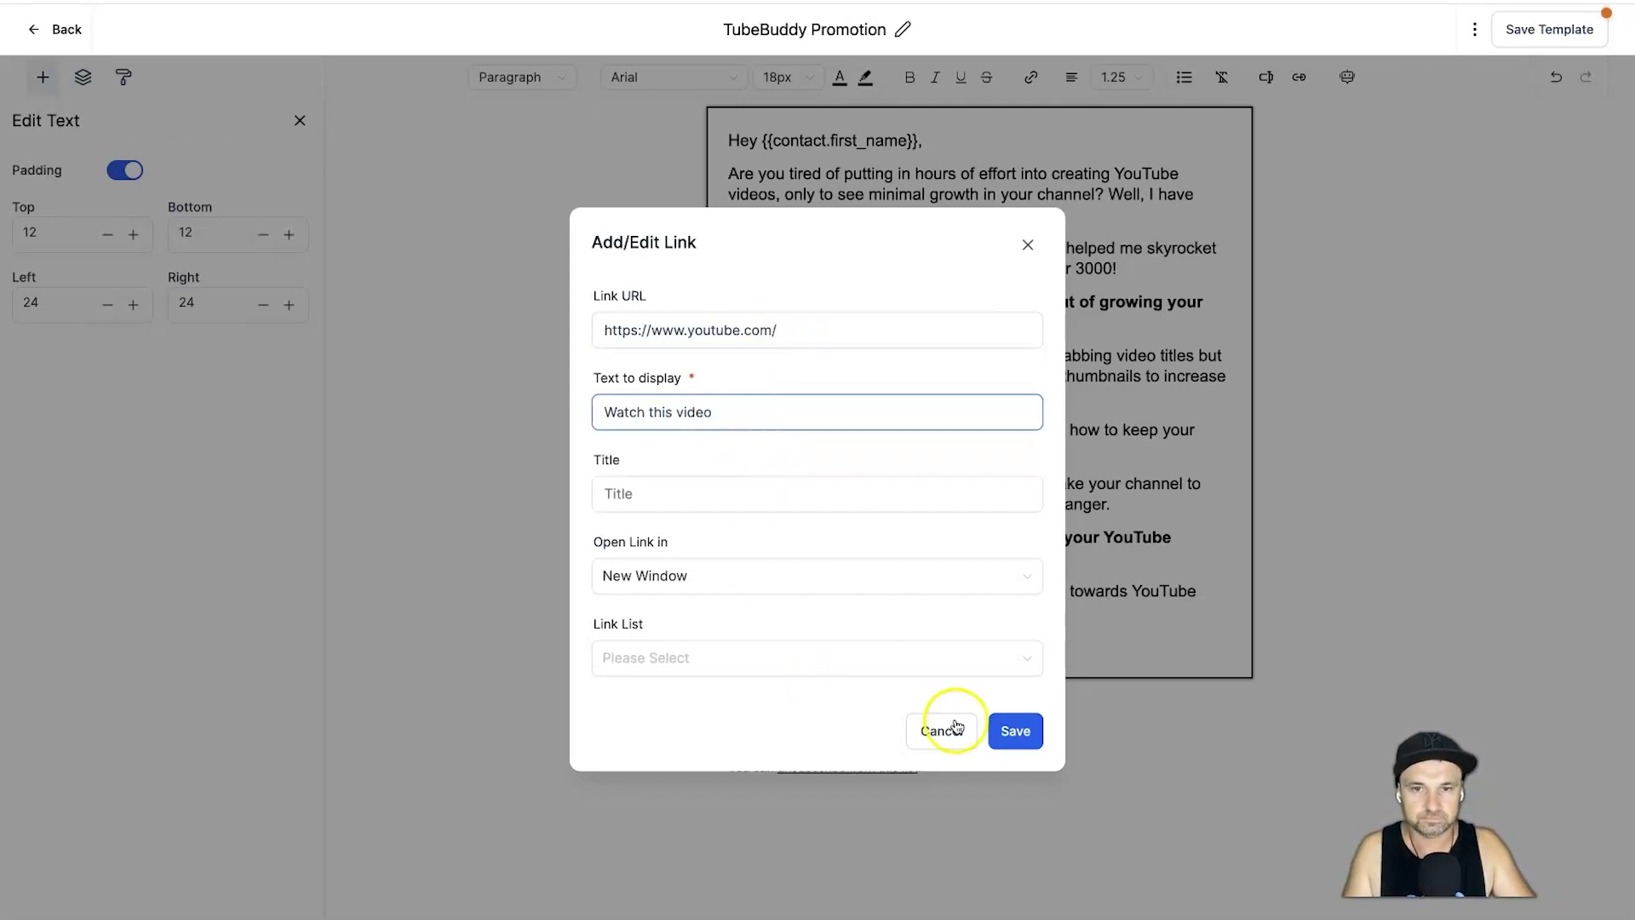
left_click(1015, 731)
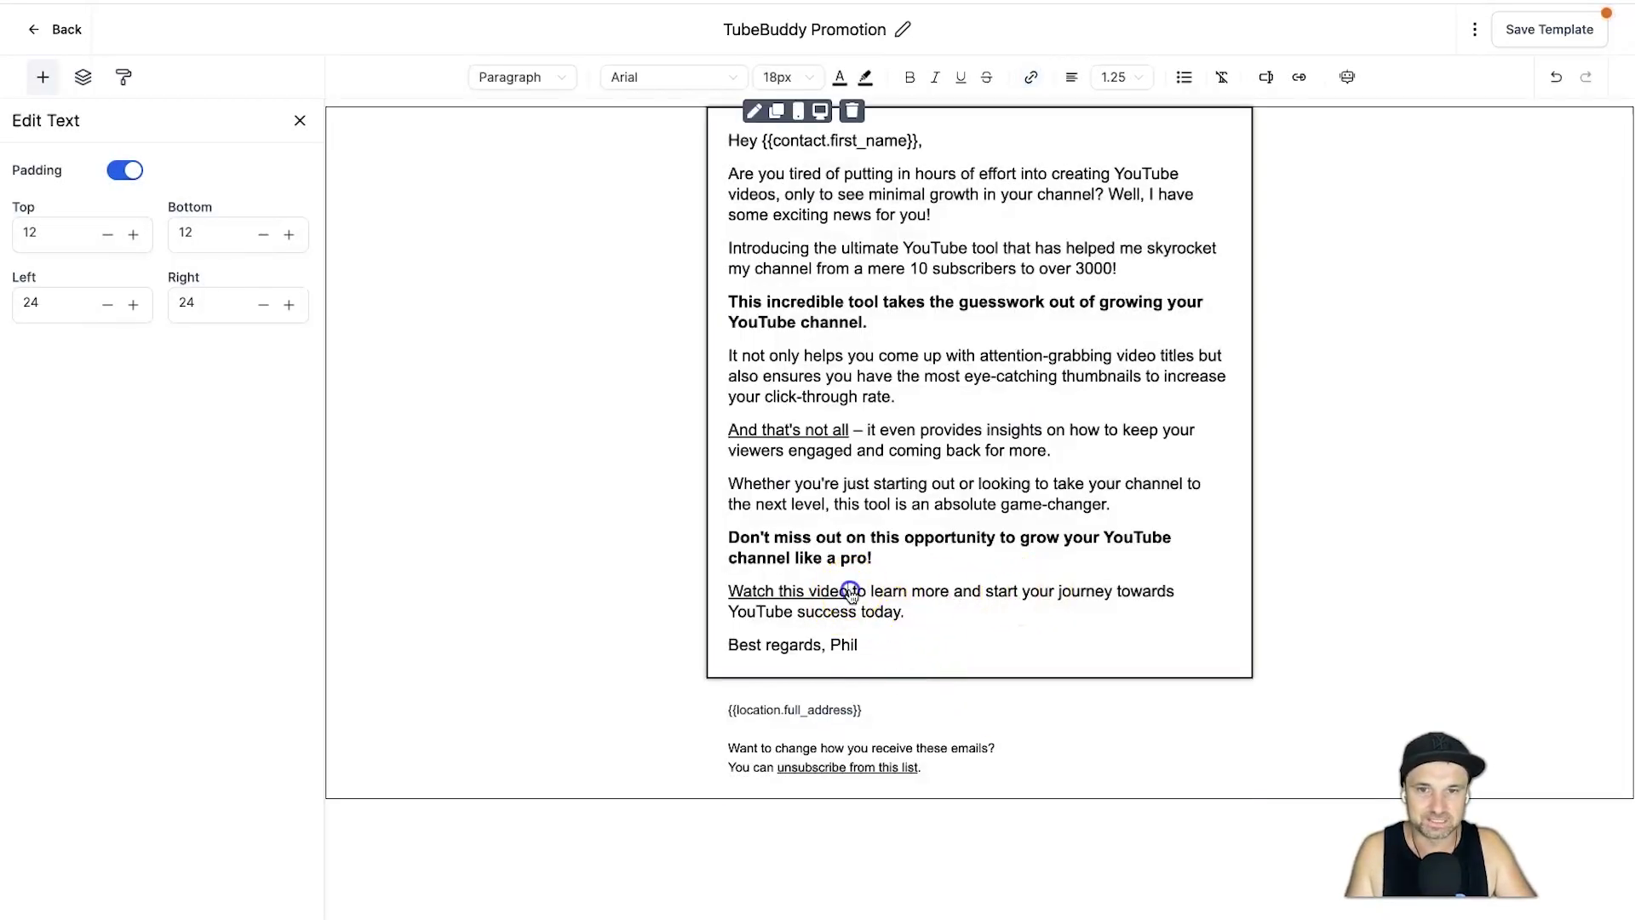
left_click_drag(851, 592, 730, 591)
- Colour the 'Watch this video' link bright blue #001CFF and save the email template
left_click(840, 77)
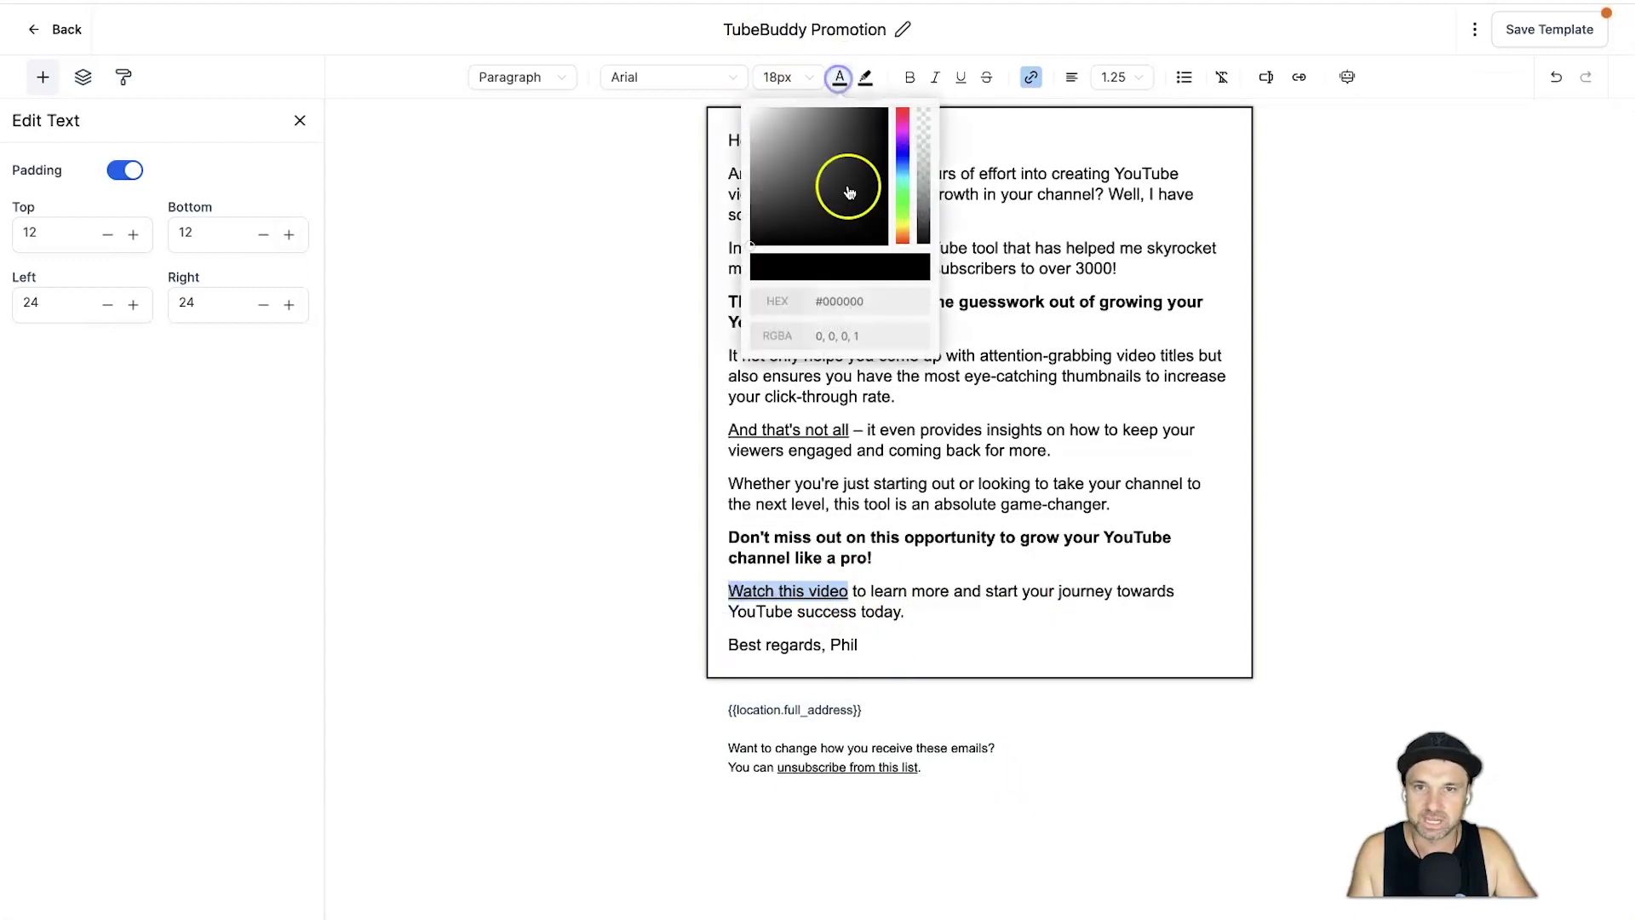
left_click(903, 156)
left_click_drag(858, 161, 888, 108)
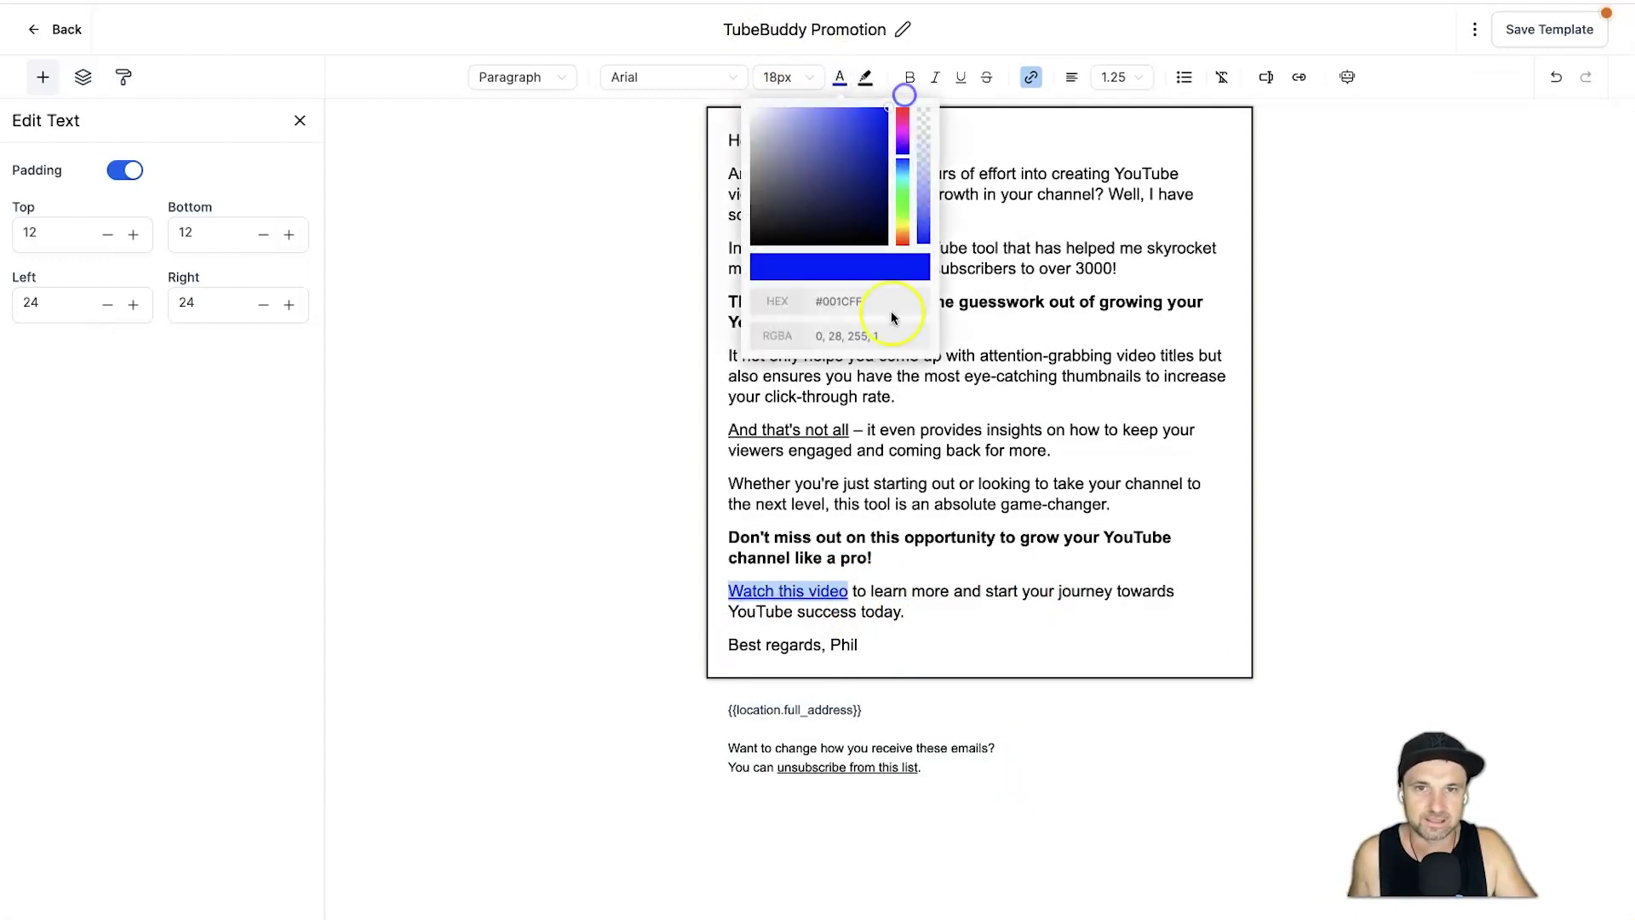
left_click(993, 366)
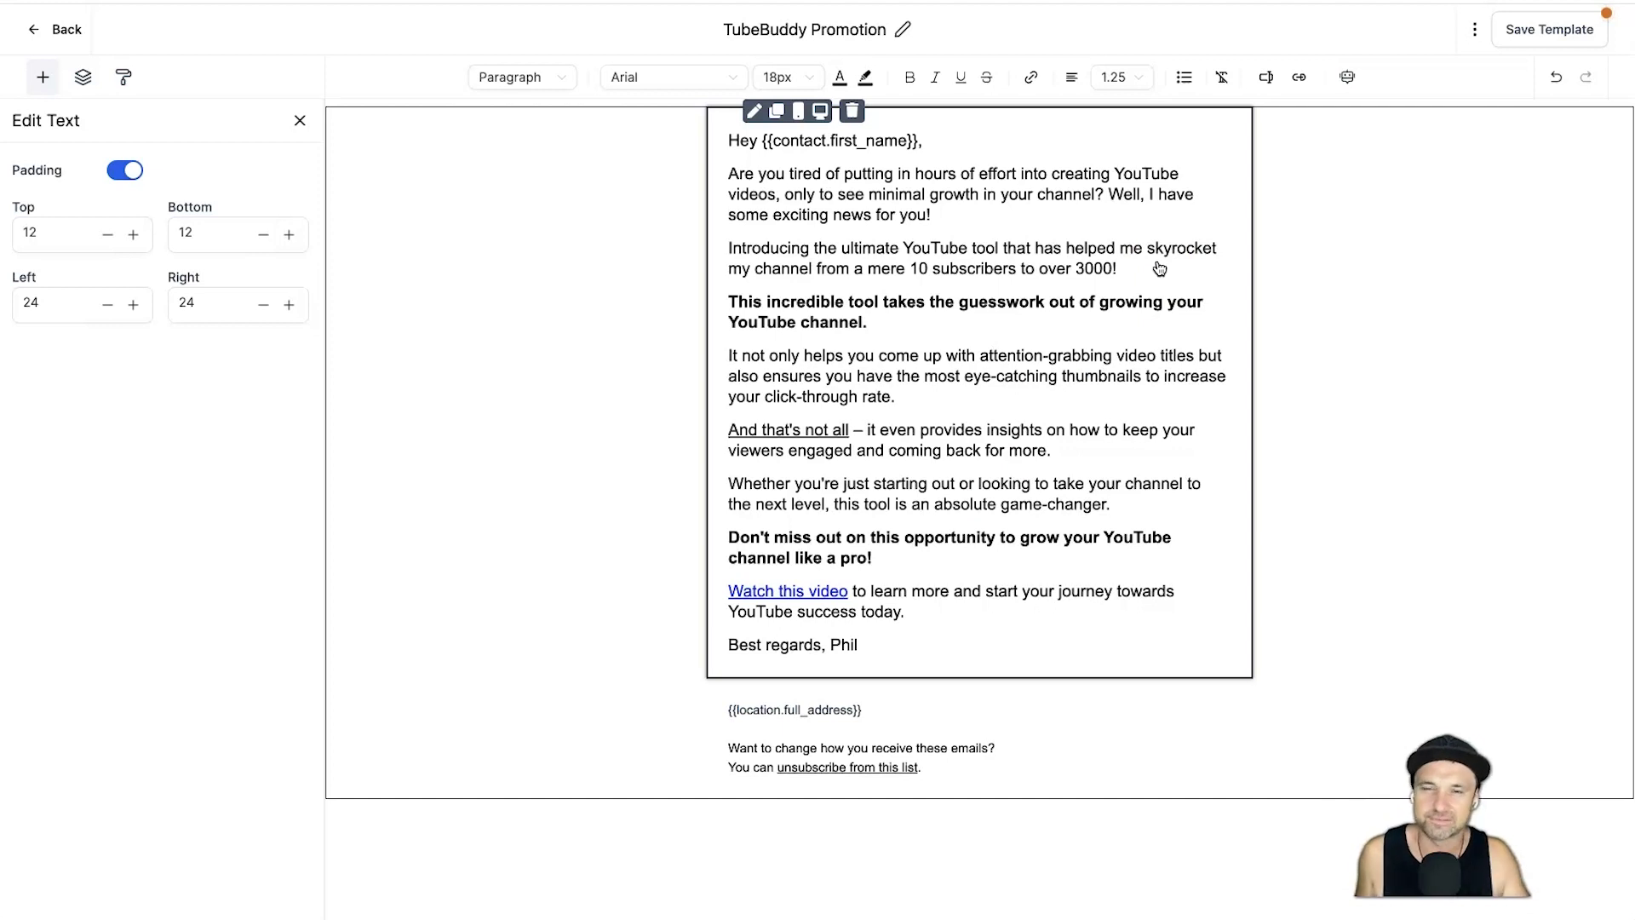
left_click(1570, 33)
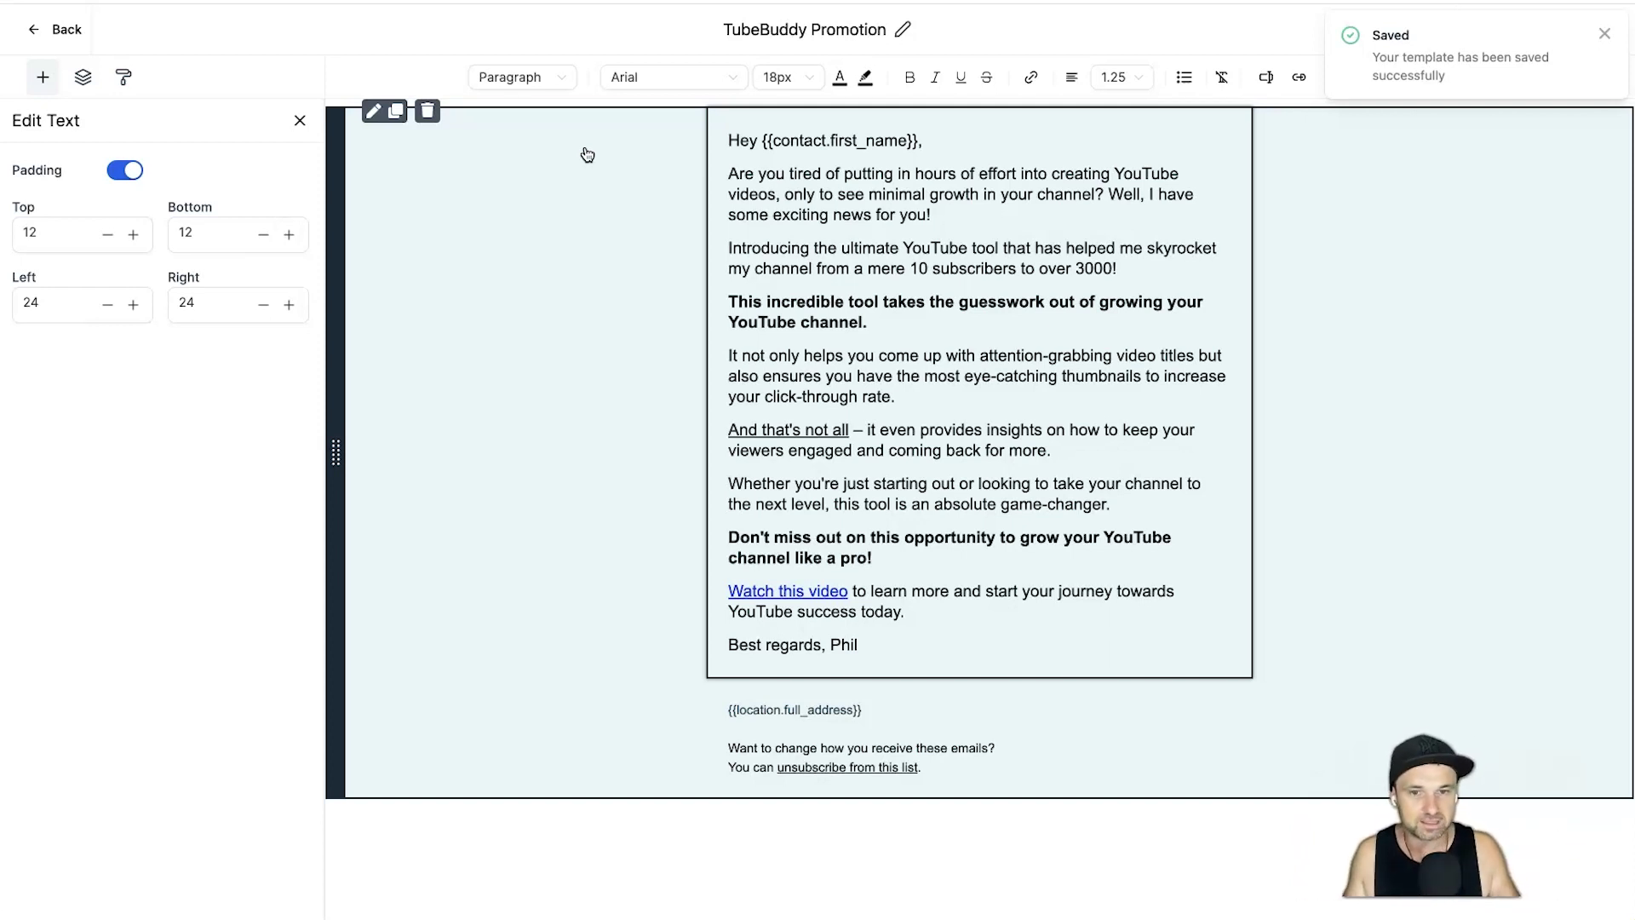
- Leave the saved TubeBuddy Promotion template and go to the Automation Workflow List
left_click(587, 154)
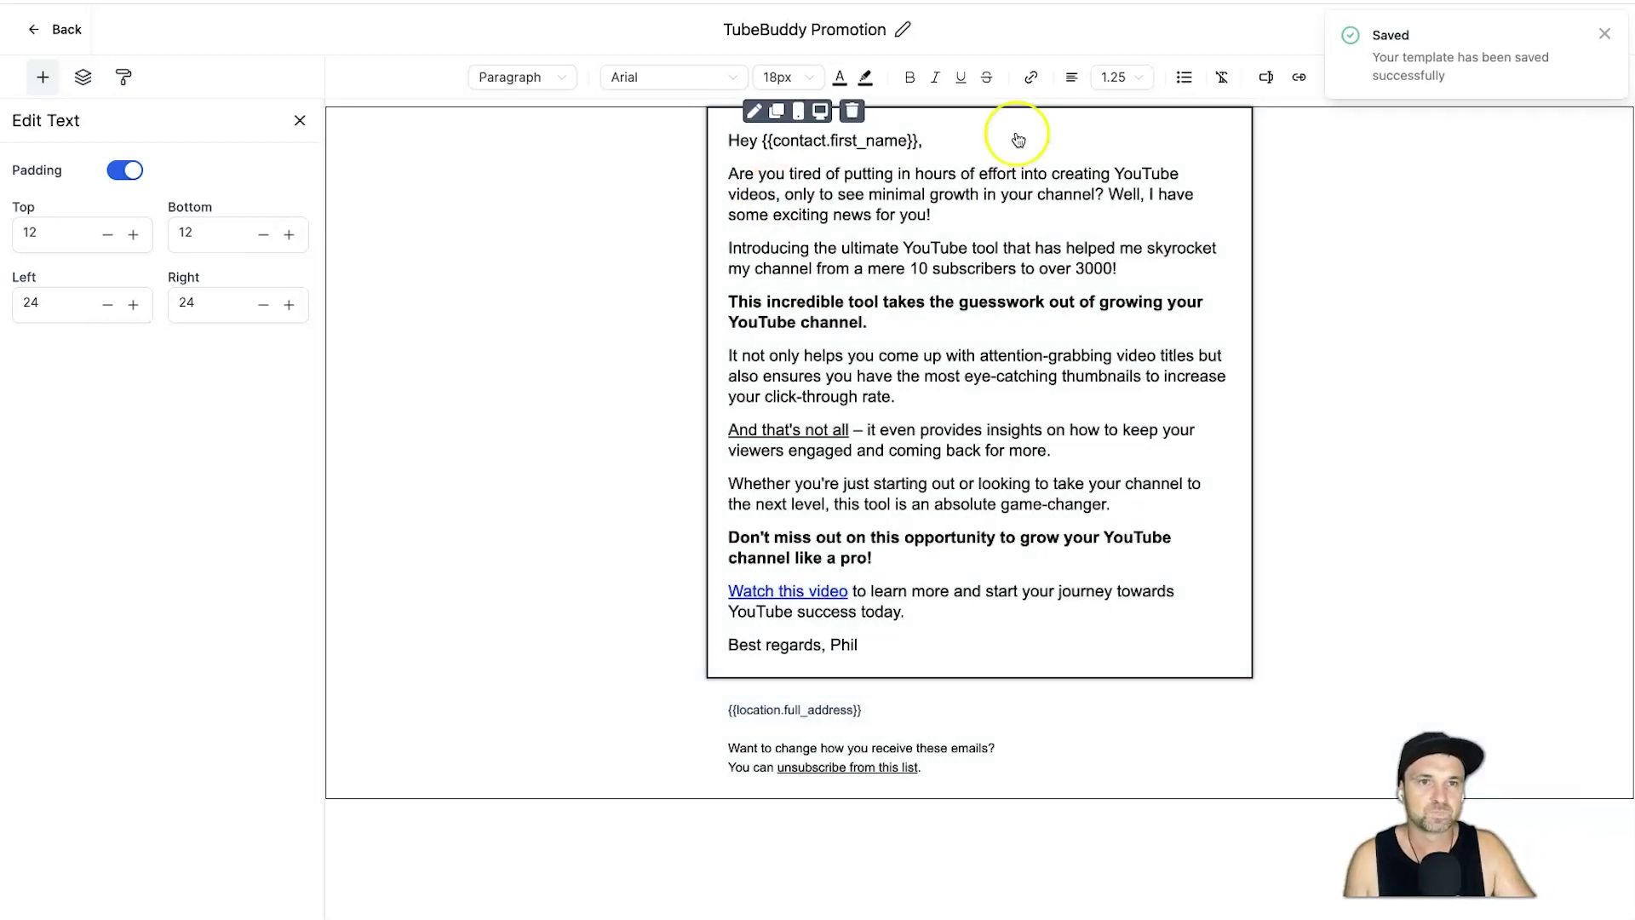
left_click(278, 474)
left_click(813, 236)
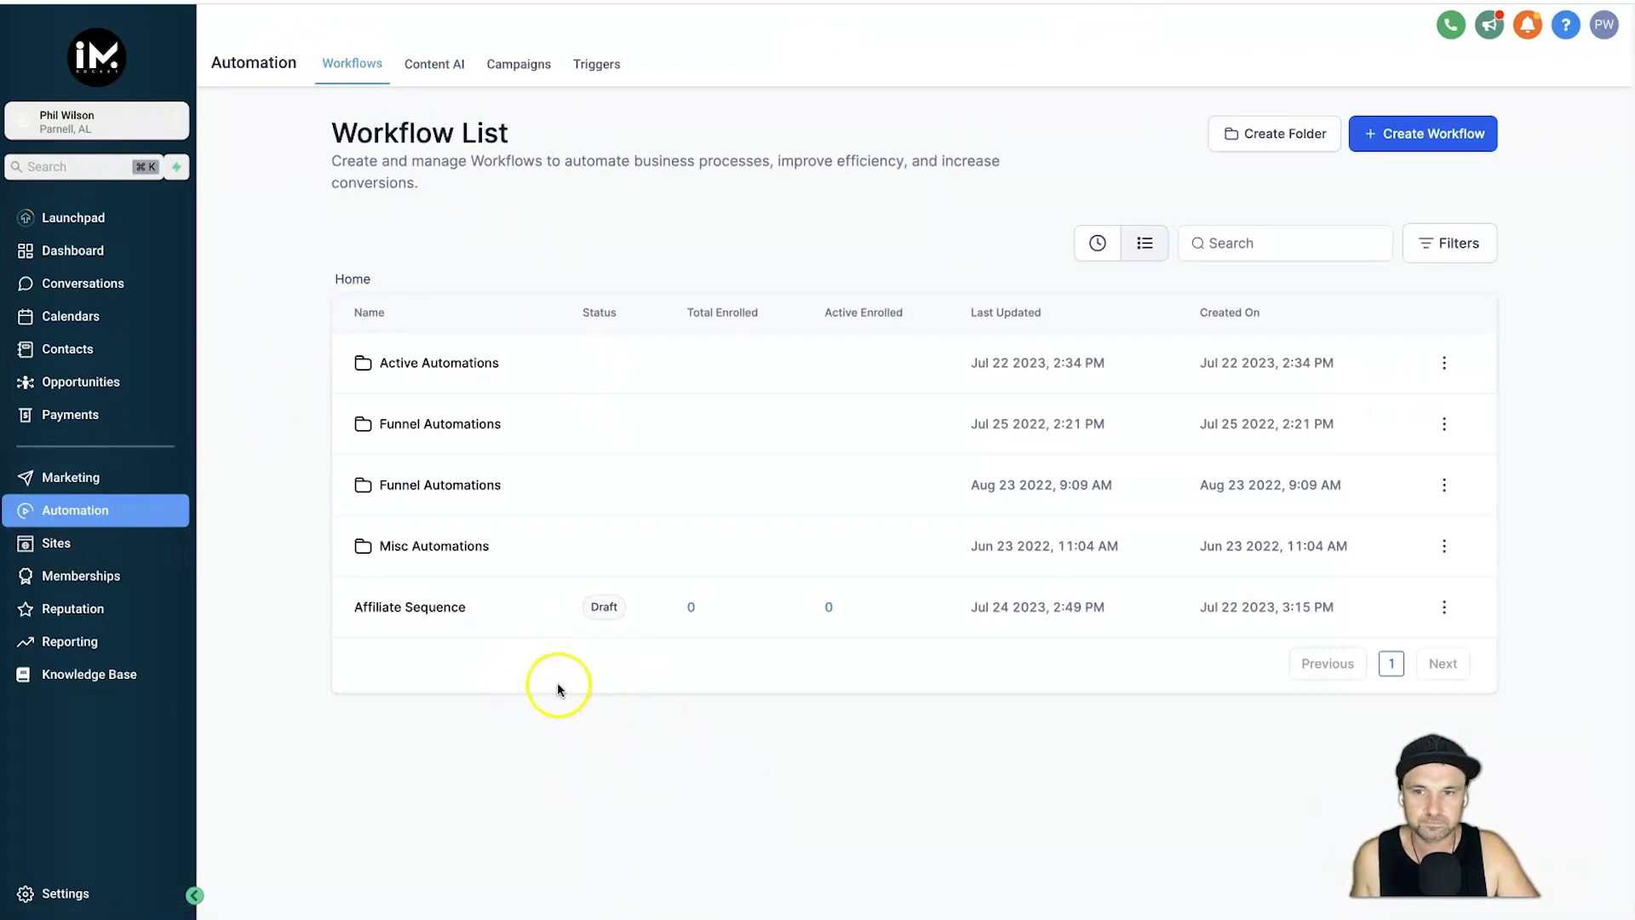
- Open the draft Affiliate Sequence workflow from the workflow list
left_click(444, 610)
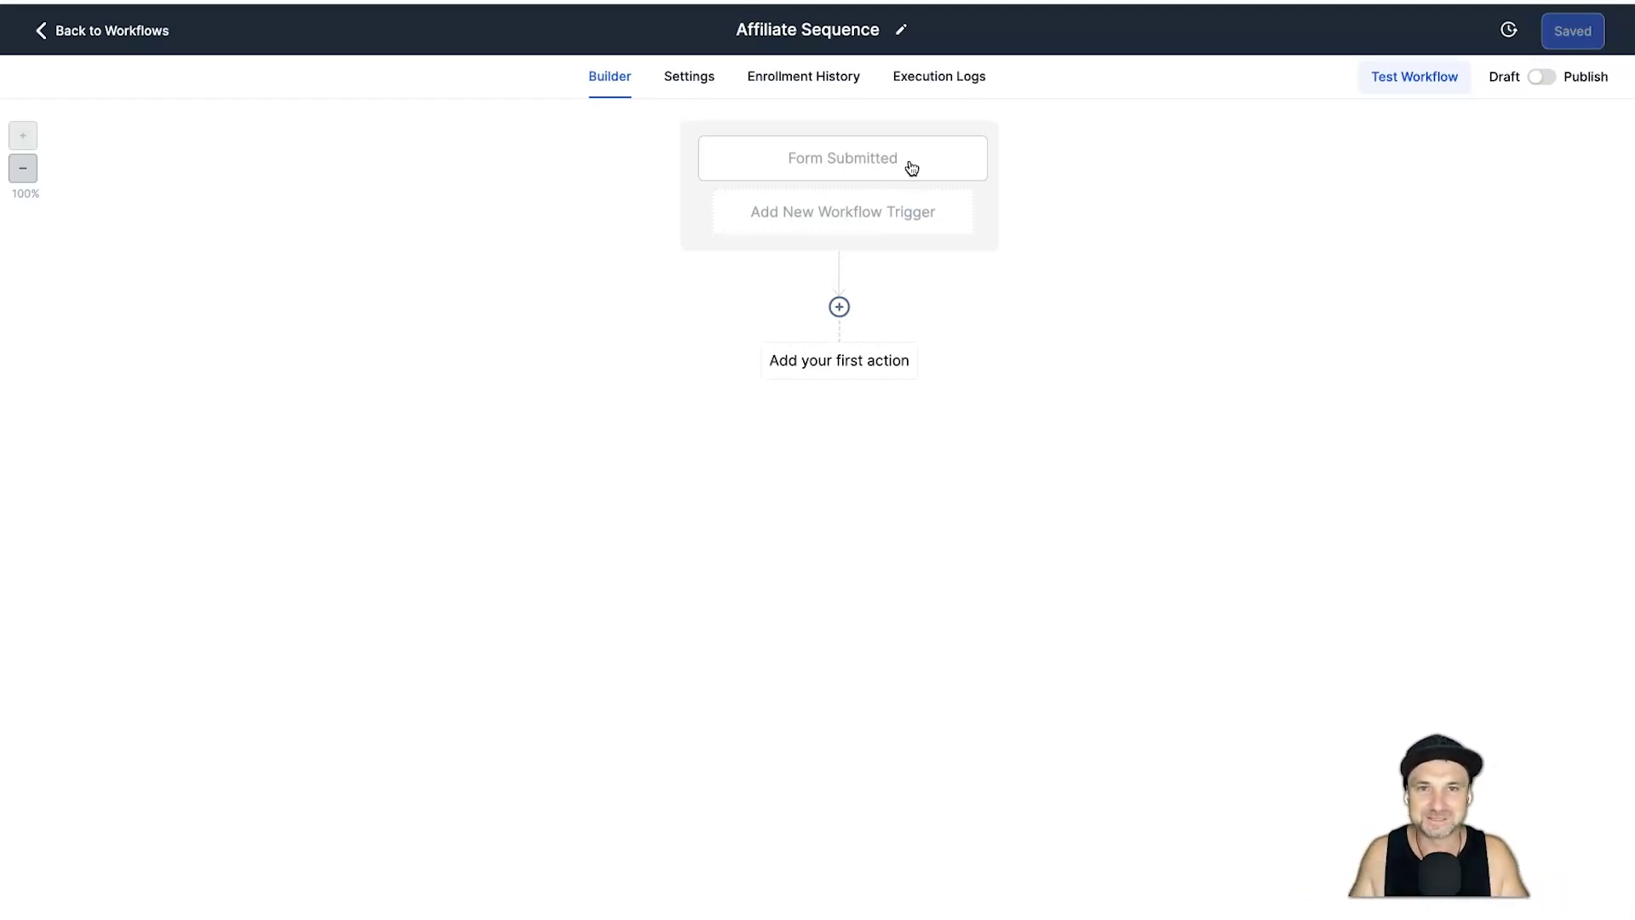
- Inspect the existing Form Submitted trigger's settings and filter options, then close them
left_click(910, 164)
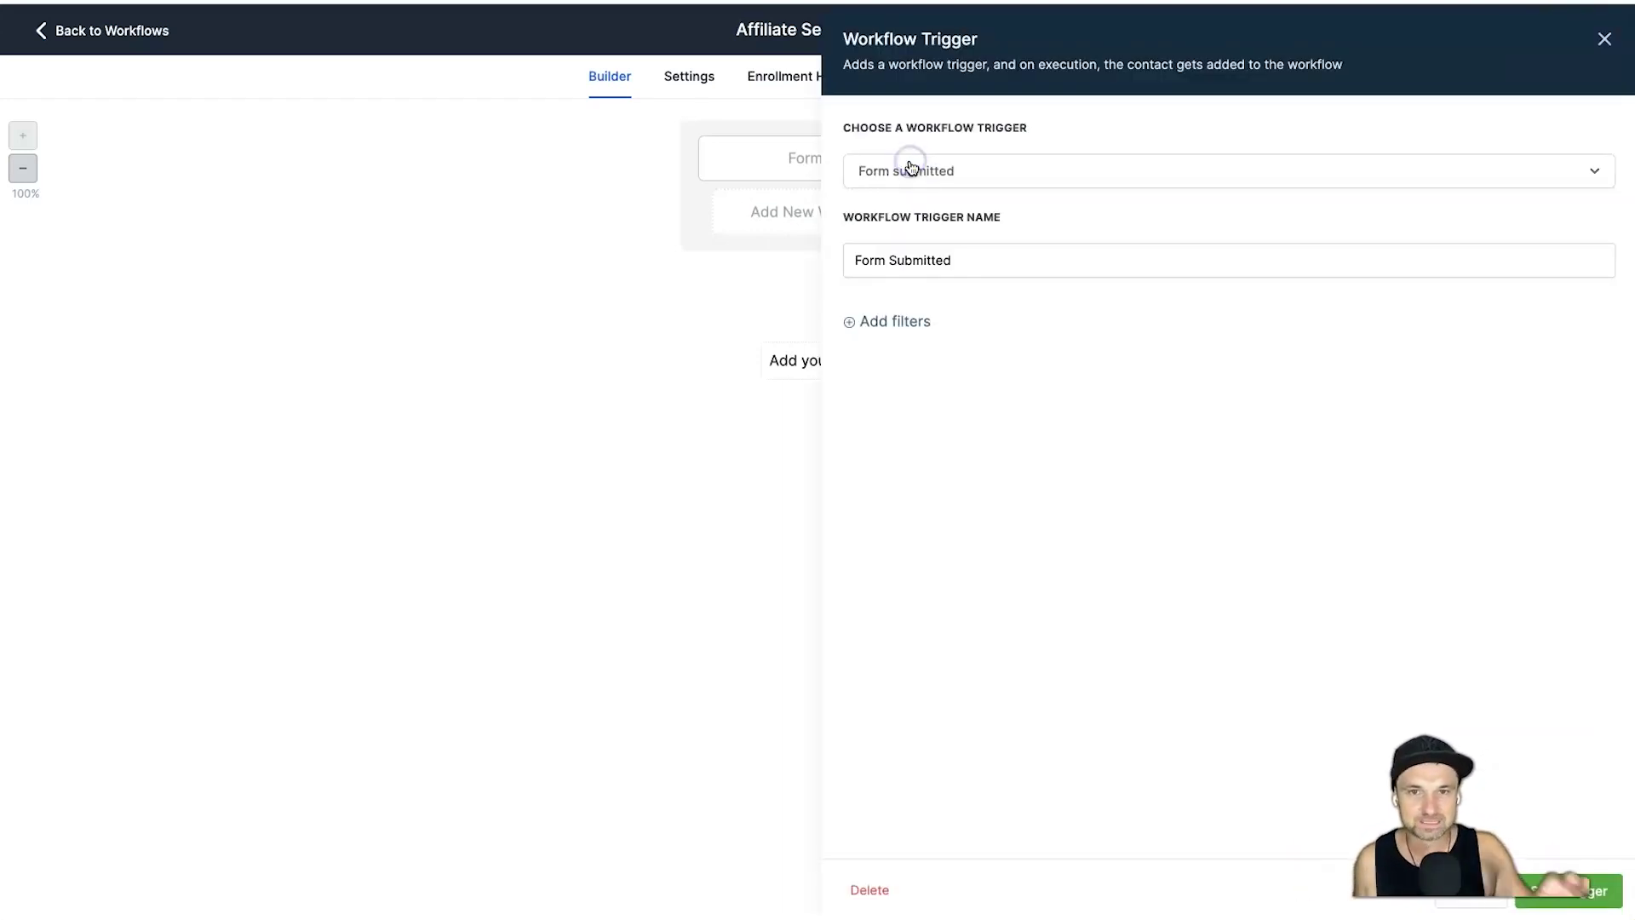
left_click(915, 324)
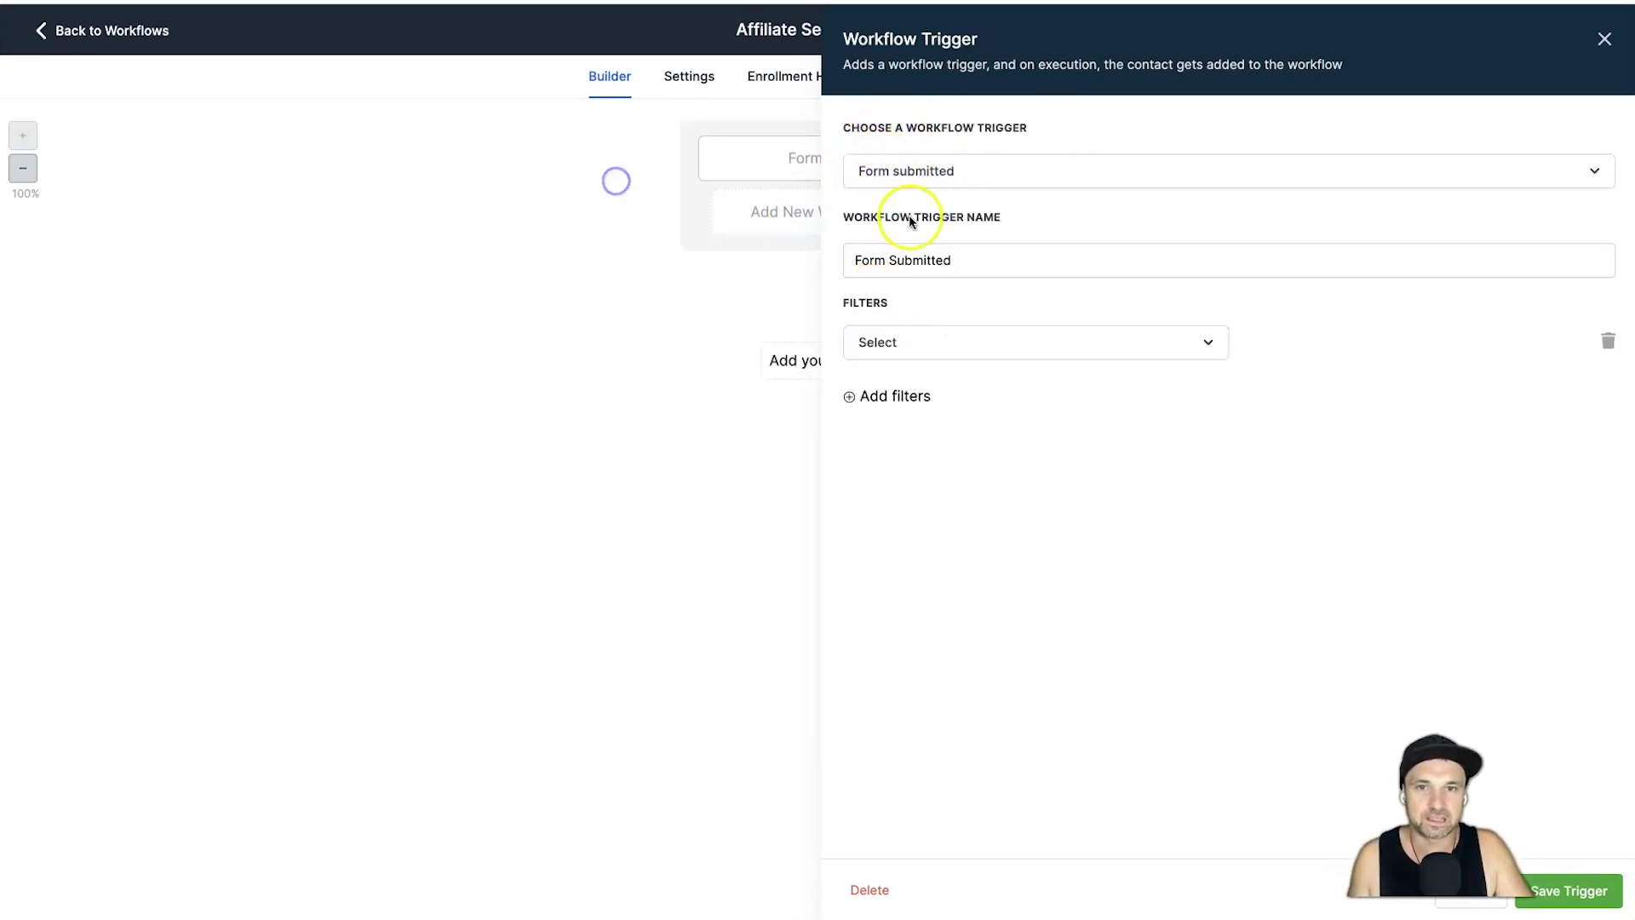
left_click(1602, 51)
- Add a Form Submitted trigger filtered to the Affiliate Example form
left_click(818, 222)
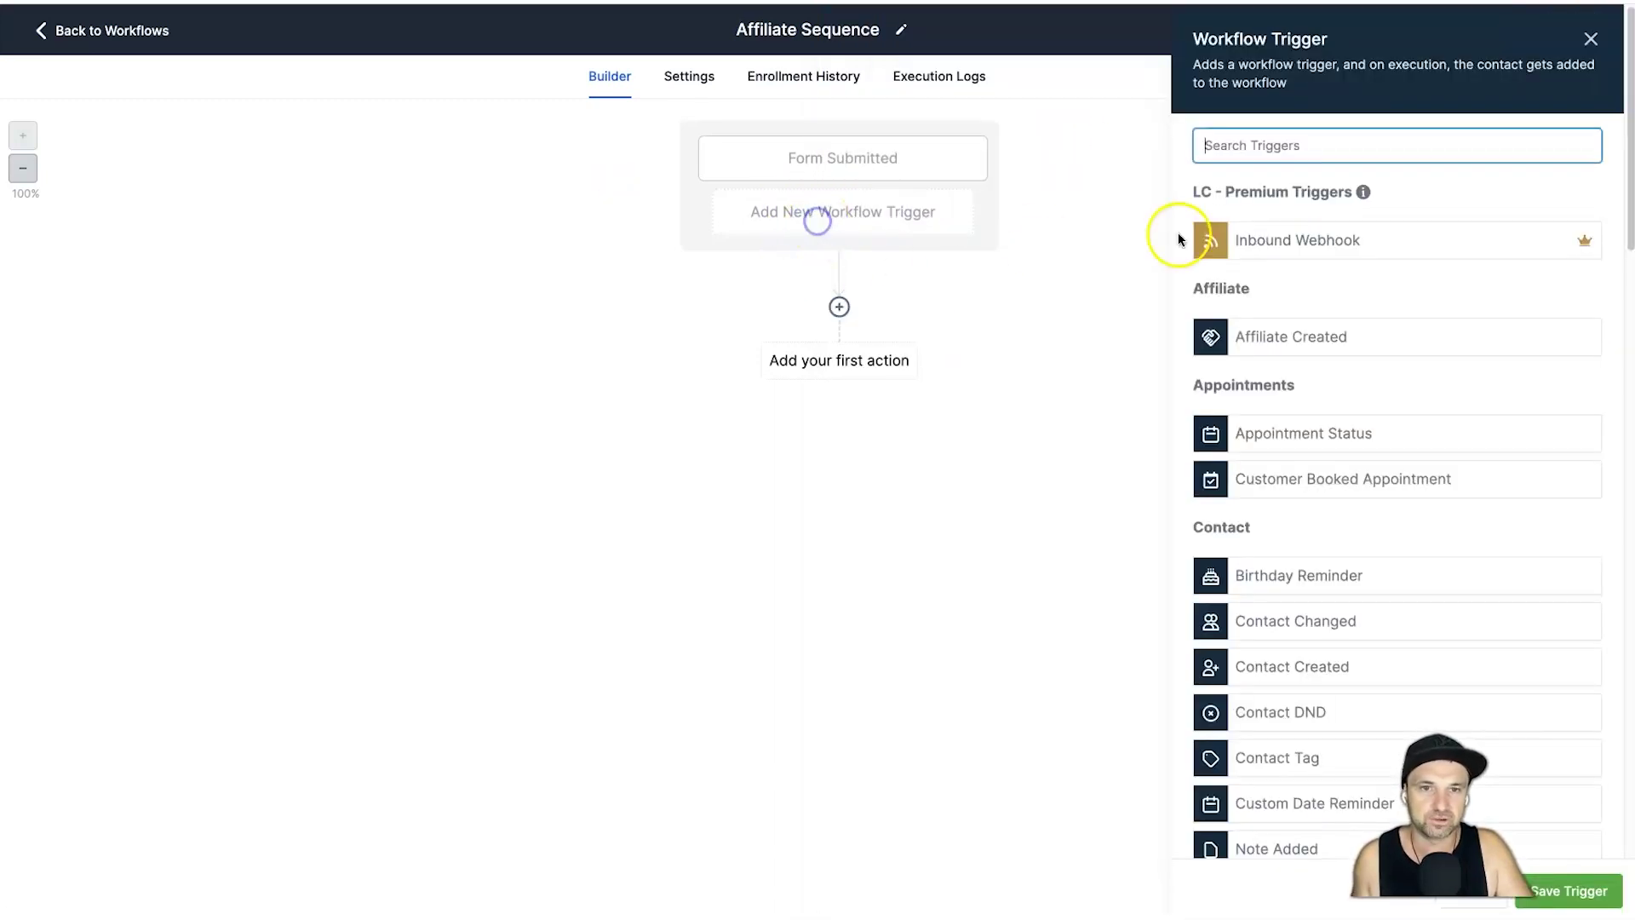
type("form")
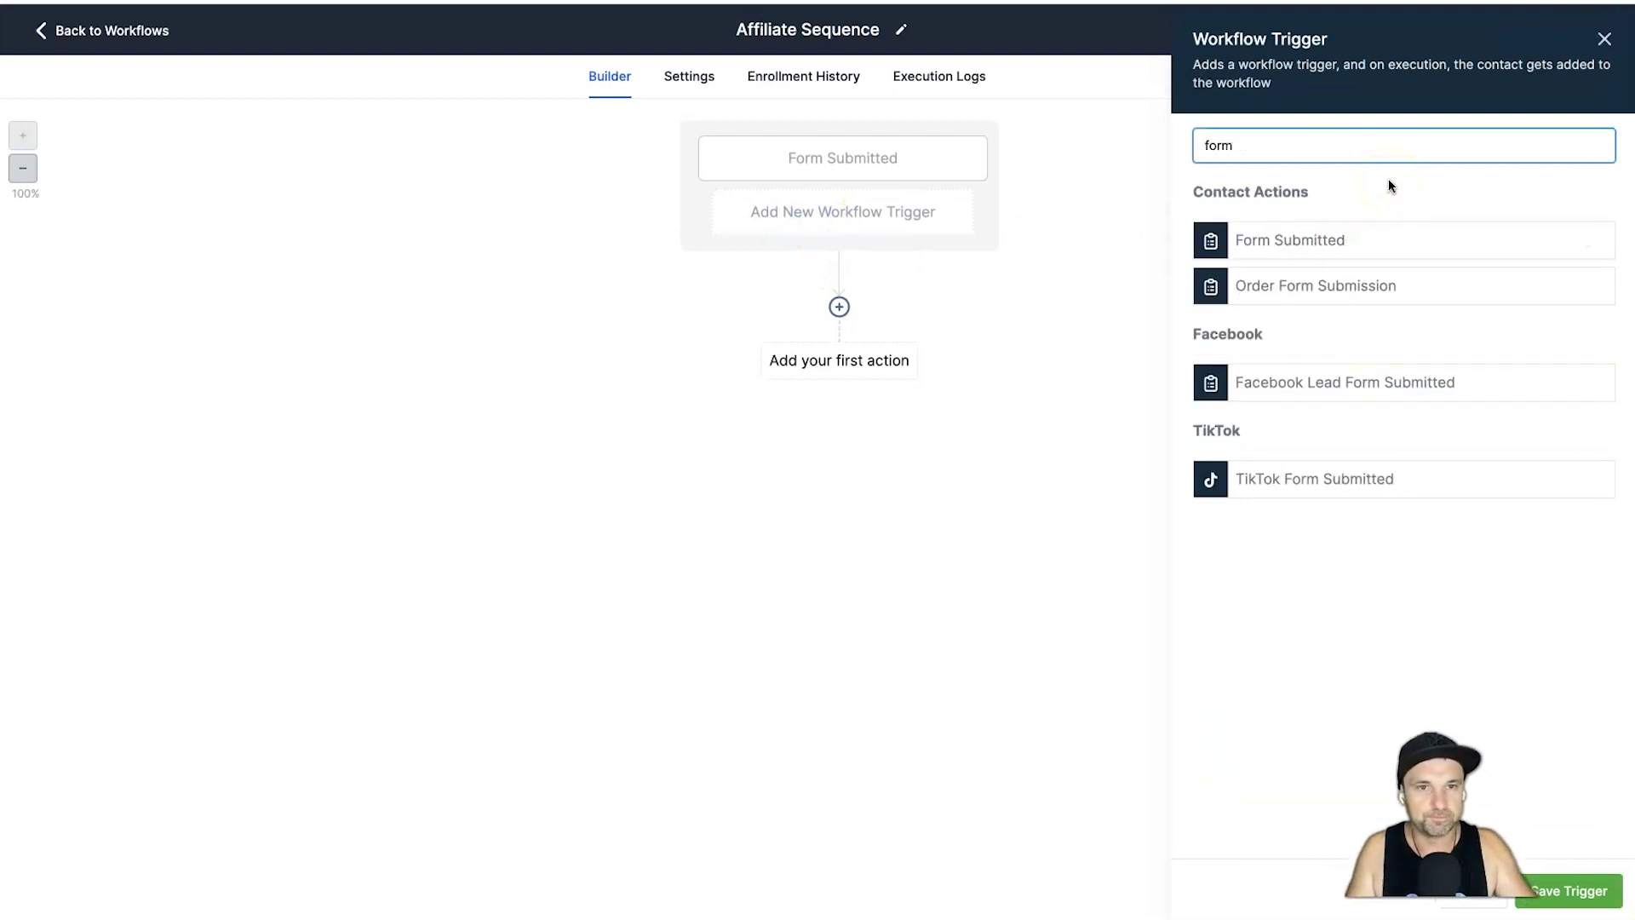
left_click(1332, 236)
left_click(883, 325)
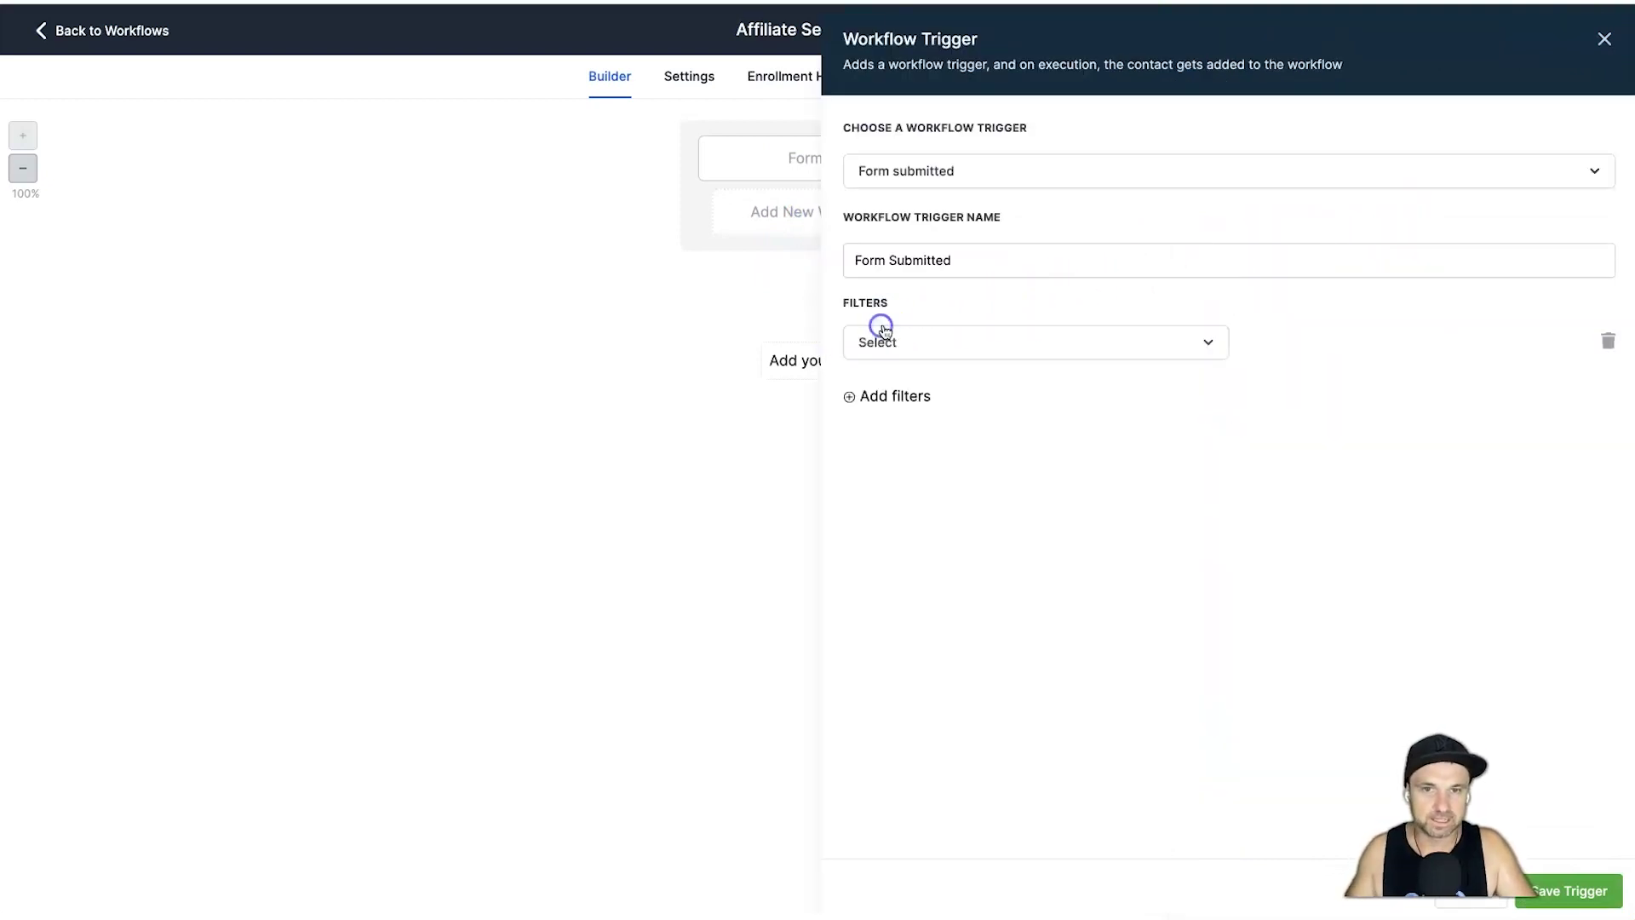
left_click(1113, 356)
left_click(927, 460)
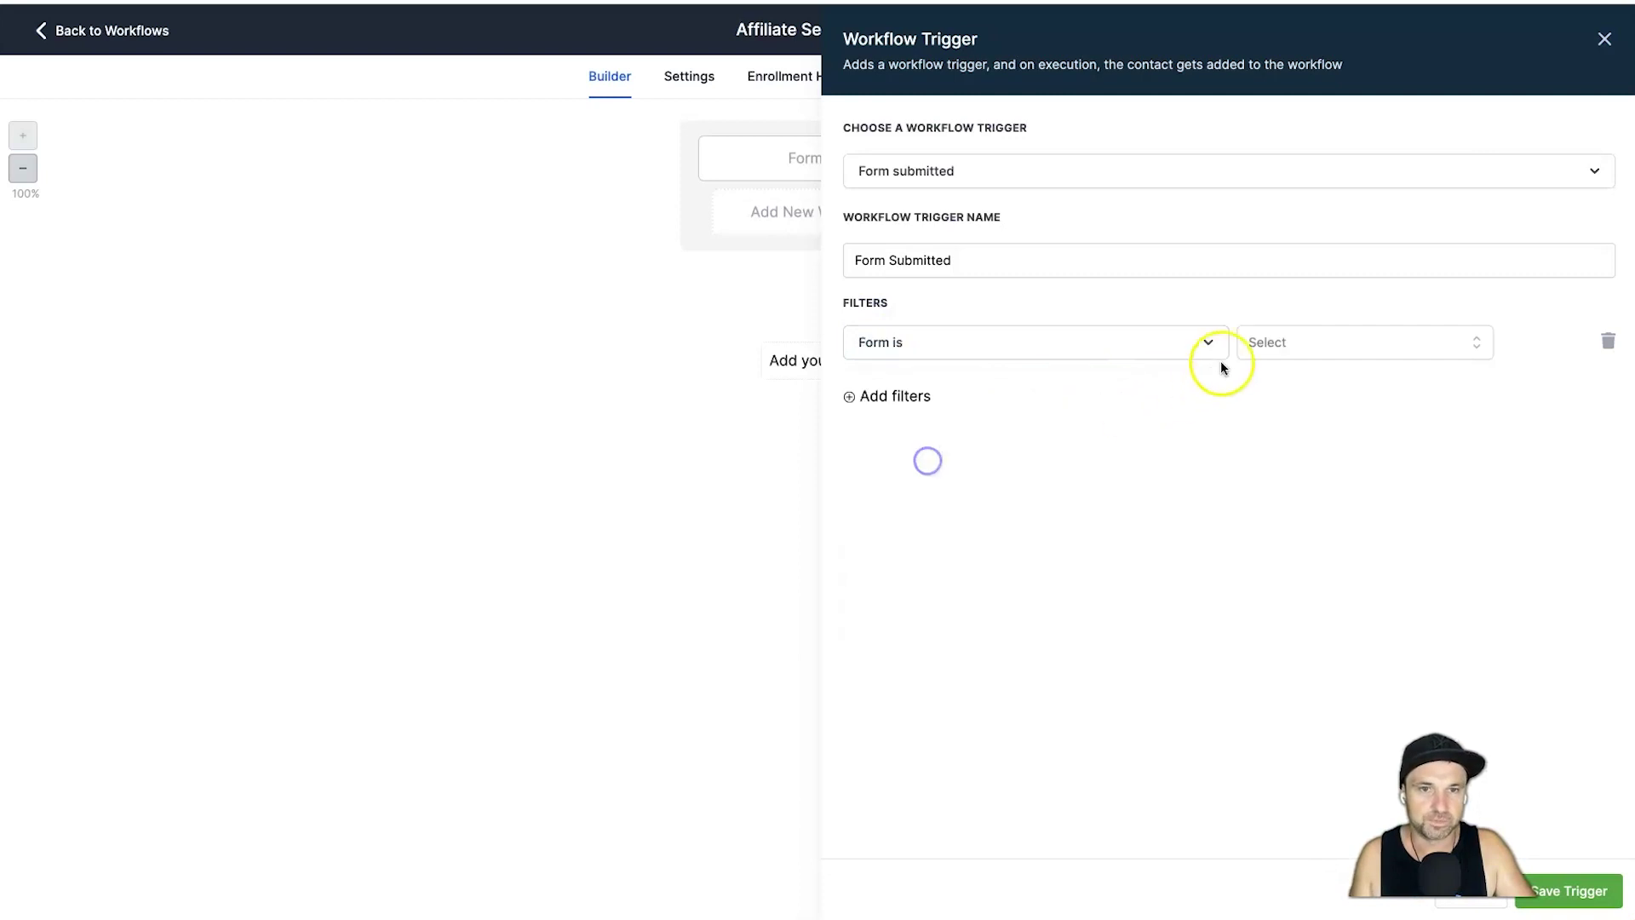
left_click(1276, 349)
left_click(1313, 491)
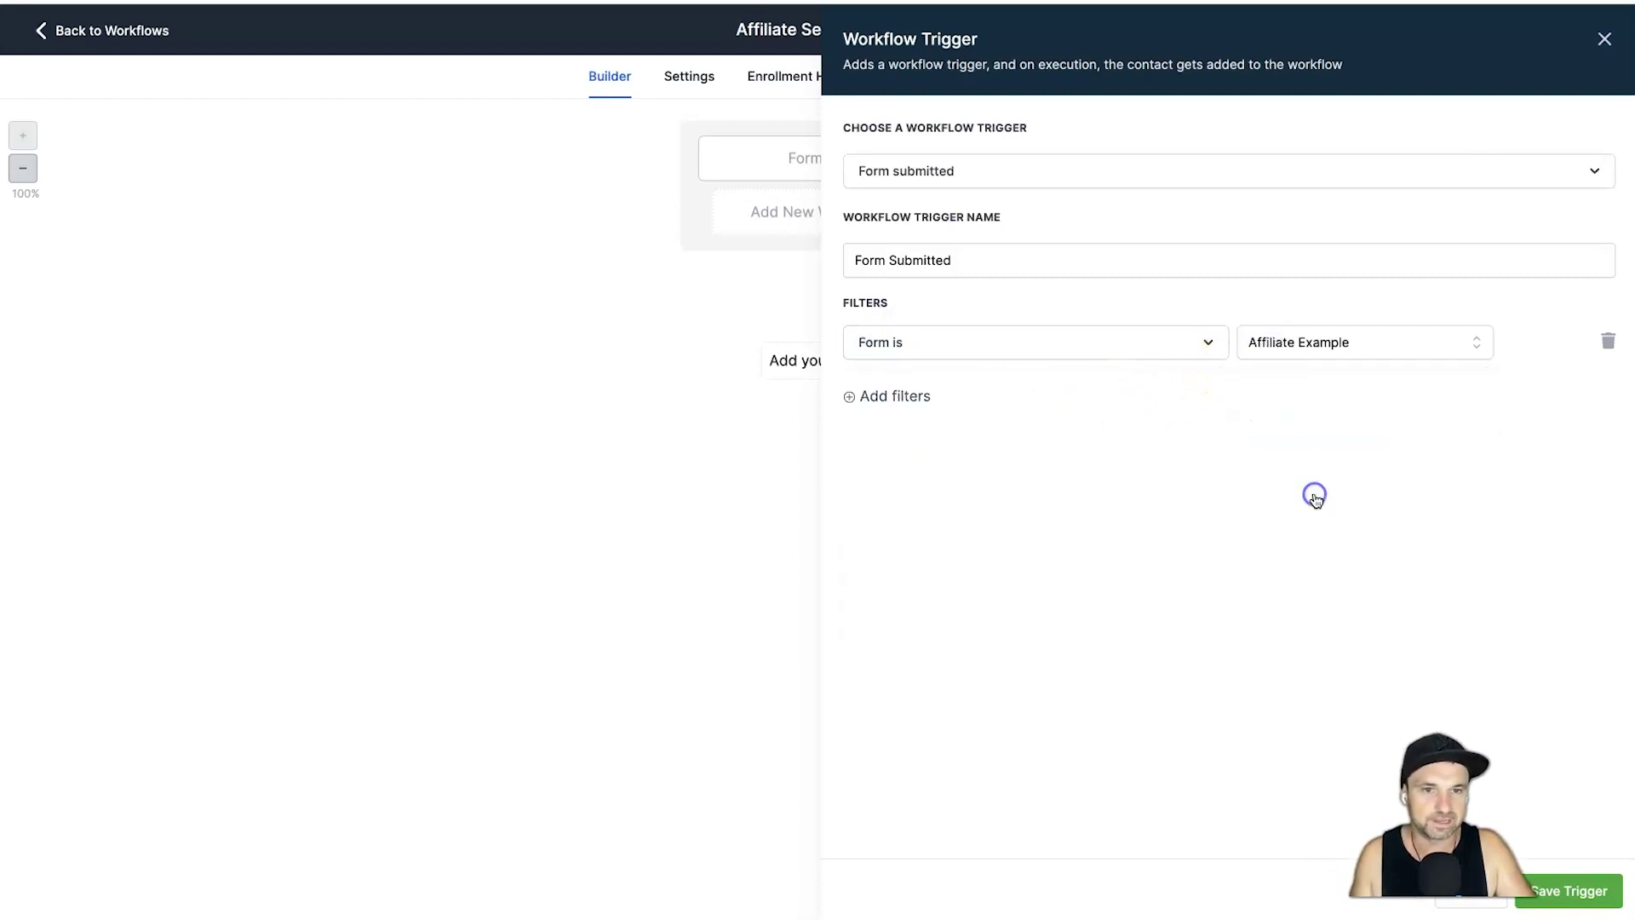
left_click(1617, 901)
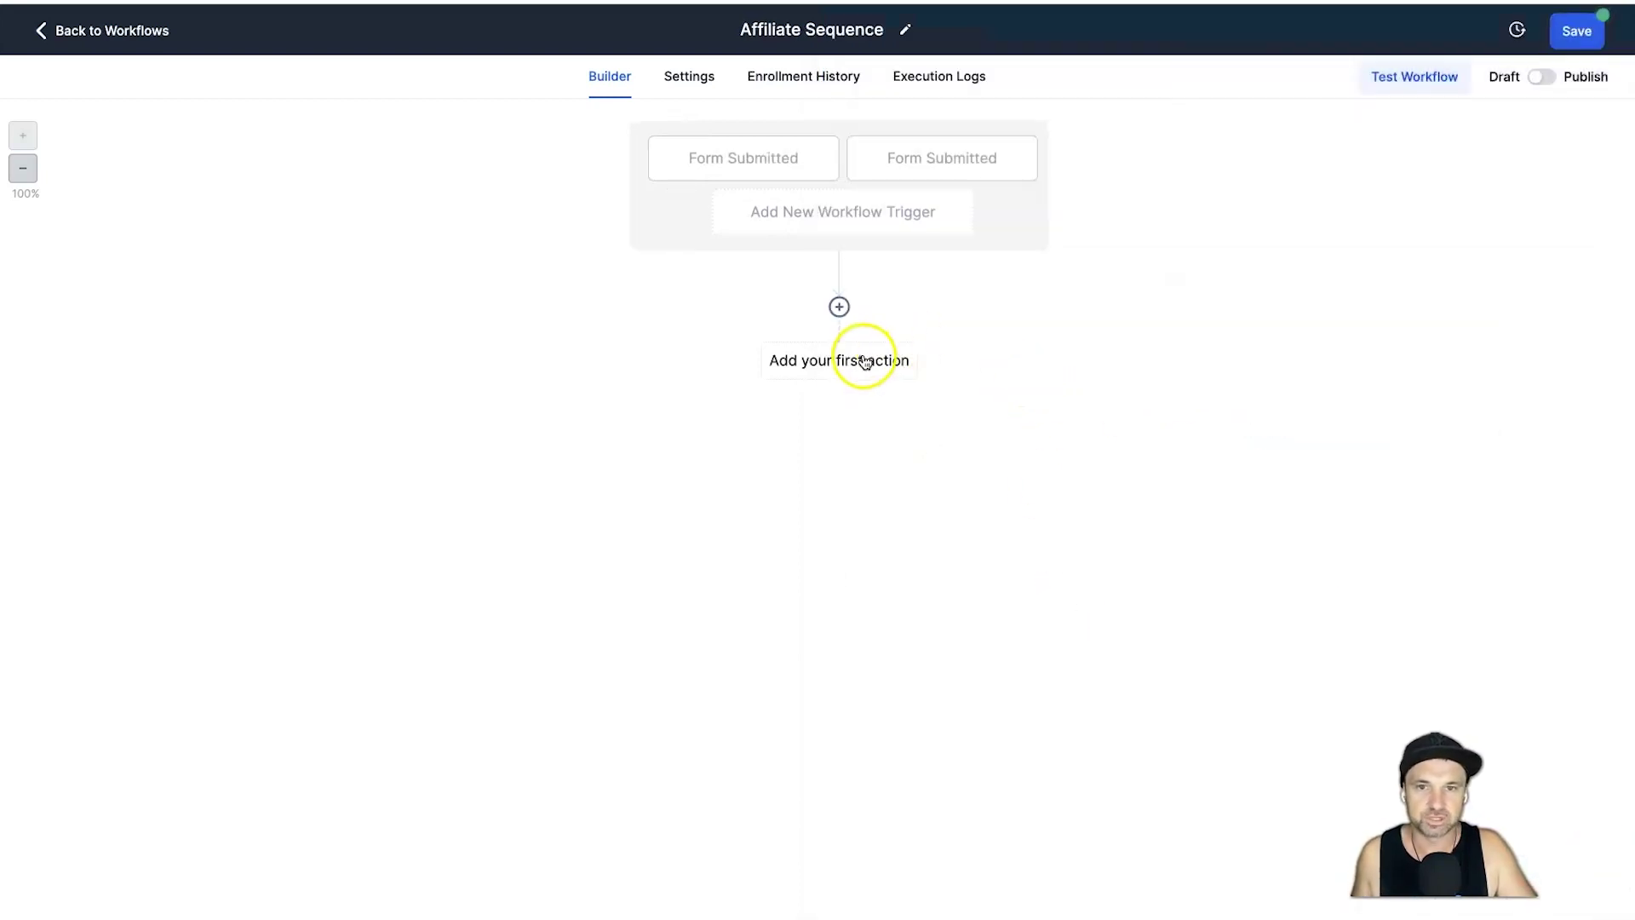
- Add an Add Contact Tag step that applies the 'affiliate marketing' tag
left_click(840, 375)
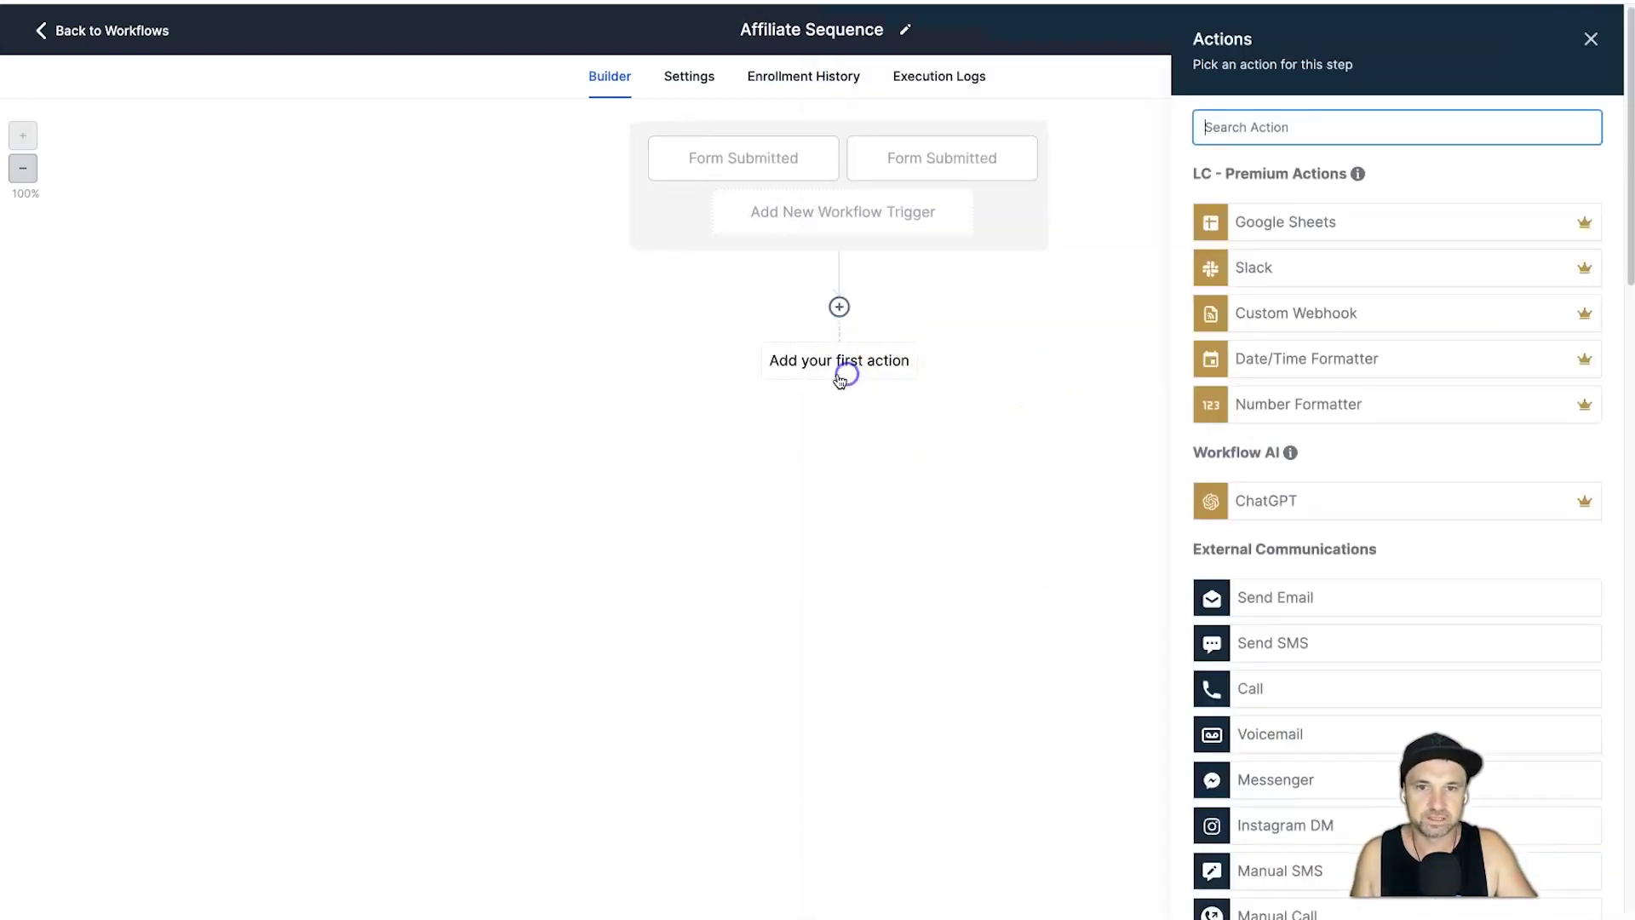
left_click(1444, 140)
type("tag")
left_click(1268, 250)
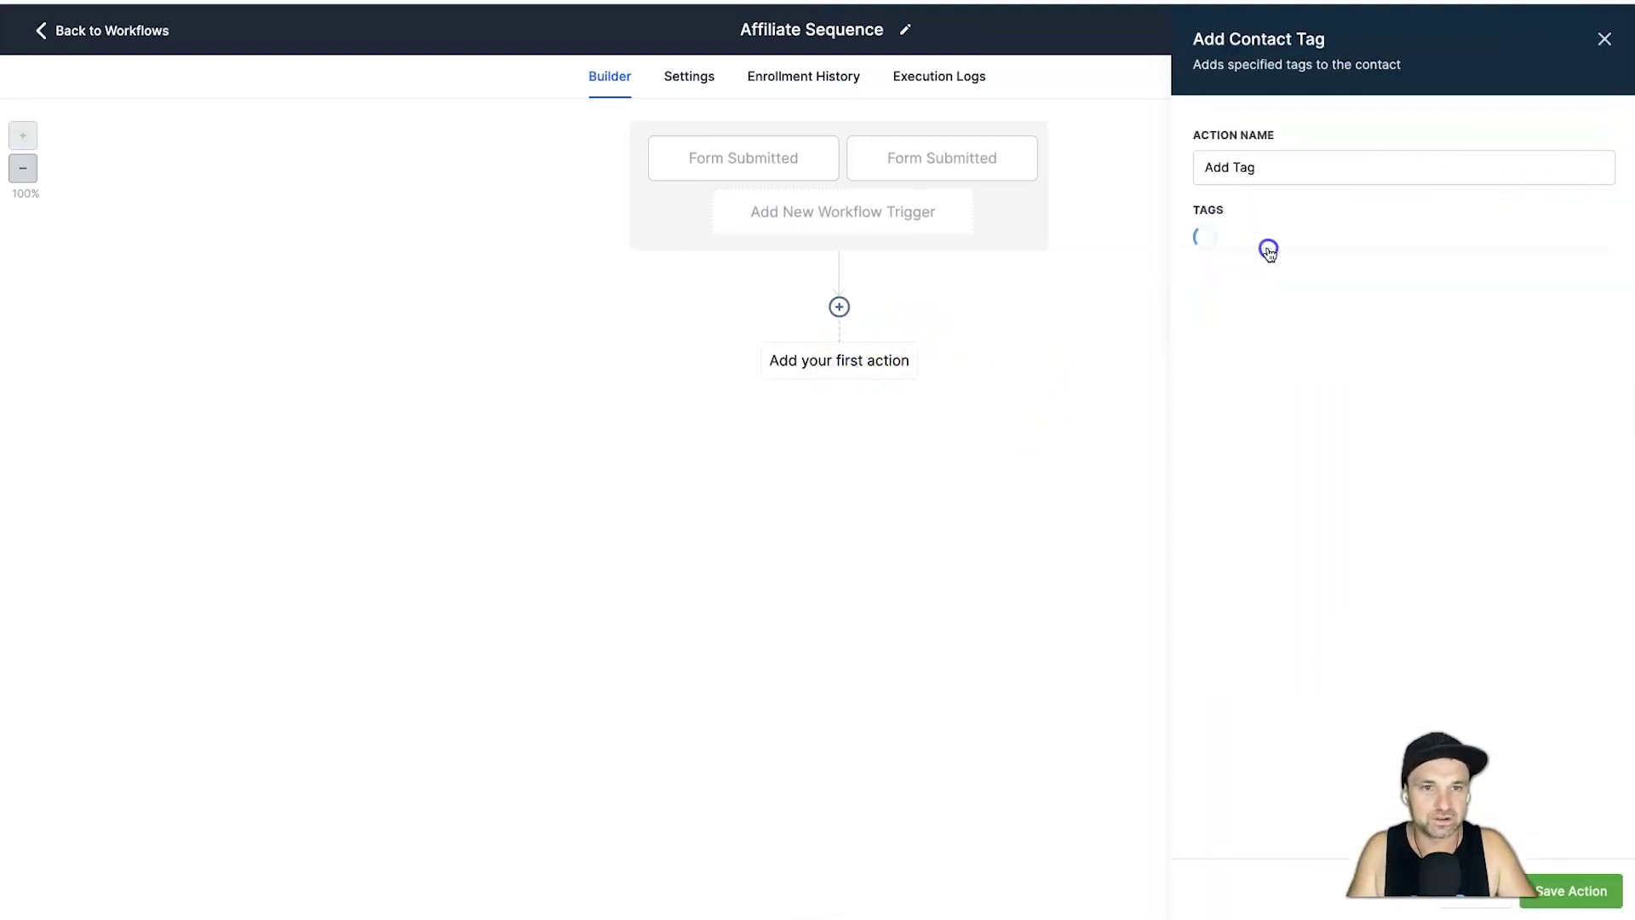
left_click(1260, 242)
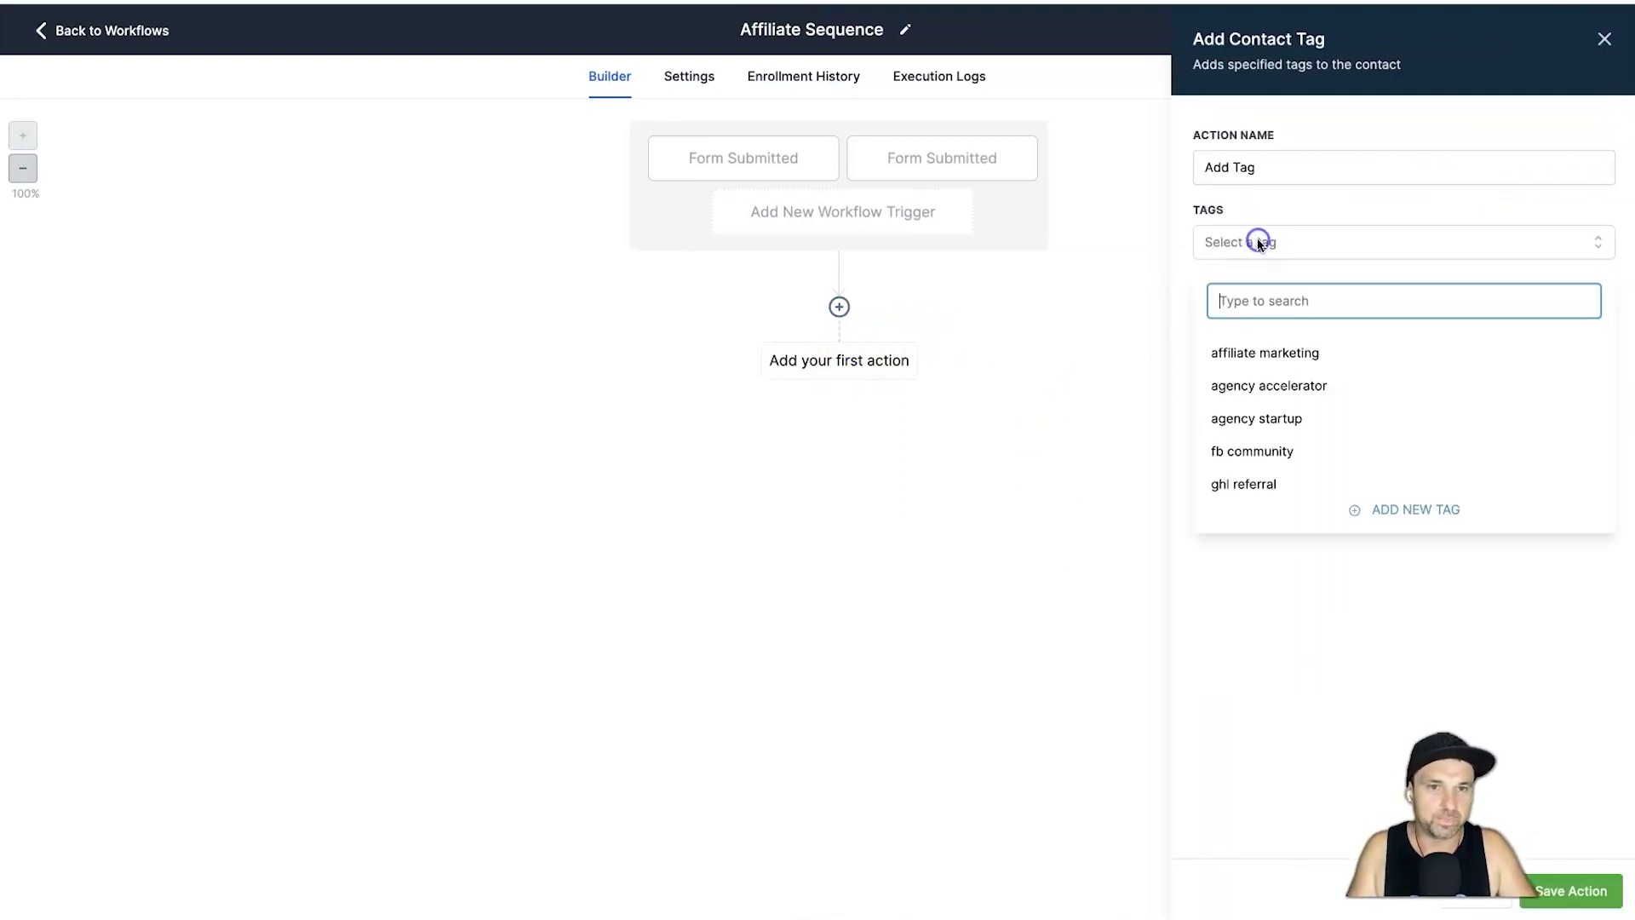
left_click(1239, 352)
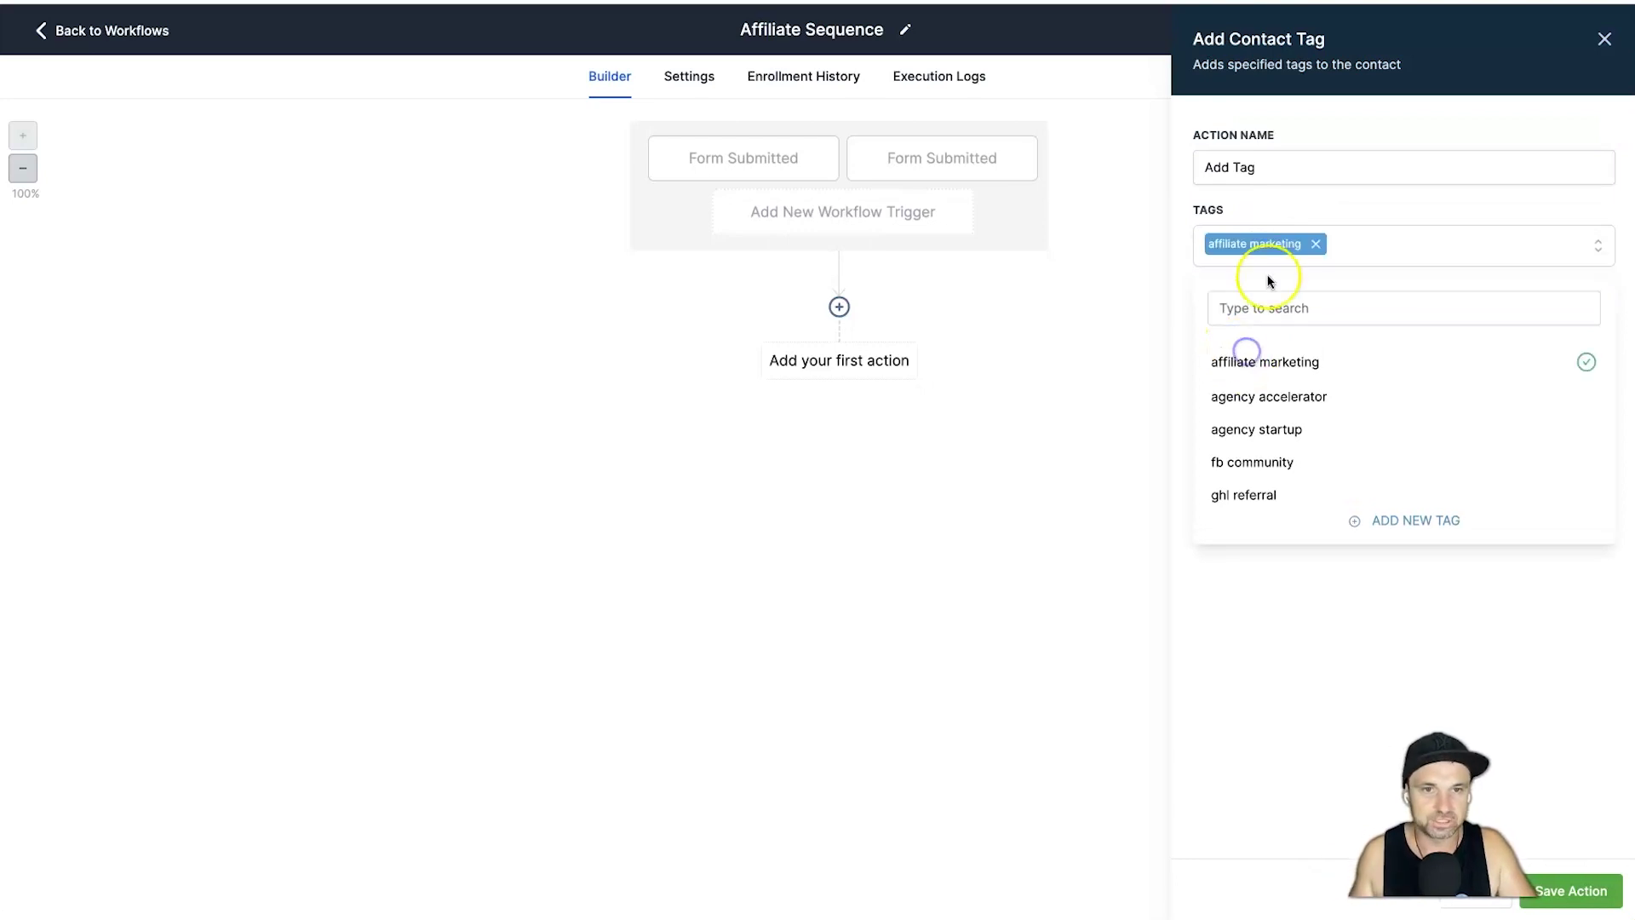
left_click(1565, 906)
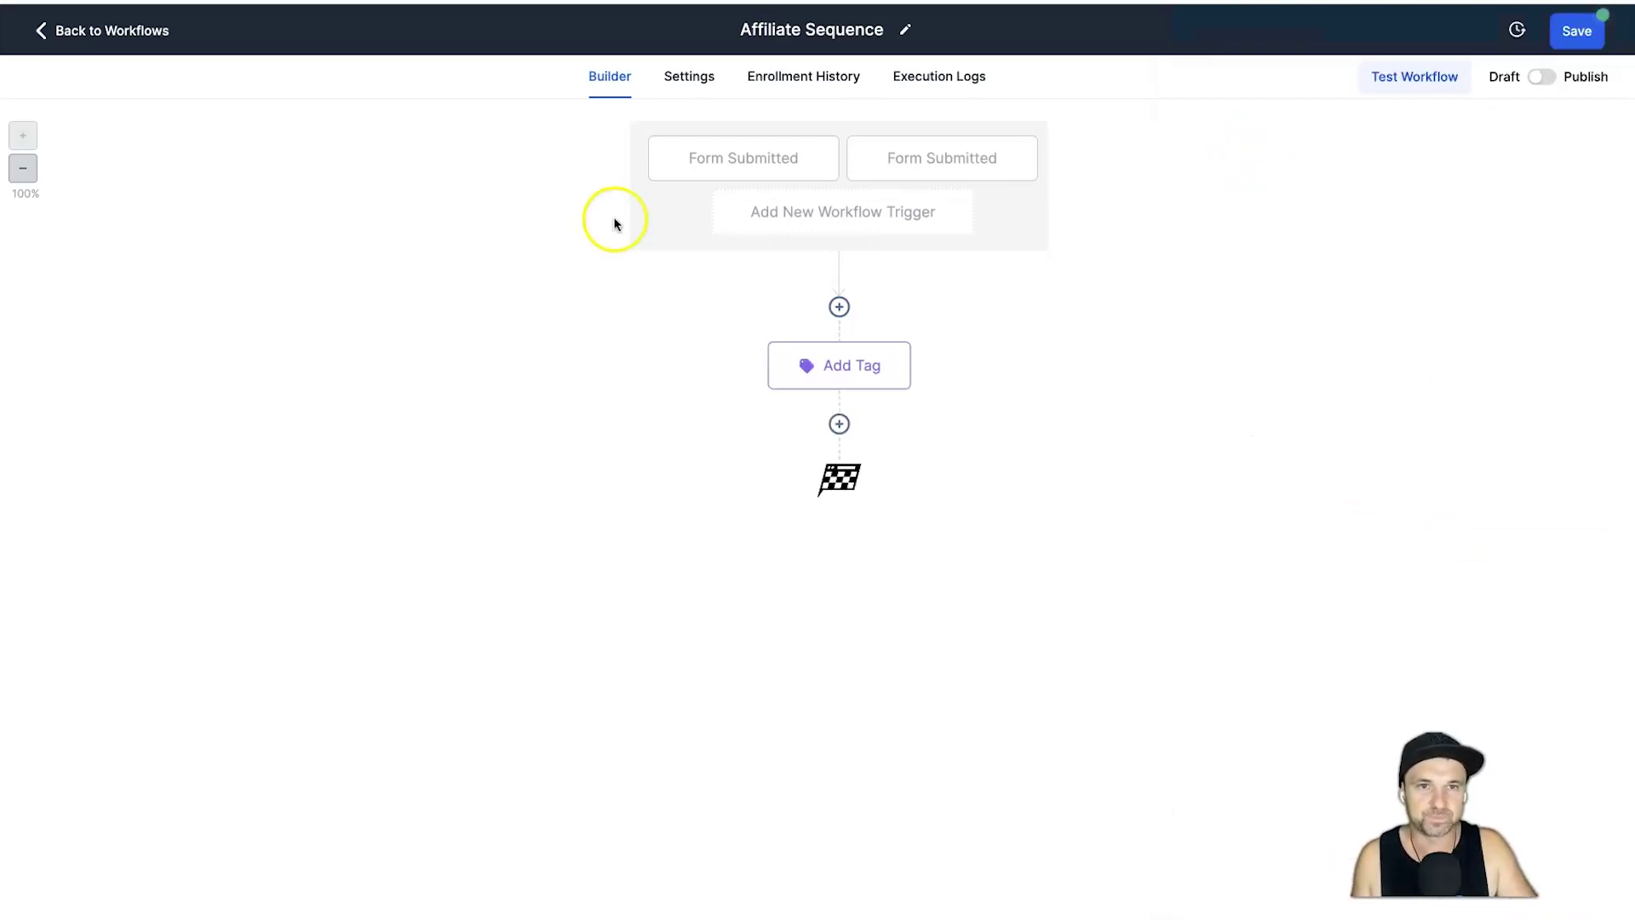
- Add a Send Email step using the TubeBuddy Promotion template
left_click(838, 424)
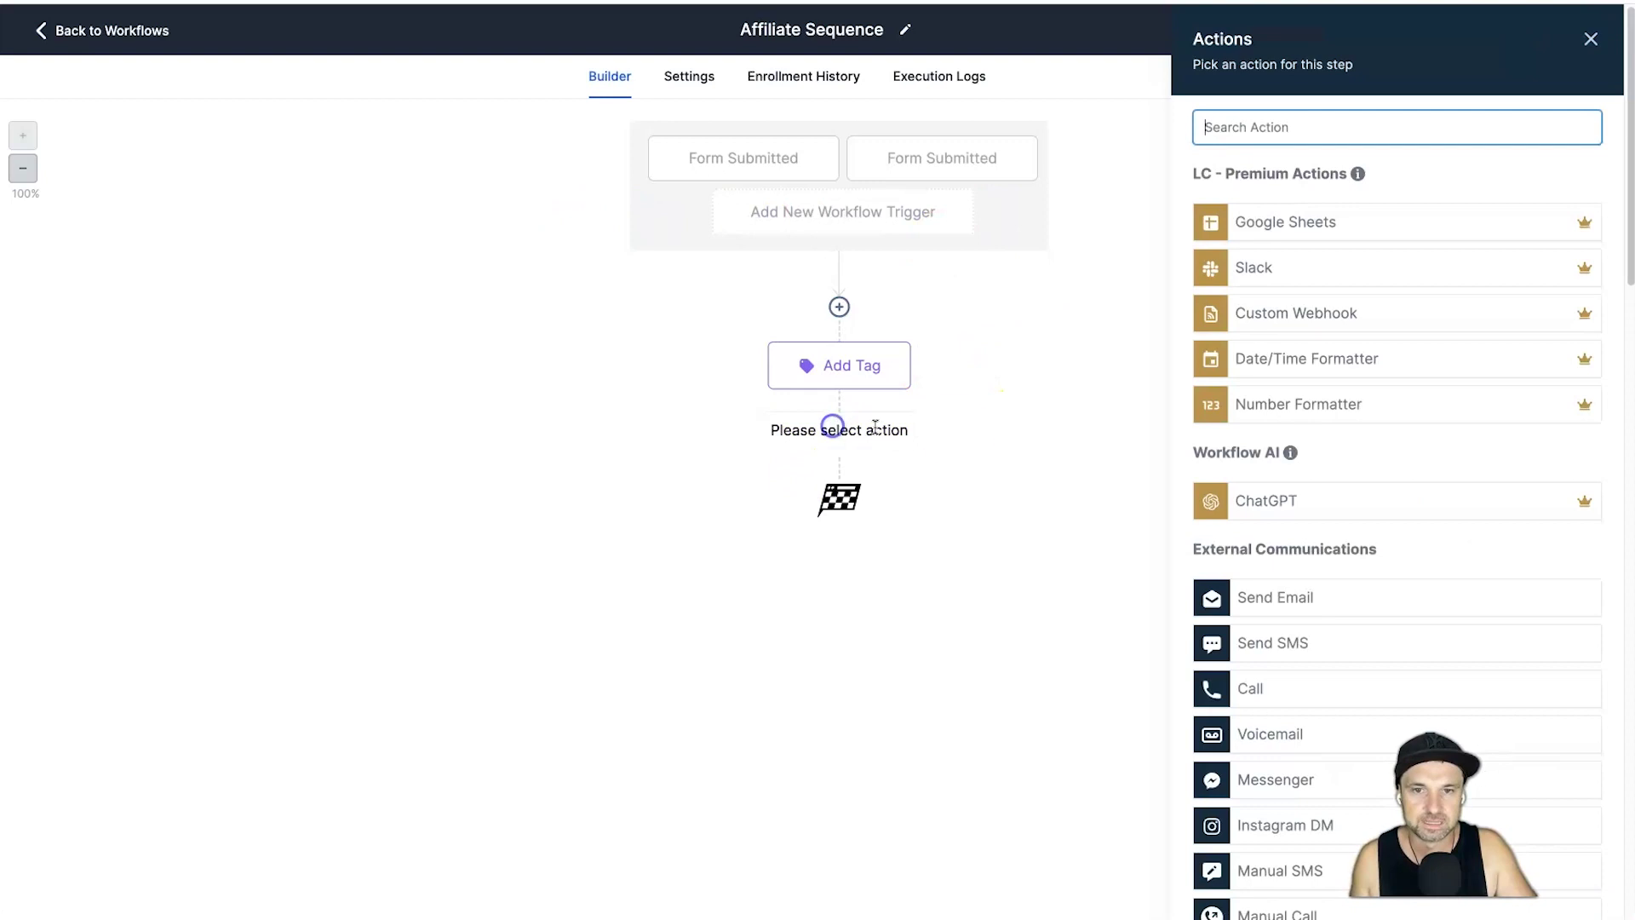
left_click(1249, 136)
type("em")
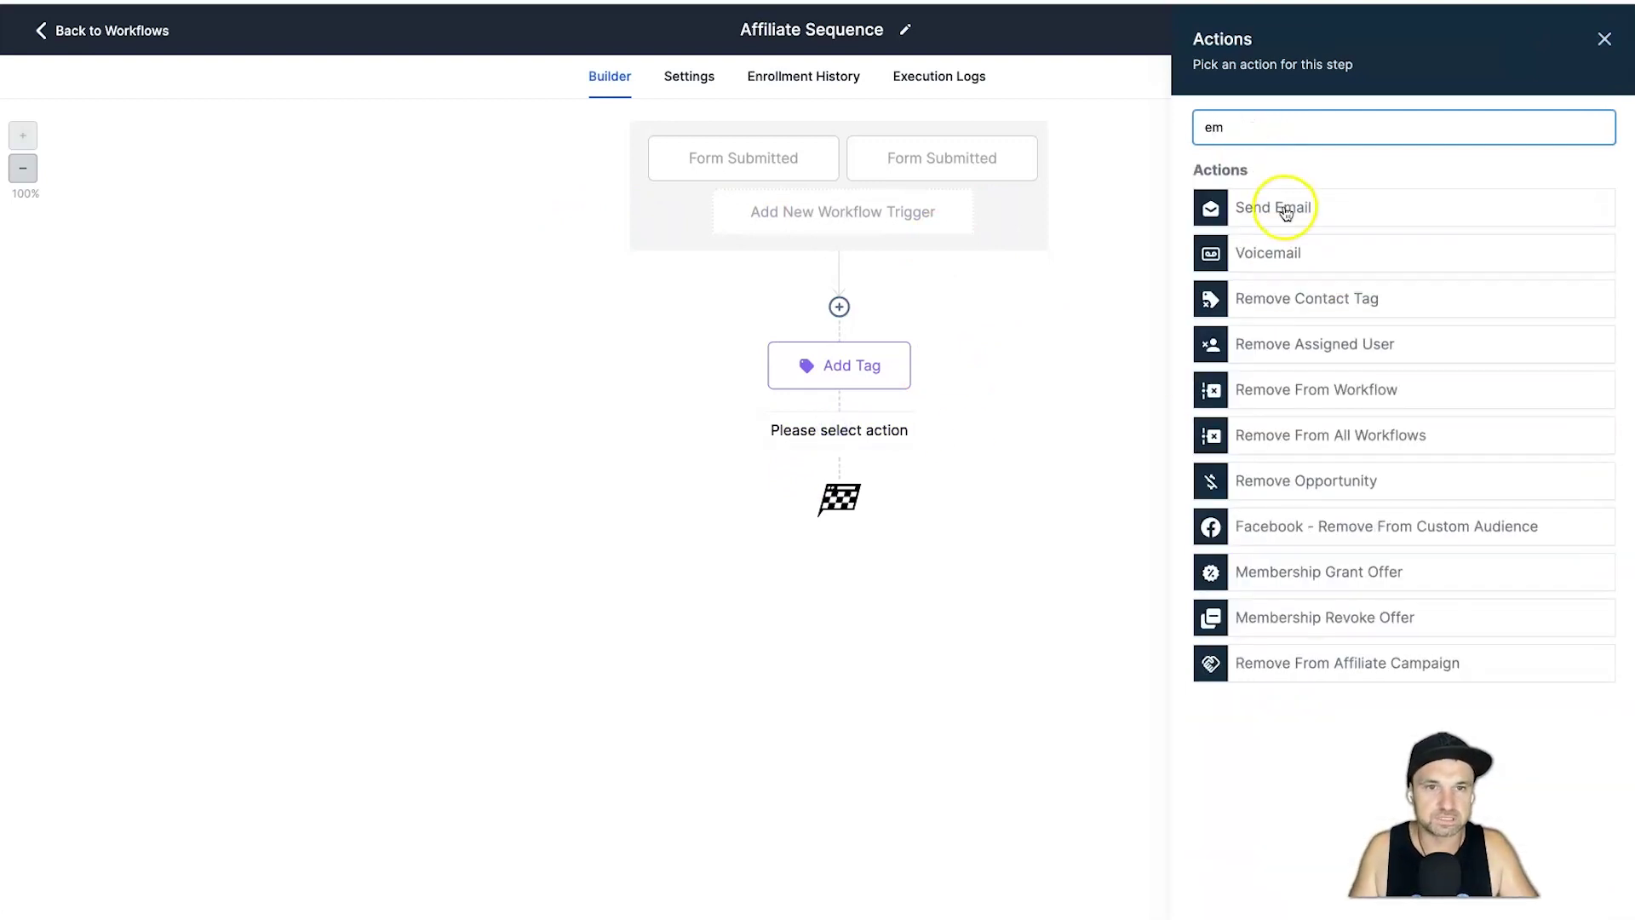
left_click(1283, 209)
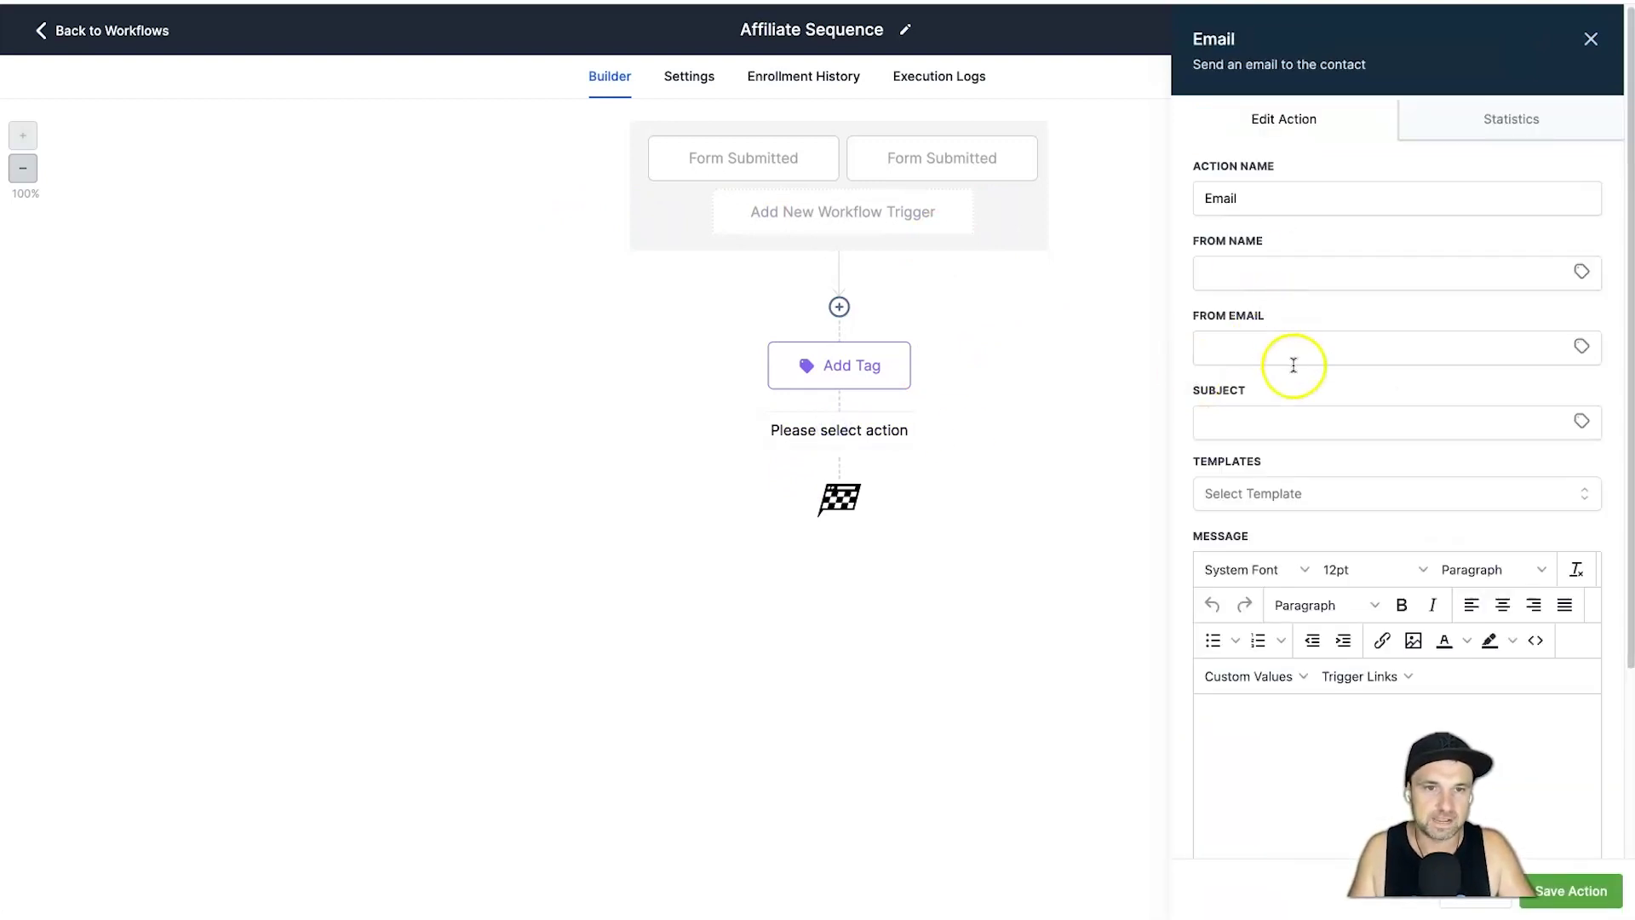
left_click(1266, 492)
scroll(1264, 621, "down", 5)
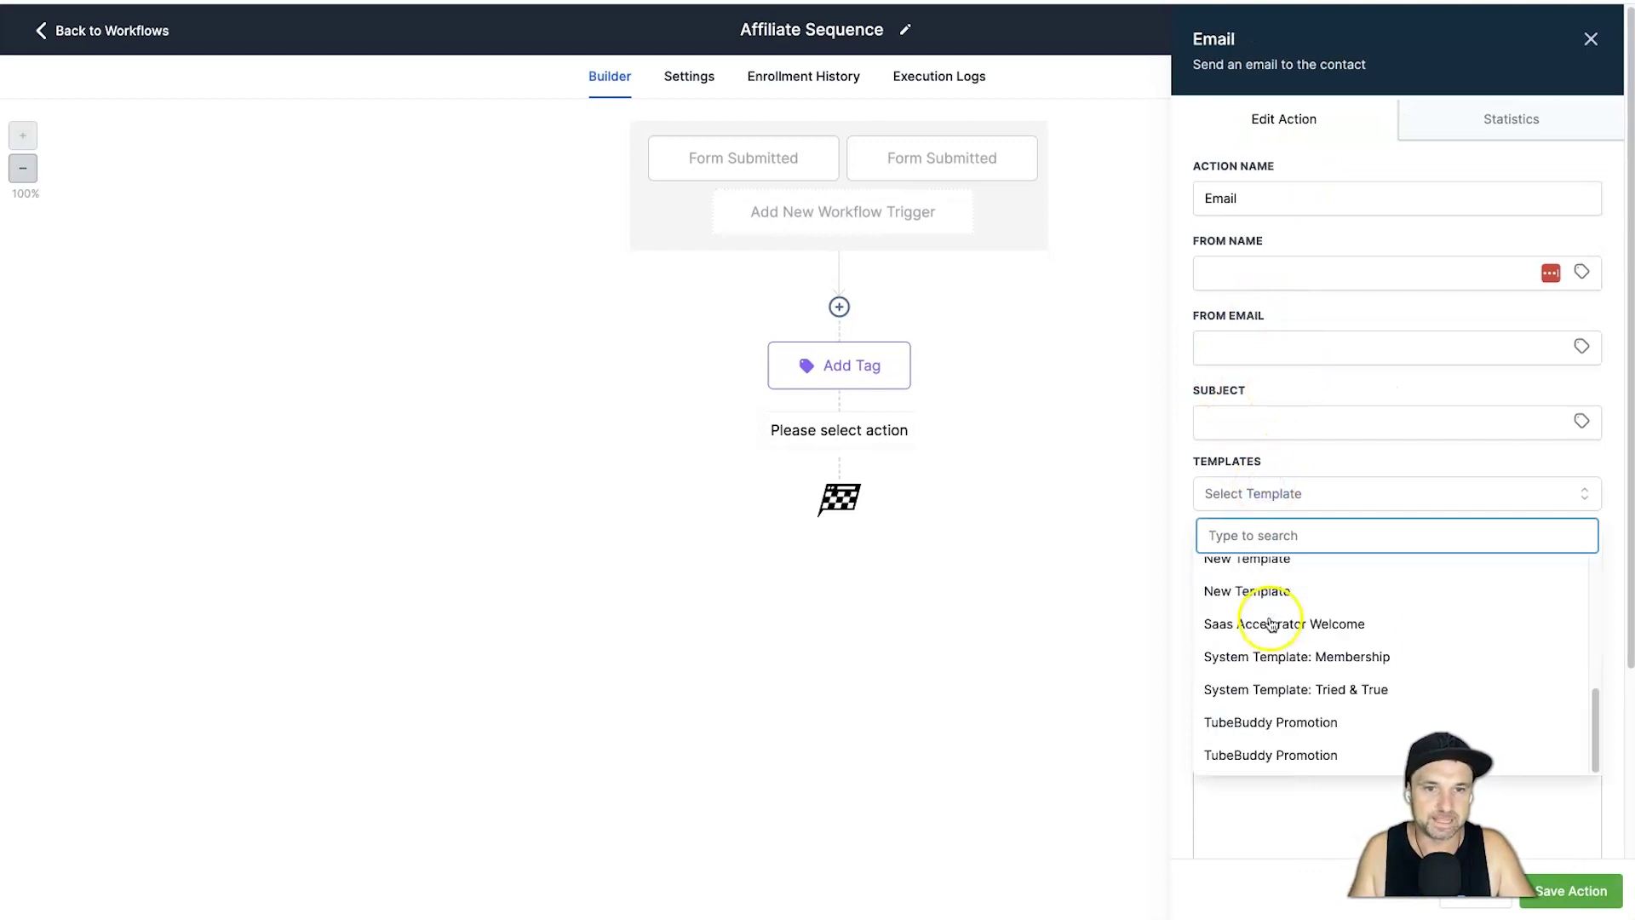
left_click(1227, 757)
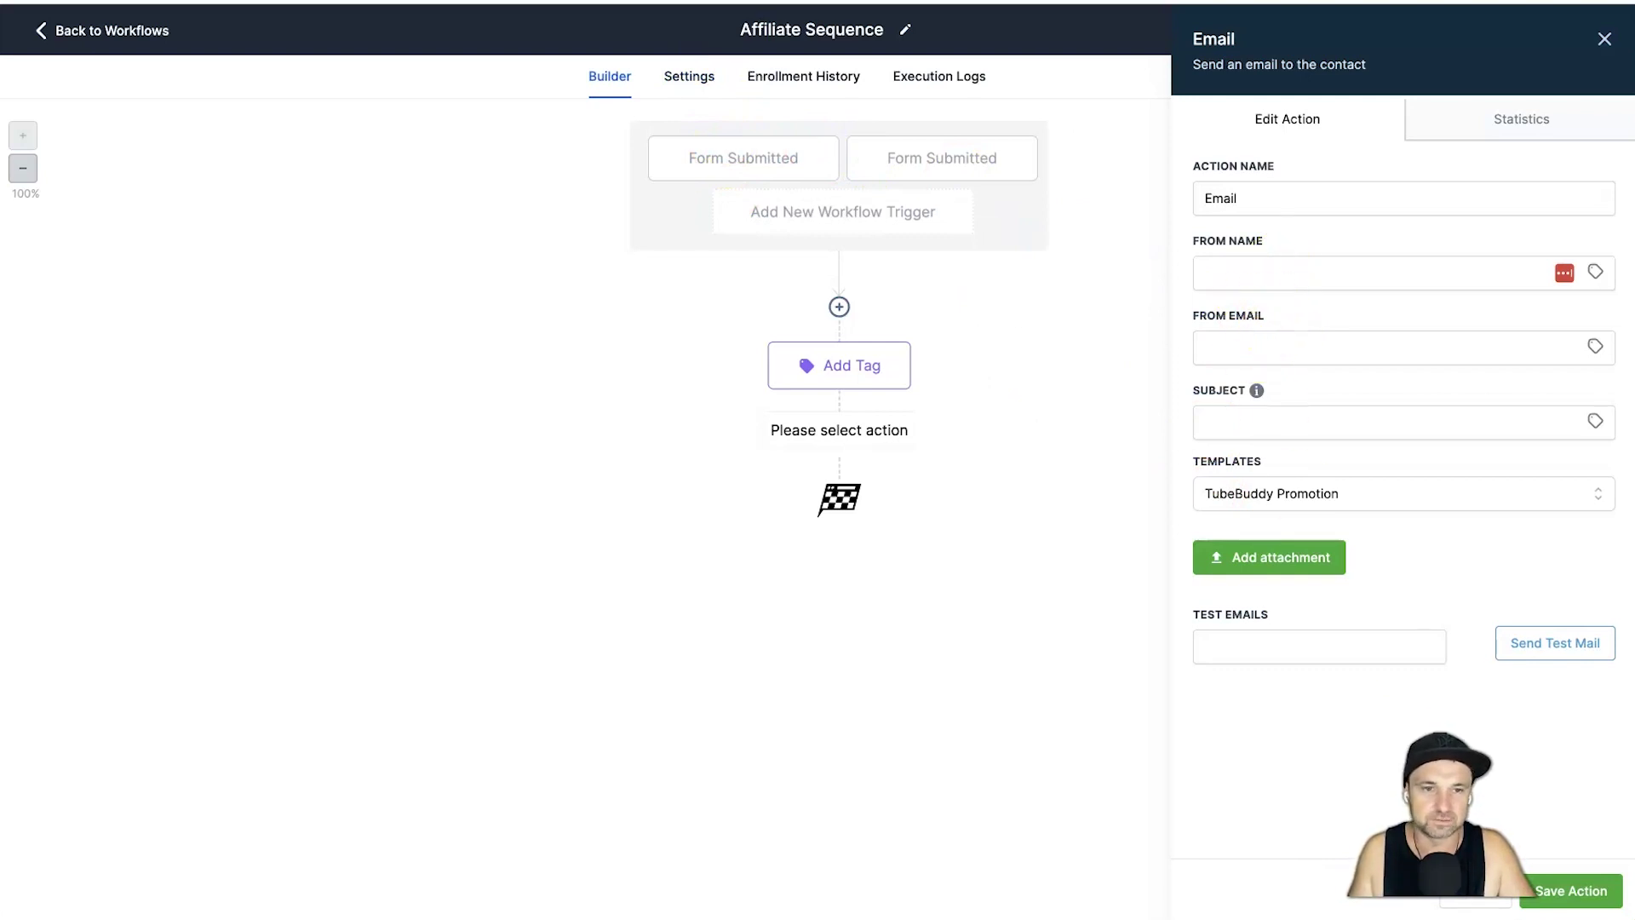
left_click(1616, 895)
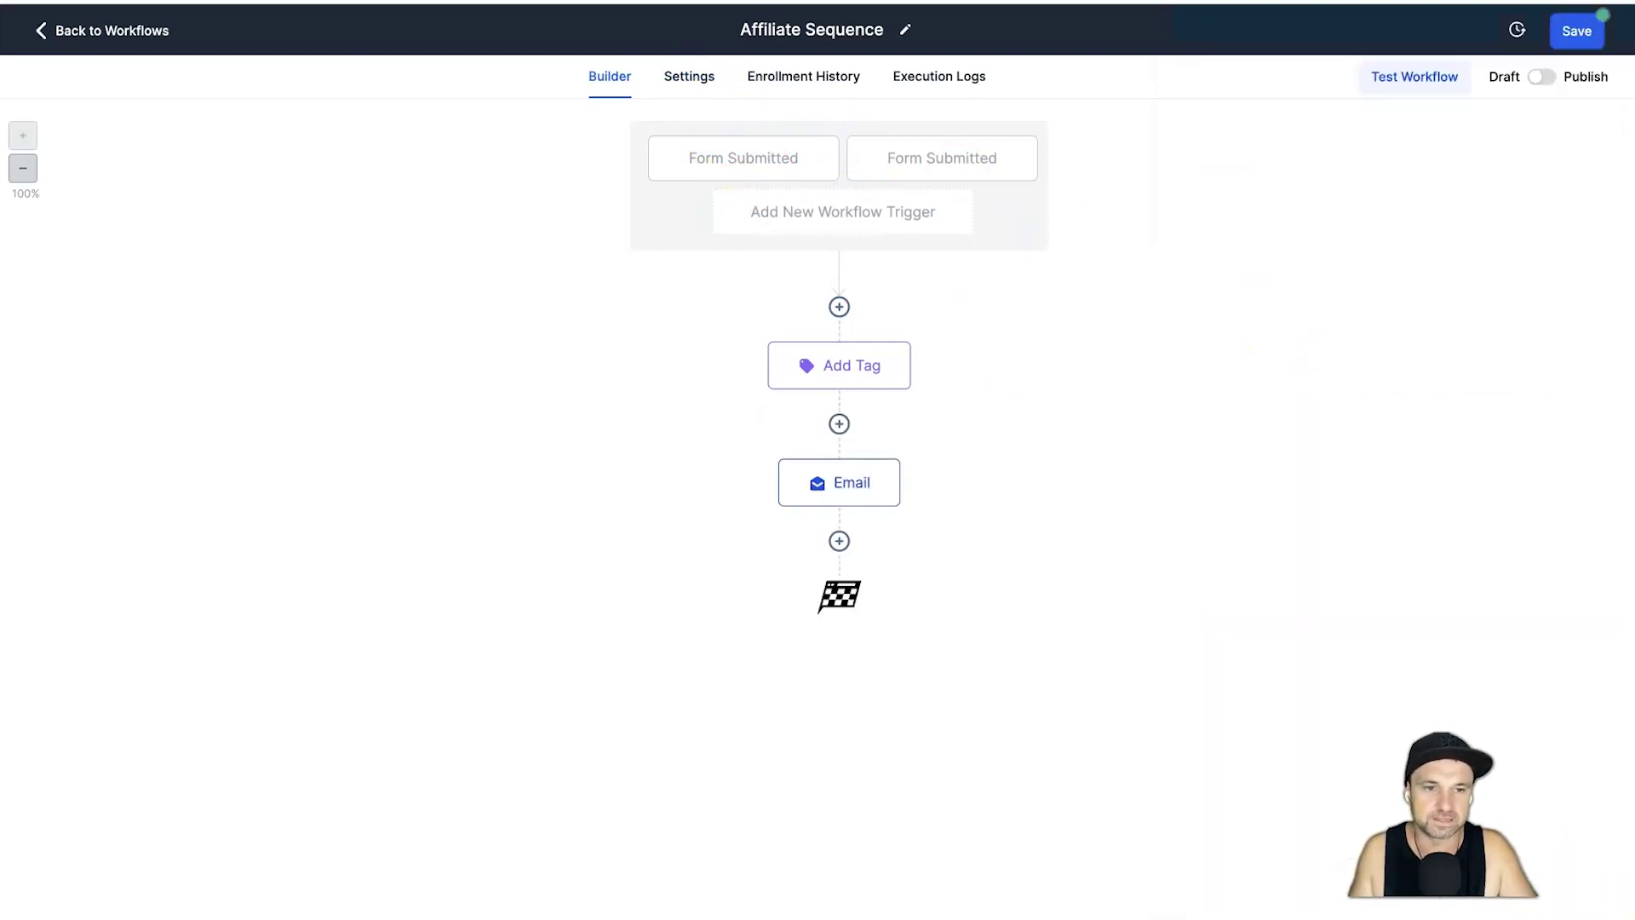
- Review the workflow's default sender details in Settings, then return to the builder
left_click(707, 76)
left_click(260, 677)
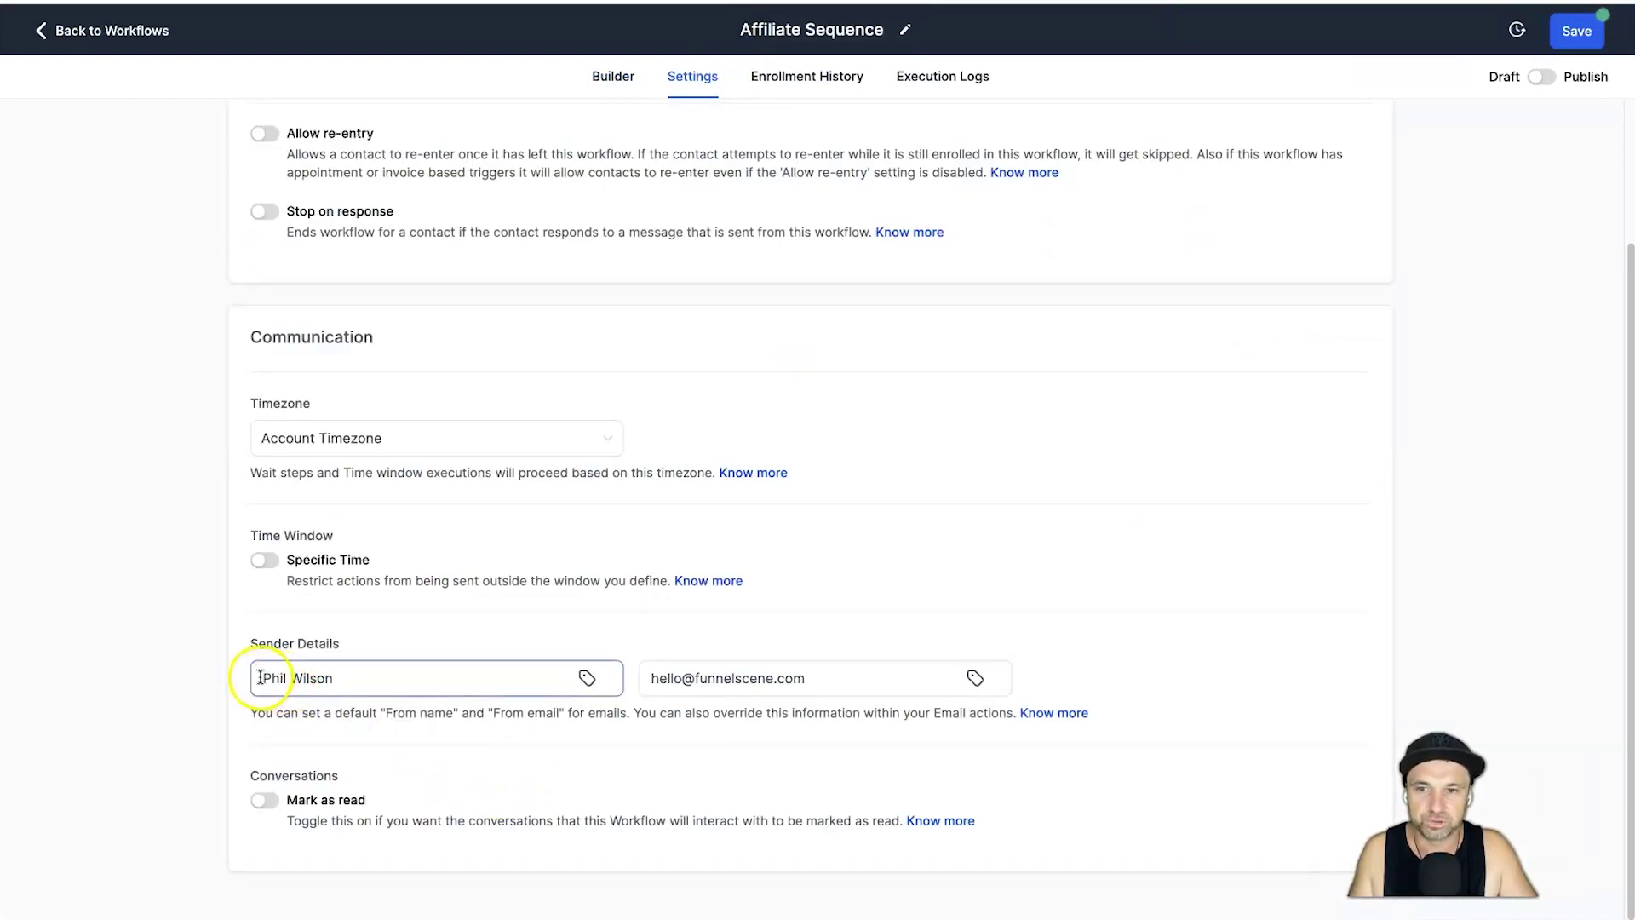
left_click(365, 677)
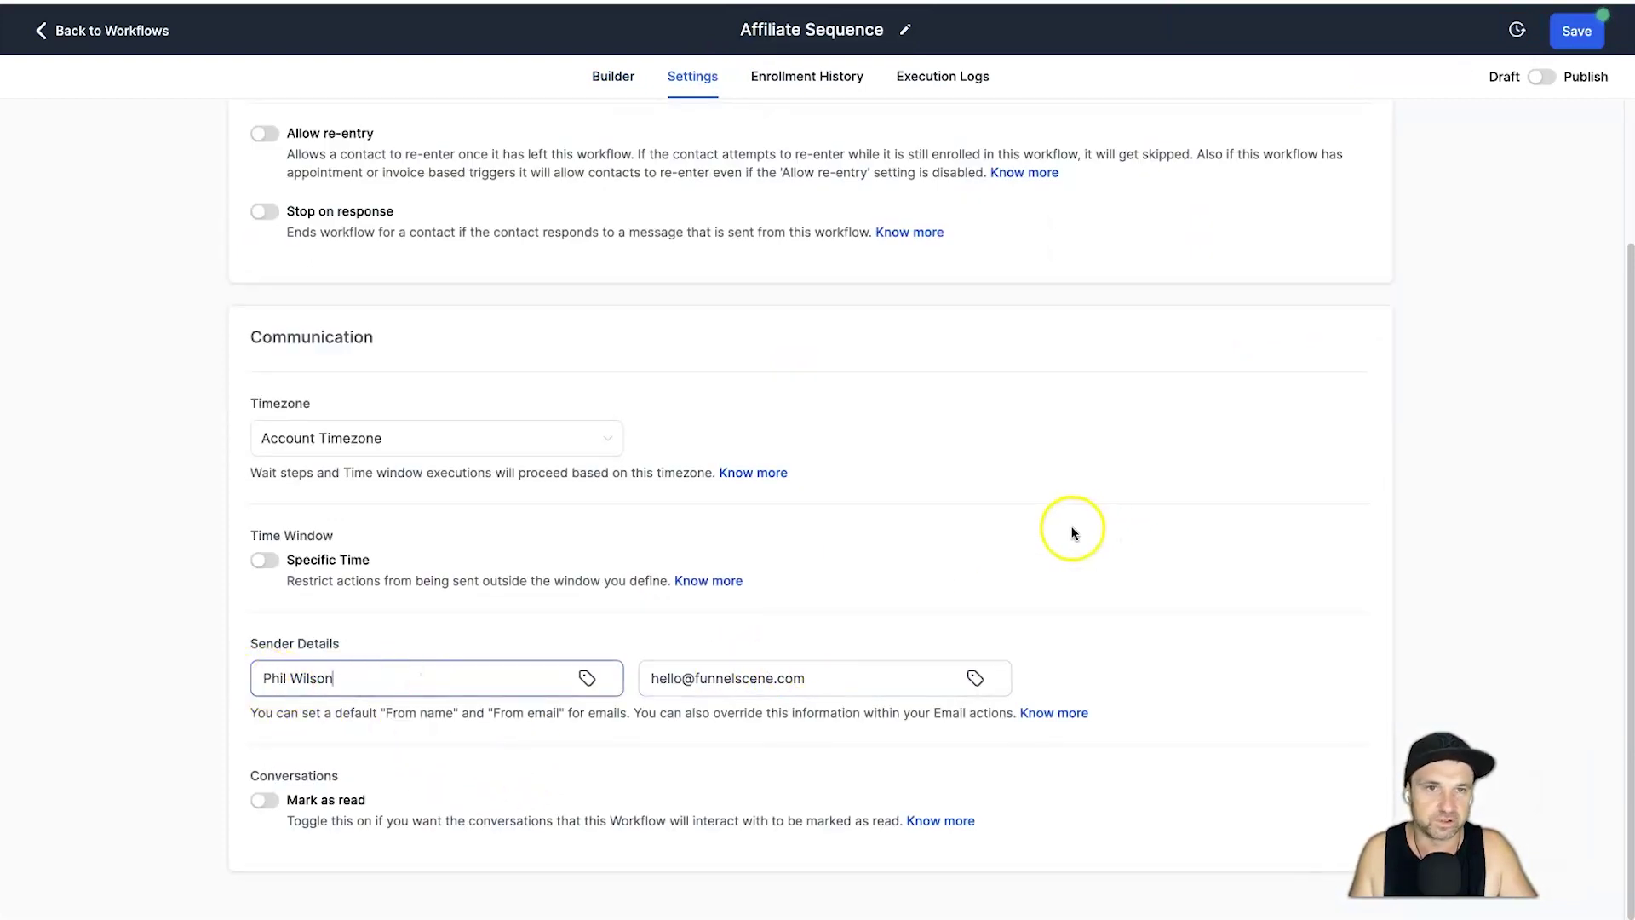
left_click(626, 78)
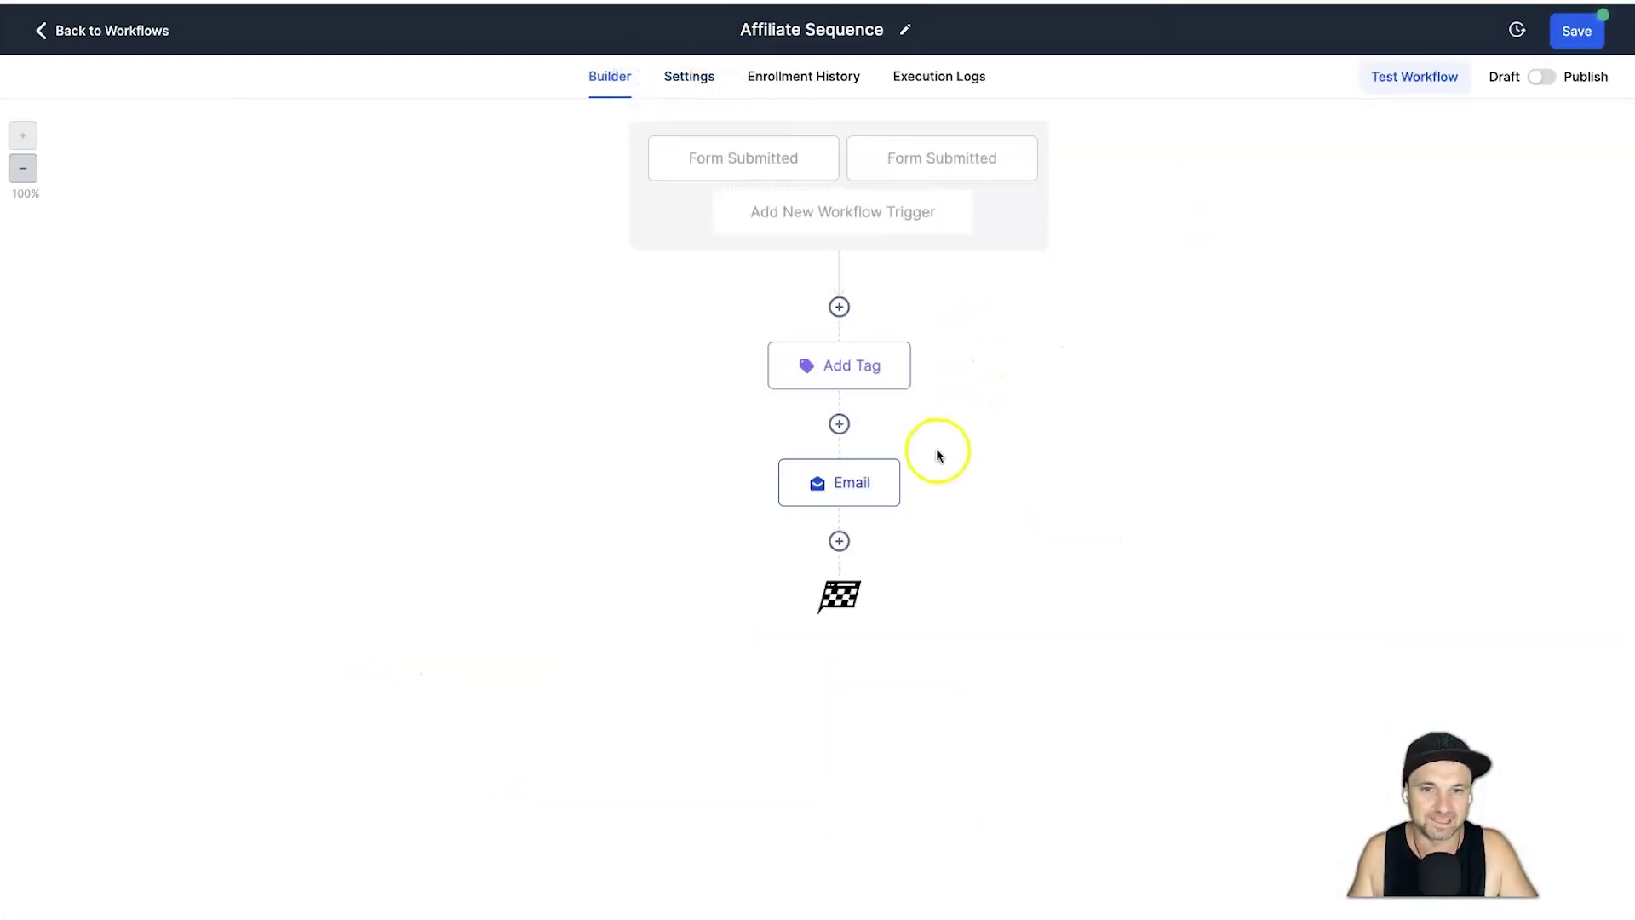
- Set the Email step's subject to 'My No.1 Secret for Fast YouTube Growth' and save
left_click(857, 482)
left_click(1263, 420)
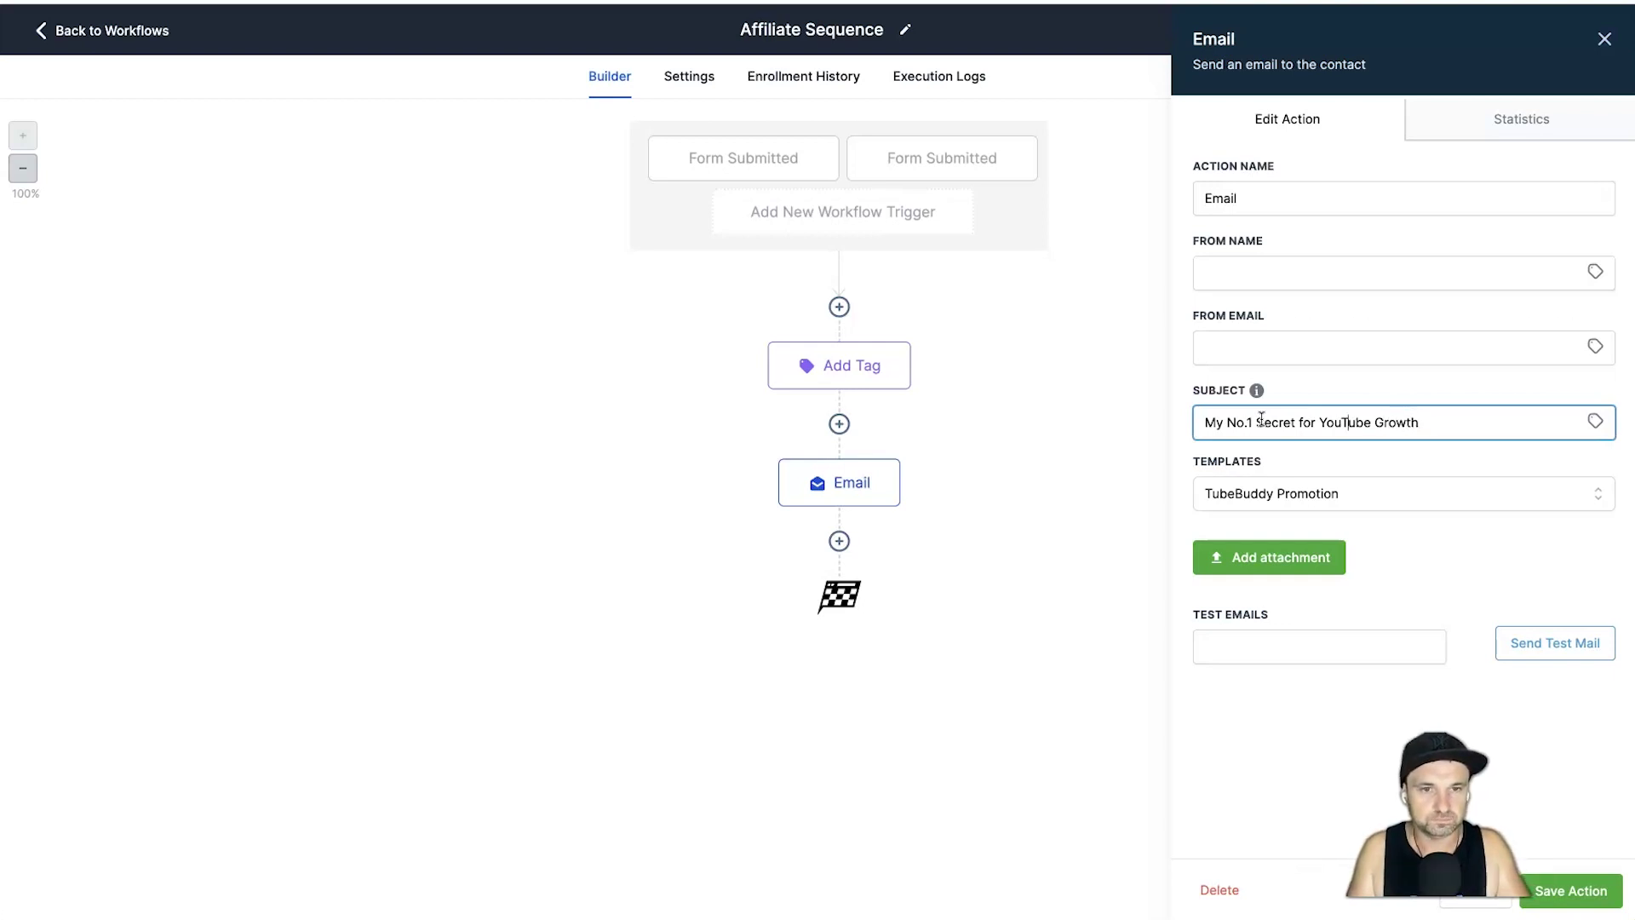
type("Fast")
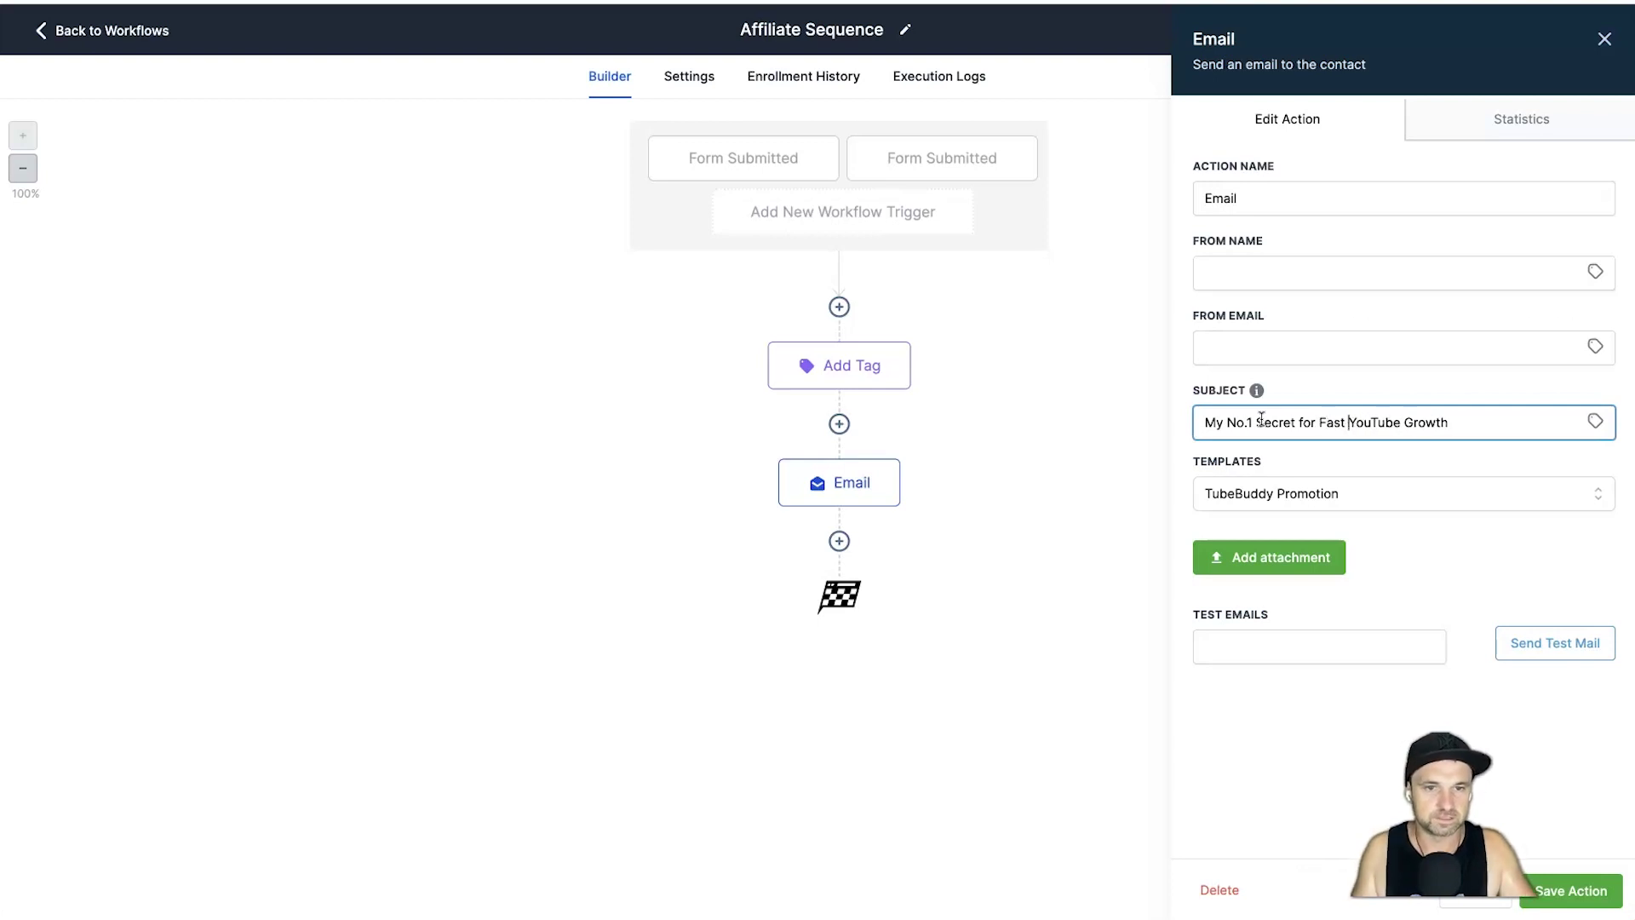
left_click(1349, 489)
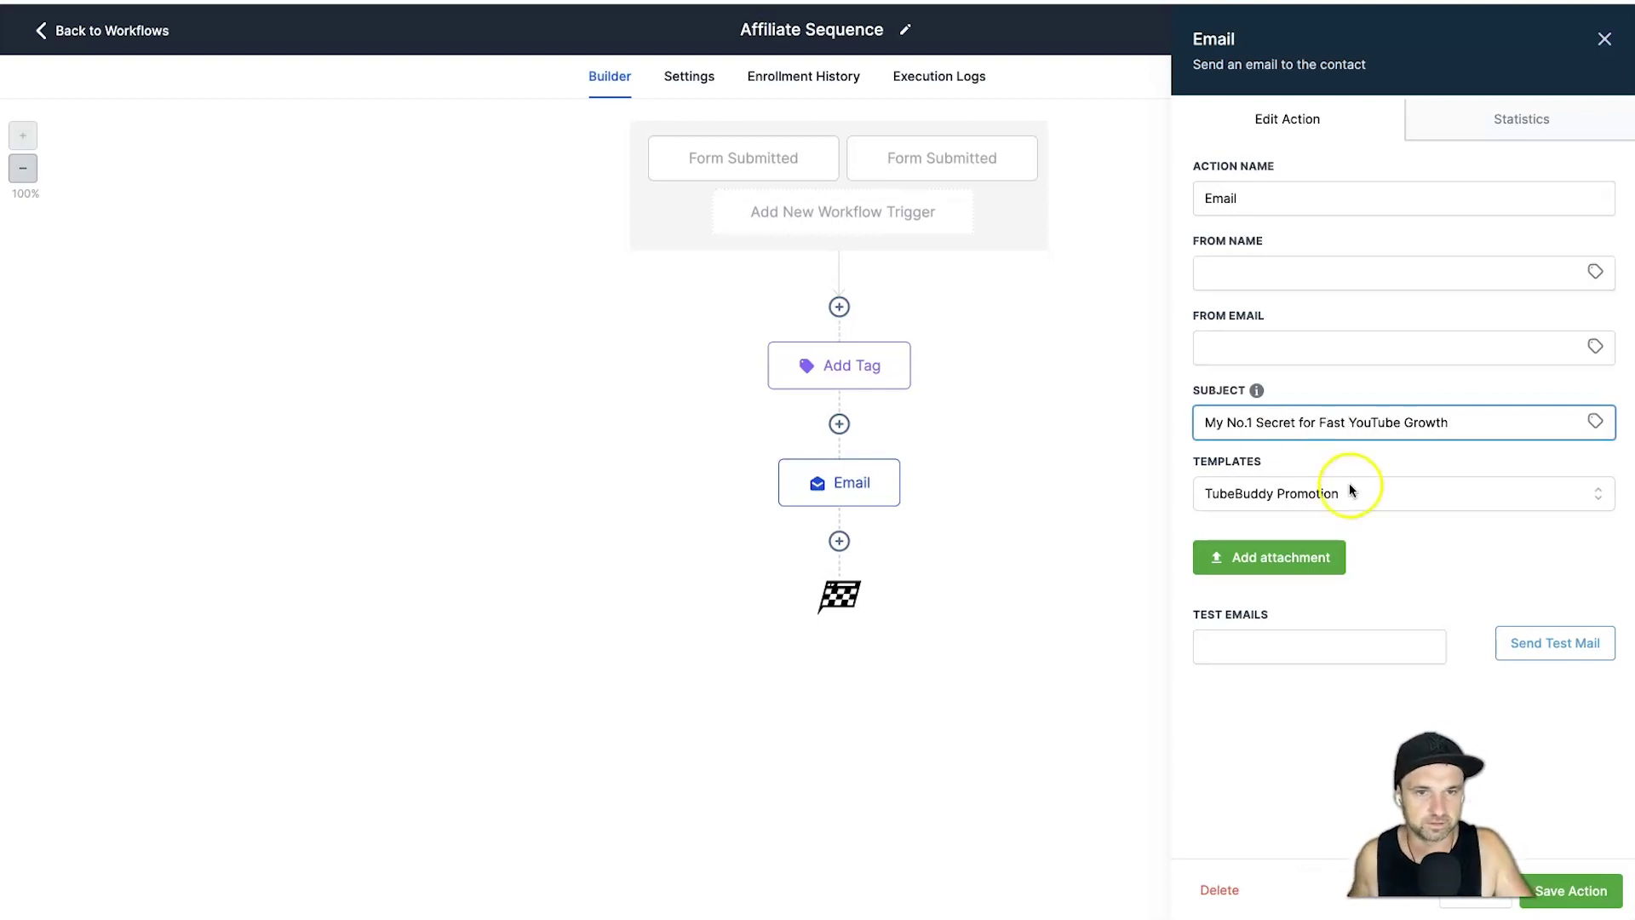
left_click(1622, 900)
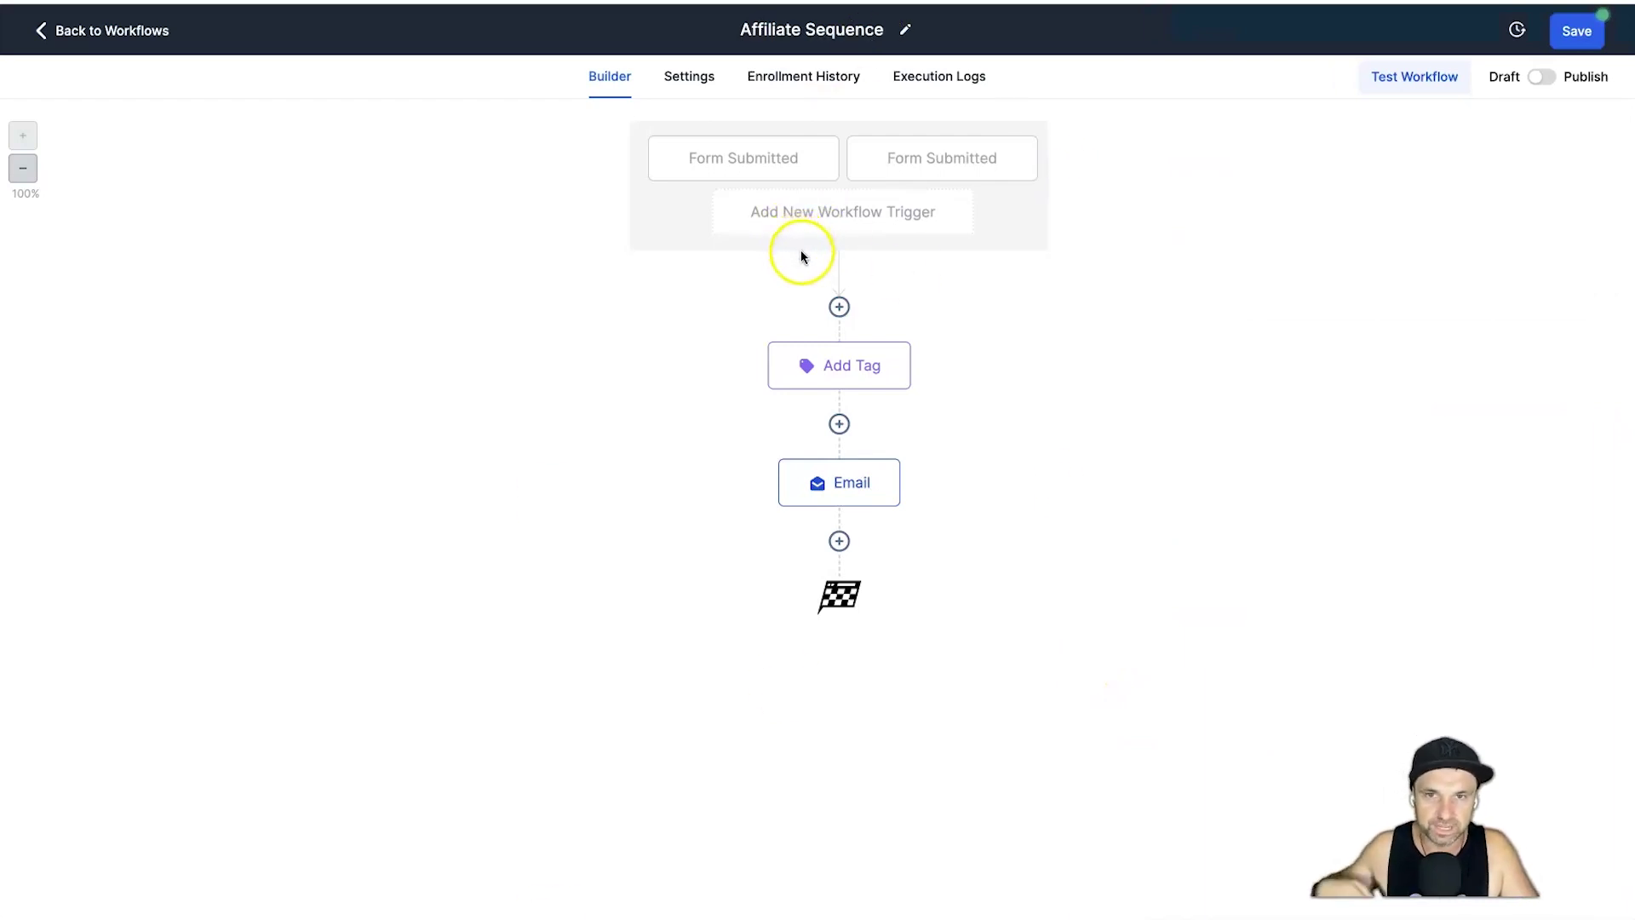
- Switch the Affiliate Sequence workflow from Draft to Published
left_click(1541, 78)
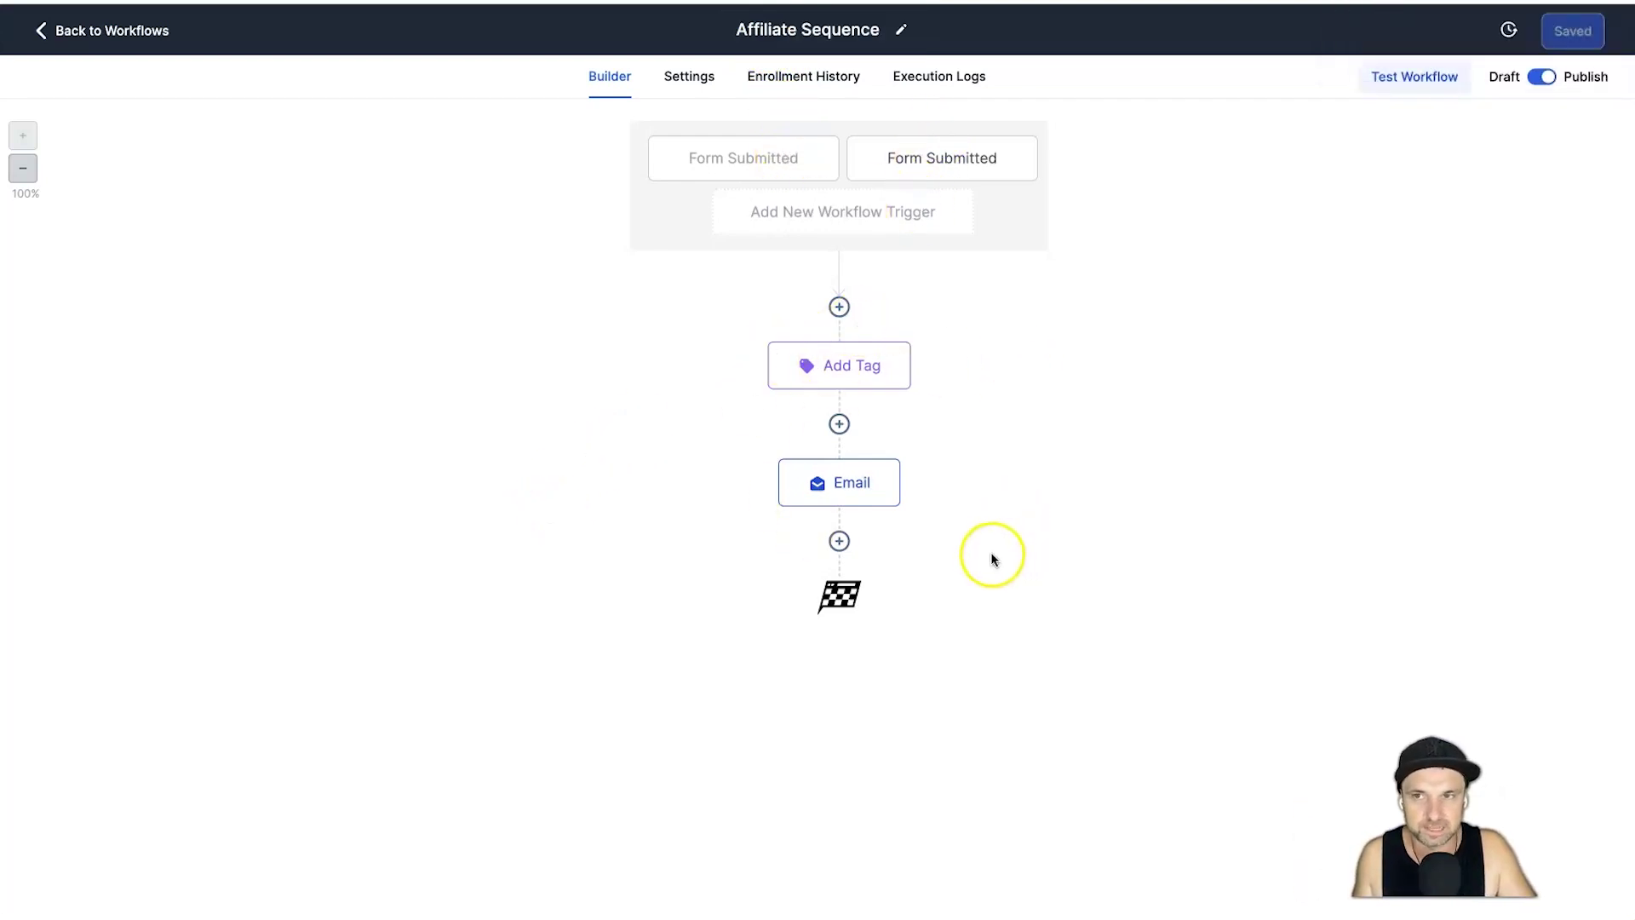
left_click(839, 541)
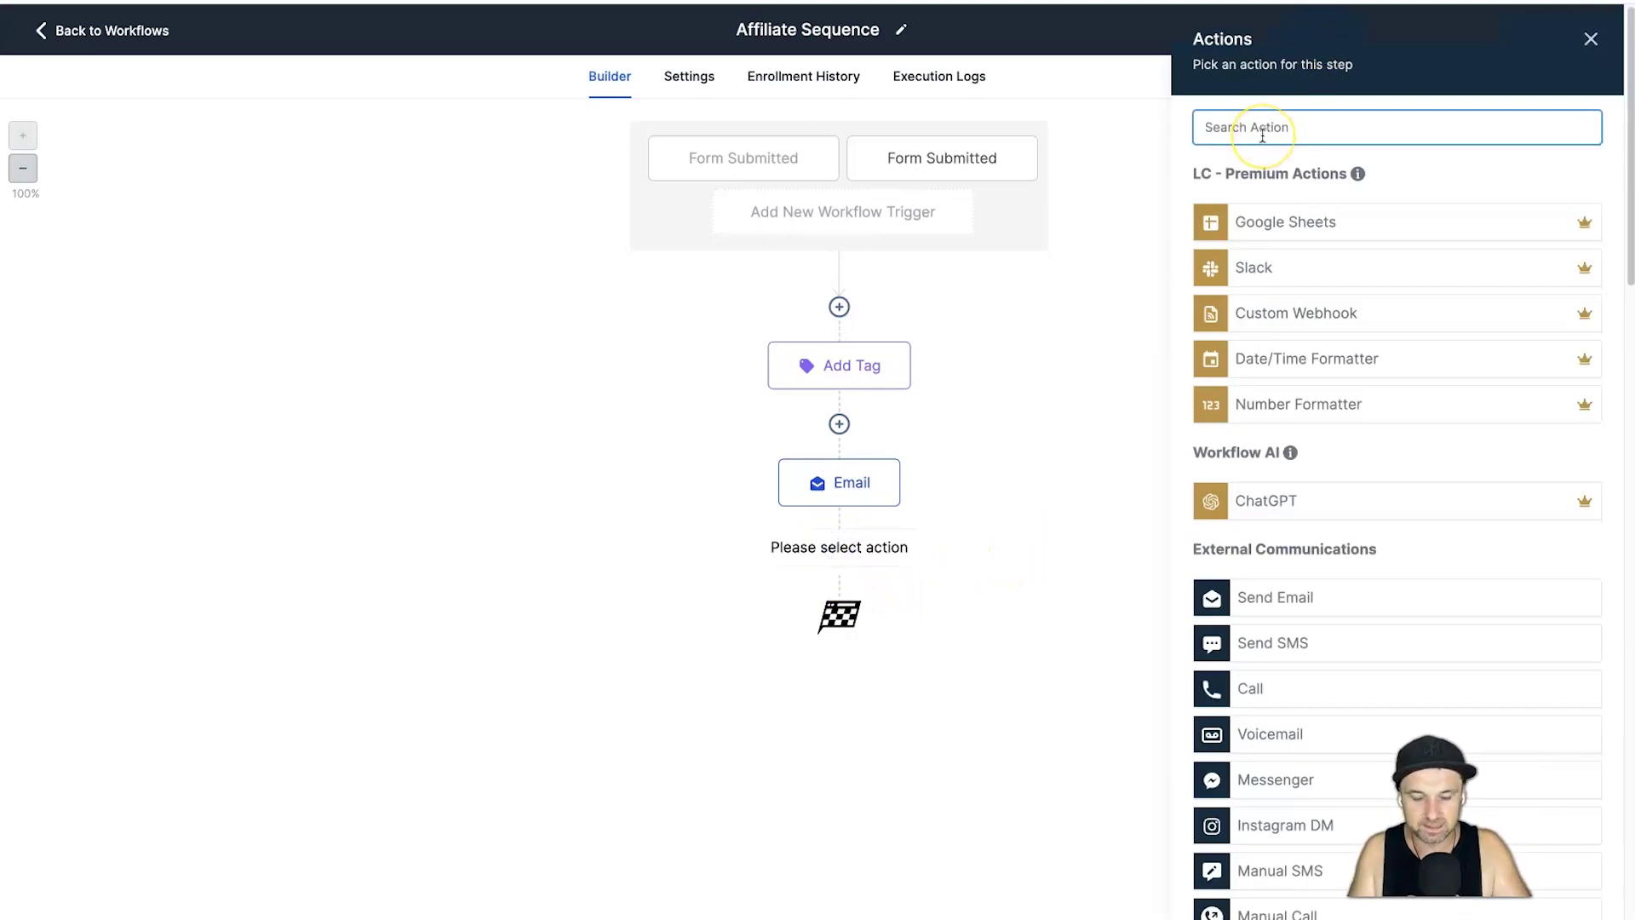
- Add a Wait step of 1 day after the Email step
type("wait")
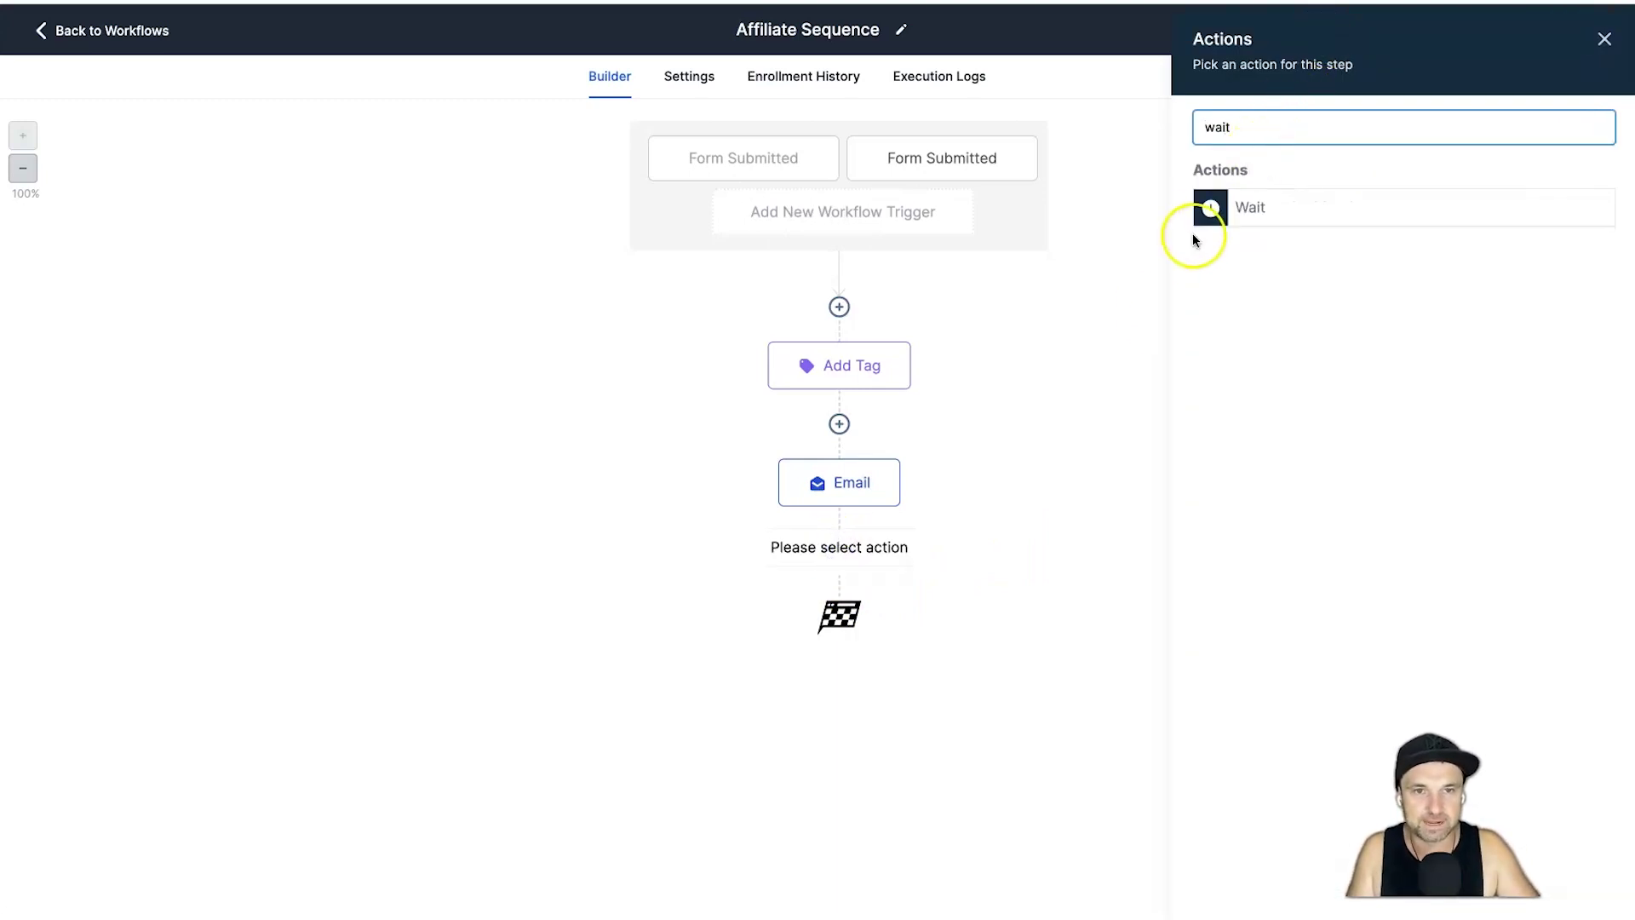
left_click(1222, 219)
left_click(1065, 321)
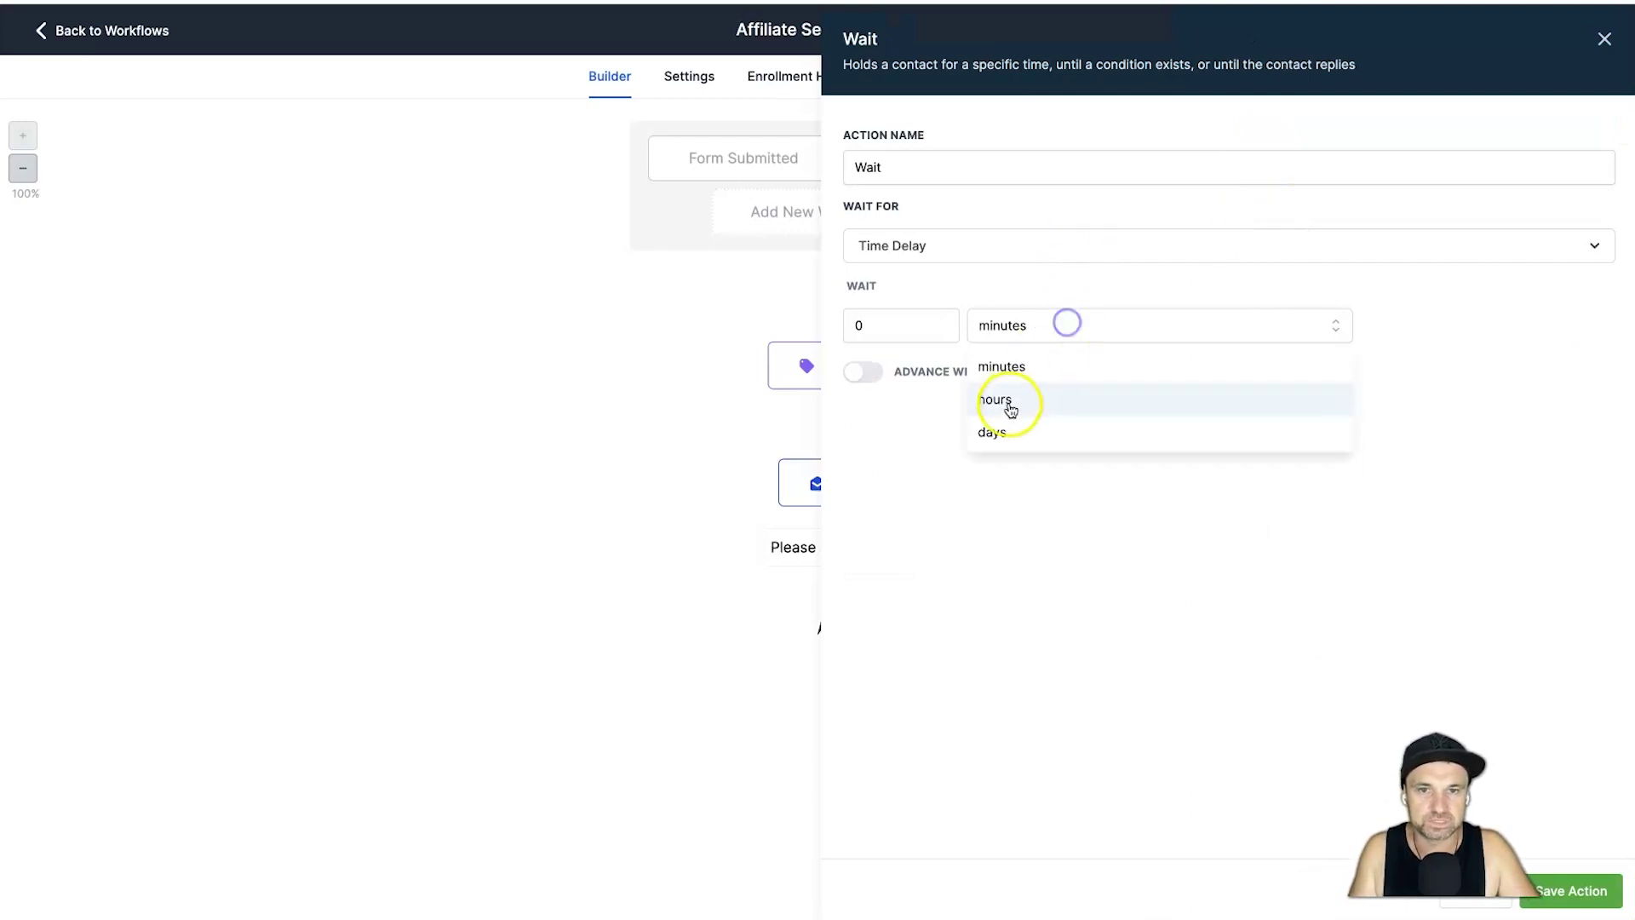
left_click(1011, 401)
left_click(940, 321)
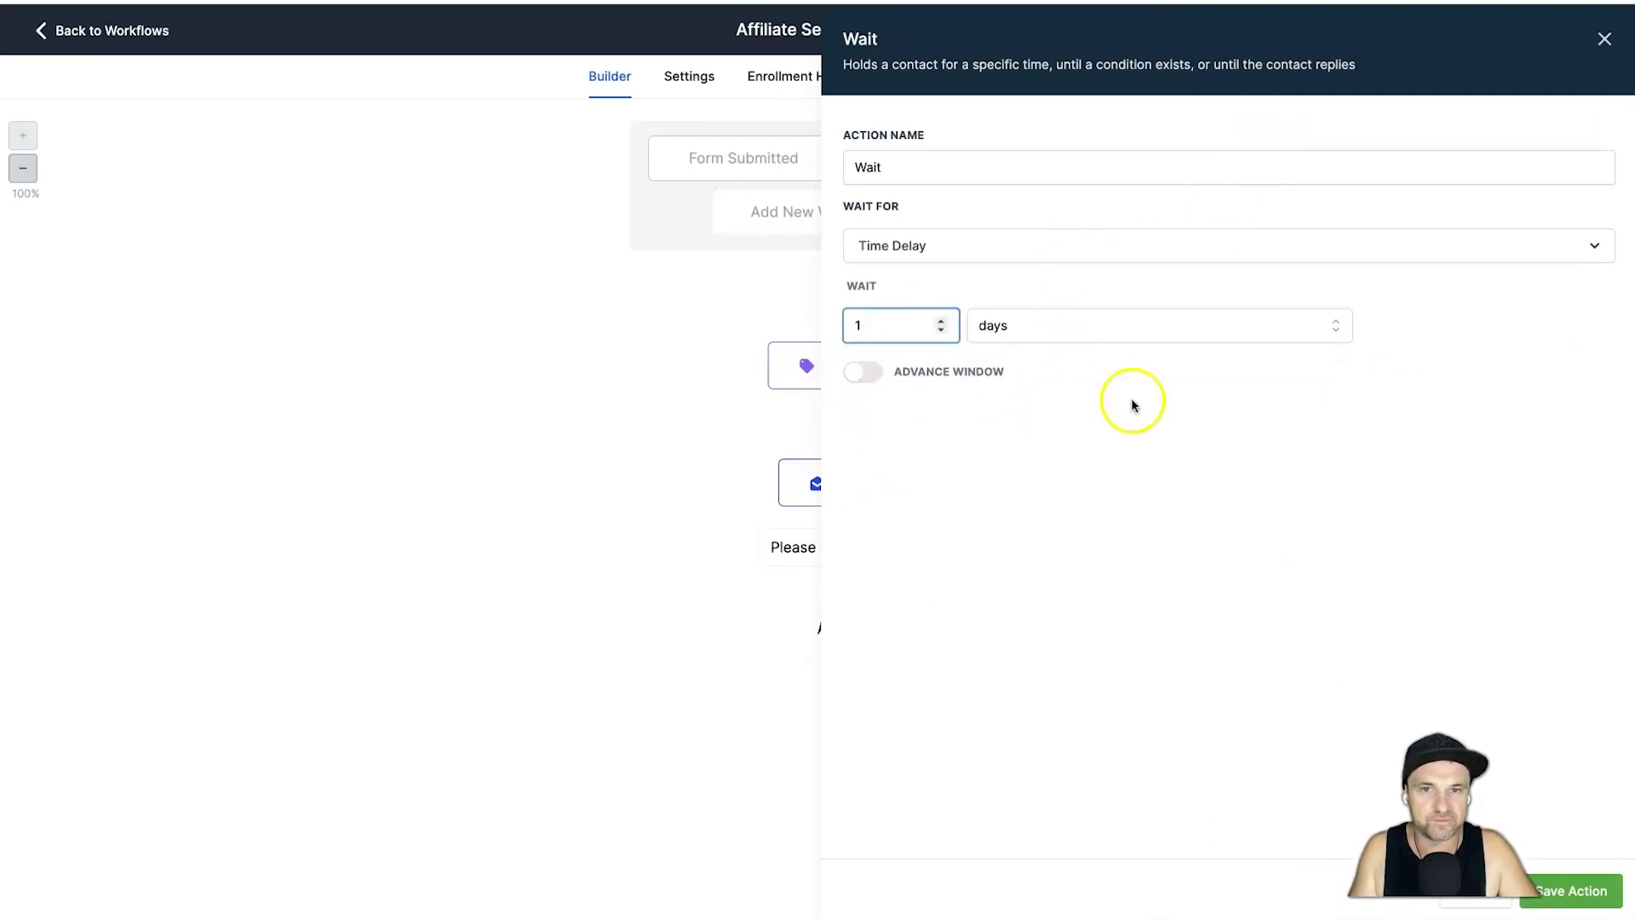
left_click(1618, 901)
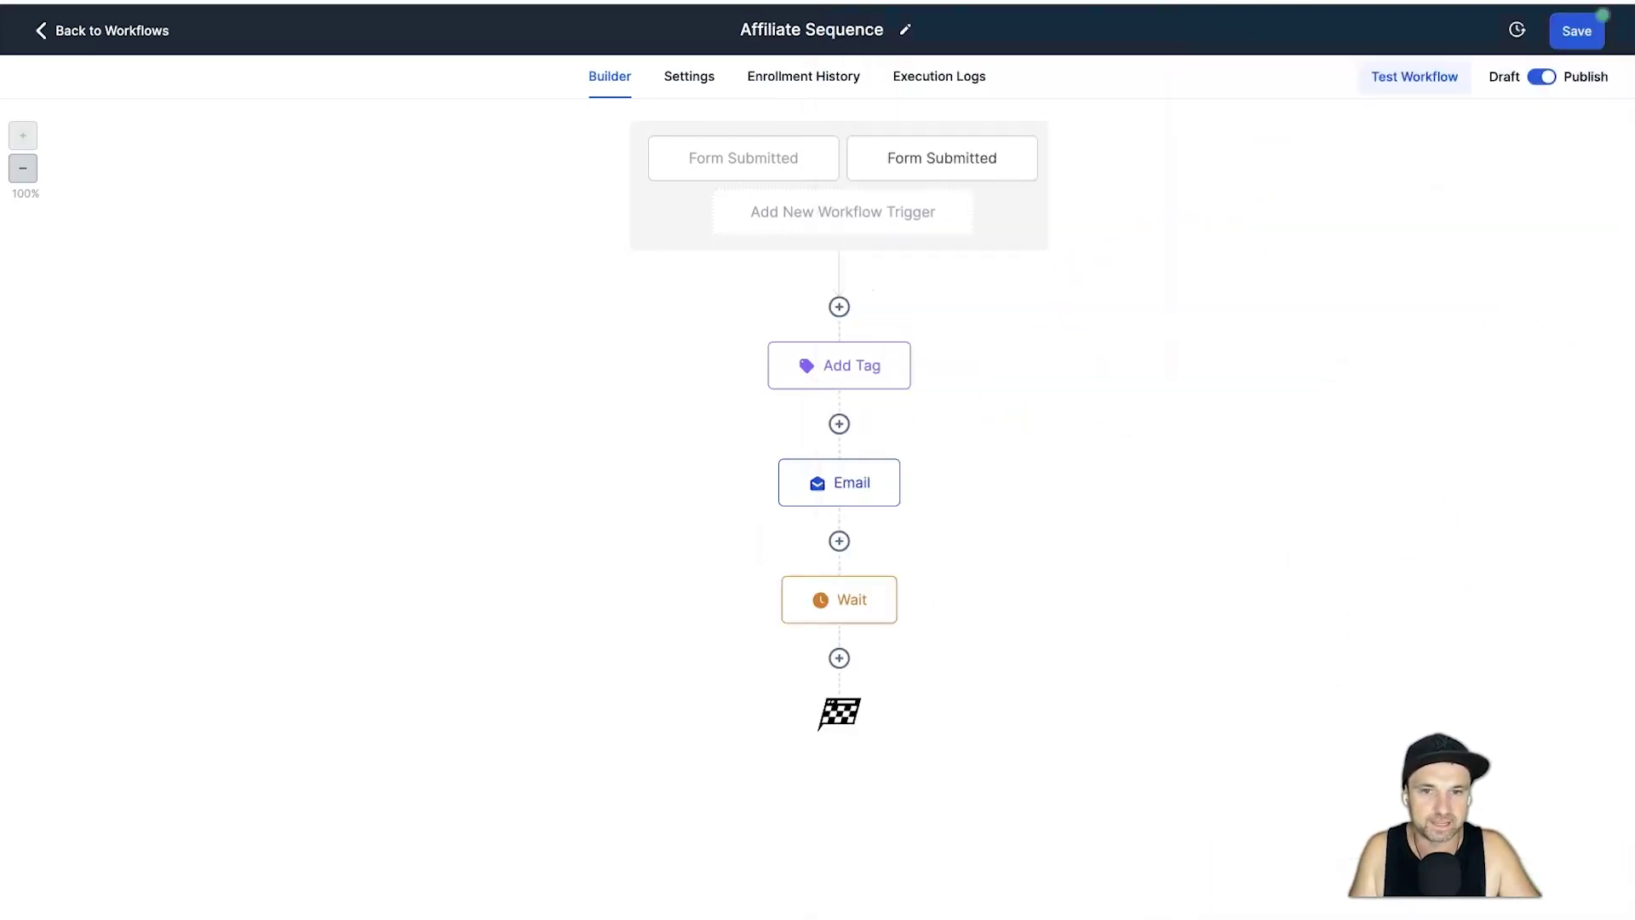
- Add another Send Email action after the Wait step
left_click(839, 658)
left_click(1279, 130)
type("ema")
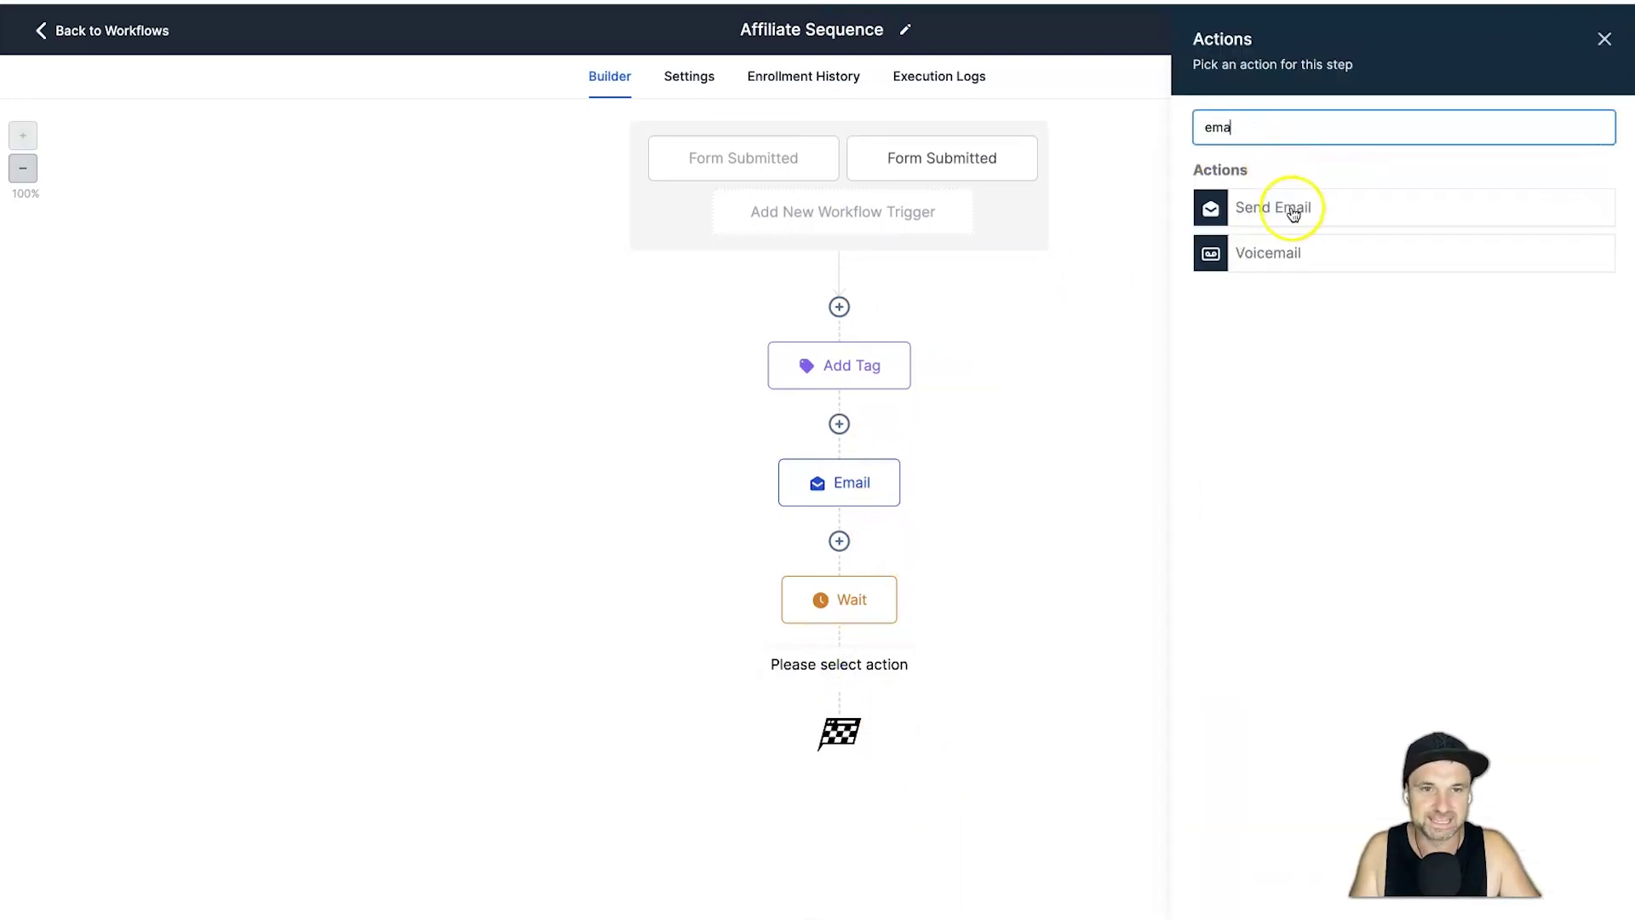
left_click(1245, 208)
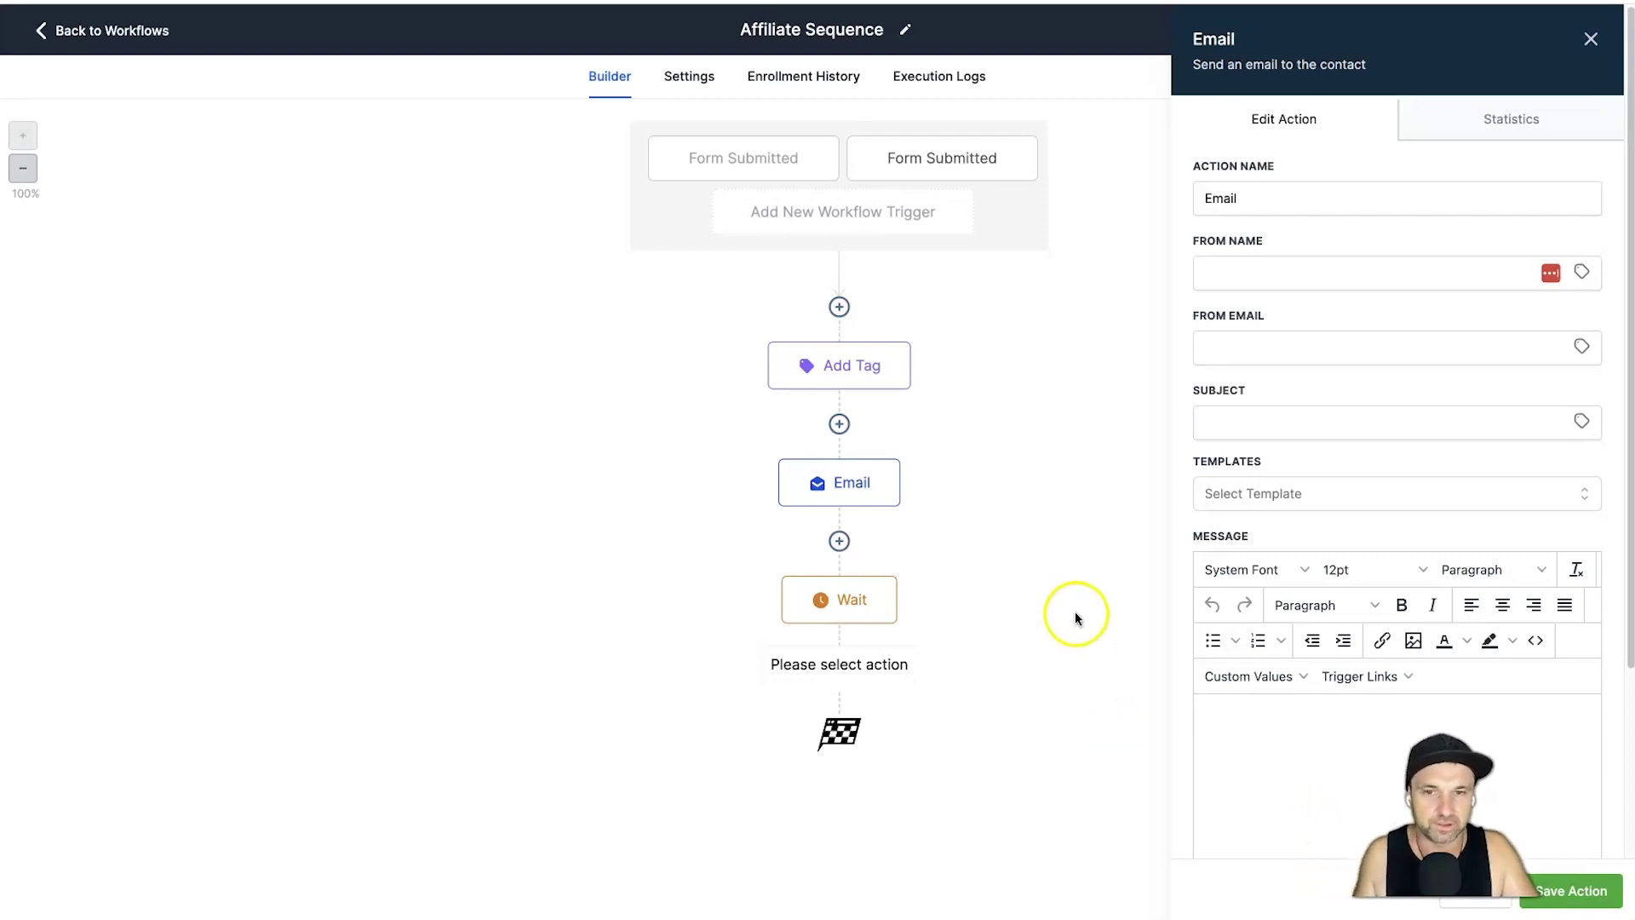
left_click(1590, 40)
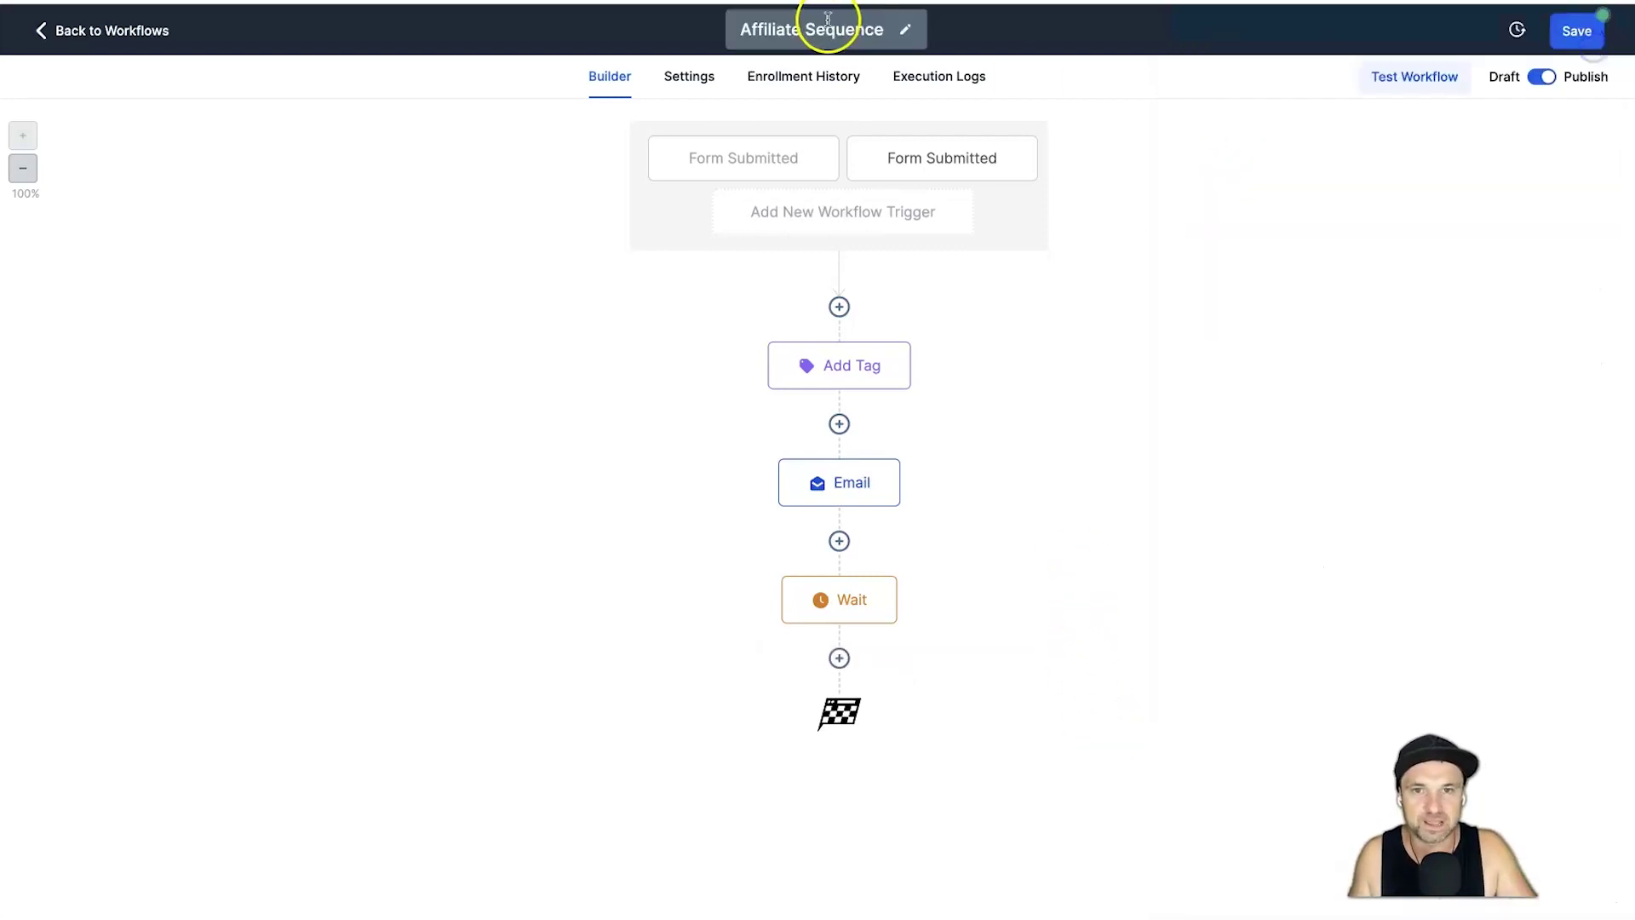
left_click(947, 85)
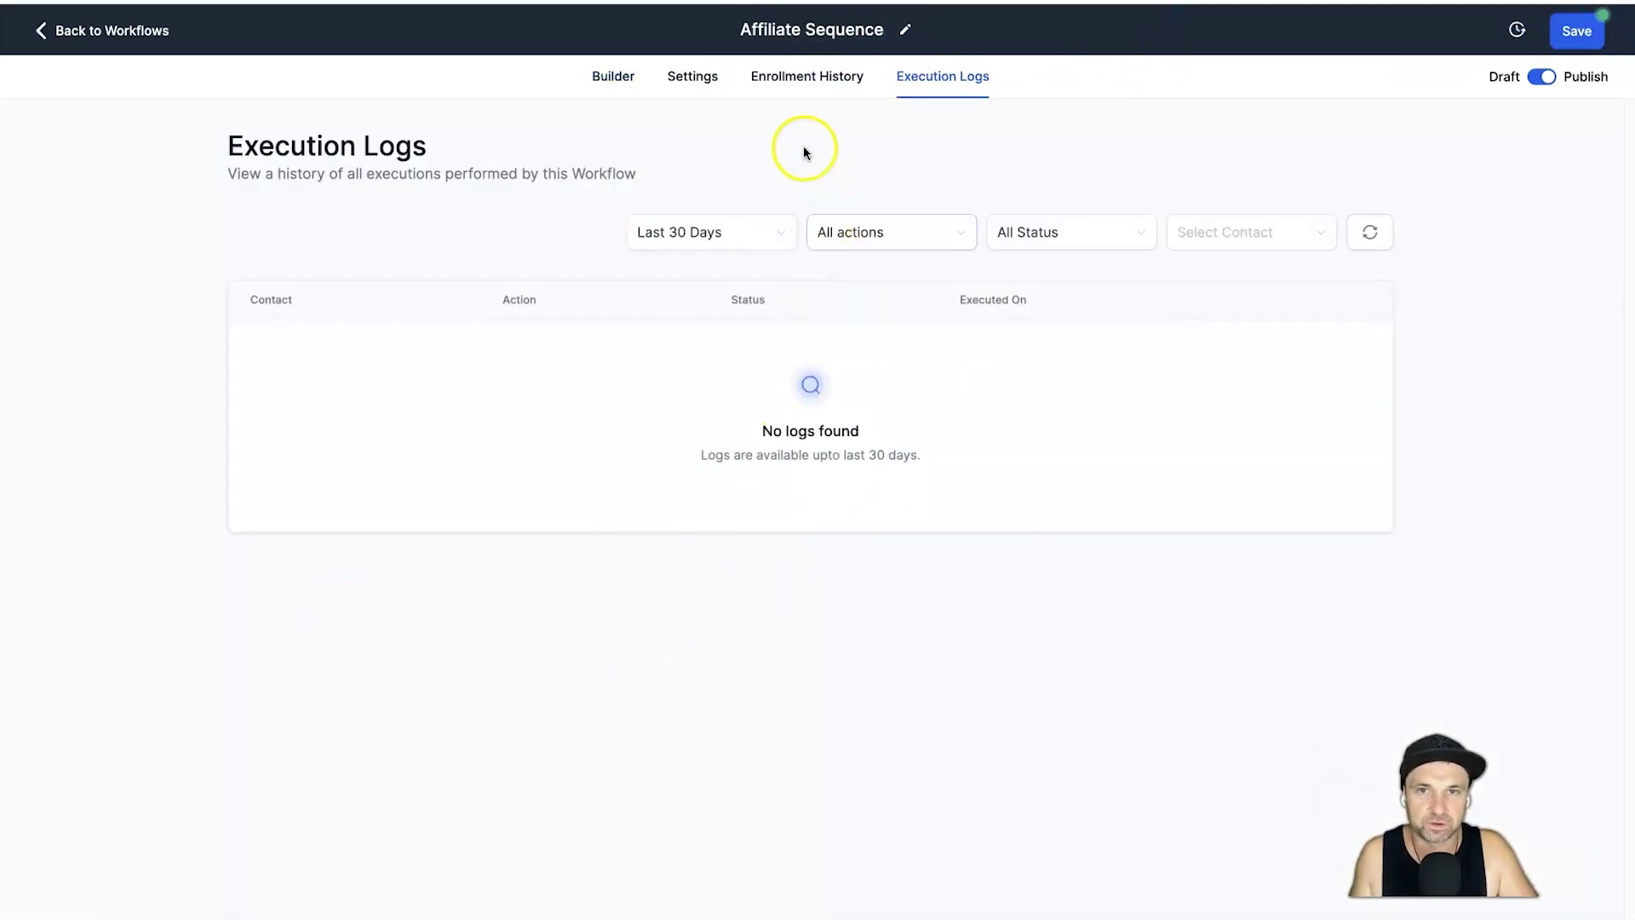
left_click(777, 79)
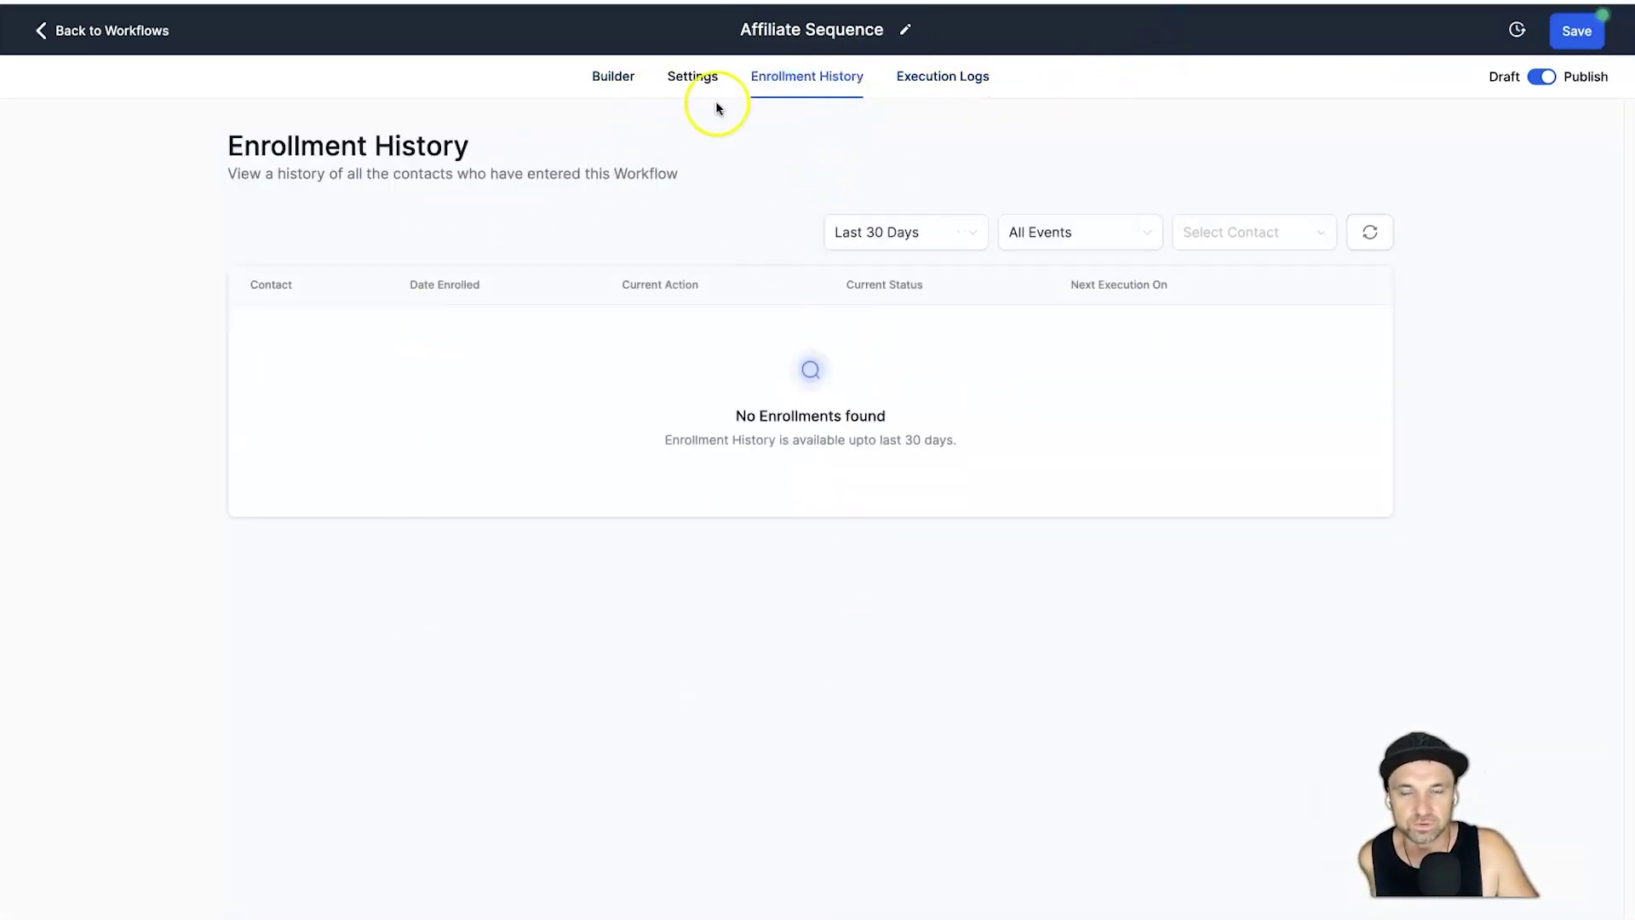
left_click(610, 76)
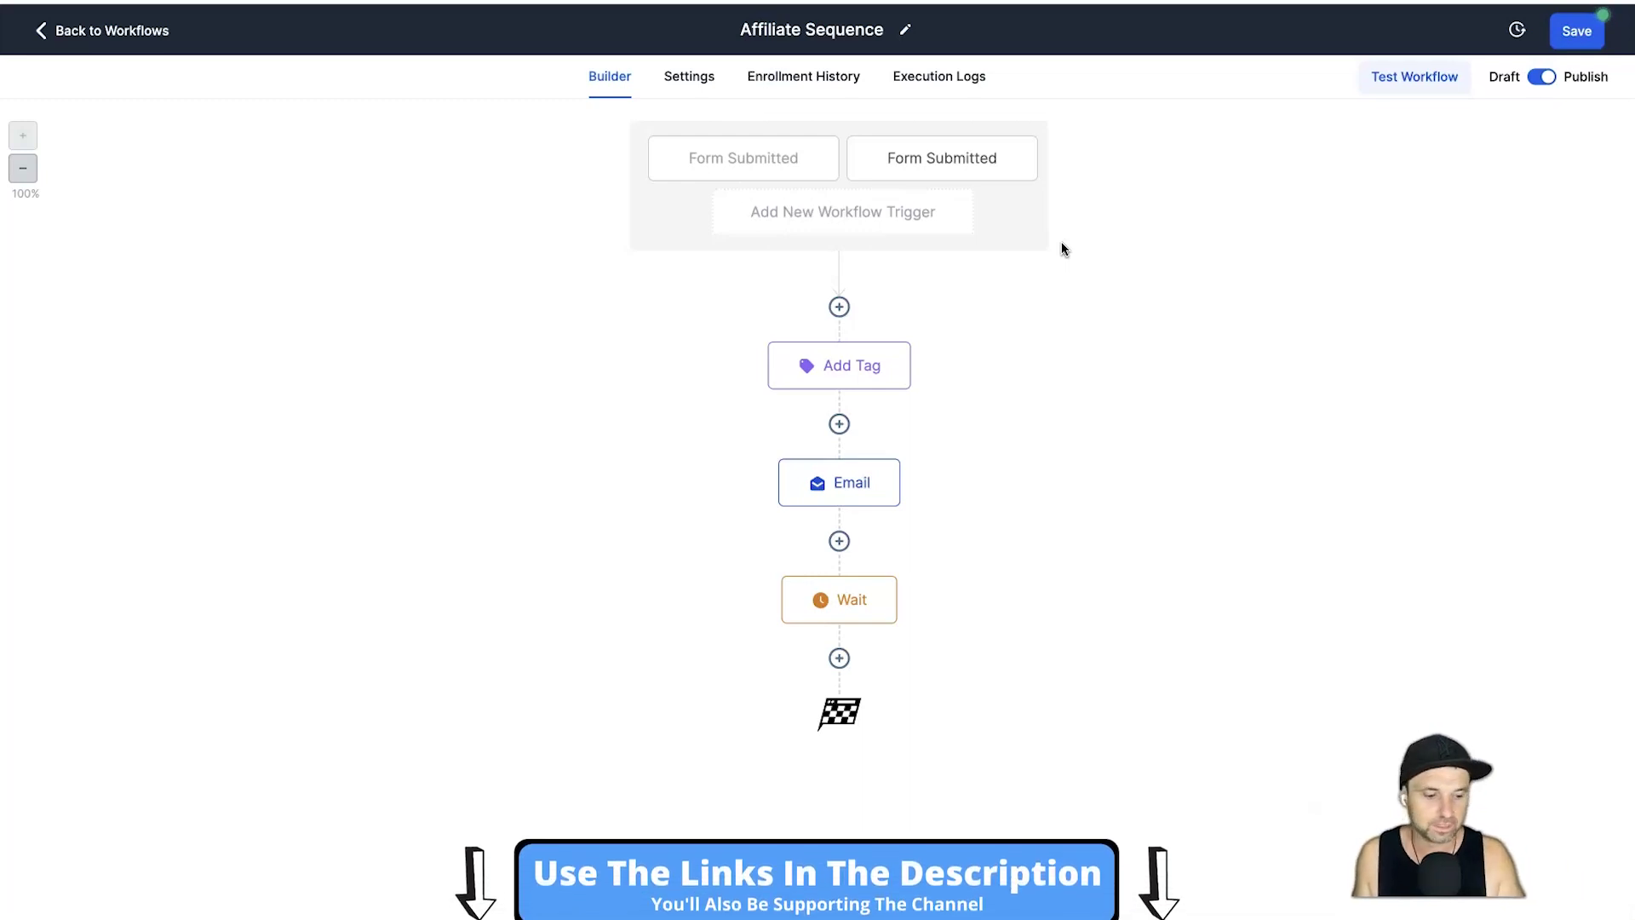
- Save the Affiliate Sequence workflow with its Add Tag, Email and Wait steps
left_click(1577, 30)
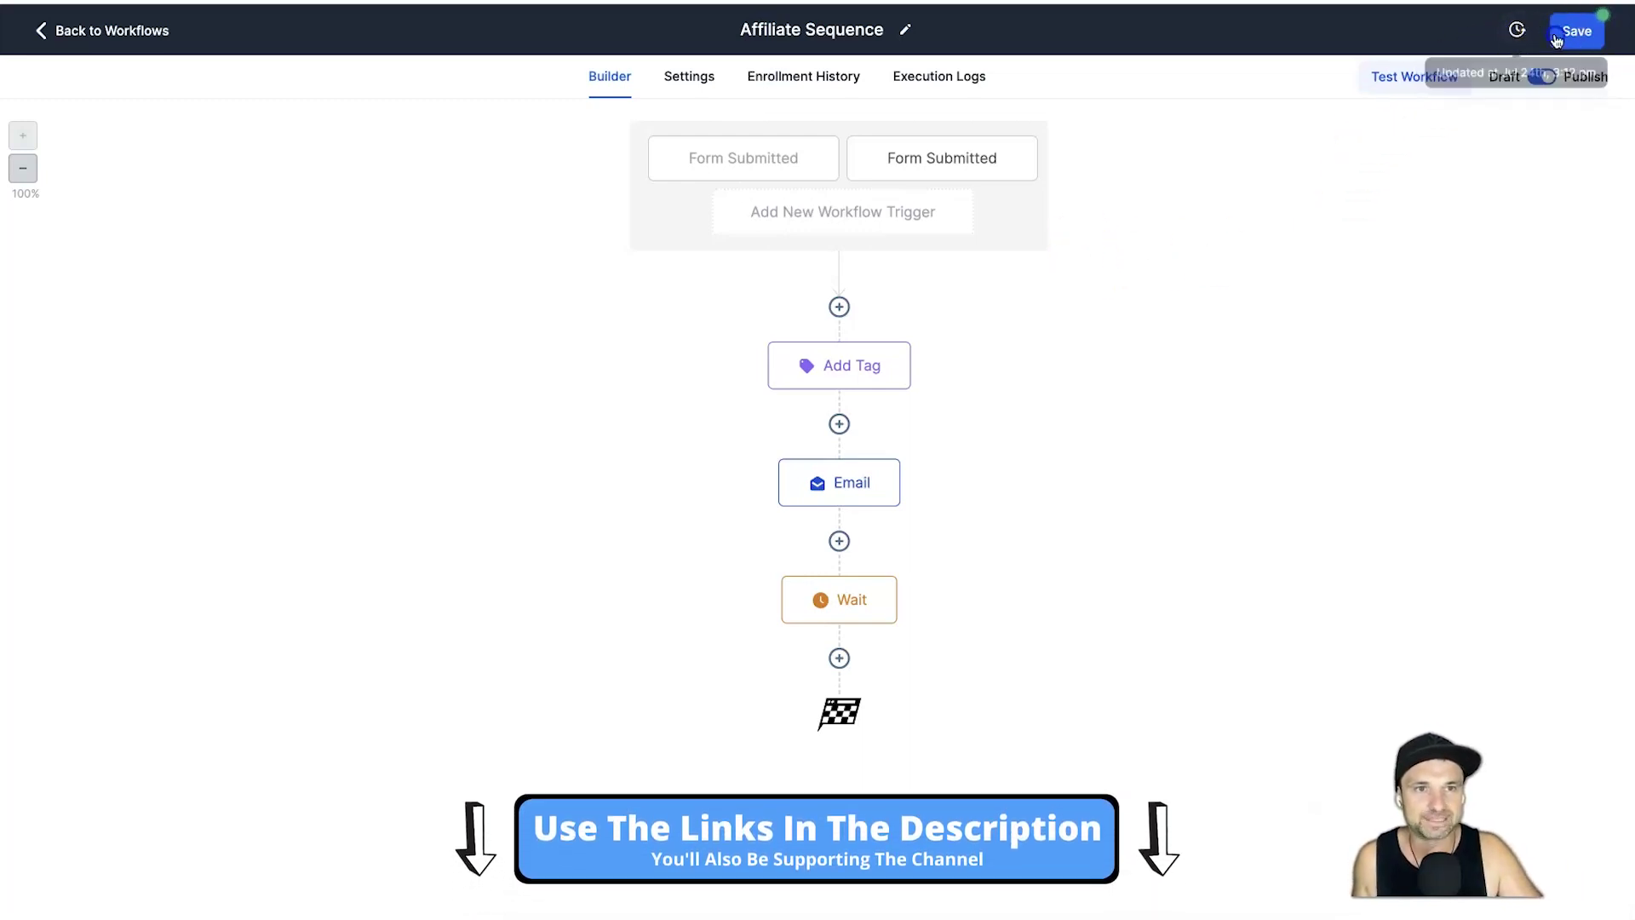